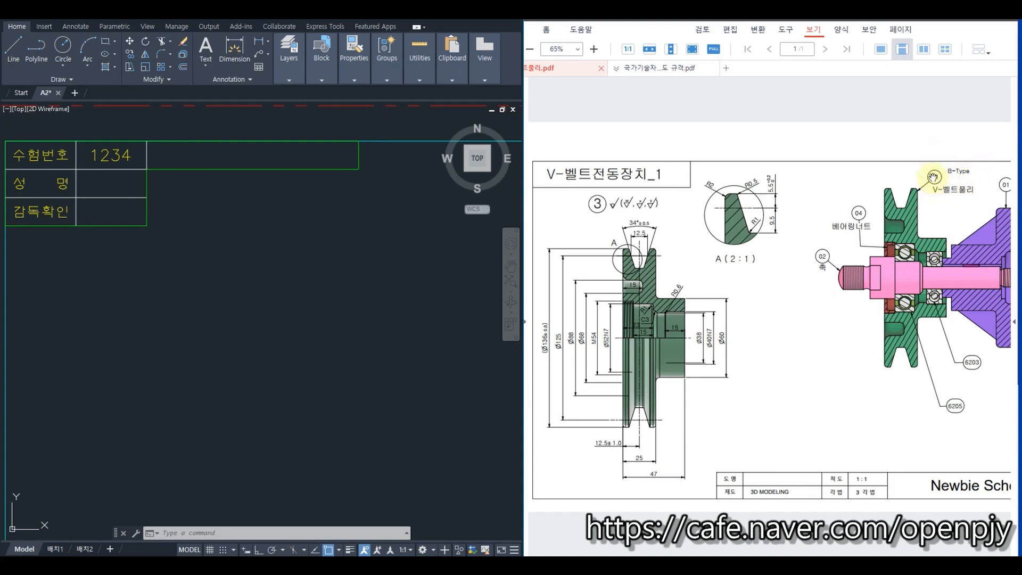
# - Open page 25 of the KS standards PDF and enlarge its V-belt pulley section to read the dimension table
pyautogui.click(634, 69)
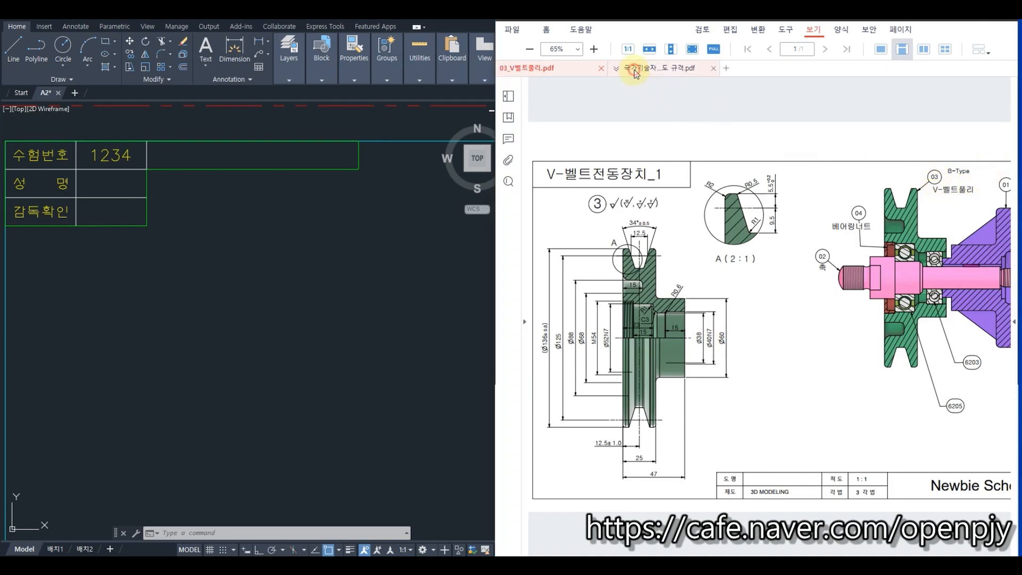
pyautogui.click(785, 50)
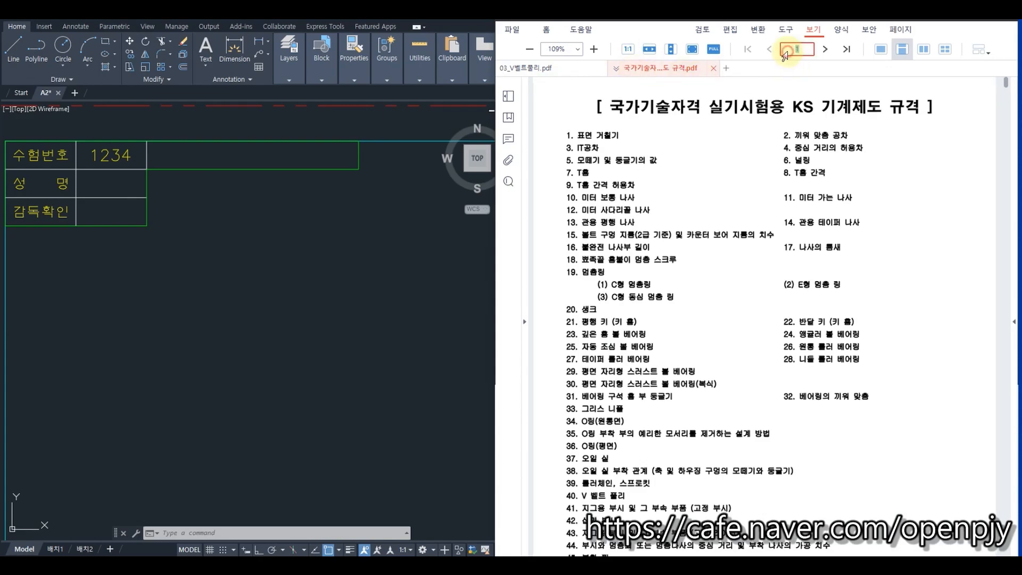
pyautogui.write('25')
pyautogui.press('Return')
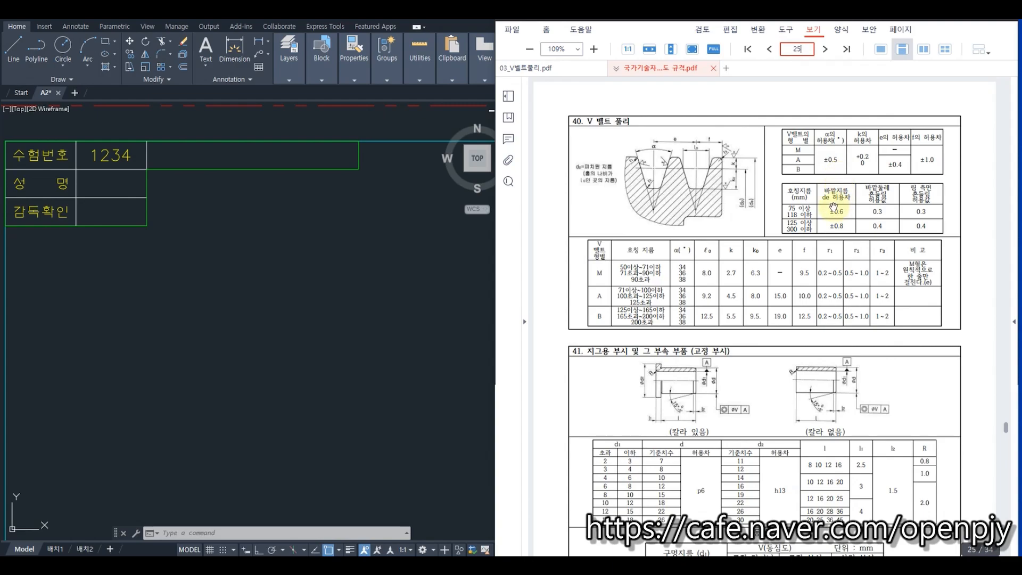
pyautogui.keyDown('ctrl'); pyautogui.scroll(1, 857, 192); pyautogui.keyUp('ctrl')
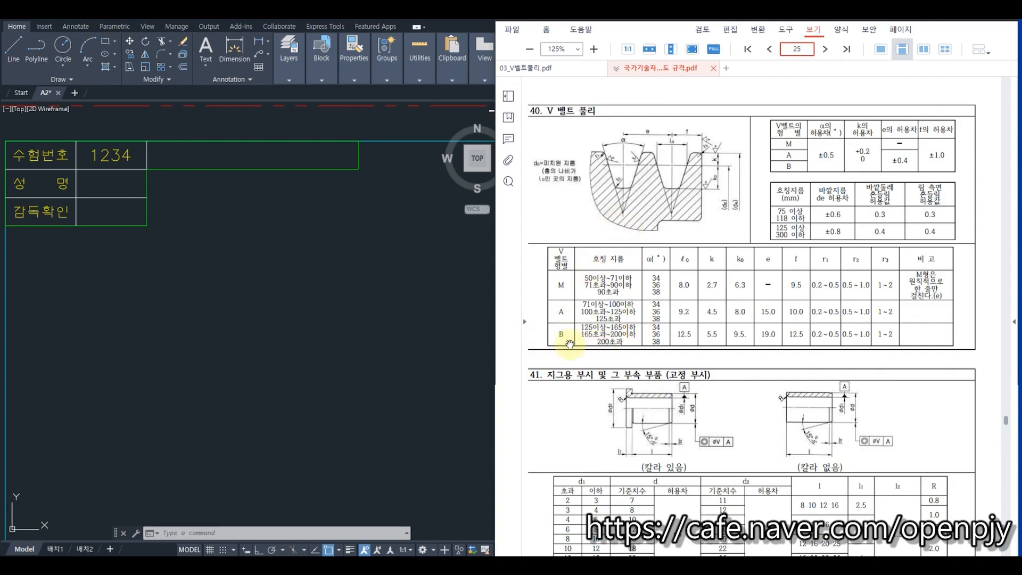
# - Compare the dimensions in the V-belt pulley drawing PDF with the type B row of the standards table, ending on the pulley drawing
pyautogui.click(567, 66)
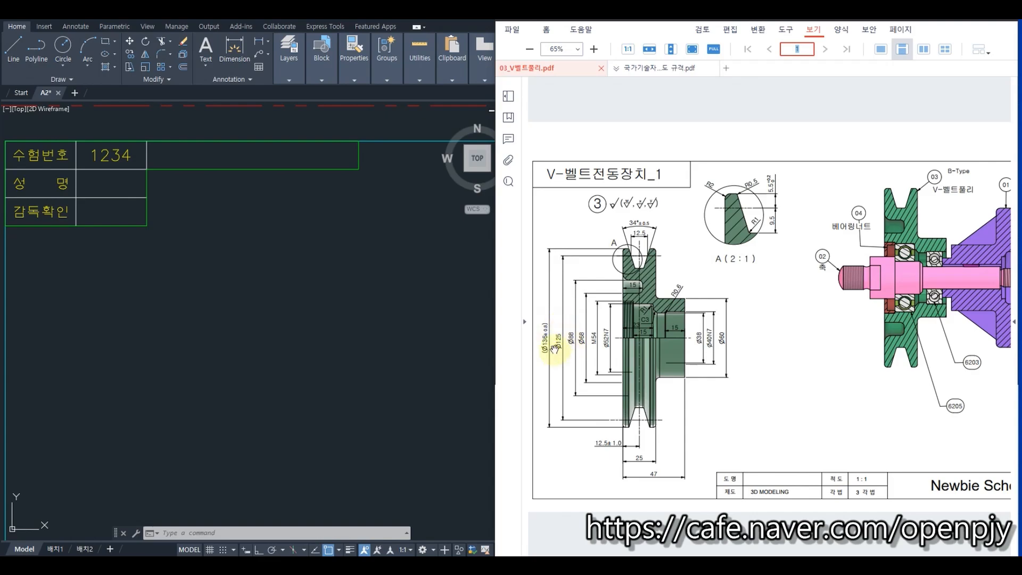
pyautogui.click(658, 68)
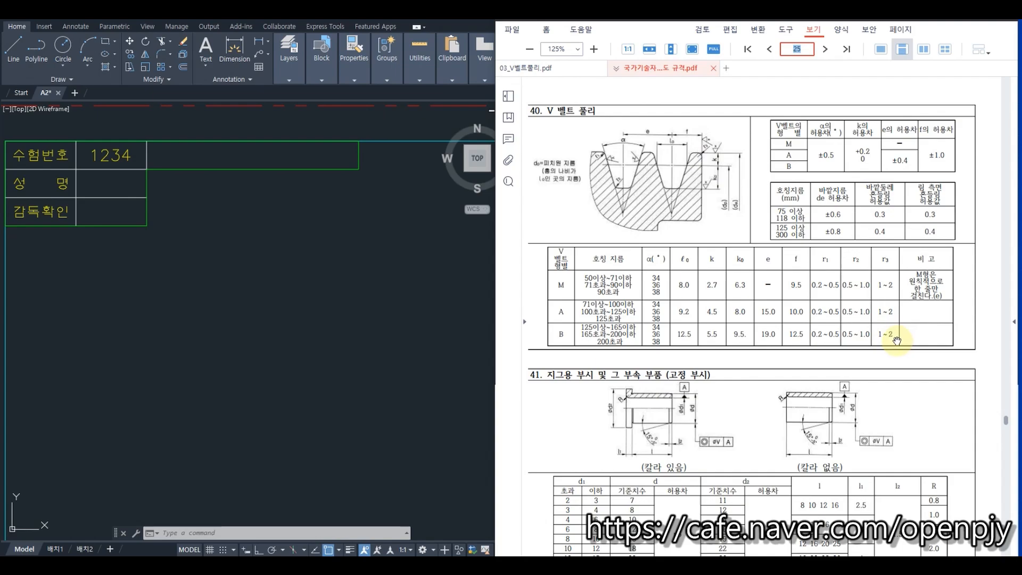
pyautogui.click(529, 68)
# - Switch to AutoCAD and draw a vertical line 125 long in the empty area of the sheet, with Ortho on
pyautogui.click(378, 304)
pyautogui.scroll(-4, 398, 312)
pyautogui.moveTo(420, 371); pyautogui.dragTo(46, 253, button='middle')
pyautogui.scroll(-2, 46, 253)
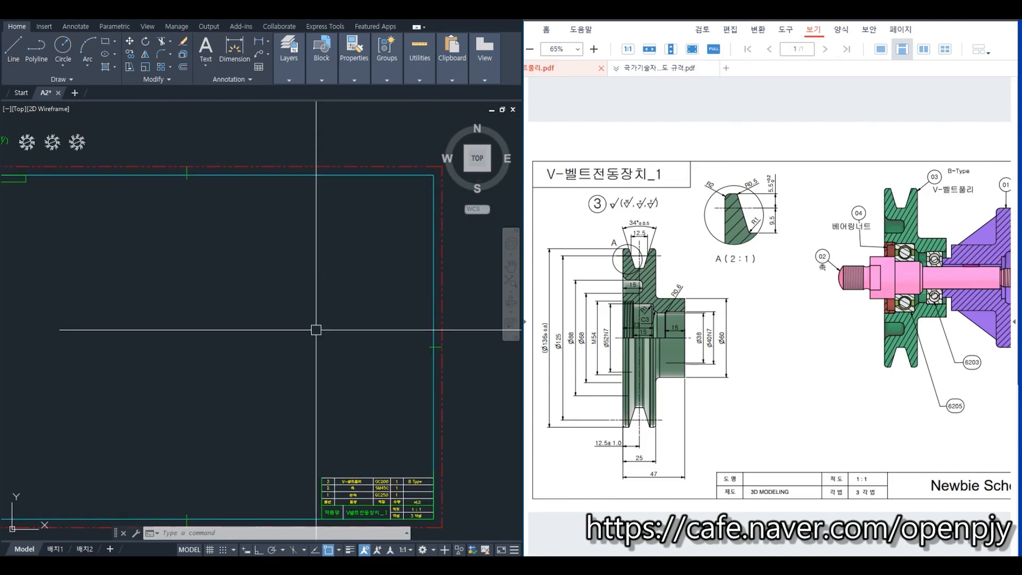
pyautogui.write('l')
pyautogui.press('Return')
pyautogui.click(276, 389)
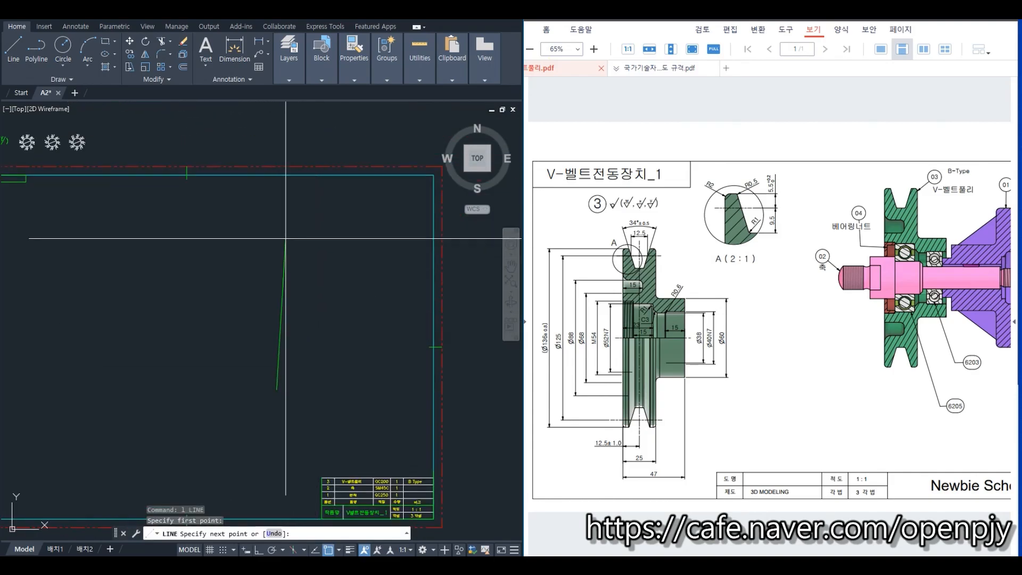
pyautogui.press('F8')
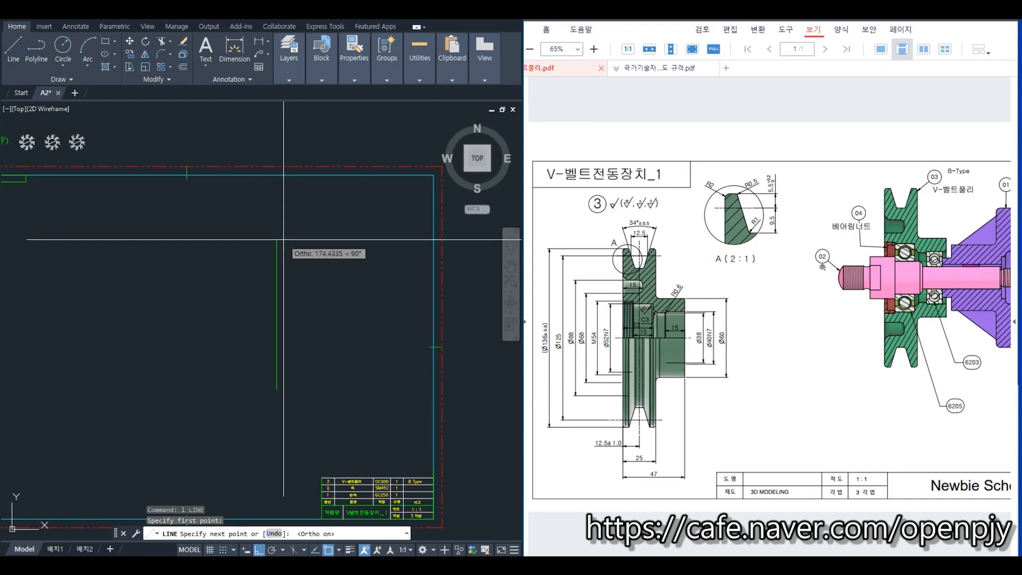
pyautogui.write('125')
pyautogui.press('Return')
pyautogui.press('Return')
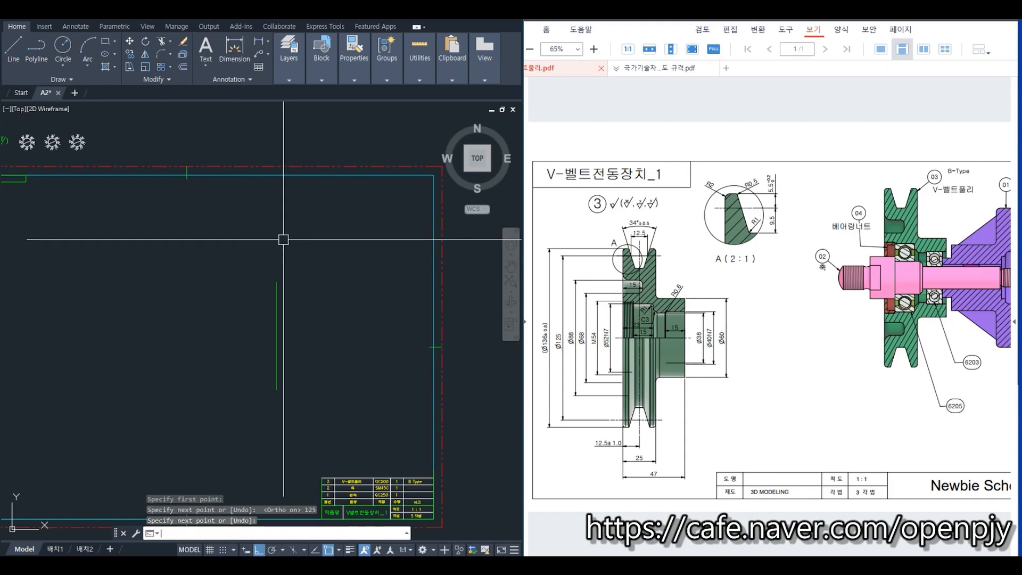
# - Offset the vertical line by 12.5 to its left
pyautogui.scroll(2, 218, 336)
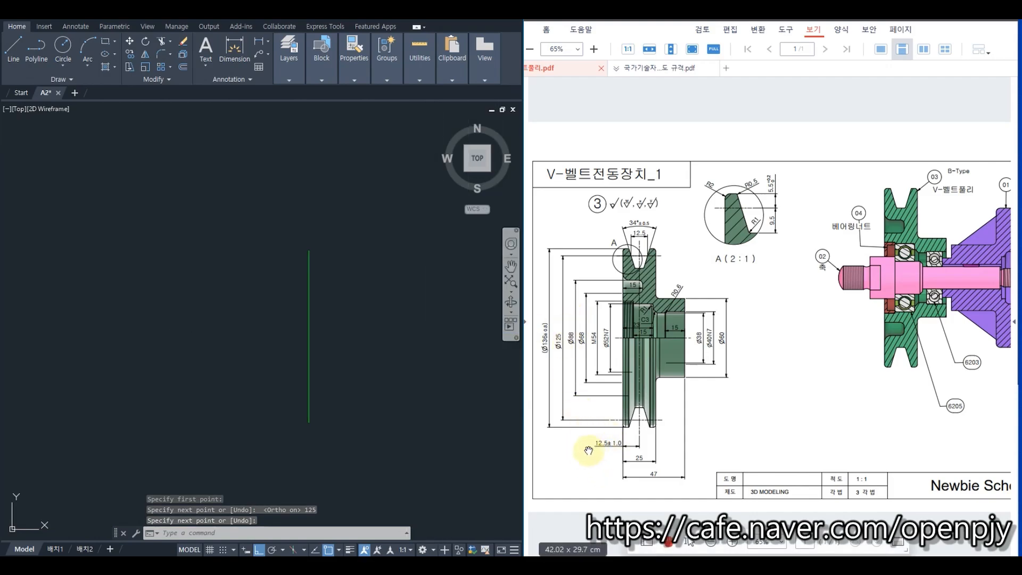
pyautogui.press('Return')
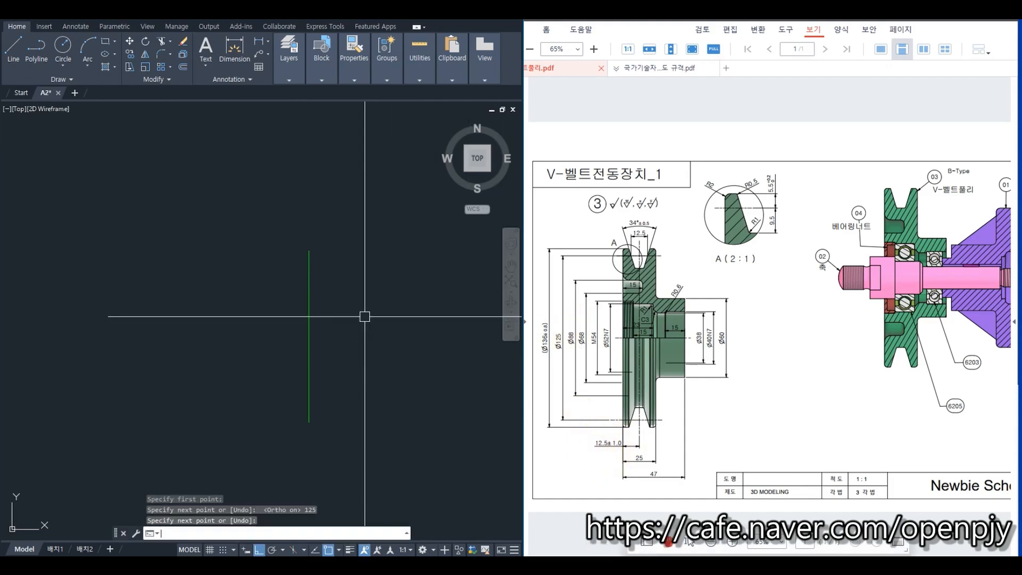
pyautogui.write('o')
pyautogui.press('Return')
pyautogui.write('12.5')
pyautogui.press('Return')
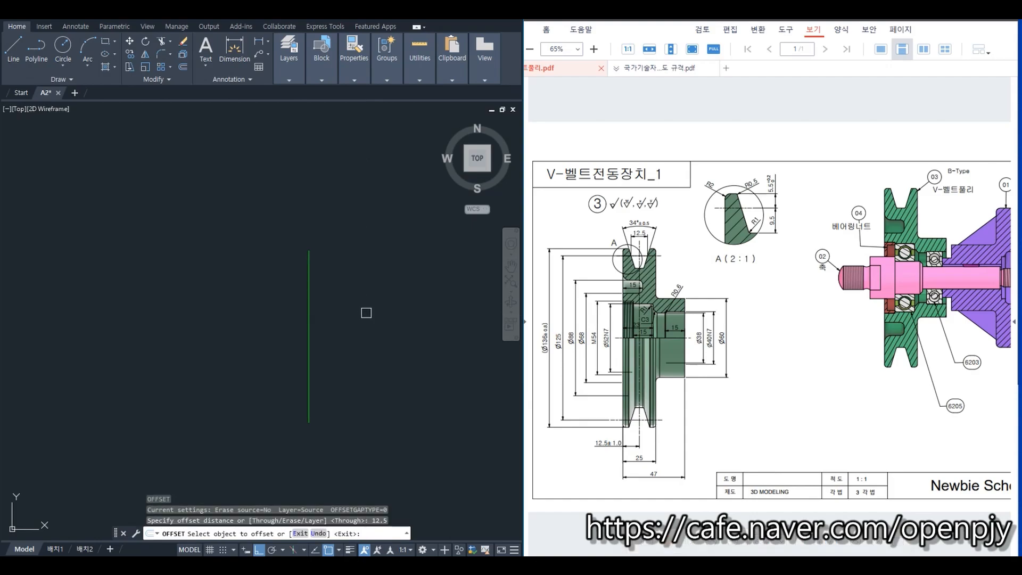
pyautogui.click(305, 294)
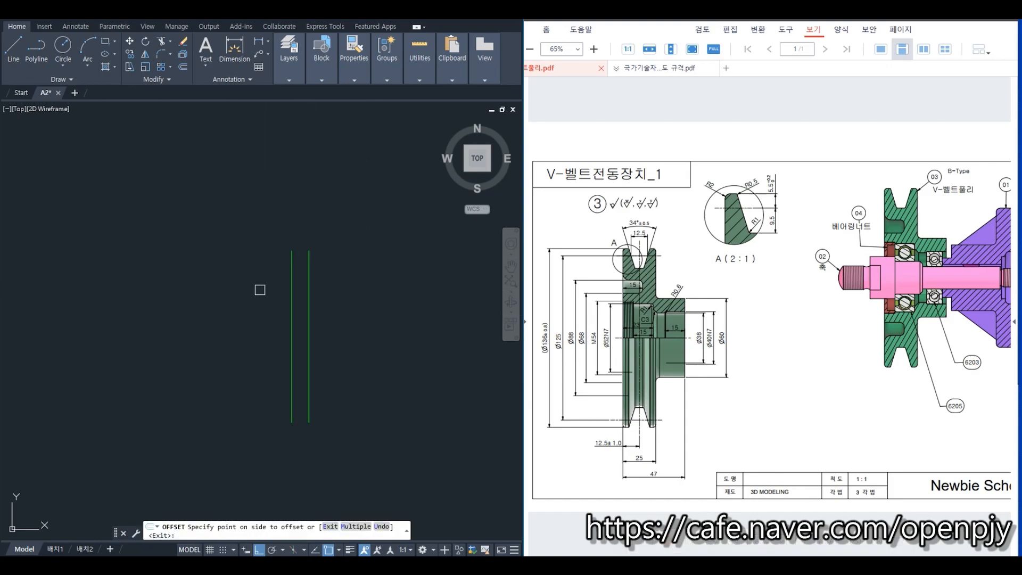
pyautogui.click(300, 292)
pyautogui.press('Escape')
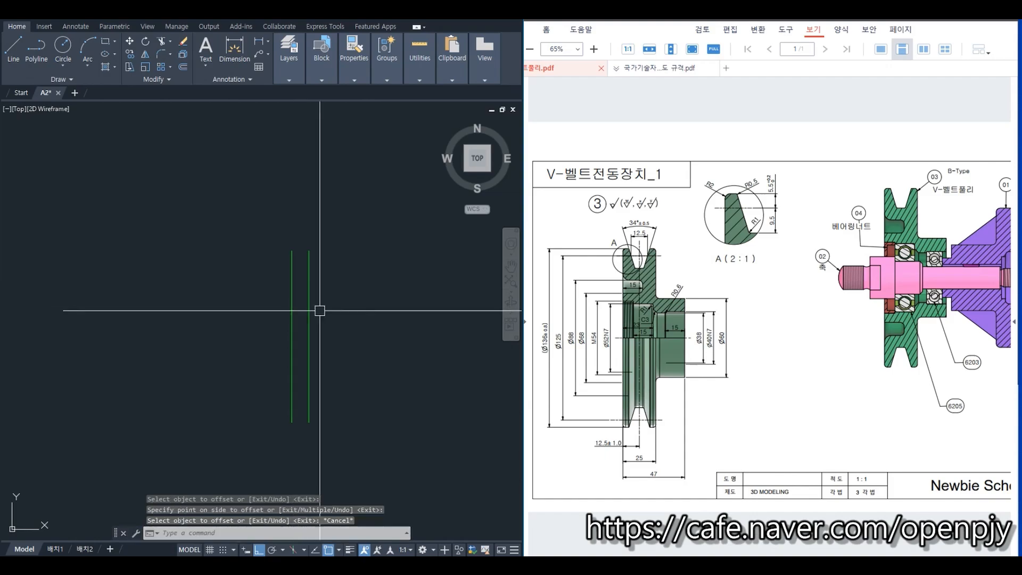
# - Draw a line joining the upper endpoints of the two vertical lines
pyautogui.write('l')
pyautogui.press('Return')
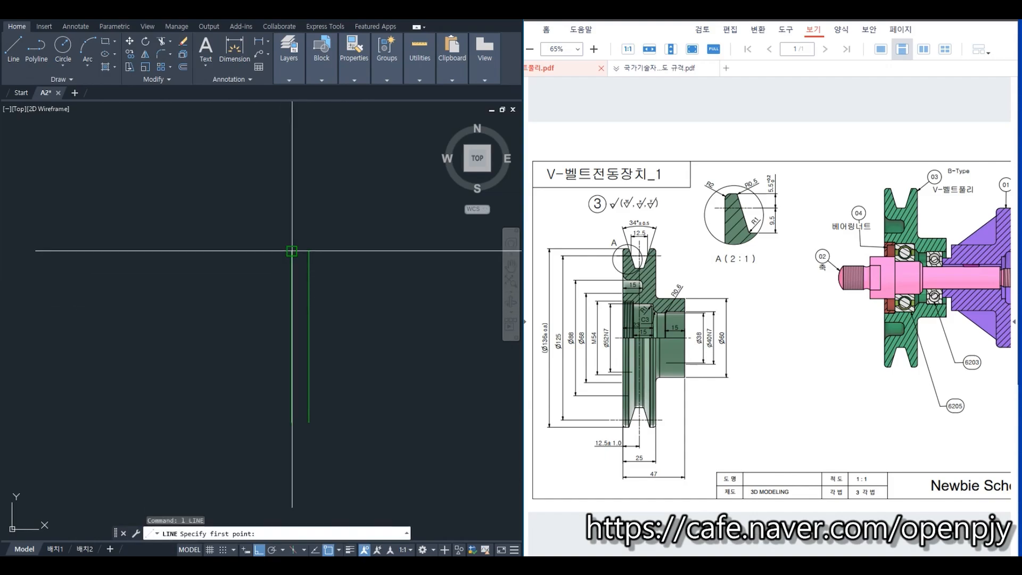
pyautogui.click(292, 251)
pyautogui.click(309, 251)
pyautogui.press('Return')
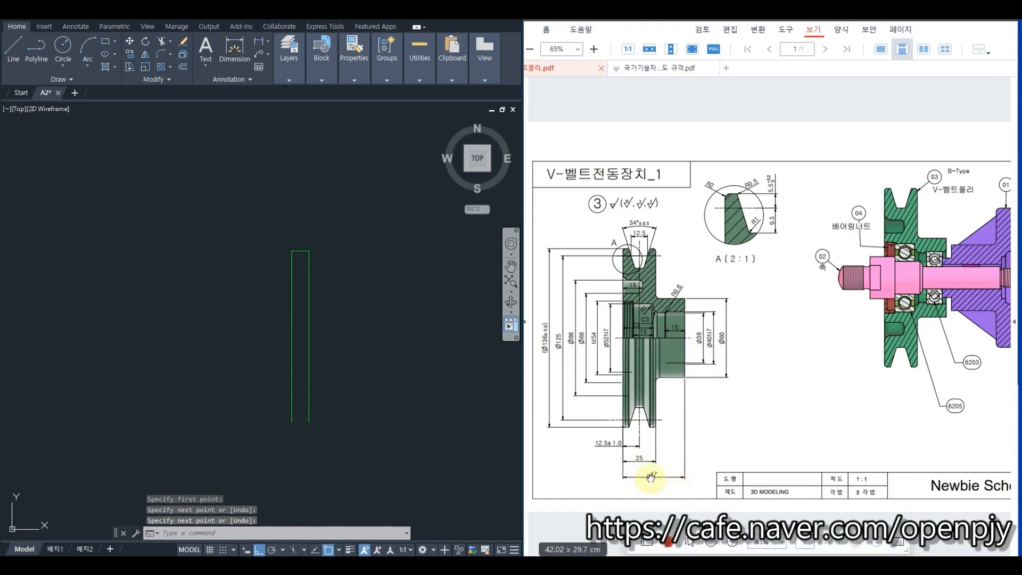
# - Draw a horizontal line 47 long to the right from the midpoint of the left vertical line
pyautogui.write('l')
pyautogui.press('Return')
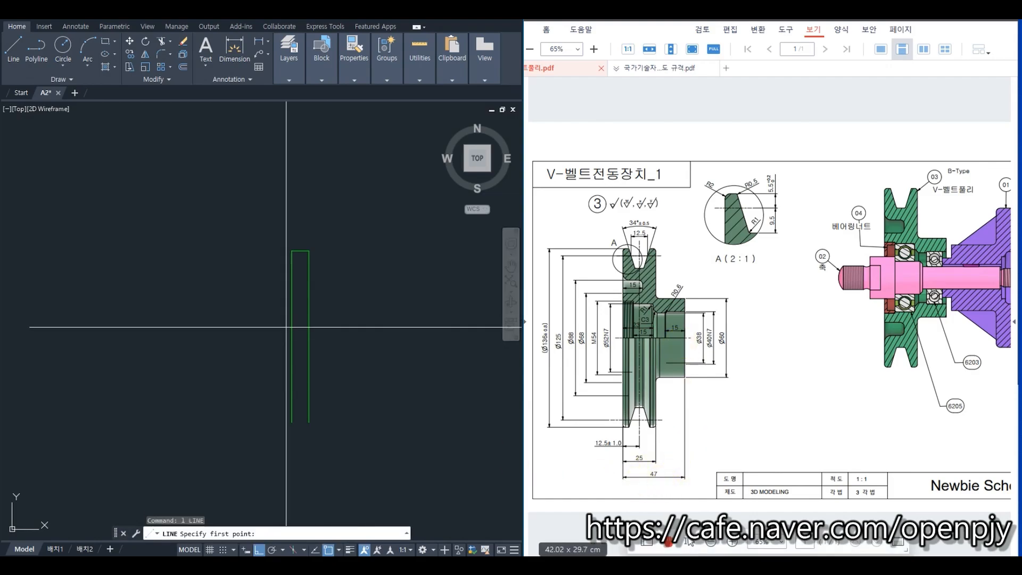
pyautogui.click(292, 336)
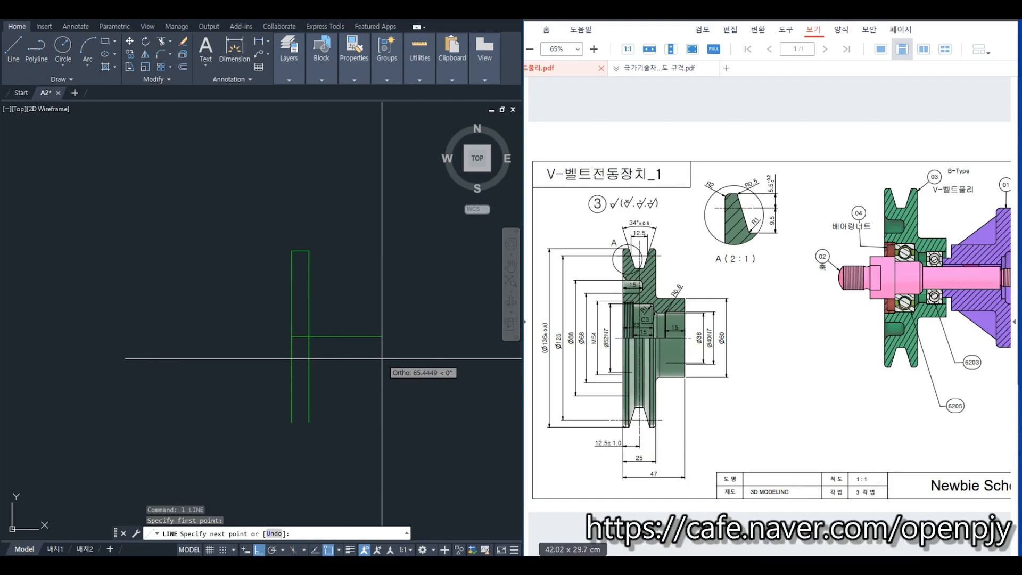
pyautogui.write('47')
pyautogui.press('Return')
pyautogui.press('Return')
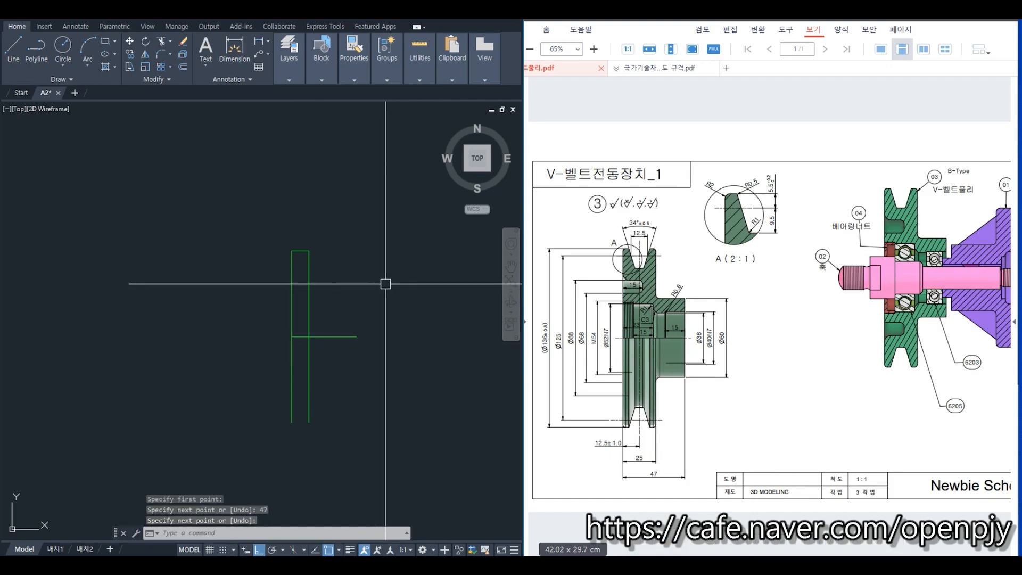
# - Offset the short horizontal line joining the upper ends of the verticals upward by 5.5
pyautogui.scroll(4, 307, 256)
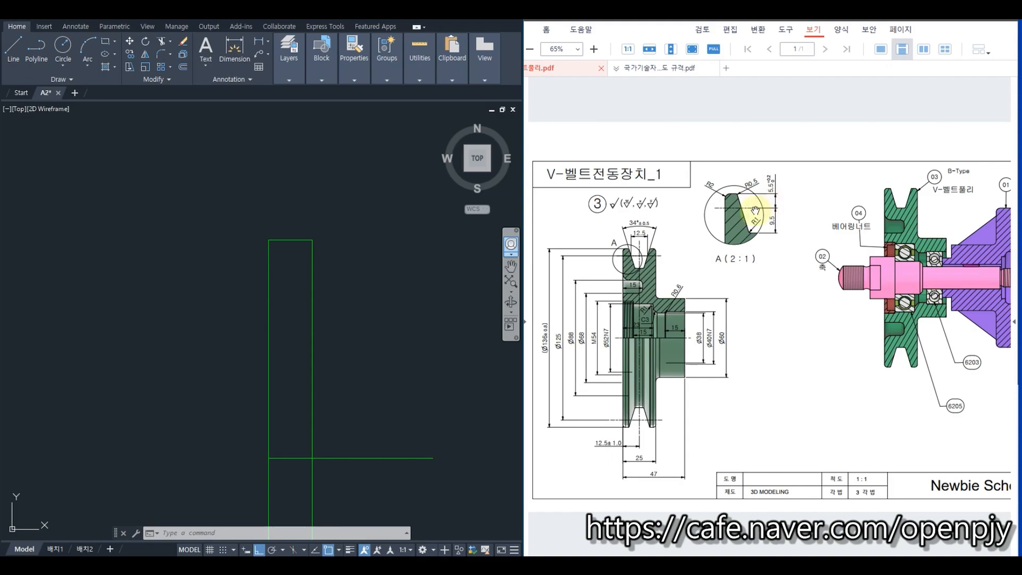
pyautogui.scroll(2, 327, 221)
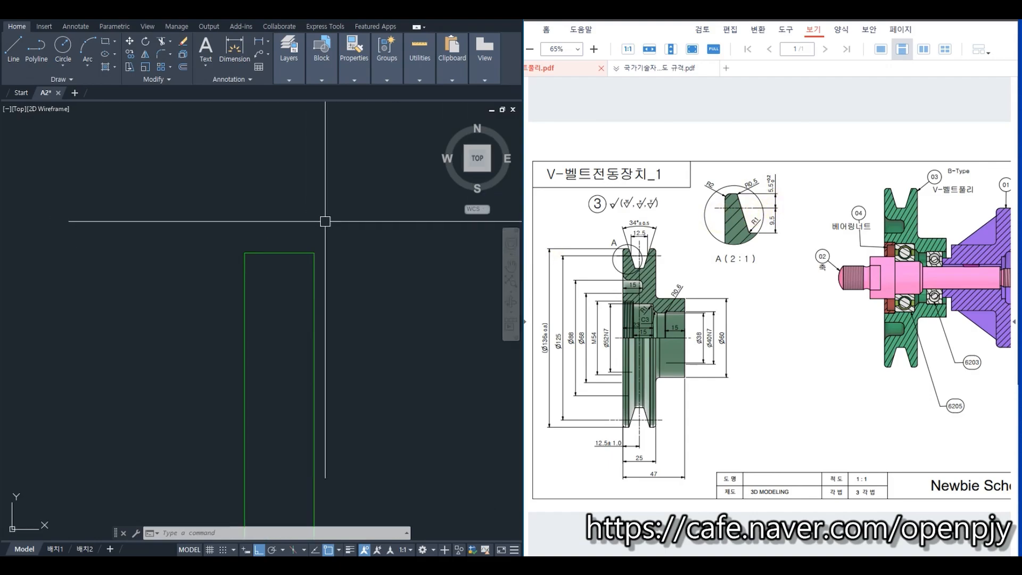
pyautogui.write('o')
pyautogui.press('Return')
pyautogui.write('2')
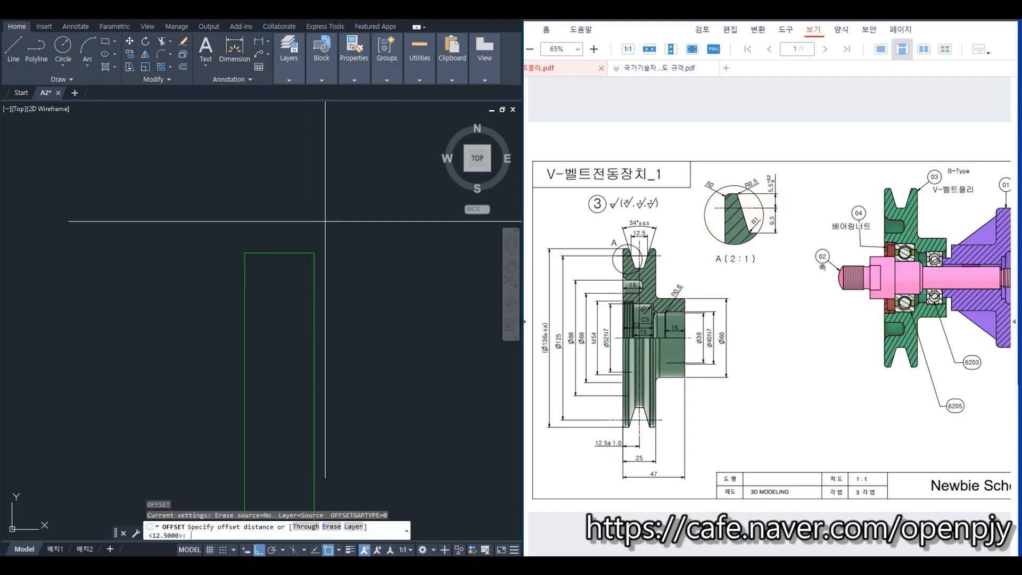
pyautogui.press('Return')
pyautogui.click(278, 253)
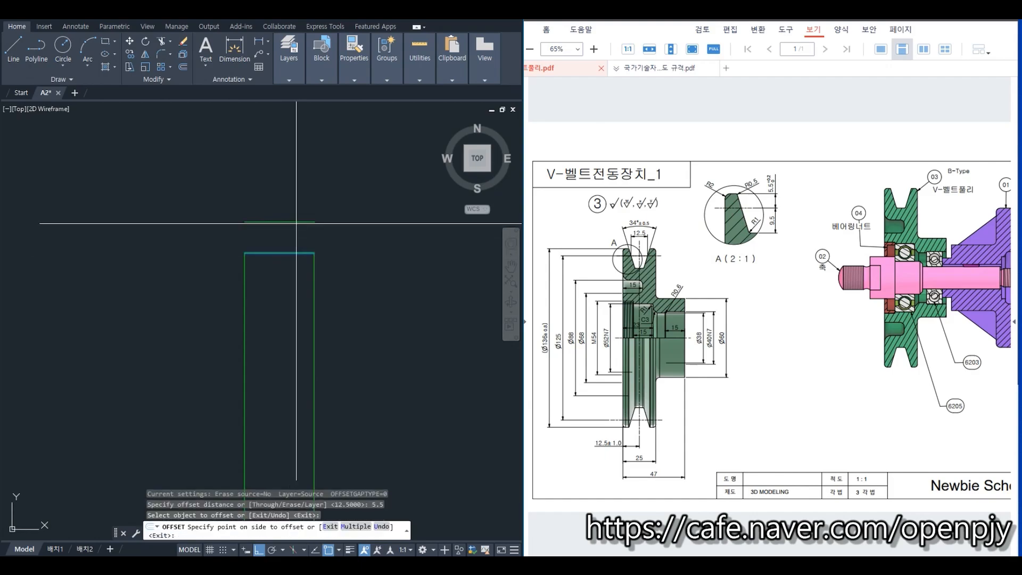
pyautogui.click(296, 223)
pyautogui.press('Escape')
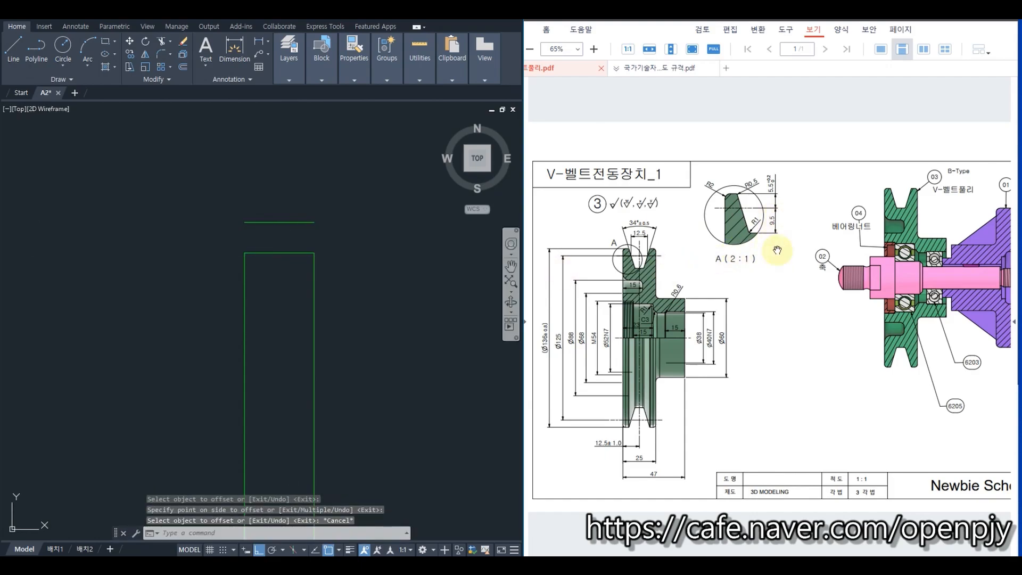
# - Offset the line joining the upper ends of the verticals downward by 9.5
pyautogui.write('o')
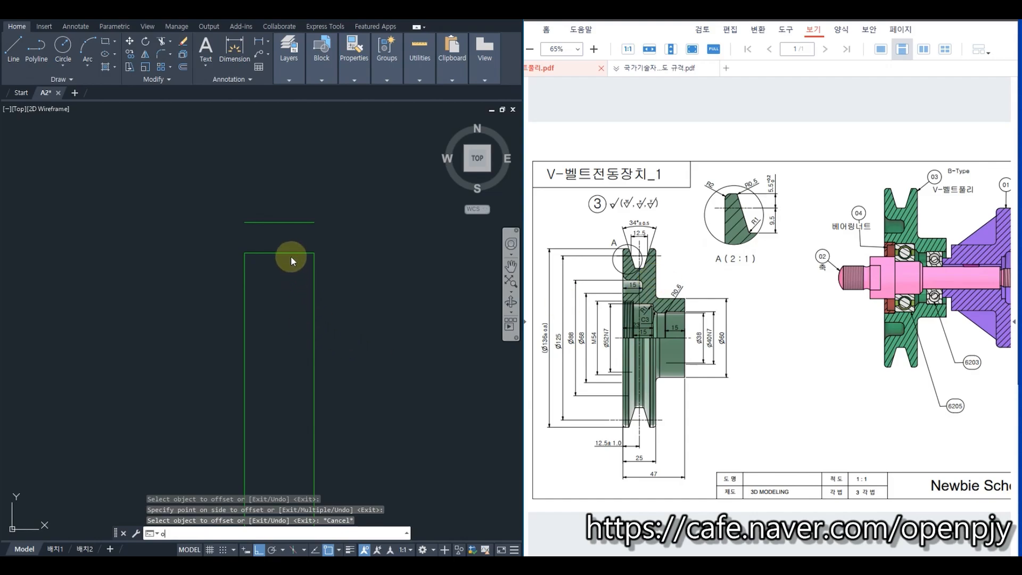
pyautogui.press('Return')
pyautogui.press('Escape')
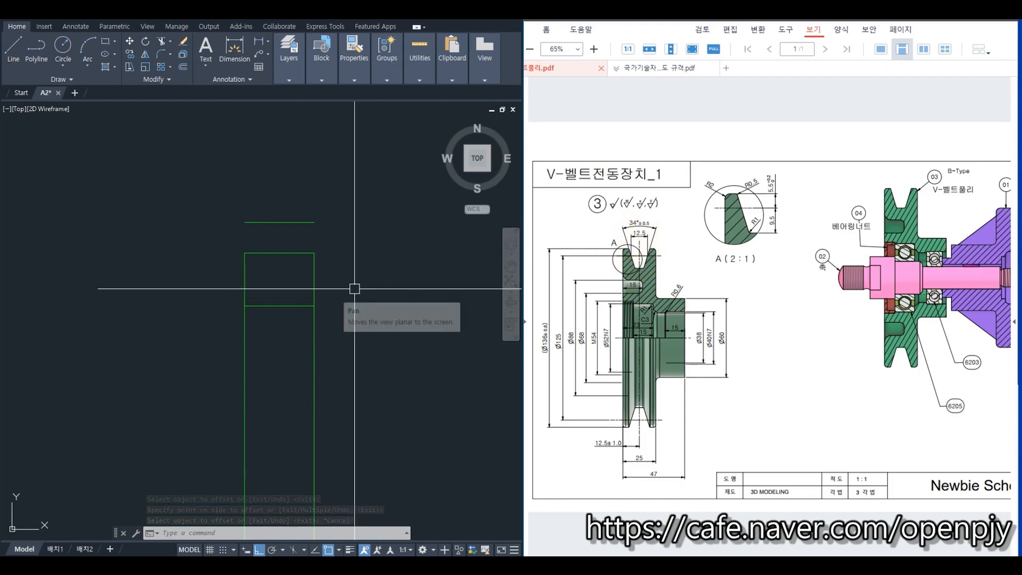
# - Offset the right vertical line to the left by 12.5/2, computing the distance with the CAL calculator inside the Offset command
pyautogui.write('o')
pyautogui.press('Return')
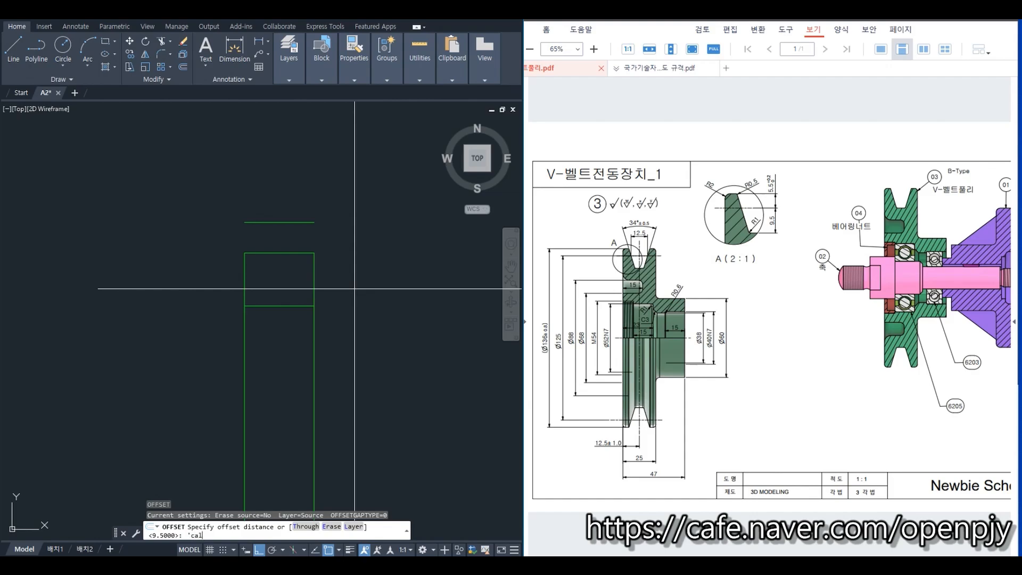
pyautogui.write("'cal")
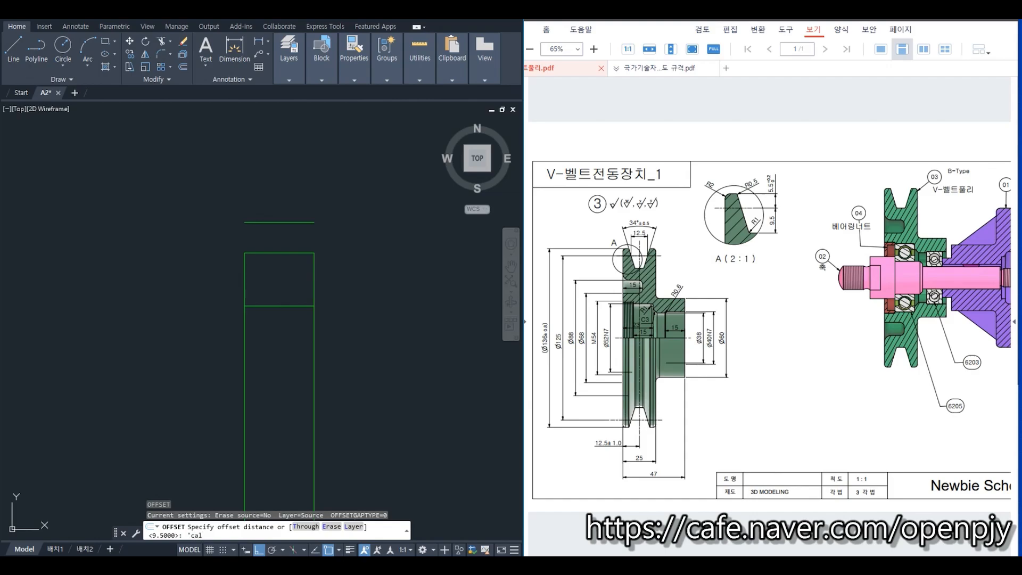
pyautogui.press('Return')
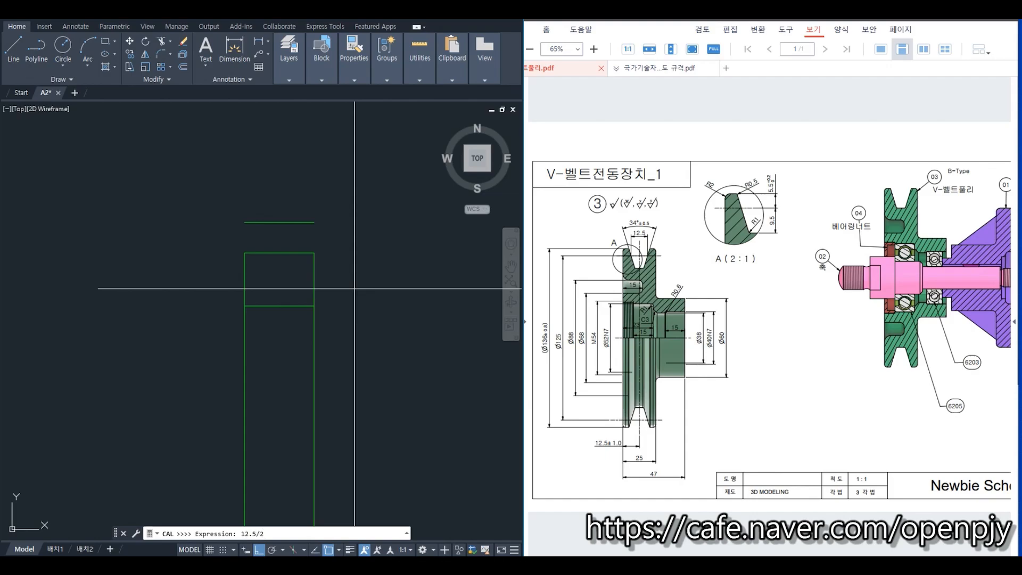
pyautogui.write('12.5/2')
pyautogui.press('Return')
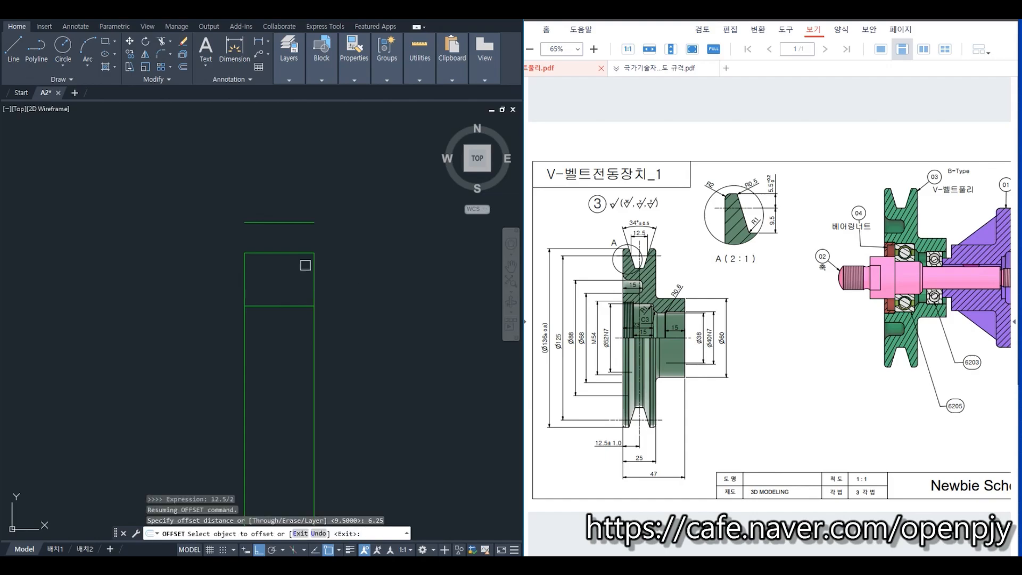
pyautogui.click(316, 273)
pyautogui.click(271, 272)
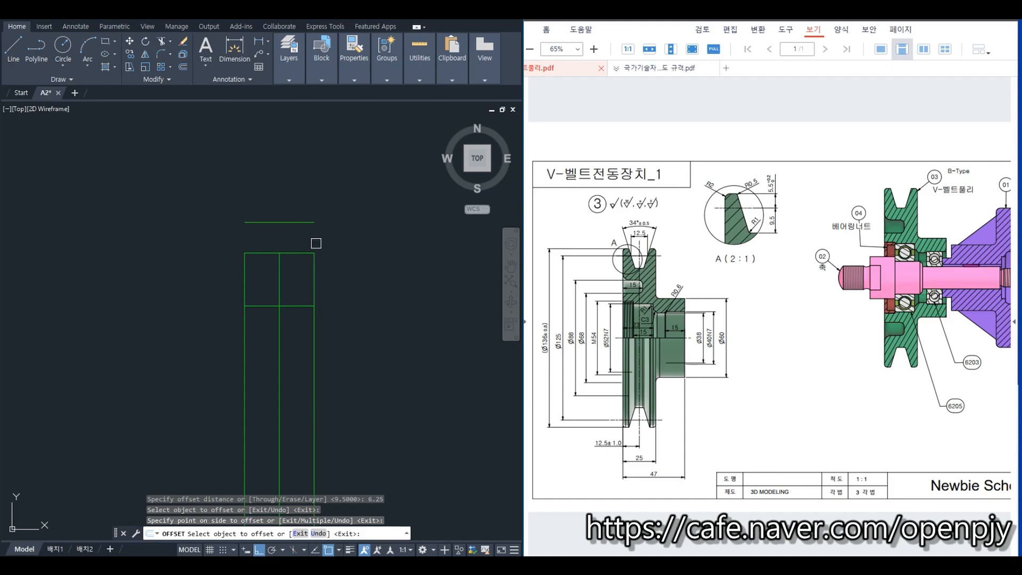
pyautogui.press('Escape')
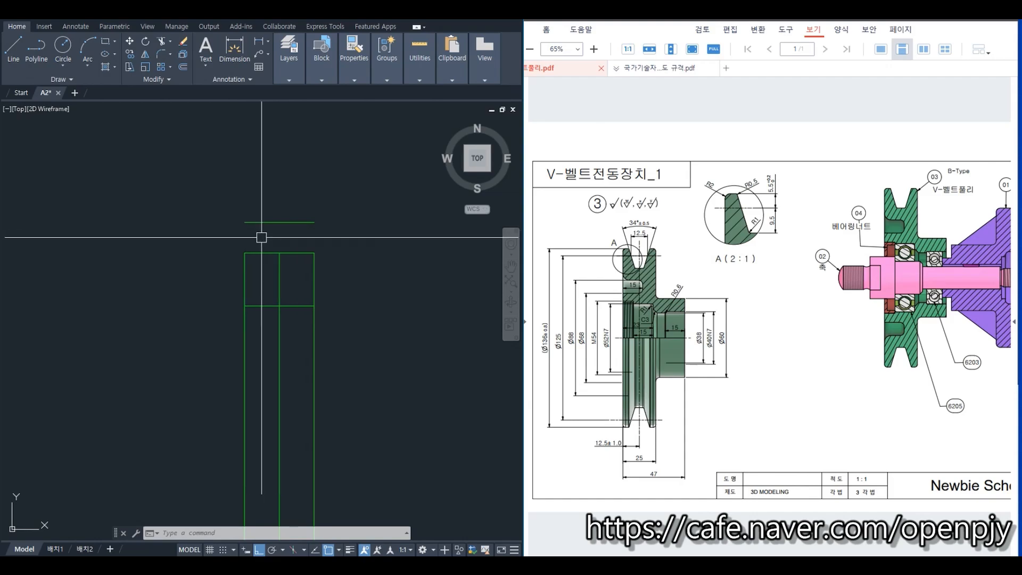
# - Draw a construction line at 107° through the point where the middle vertical line meets the line joining the verticals' upper ends
pyautogui.write('x')
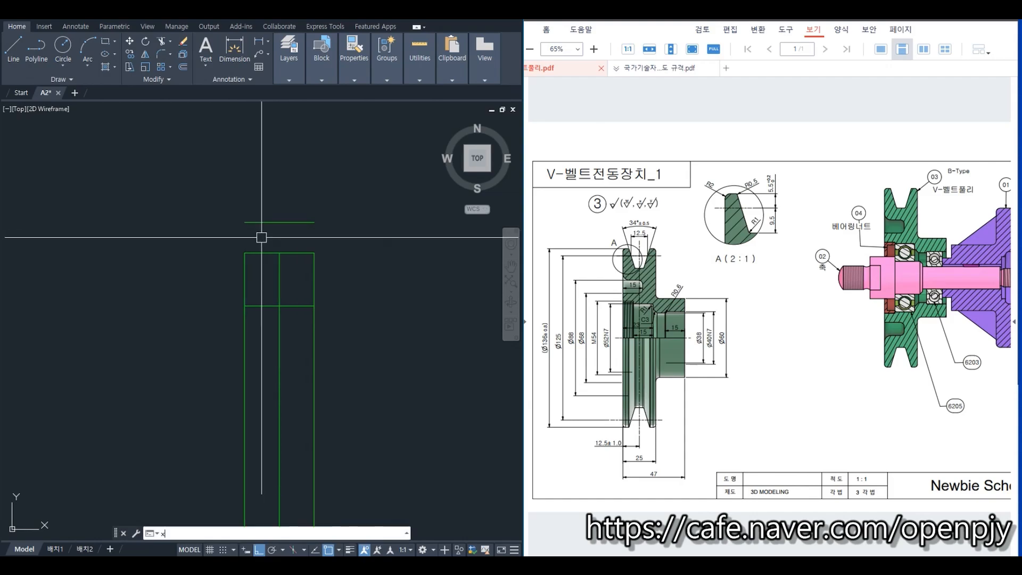
pyautogui.write('a')
pyautogui.press('Return')
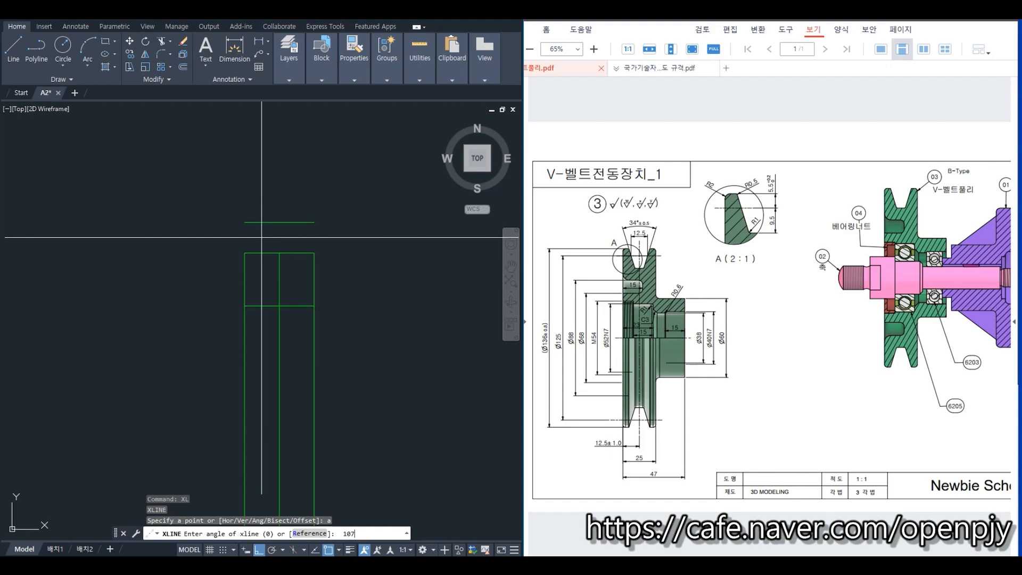
pyautogui.write('107')
pyautogui.press('Return')
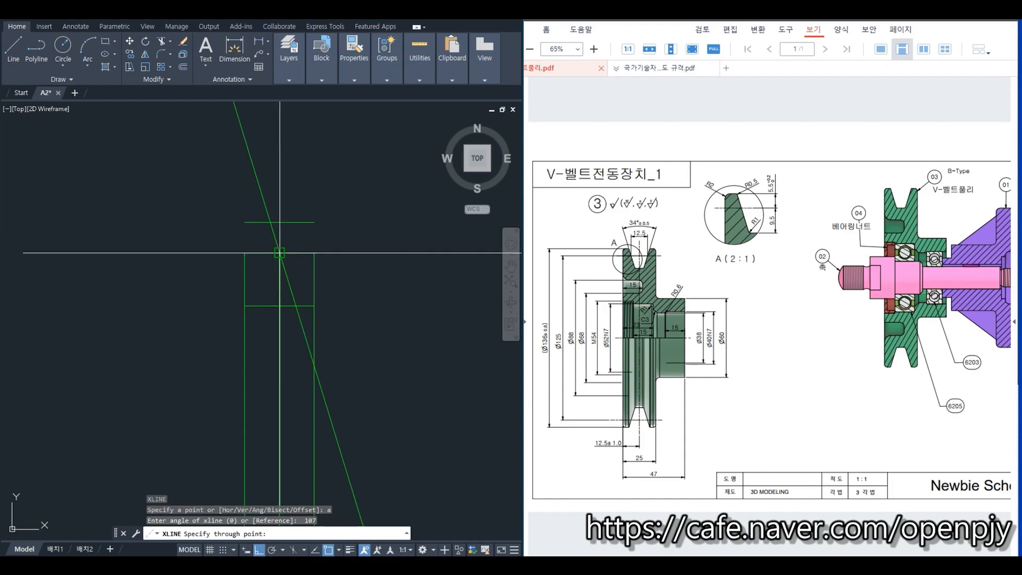
pyautogui.click(279, 253)
pyautogui.press('Escape')
# - Fillet the corner between the topmost horizontal line and the slanted line with radius 0.5, with the Trim option on
pyautogui.write('f')
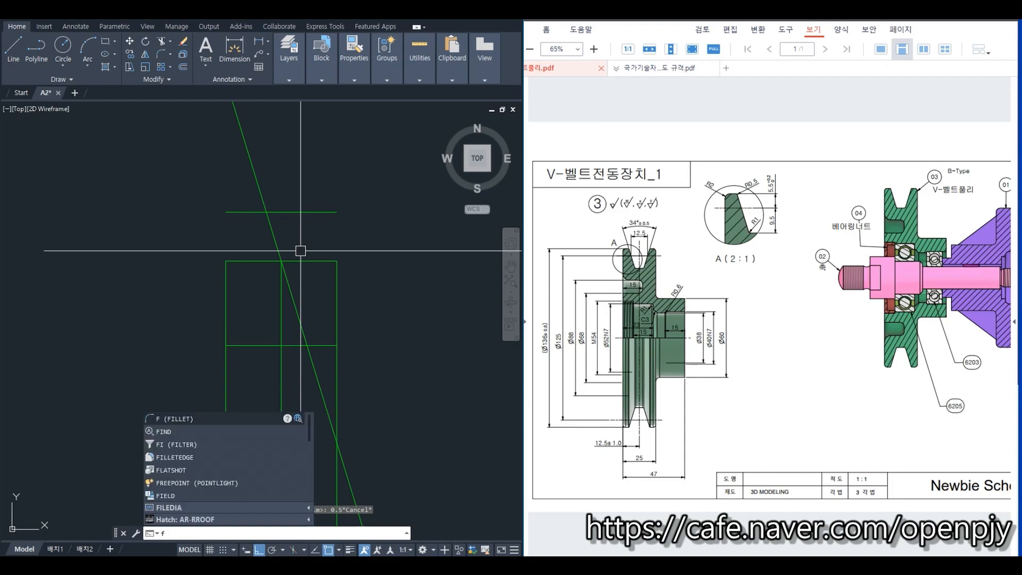
pyautogui.press('Return')
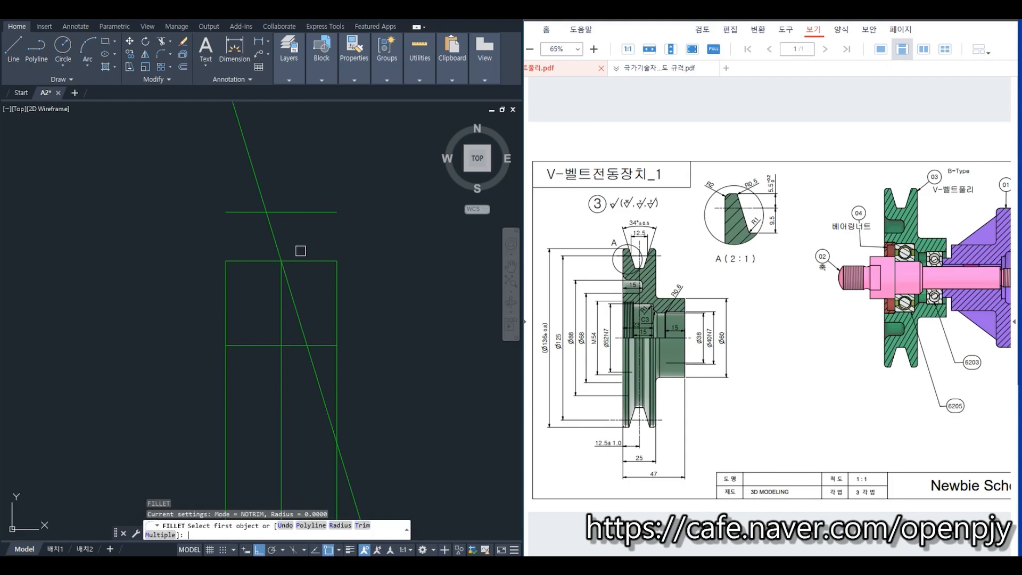
pyautogui.write('t')
pyautogui.press('Return')
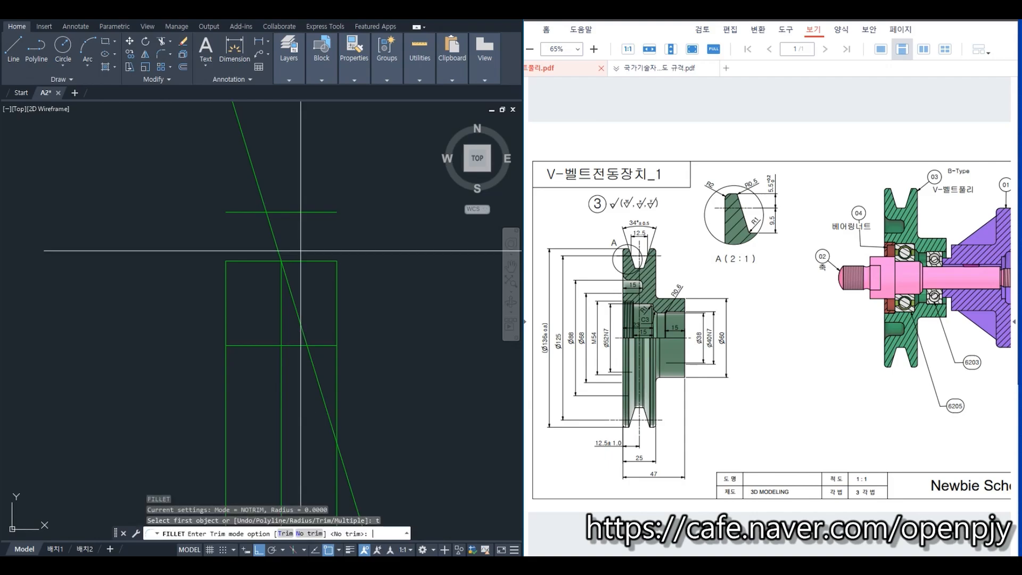
pyautogui.press('Return')
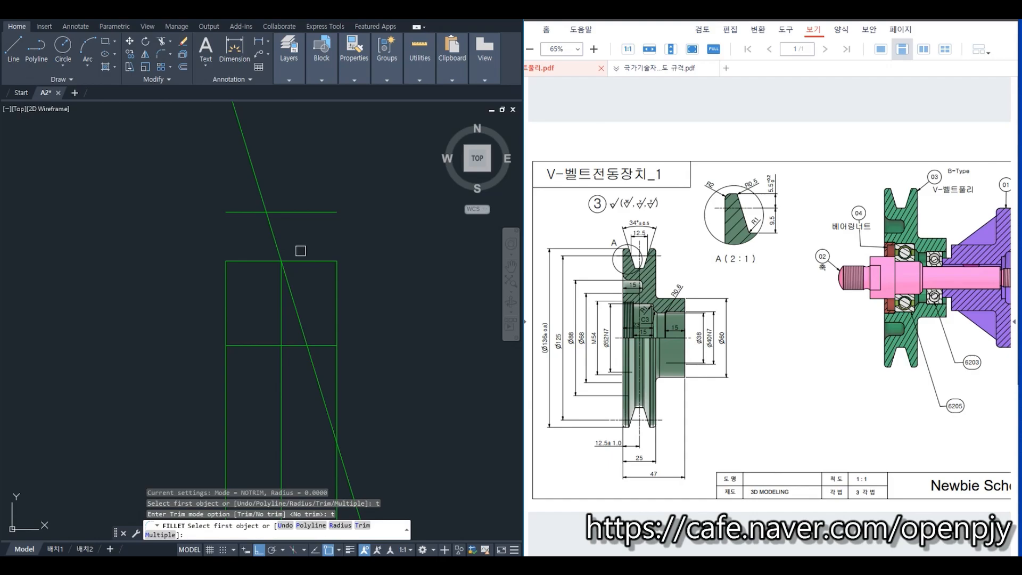
pyautogui.write('r')
pyautogui.press('Return')
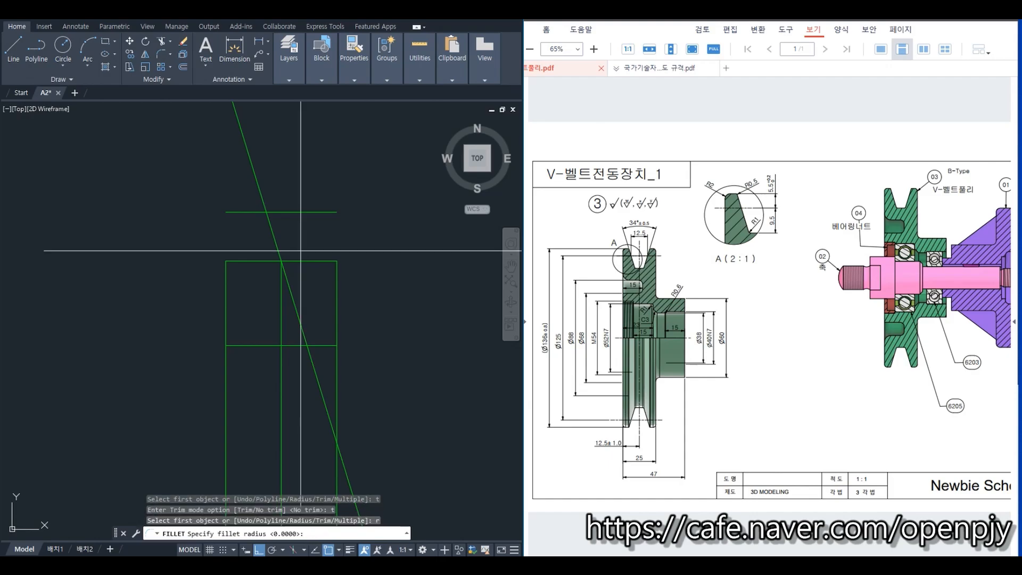
pyautogui.press('Return')
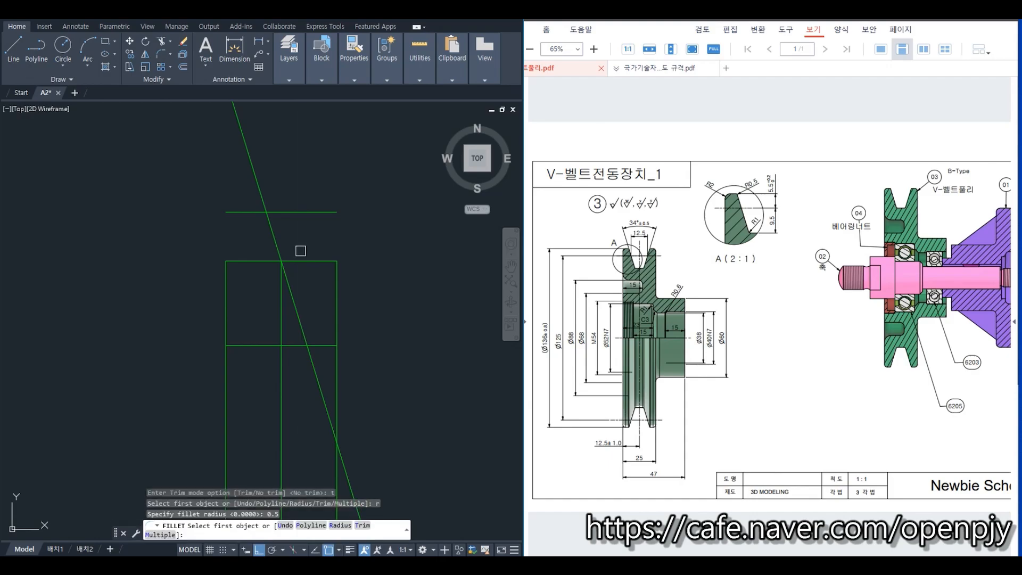
pyautogui.click(269, 225)
pyautogui.click(248, 216)
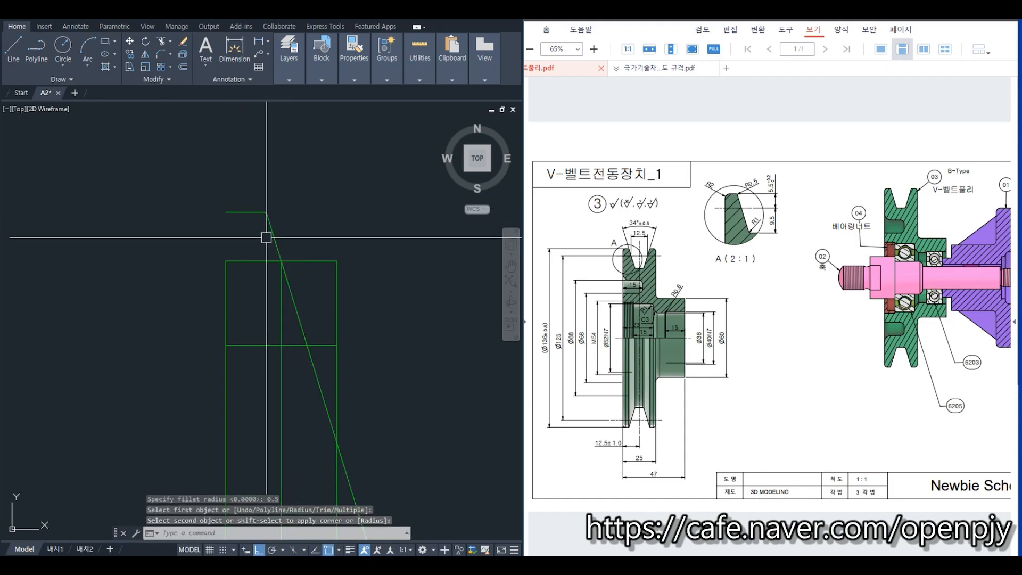
# - Fillet the corner between the topmost horizontal line and the left vertical line with radius 2
pyautogui.write('f')
pyautogui.press('Return')
pyautogui.write('r')
pyautogui.press('Return')
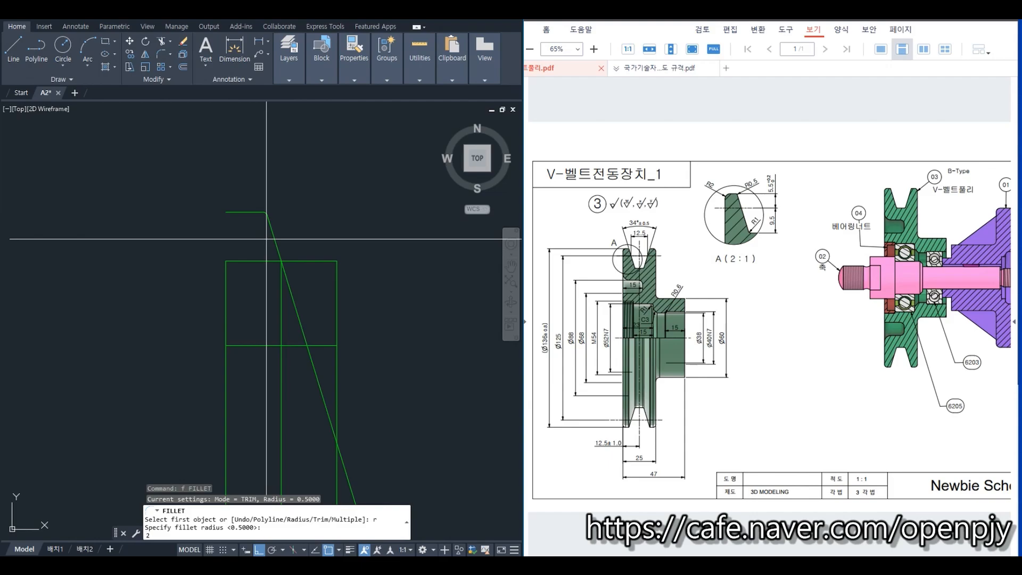
pyautogui.press('Return')
pyautogui.click(240, 213)
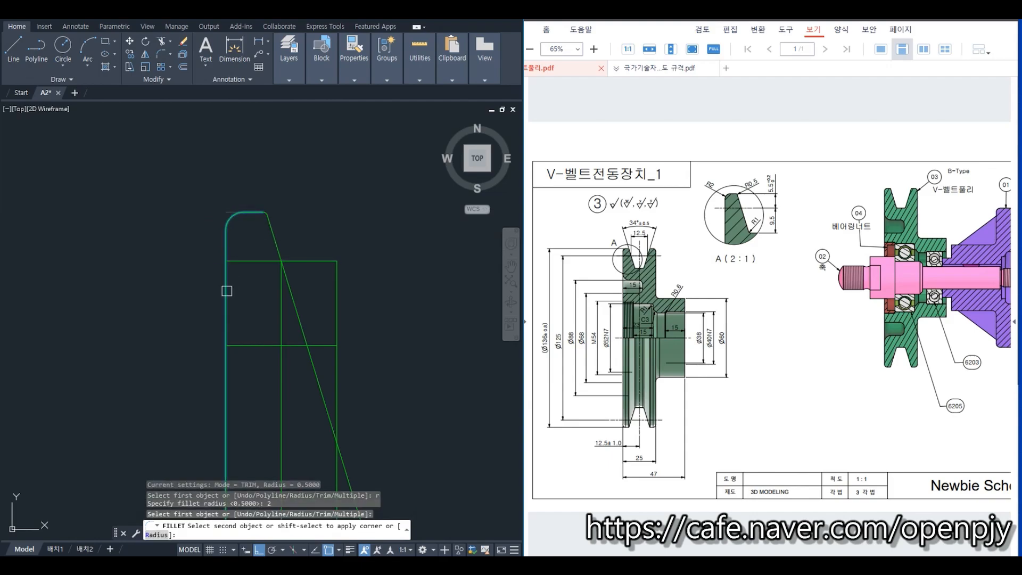
pyautogui.click(225, 290)
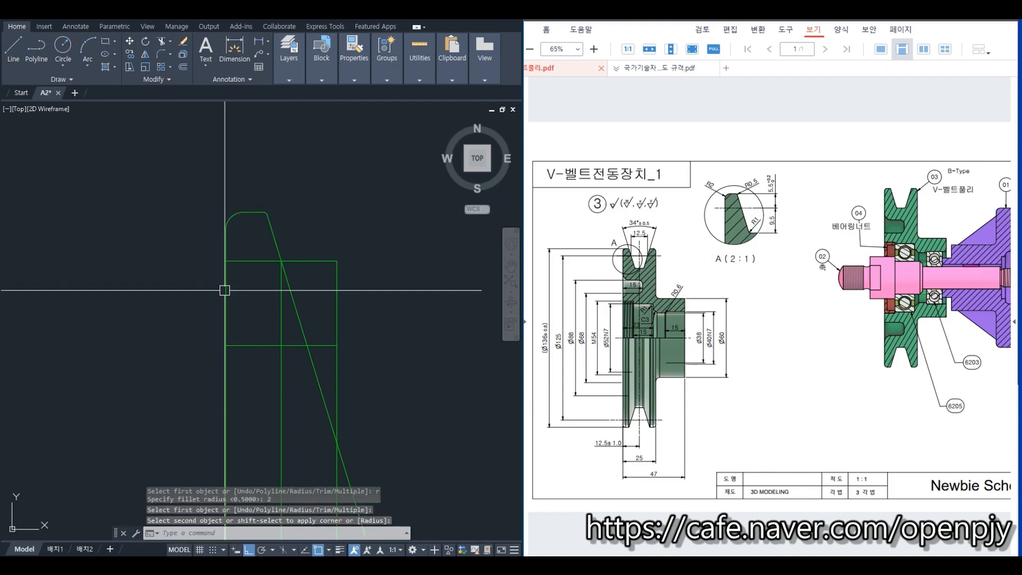
# - Fillet the slanted line and the lower horizontal groove-bottom line with radius 1
pyautogui.write('f')
pyautogui.press('Return')
pyautogui.write('r')
pyautogui.press('Return')
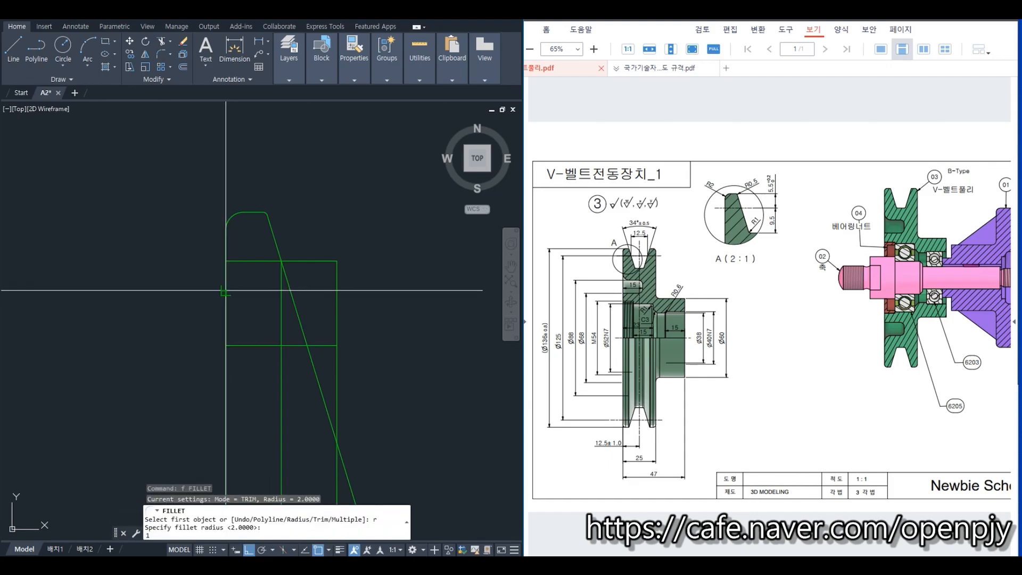
pyautogui.write('1')
pyautogui.press('Return')
pyautogui.click(333, 345)
pyautogui.click(298, 316)
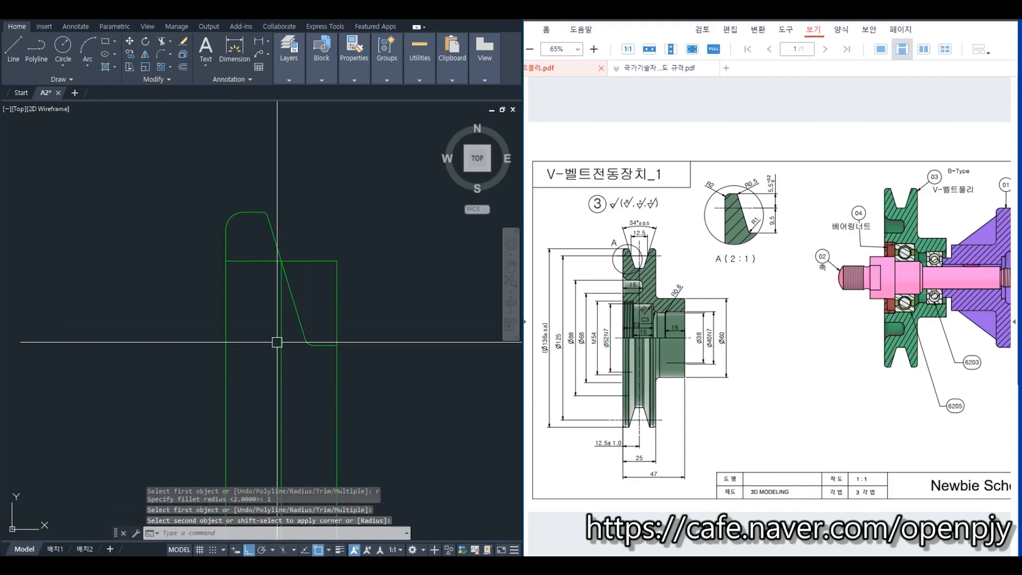
# - Move the horizontal pitch line and the right vertical line to the 중심선 layer
pyautogui.click(345, 290)
pyautogui.click(309, 251)
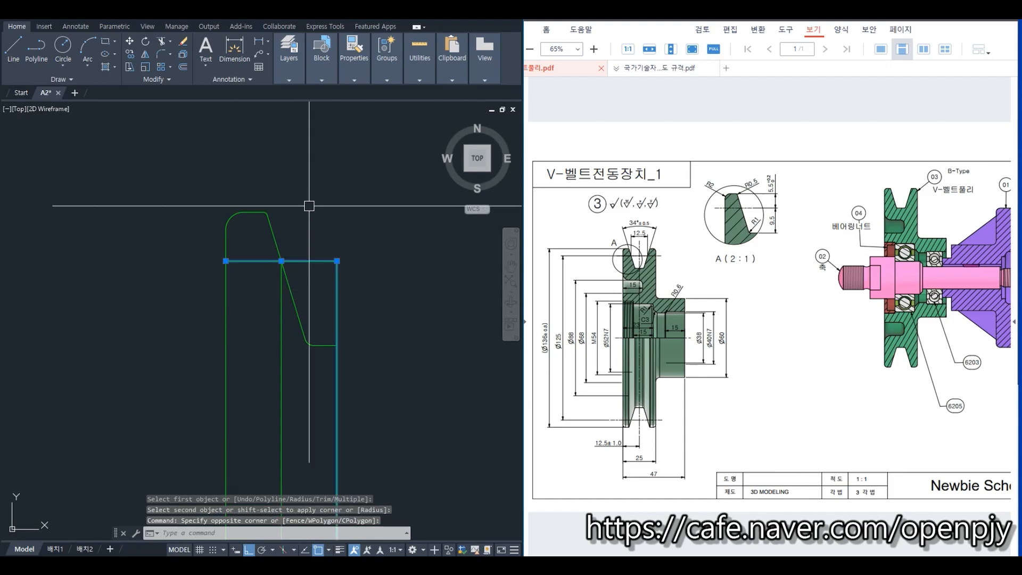
pyautogui.moveTo(304, 69)
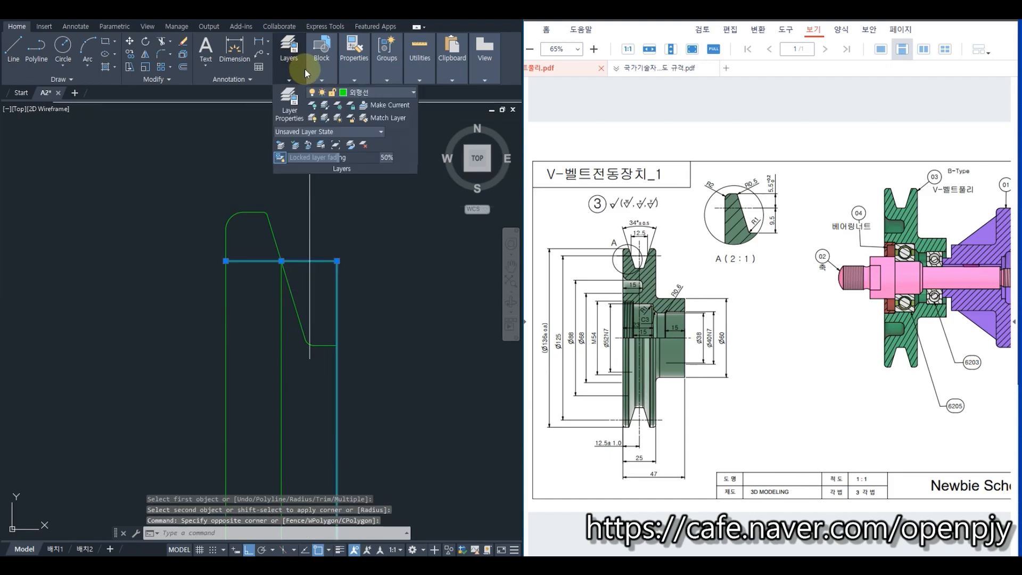
pyautogui.click(388, 95)
pyautogui.click(361, 132)
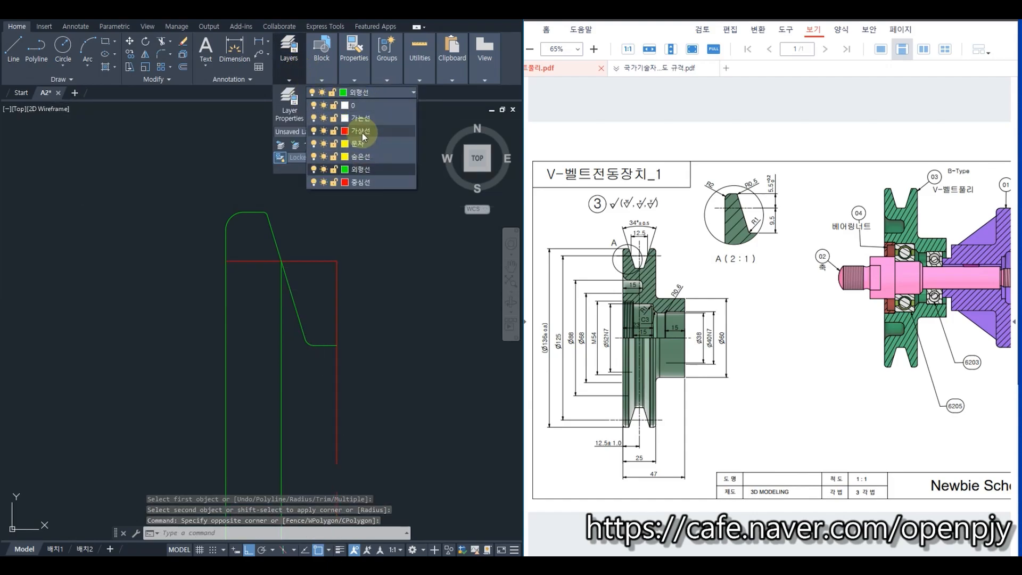
pyautogui.click(372, 185)
pyautogui.press('Escape')
# - Delete the green vertical helper line between the left vertical and the red centre line
pyautogui.click(298, 399)
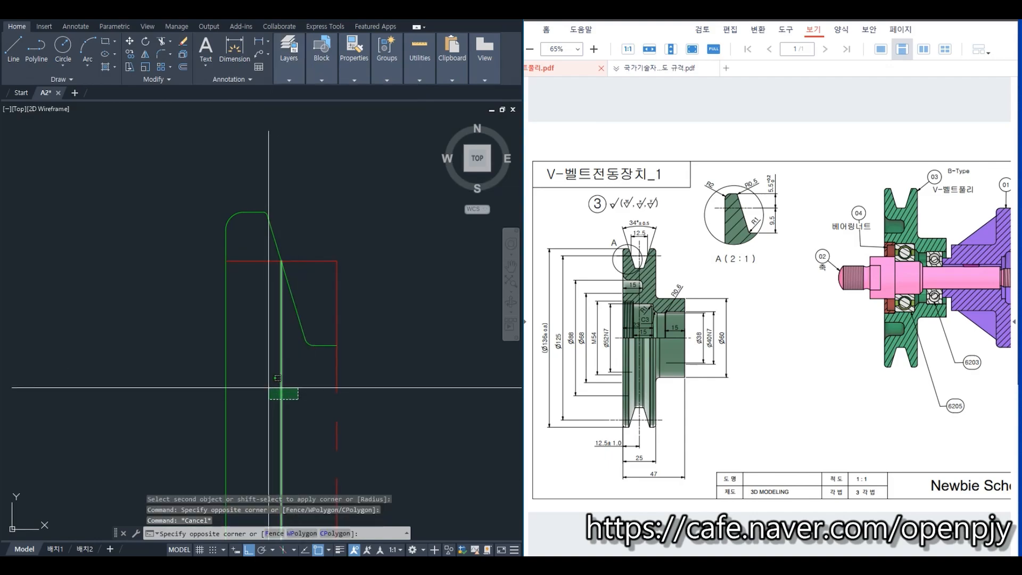
pyautogui.click(269, 388)
pyautogui.press('Delete')
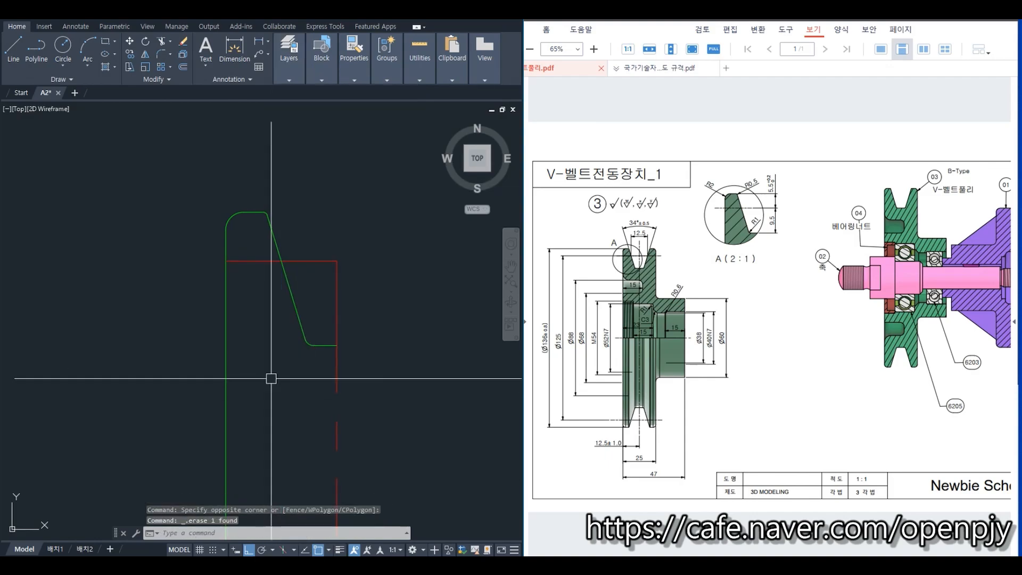
# - Mirror the left rim profile and the left vertical line about the vertical red centre line, keeping the originals
pyautogui.moveTo(424, 352); pyautogui.dragTo(369, 301, button='middle')
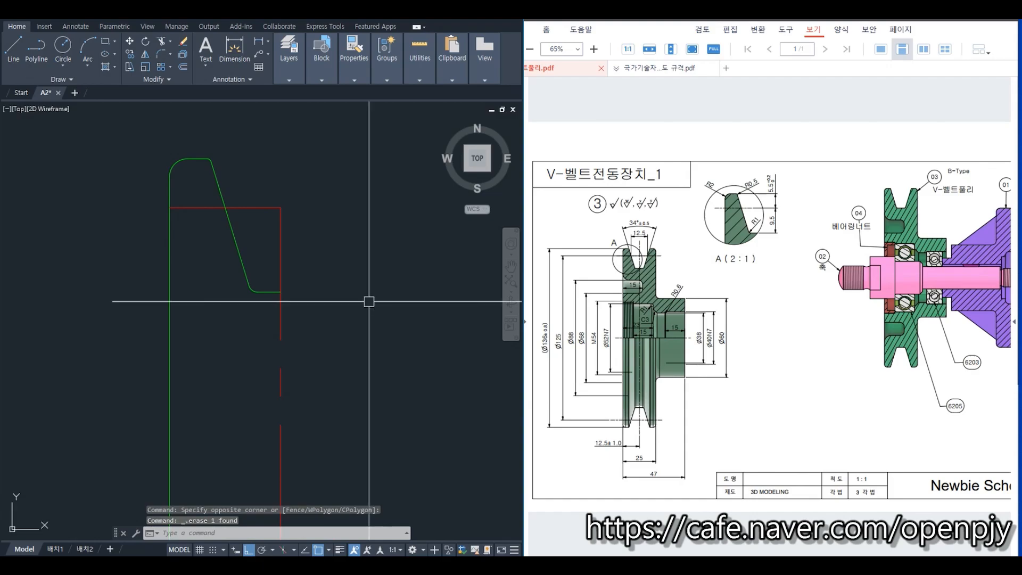
pyautogui.write('mi')
pyautogui.press('Return')
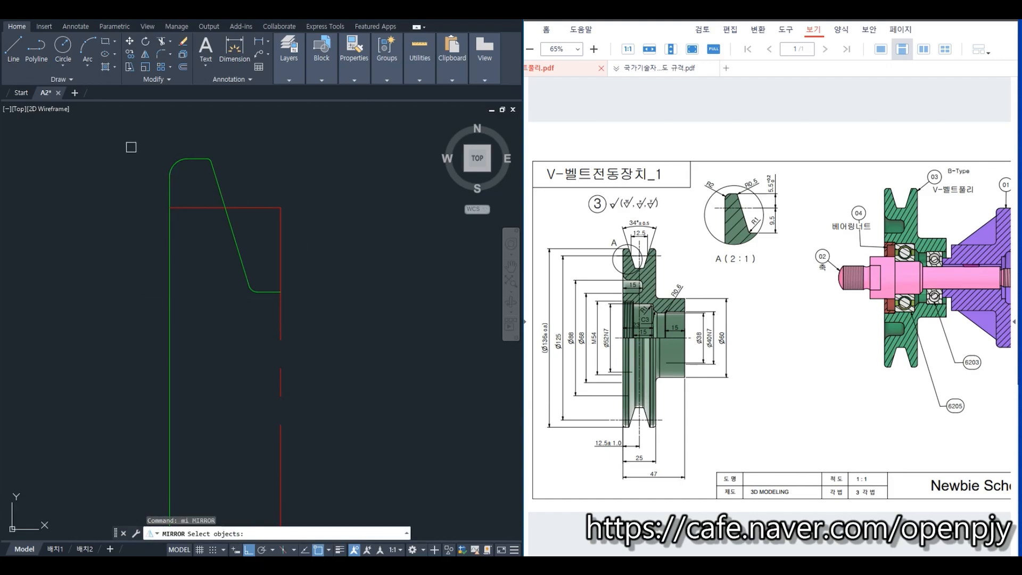
pyautogui.click(123, 134)
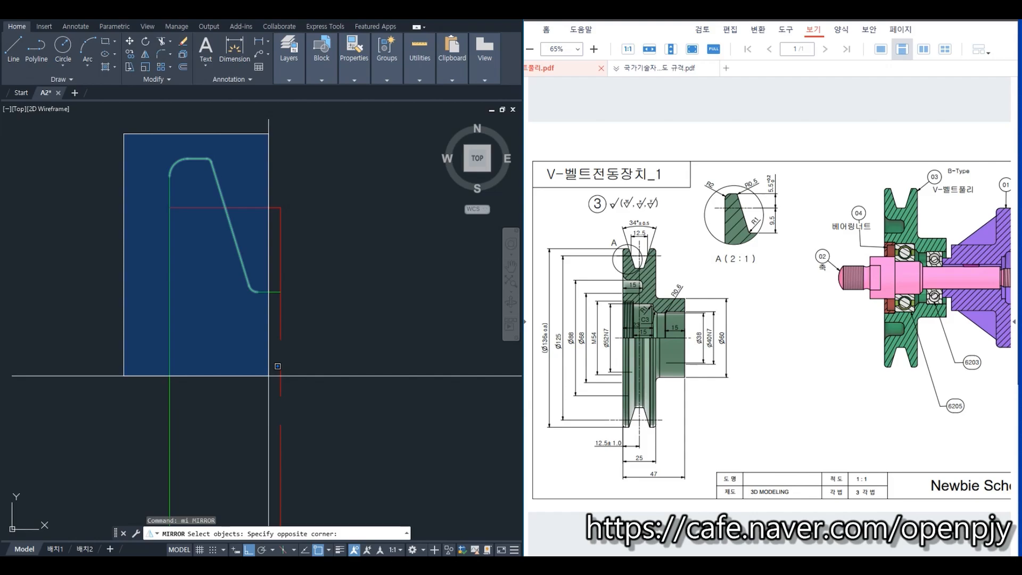
pyautogui.click(277, 366)
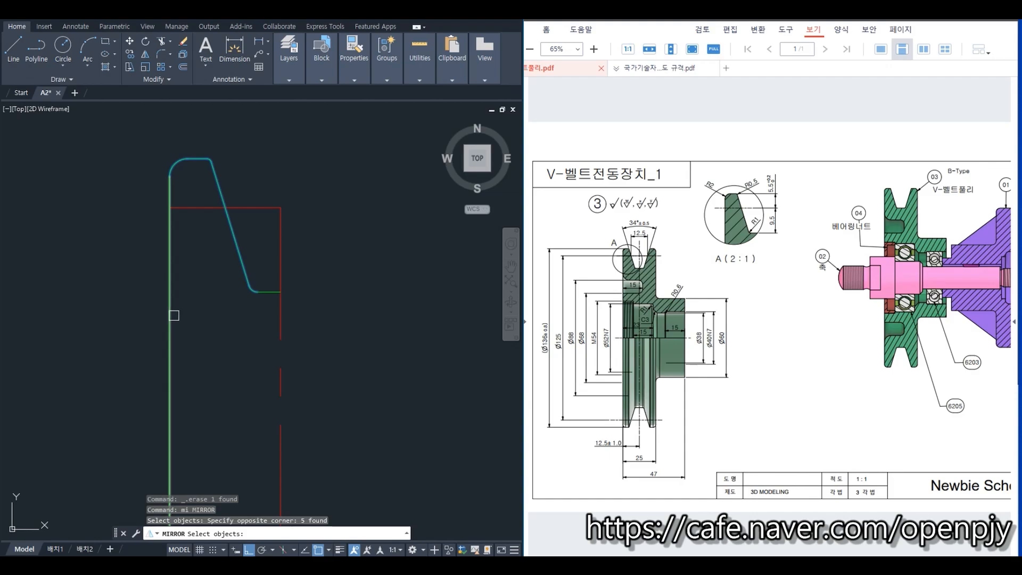
pyautogui.click(169, 316)
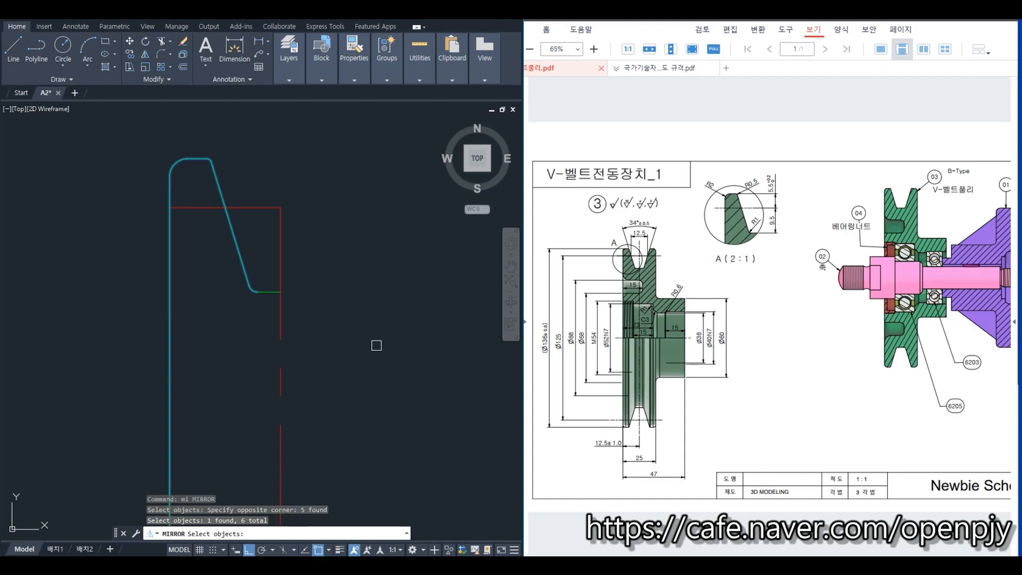
pyautogui.press('Return')
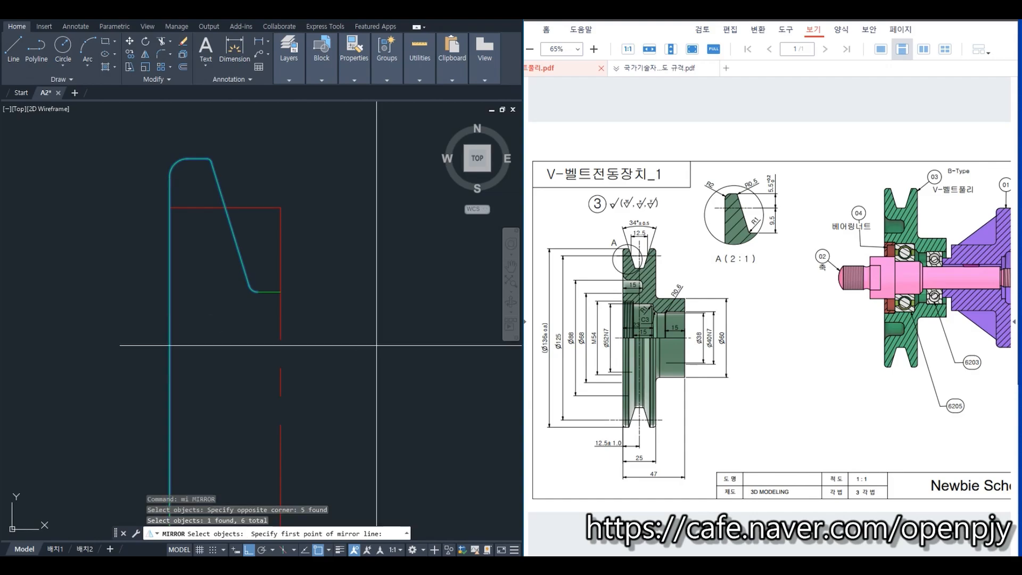
pyautogui.click(281, 291)
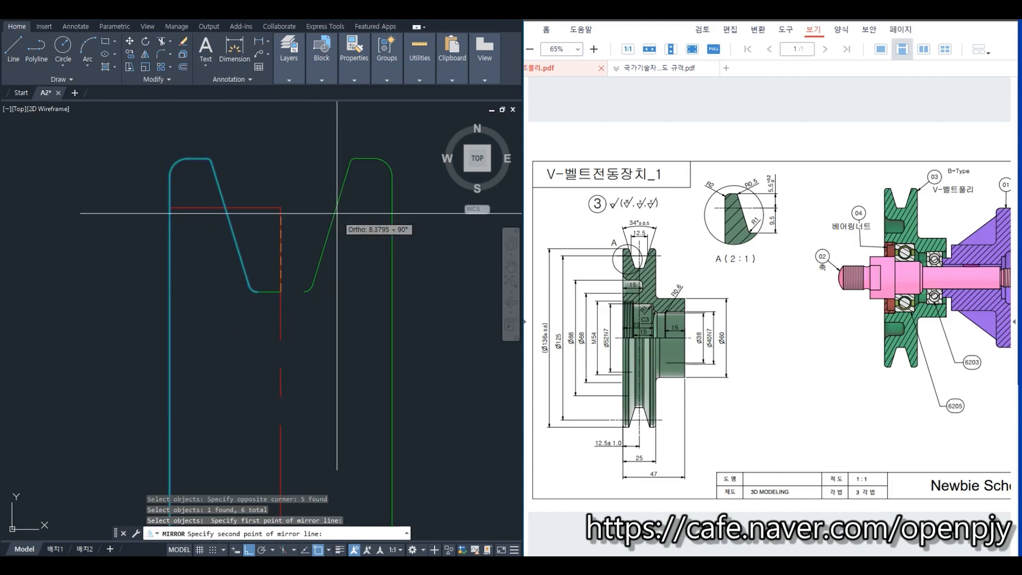
pyautogui.click(280, 207)
pyautogui.press('Return')
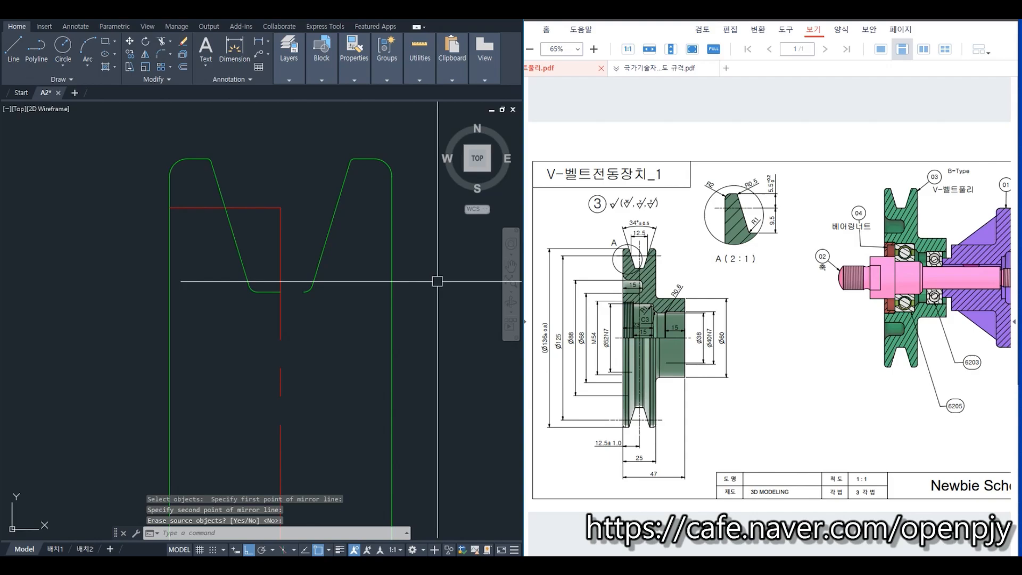
# - Extend the red horizontal pitch line to the mirrored right vertical line
pyautogui.write('ex')
pyautogui.press('Return')
pyautogui.click(392, 224)
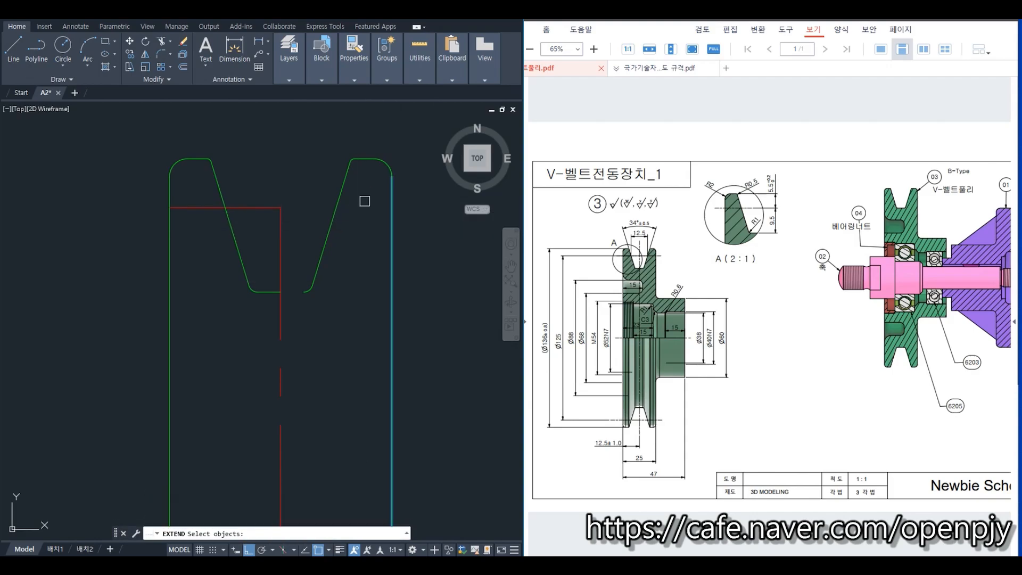
pyautogui.press('Return')
pyautogui.click(245, 208)
pyautogui.click(246, 208)
pyautogui.press('Escape')
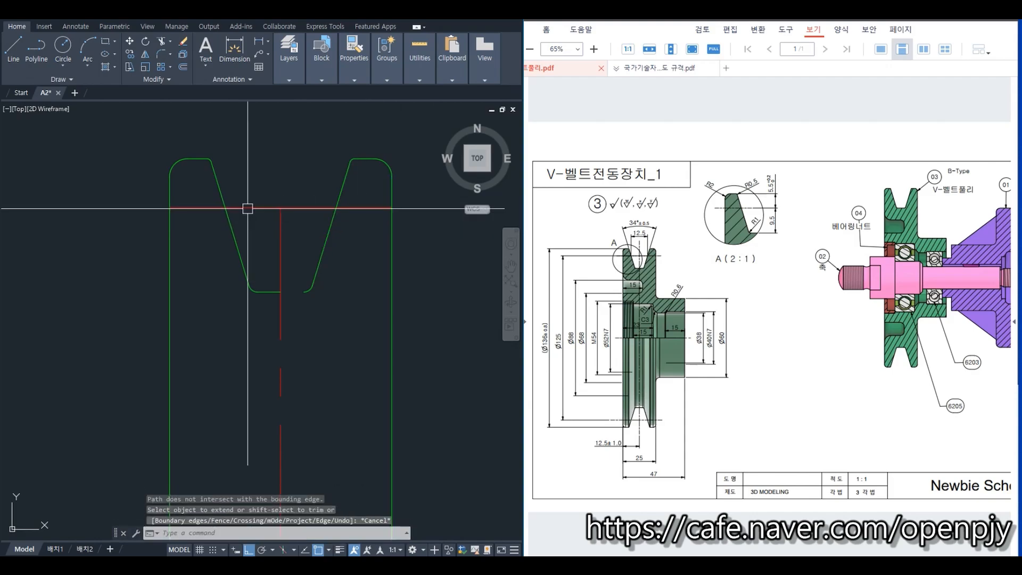
# - Extend the horizontal groove-bottom line to the fillet arc of the mirrored profile
pyautogui.press('Return')
pyautogui.click(306, 287)
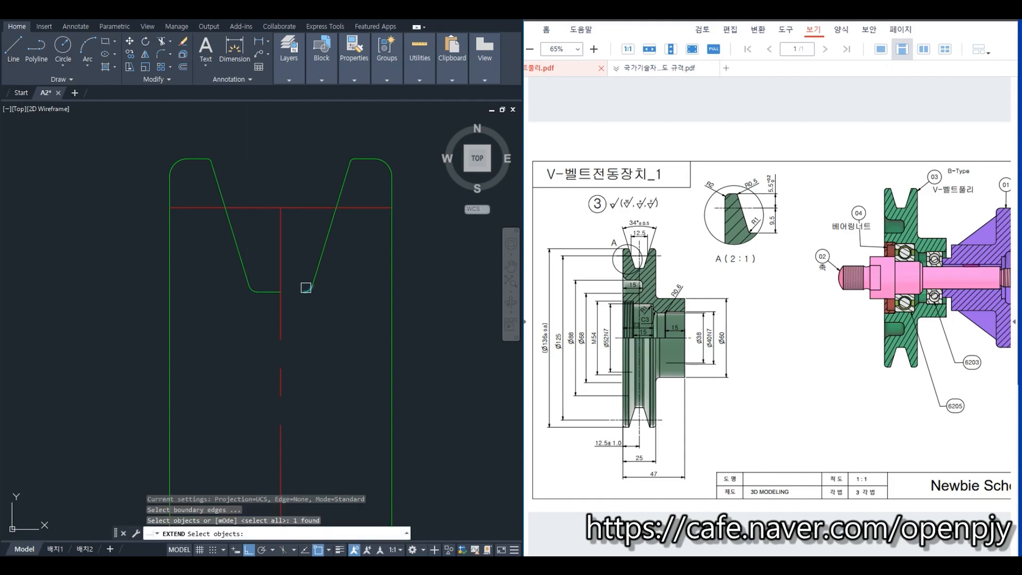
pyautogui.press('Return')
pyautogui.press('Escape')
# - Mirror the upper rim and groove profile with its pitch line about the horizontal axis line, keeping the originals
pyautogui.scroll(-3, 377, 315)
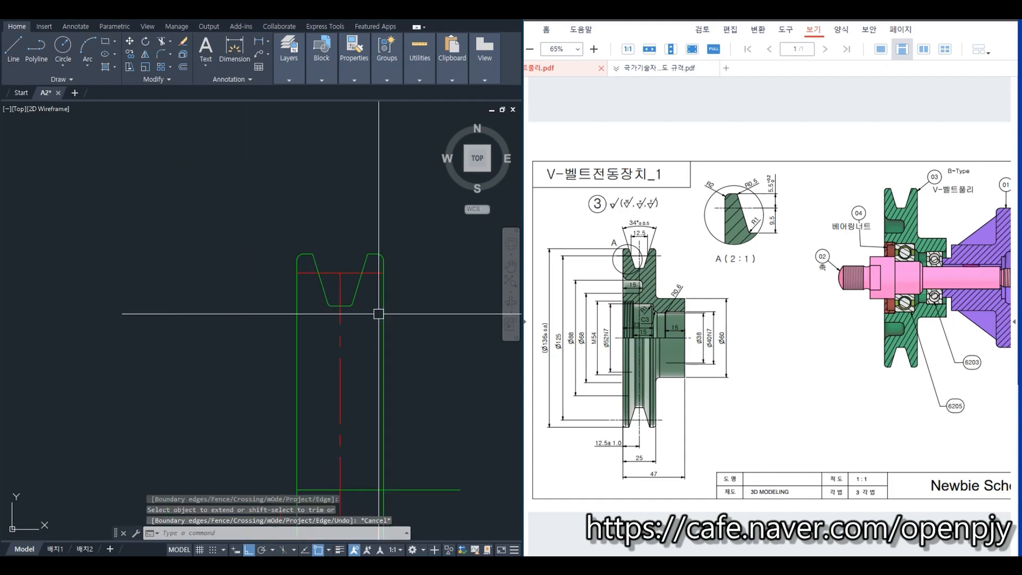
pyautogui.moveTo(422, 384); pyautogui.dragTo(393, 282, button='middle')
pyautogui.scroll(-2, 394, 281)
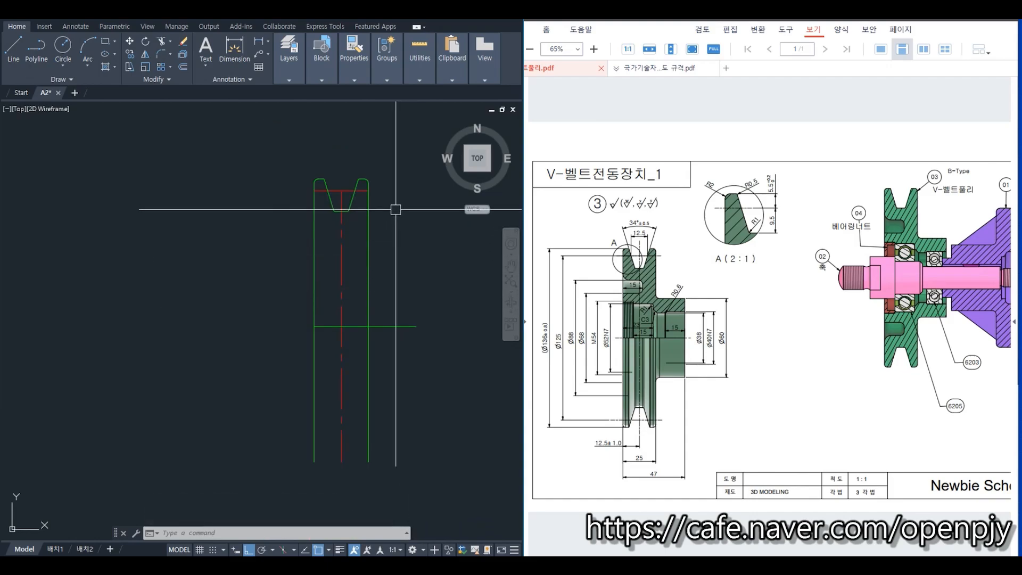
pyautogui.write('m')
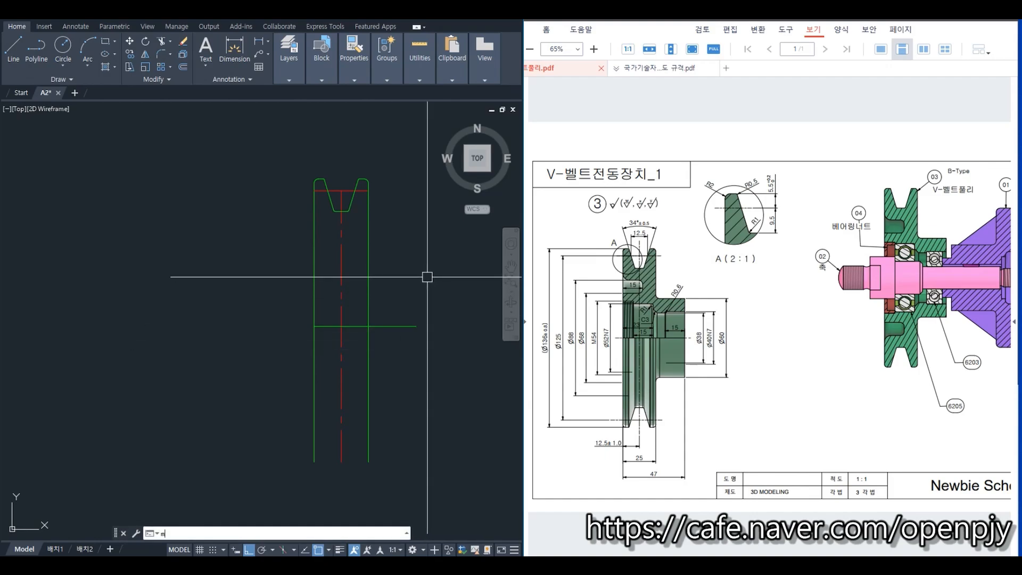
pyautogui.write('i')
pyautogui.press('Return')
pyautogui.click(269, 153)
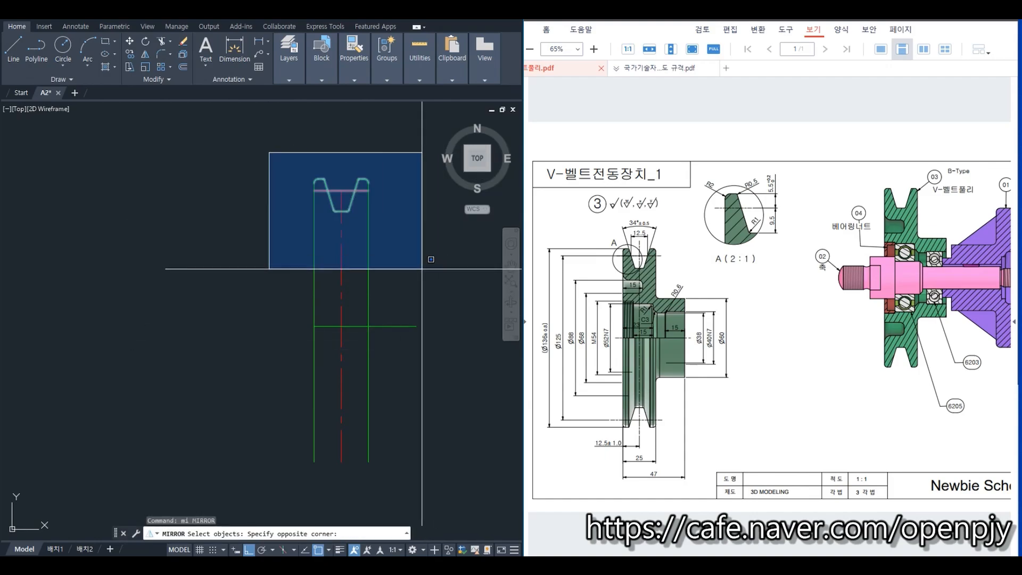
pyautogui.click(422, 268)
pyautogui.press('Return')
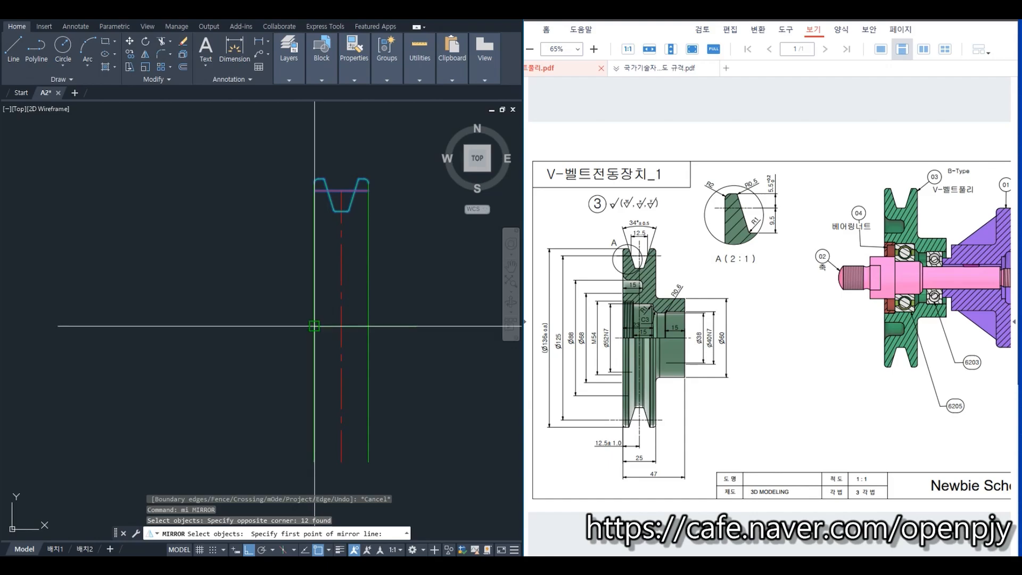
pyautogui.click(314, 326)
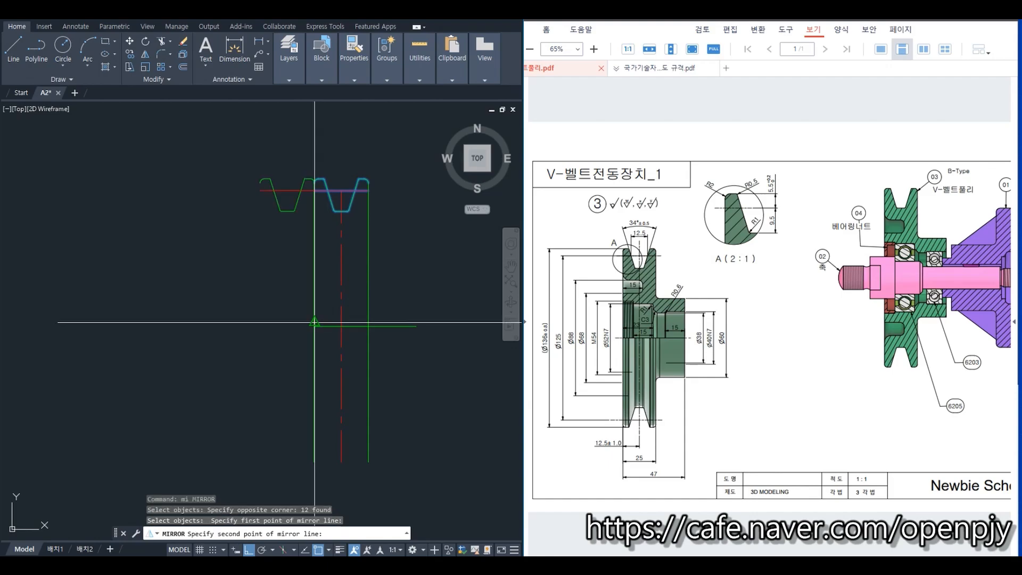
pyautogui.click(416, 325)
pyautogui.press('Return')
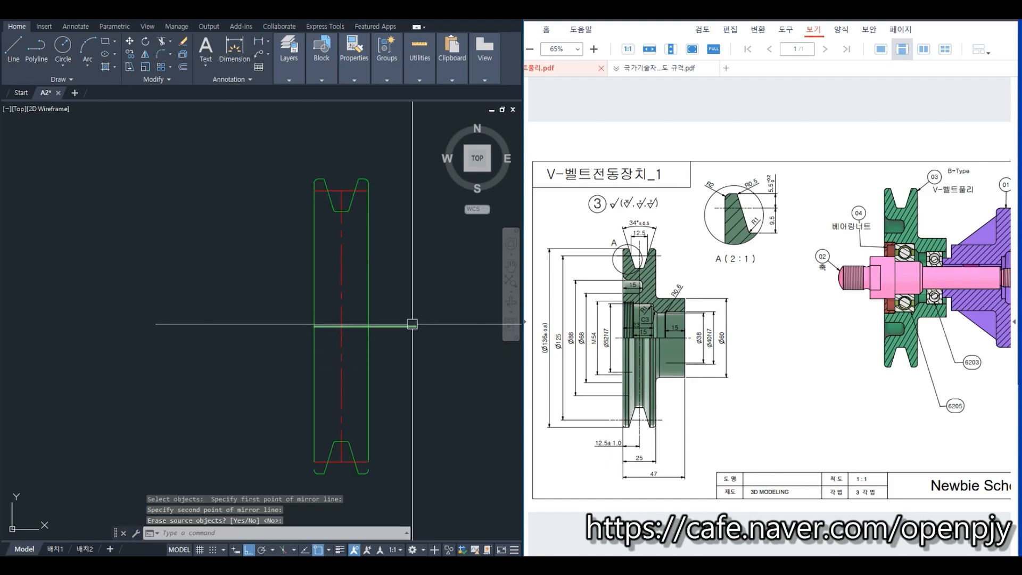
# - Extend both outer vertical lines of the rim down to the corner arcs of the mirrored lower profile
pyautogui.moveTo(395, 482)
pyautogui.mouseDown(button='middle')
pyautogui.moveTo(406, 468)
pyautogui.moveTo(391, 439)
pyautogui.mouseUp(button='middle')
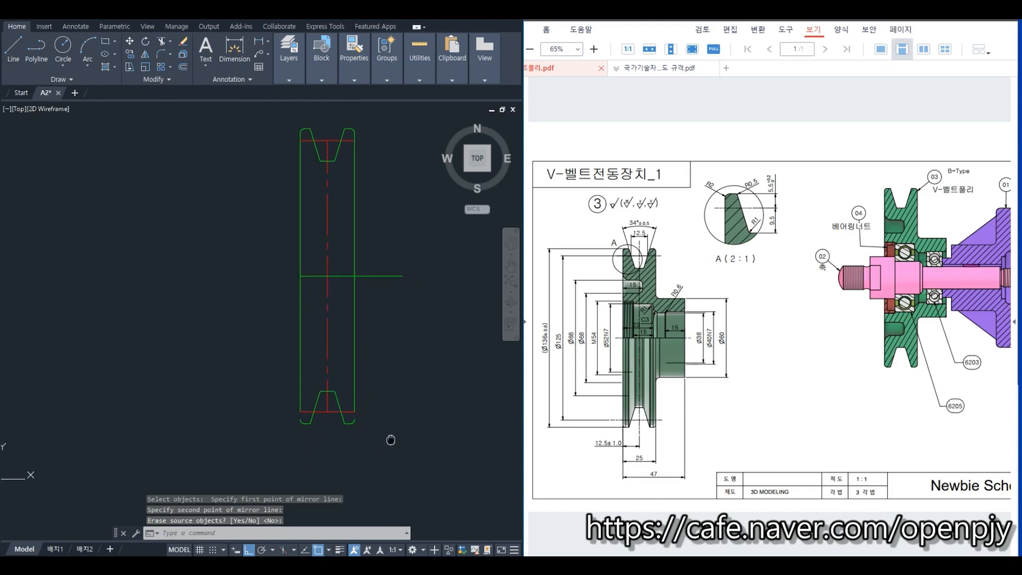
pyautogui.scroll(5, 306, 428)
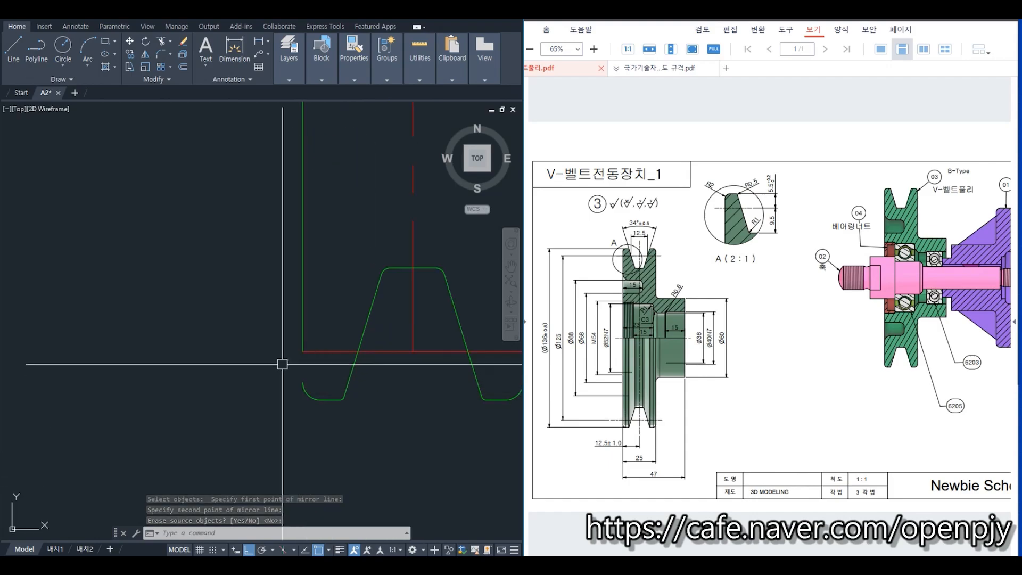
pyautogui.moveTo(302, 389); pyautogui.dragTo(221, 387, button='middle')
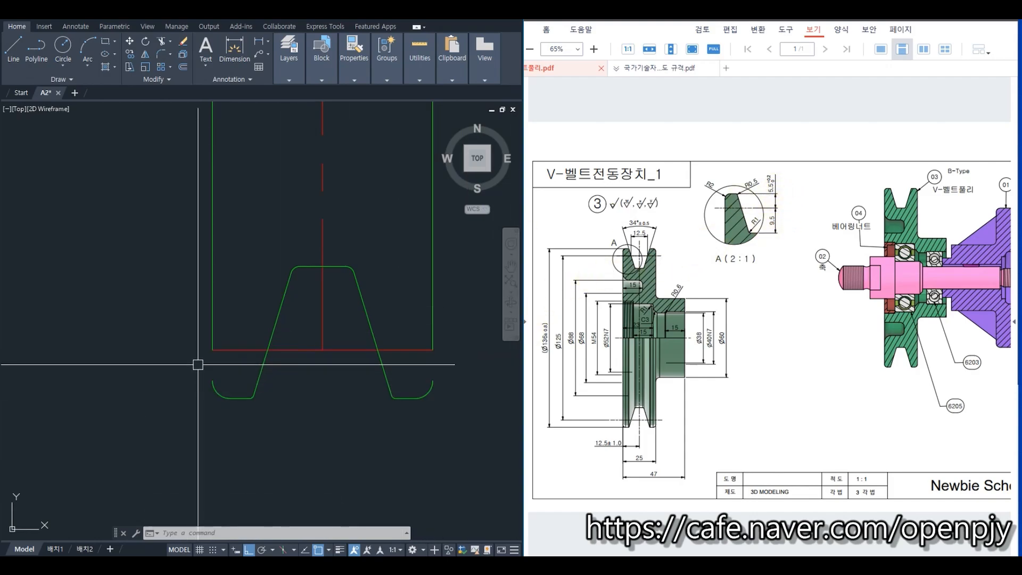
pyautogui.moveTo(391, 441); pyautogui.dragTo(321, 428, button='middle')
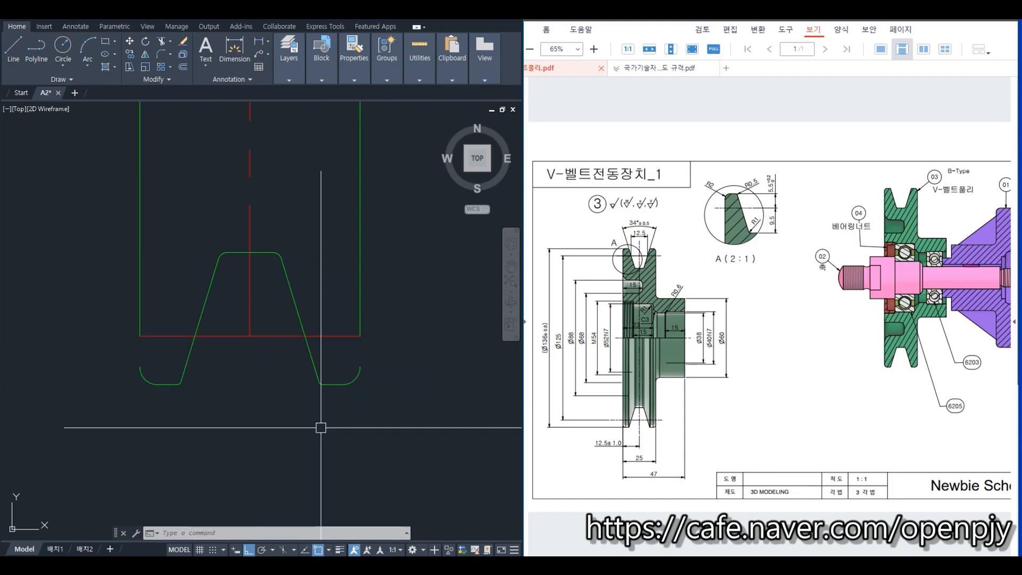
pyautogui.write('ex')
pyautogui.press('Return')
pyautogui.press('Return')
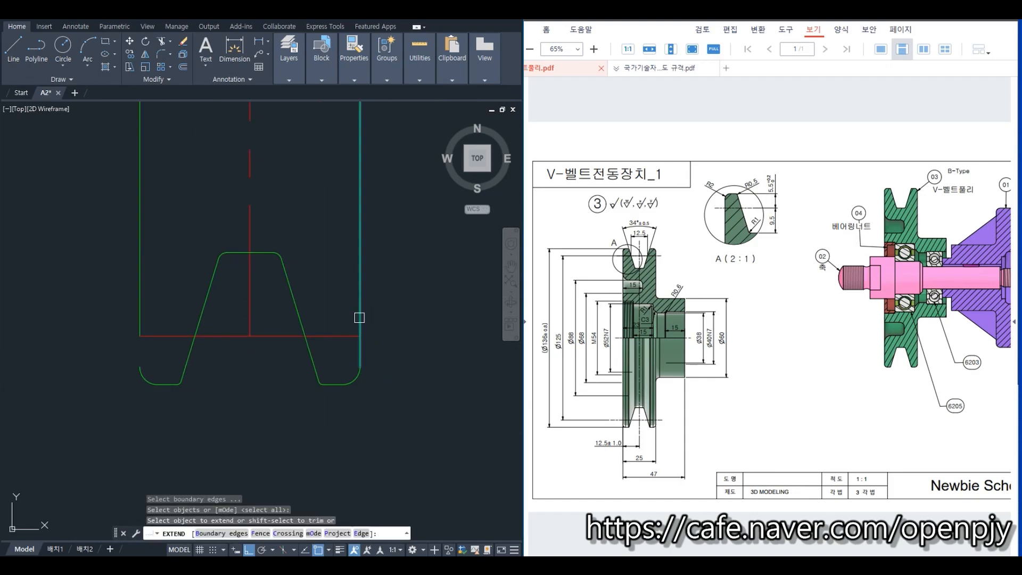
pyautogui.click(359, 317)
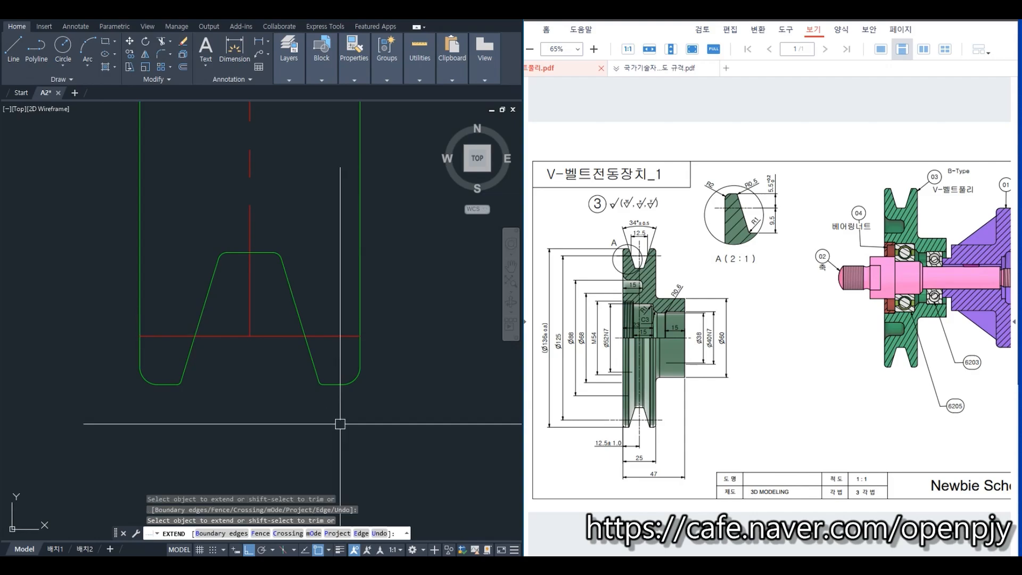
pyautogui.press('Escape')
pyautogui.scroll(-6, 340, 424)
pyautogui.moveTo(390, 353); pyautogui.dragTo(319, 399, button='middle')
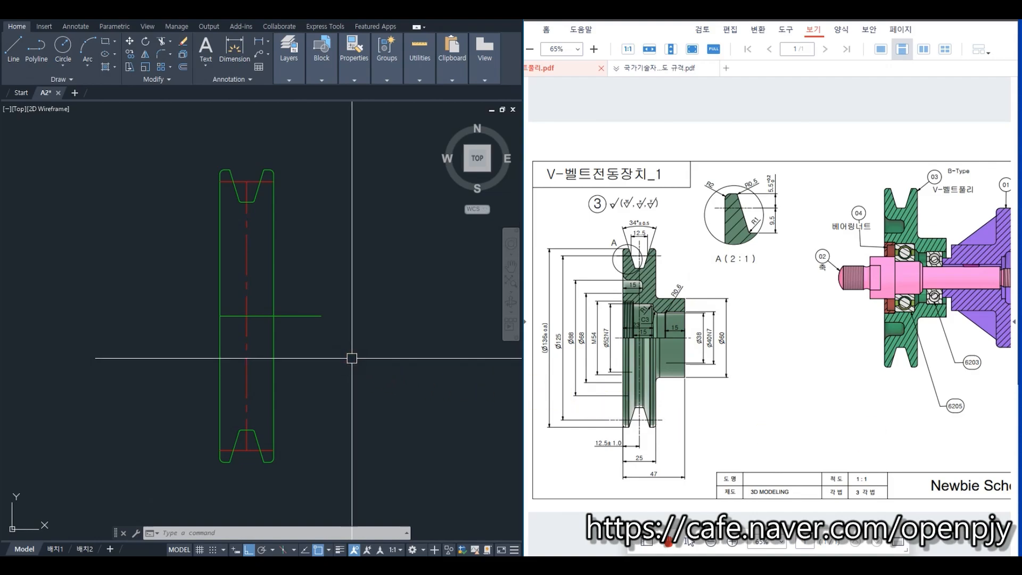
pyautogui.write('o')
pyautogui.press('Return')
pyautogui.write('60')
pyautogui.press('Return')
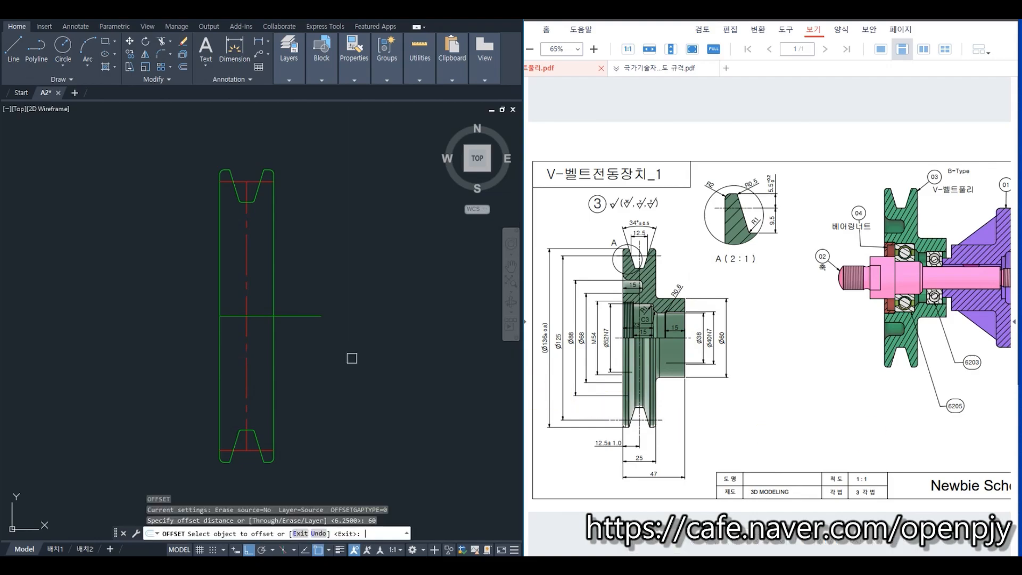
pyautogui.press('Escape')
pyautogui.press('Escape')
# - Offset the horizontal axis line by 60/2 both upward and downward for the hub's outer diameter
pyautogui.write('o')
pyautogui.press('Return')
pyautogui.write('60/')
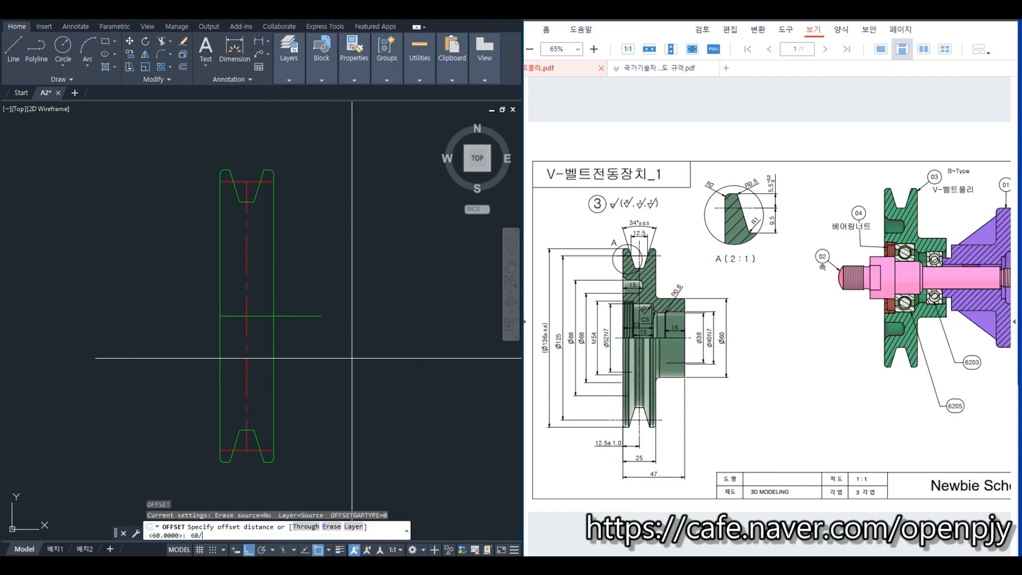
pyautogui.write('2')
pyautogui.press('Return')
pyautogui.click(305, 316)
pyautogui.click(310, 296)
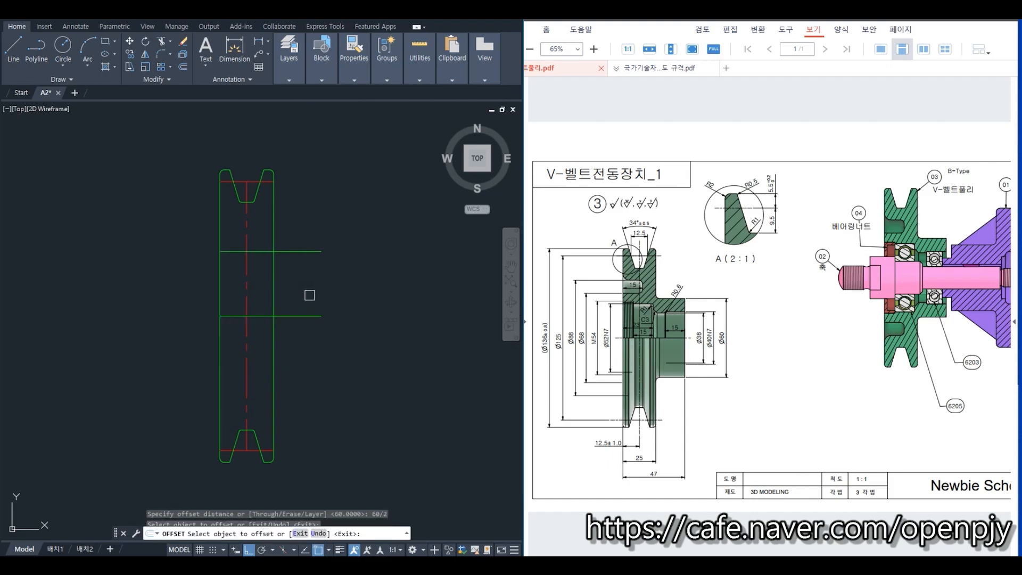
pyautogui.click(309, 316)
pyautogui.click(315, 350)
pyautogui.press('Escape')
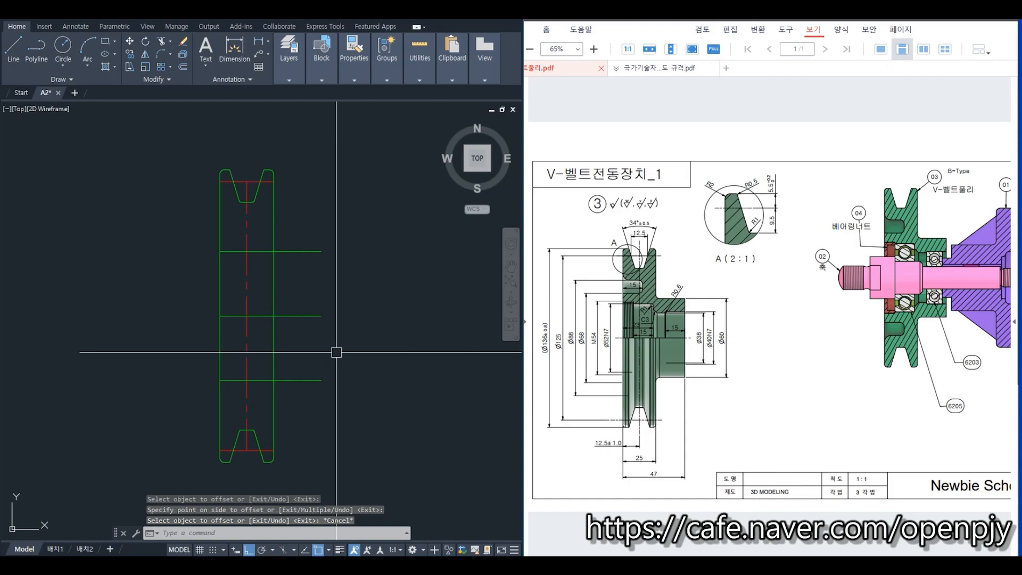
# - Draw a vertical line joining the right ends of the two offset hub lines
pyautogui.write('l')
pyautogui.press('Return')
pyautogui.click(321, 251)
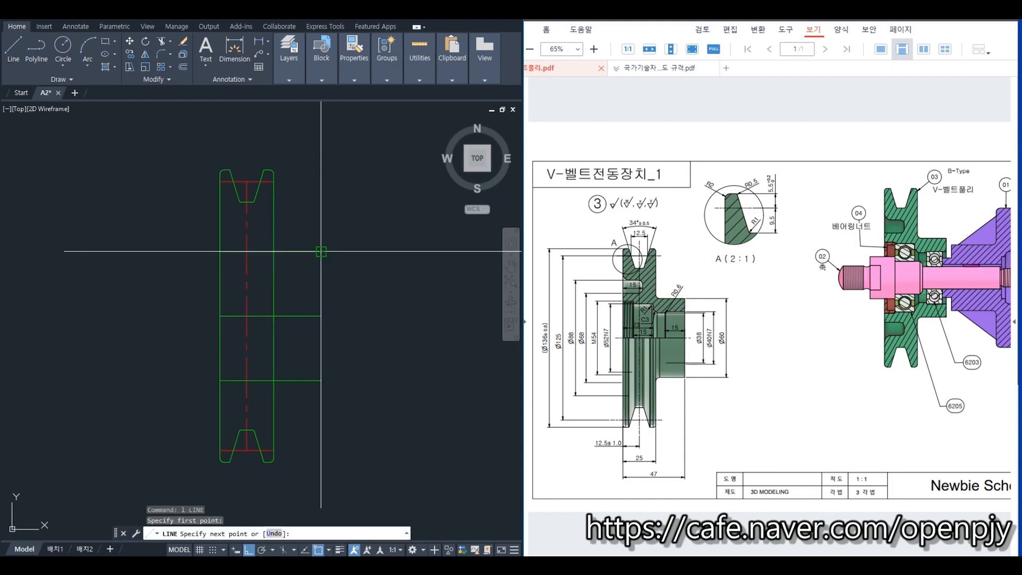
pyautogui.click(321, 380)
pyautogui.press('Return')
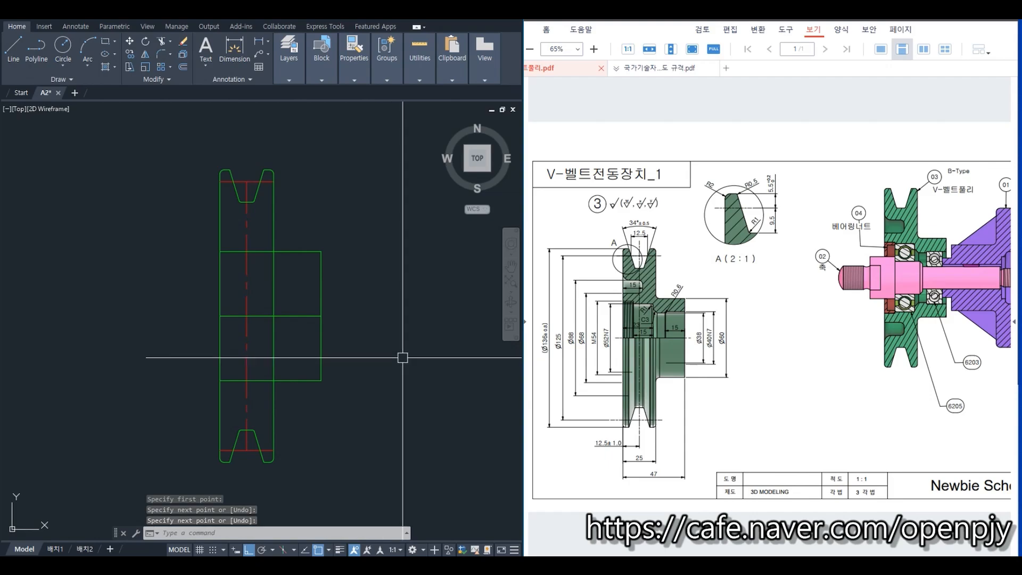
# - Trim the upper and lower hub lines inside the rim, using the rim's right vertical line as cutting edge
pyautogui.write('tr')
pyautogui.press('Return')
pyautogui.click(273, 268)
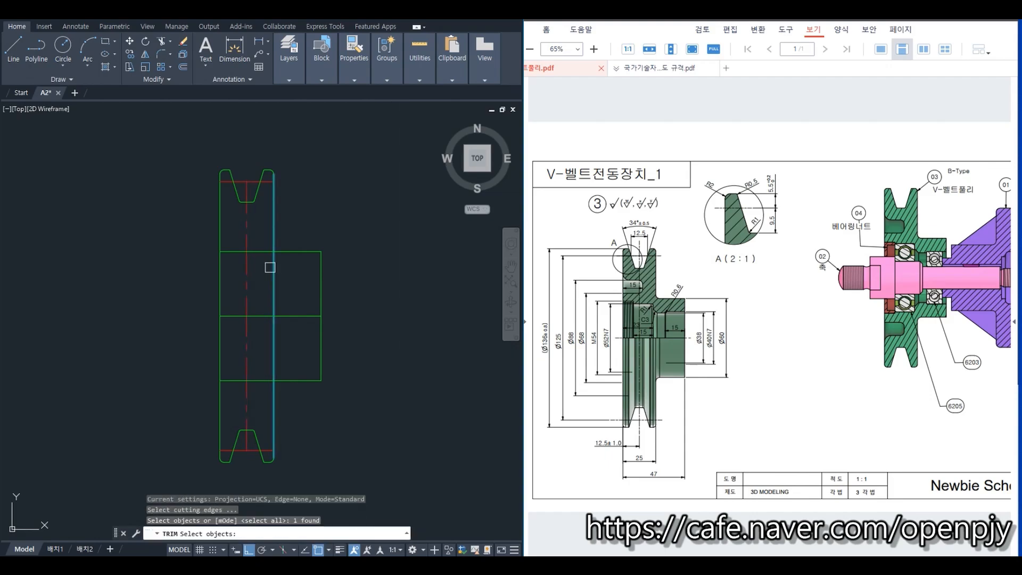
pyautogui.press('Return')
pyautogui.click(260, 379)
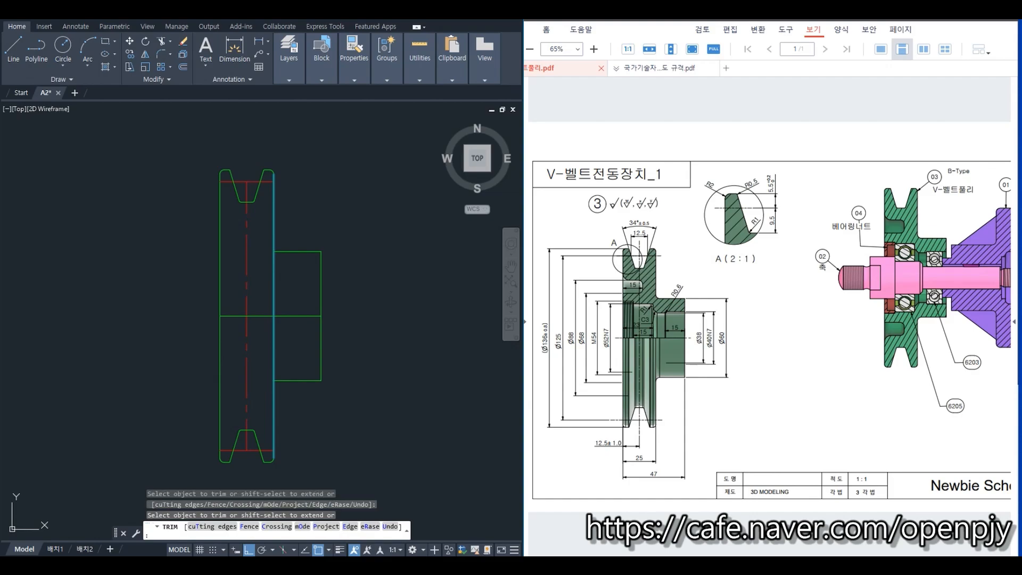
pyautogui.press('Escape')
# - Match the properties of the vertical red centre line onto the green horizontal axis line
pyautogui.click(249, 356)
pyautogui.write('ma')
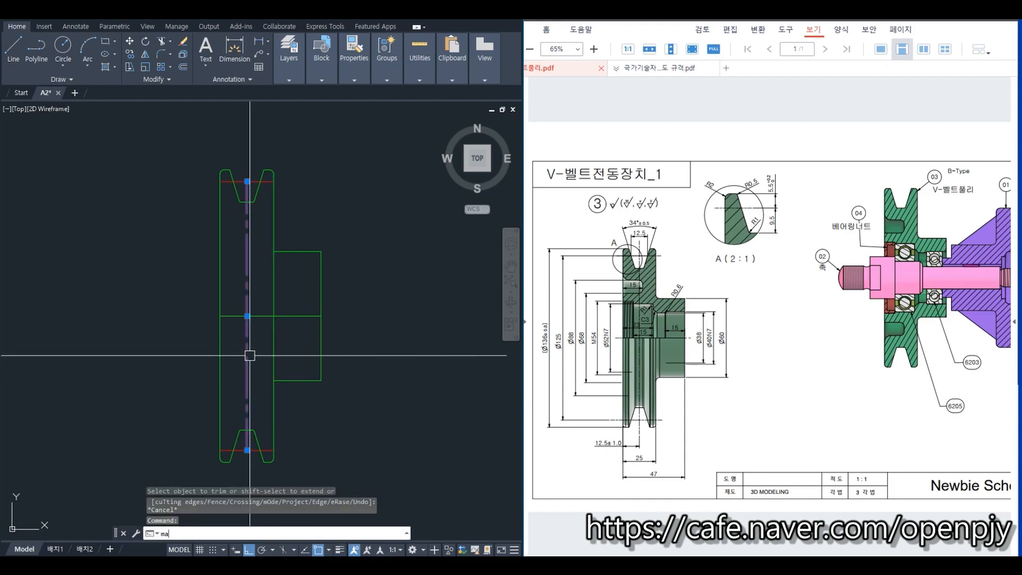
pyautogui.press('Return')
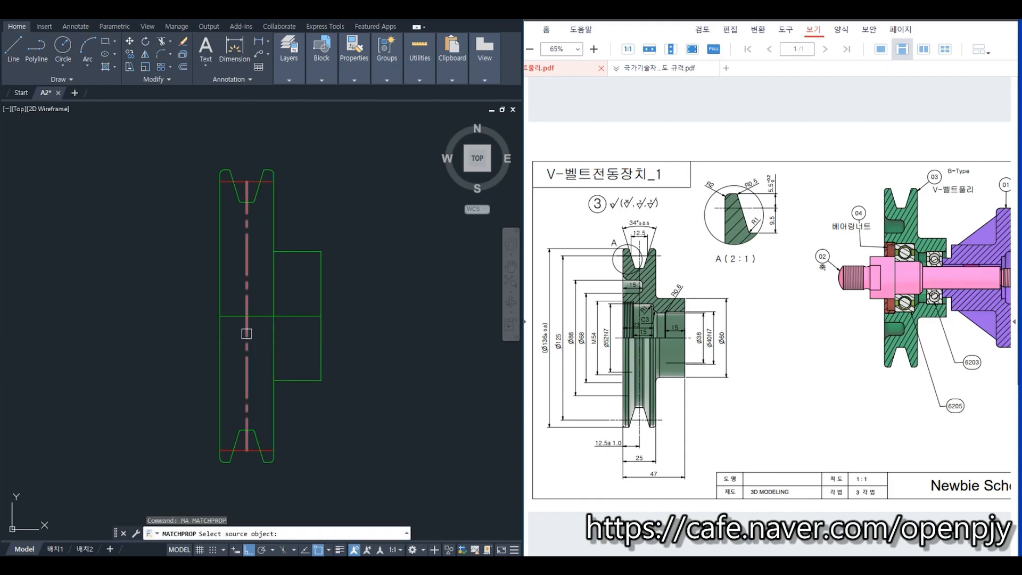
pyautogui.click(247, 334)
pyautogui.click(292, 316)
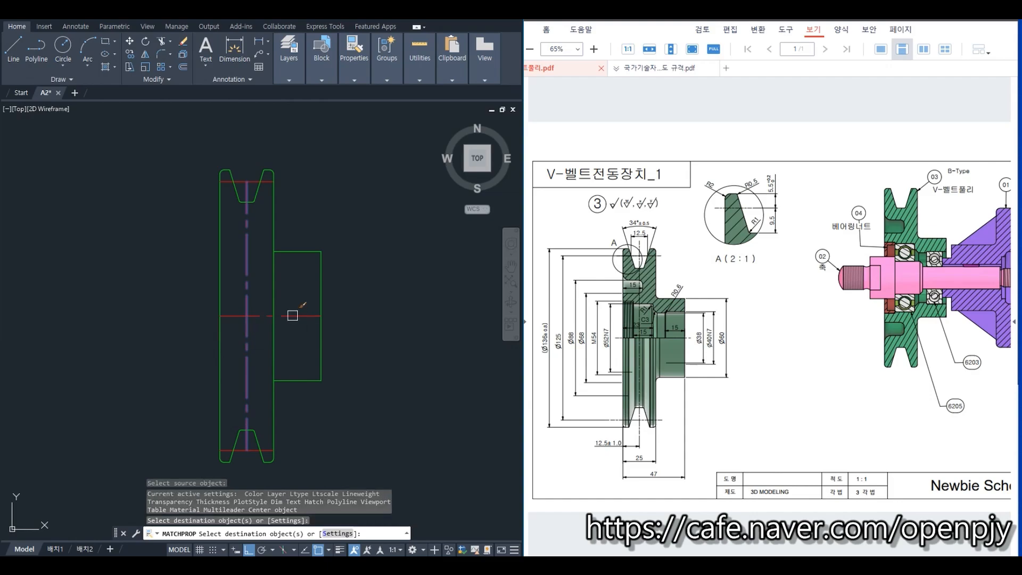
pyautogui.press('Escape')
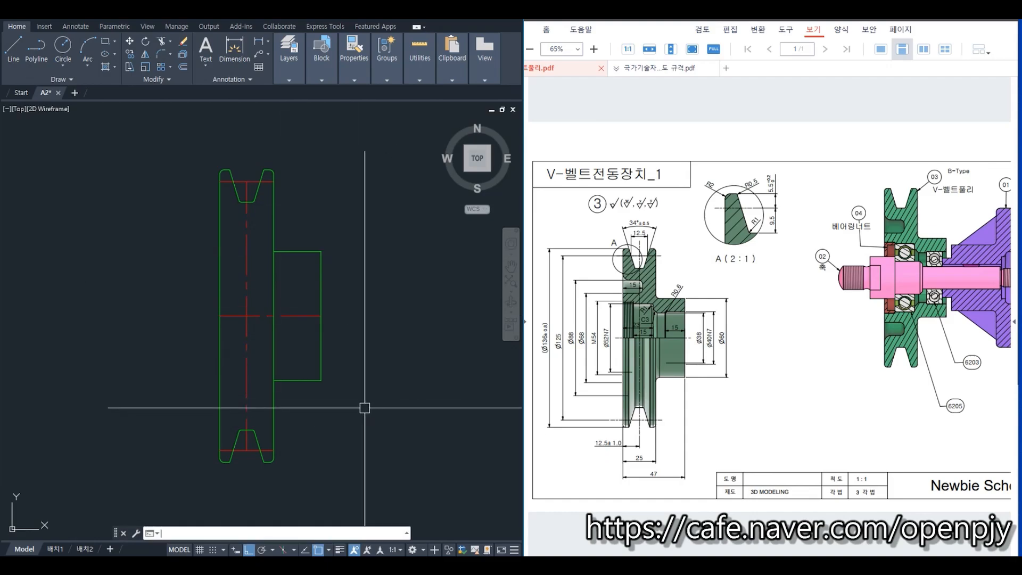
# - Trim the rim's right vertical line between the upper and lower hub lines
pyautogui.write('tr')
pyautogui.press('Return')
pyautogui.click(296, 379)
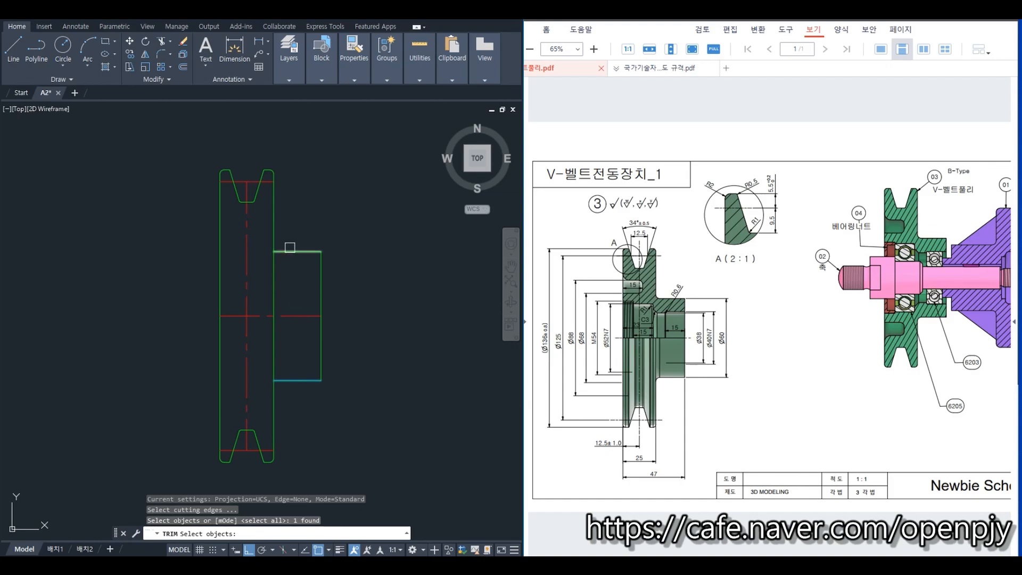
pyautogui.press('Return')
pyautogui.click(274, 269)
pyautogui.press('Escape')
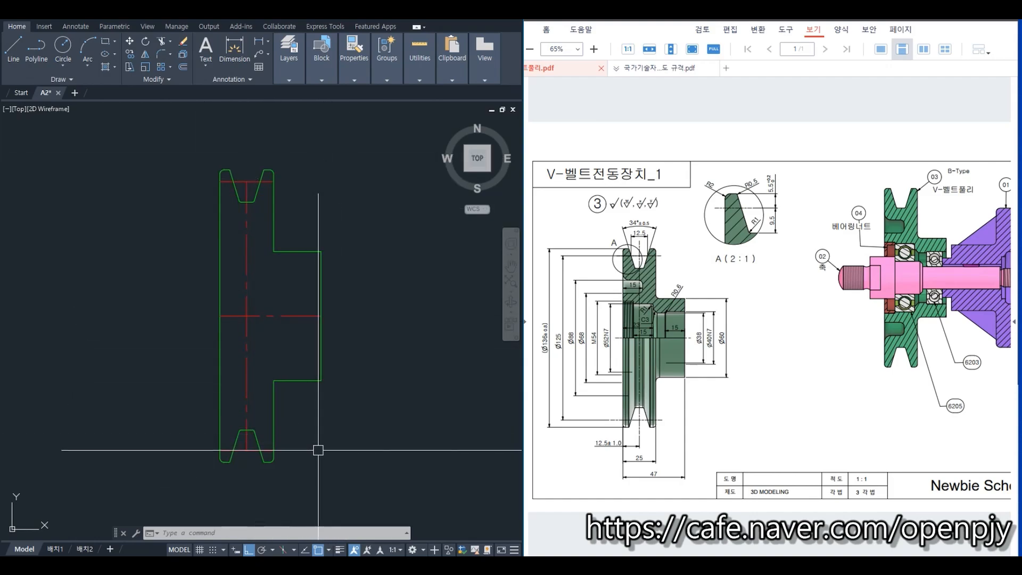
# - Draw a vertical ray upward from the inner corner fillet at the lower end of the left rim
pyautogui.write('ra')
pyautogui.press('Return')
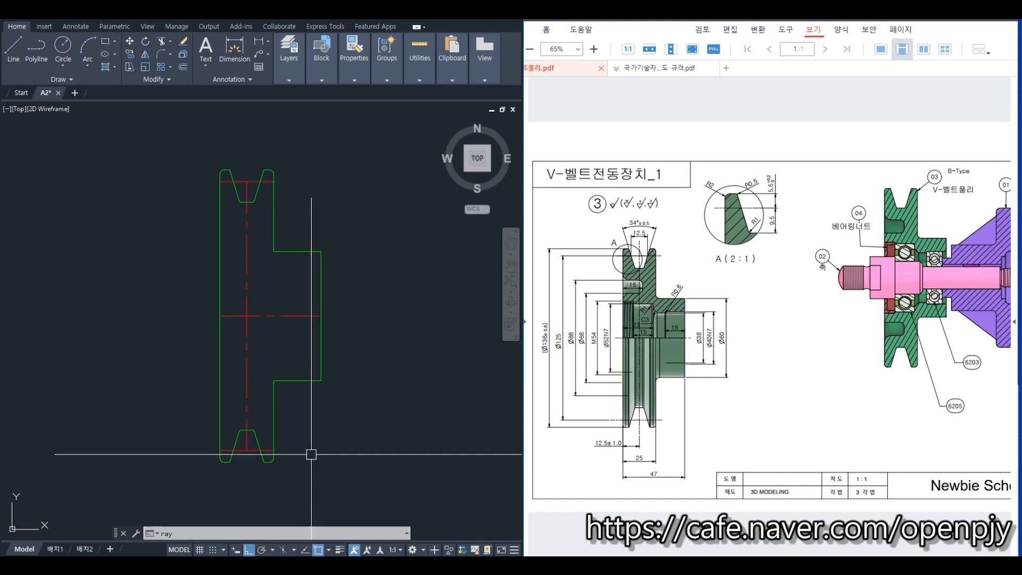
pyautogui.scroll(6, 221, 481)
pyautogui.scroll(5, 254, 389)
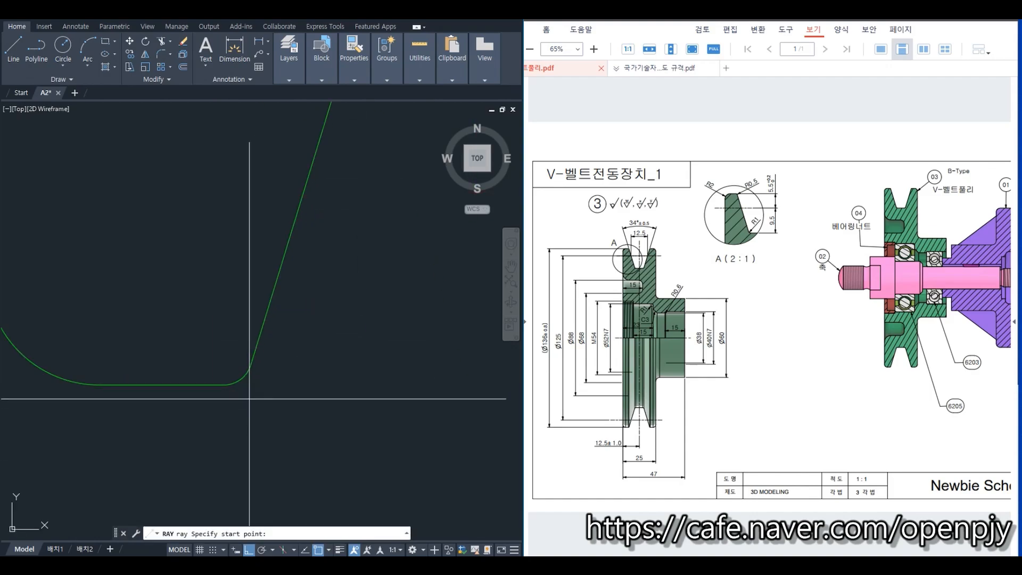
pyautogui.click(240, 378)
pyautogui.press('Return')
pyautogui.scroll(-6, 280, 345)
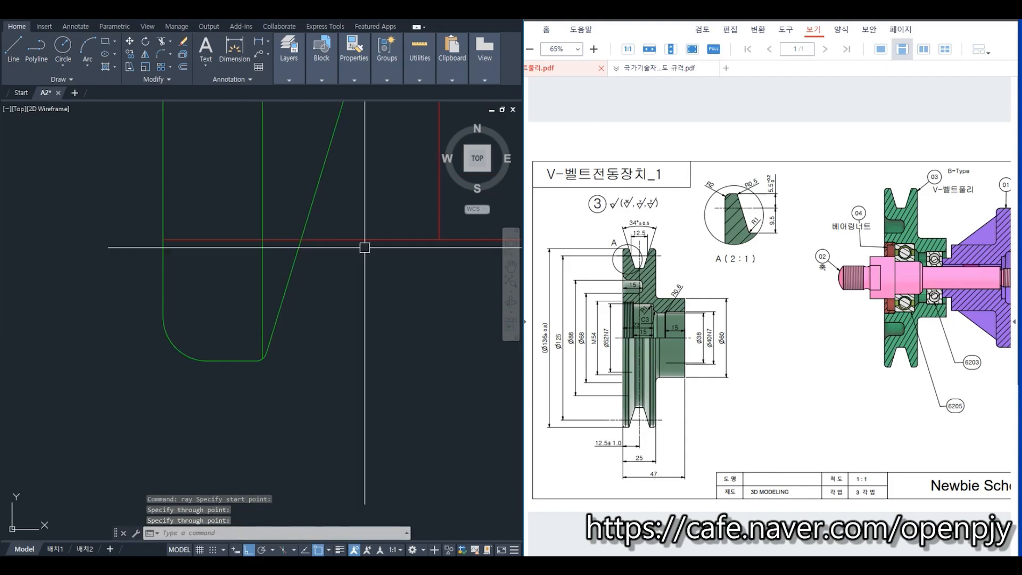
# - Draw vertical rays upward from the left and right fillets at the bottom of the lower groove
pyautogui.moveTo(365, 246); pyautogui.dragTo(225, 491, button='middle')
pyautogui.press('Return')
pyautogui.click(204, 281)
pyautogui.click(204, 216)
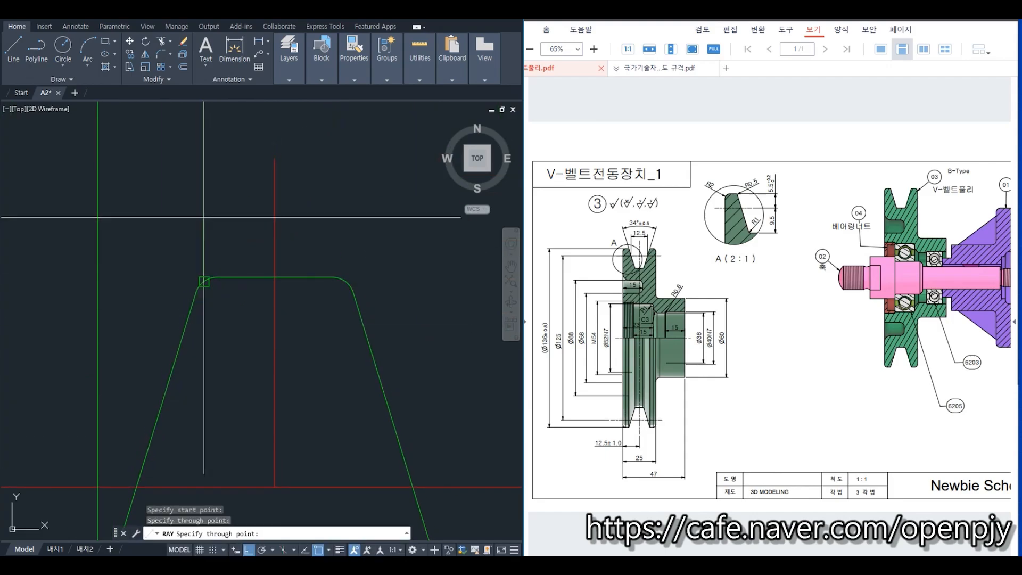
pyautogui.press('Return')
pyautogui.press('Return')
pyautogui.click(346, 281)
pyautogui.click(346, 216)
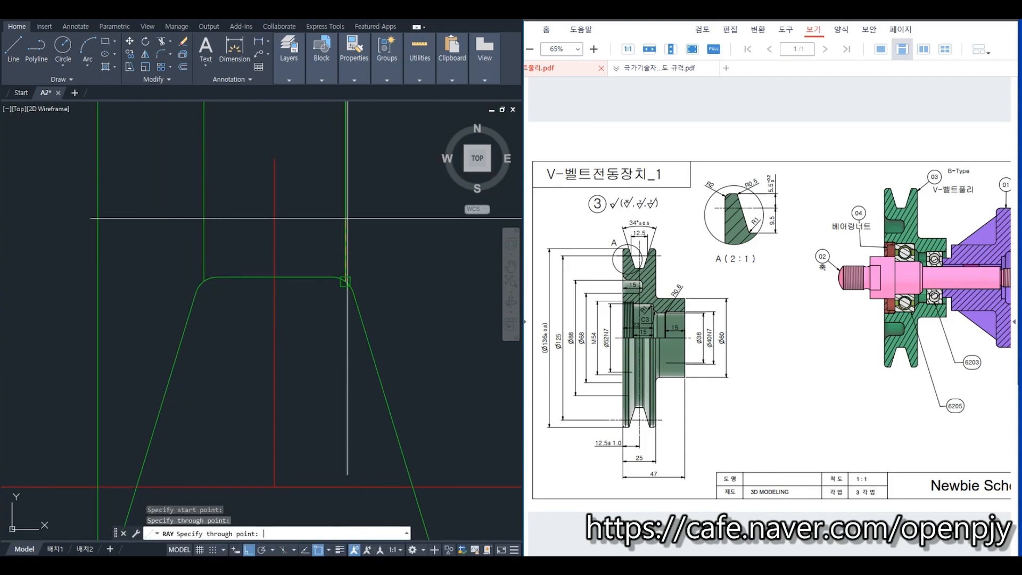
pyautogui.press('Return')
# - Draw a vertical ray upward from the inner corner fillet at the lower end of the right rim
pyautogui.scroll(-4, 378, 293)
pyautogui.moveTo(426, 386); pyautogui.dragTo(369, 383, button='middle')
pyautogui.scroll(6, 353, 415)
pyautogui.press('Return')
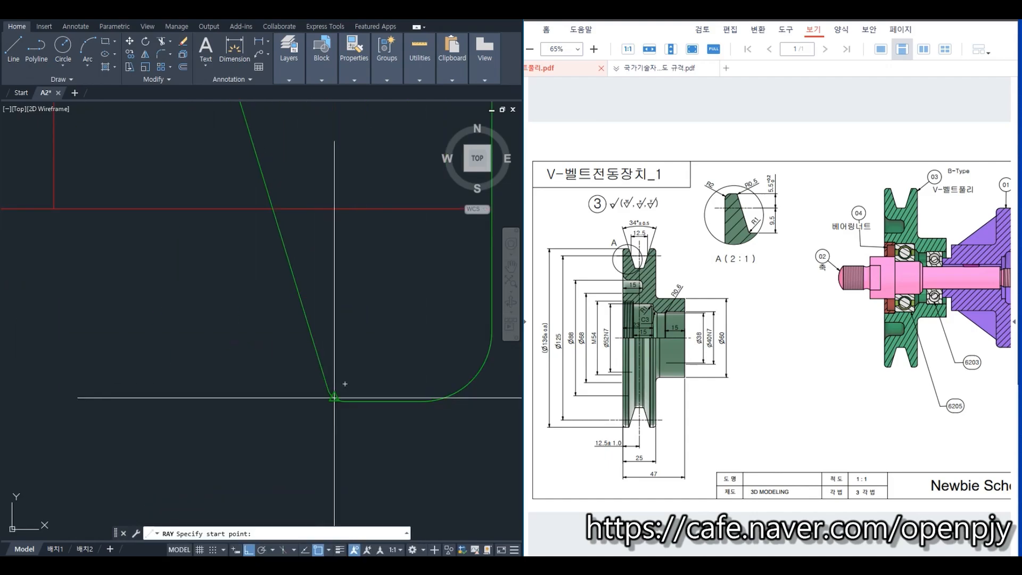
pyautogui.click(334, 397)
pyautogui.click(345, 291)
pyautogui.press('Return')
pyautogui.scroll(-6, 378, 379)
pyautogui.moveTo(481, 146); pyautogui.dragTo(362, 424, button='middle')
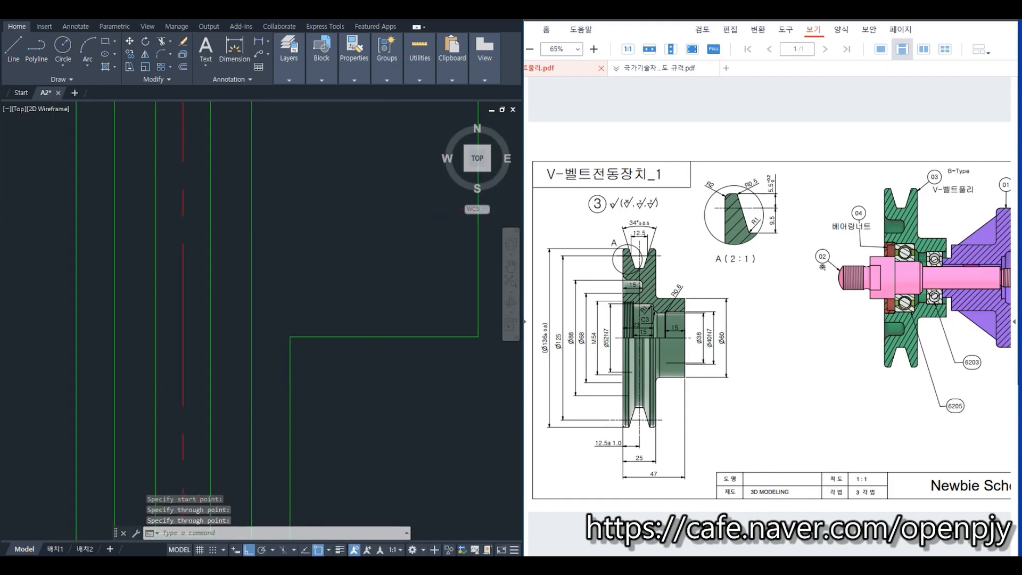
# - Extend the rim's lower right vertical line up to the horizontal centerline
pyautogui.scroll(-5, 366, 426)
pyautogui.write('ex')
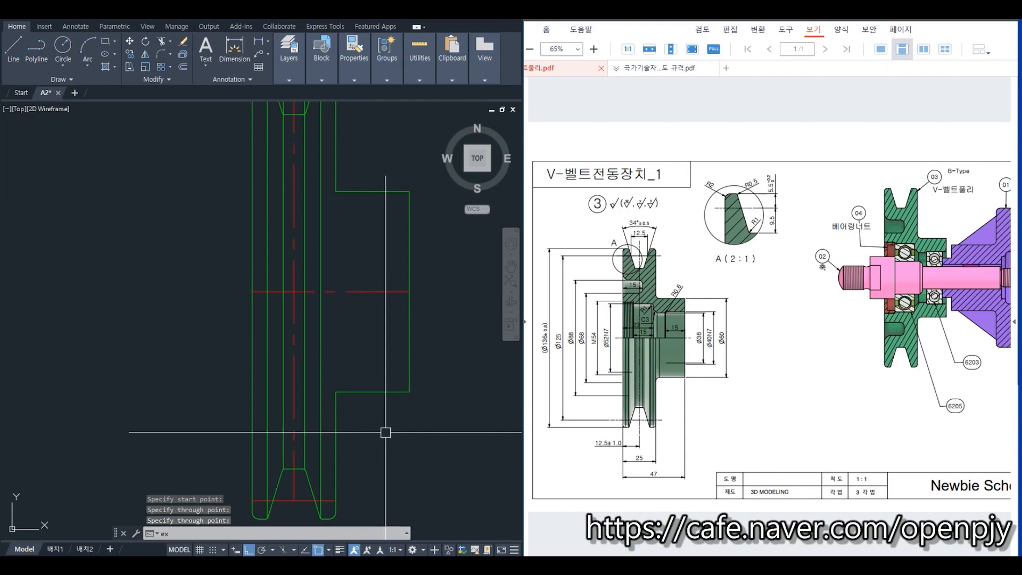
pyautogui.press('Return')
pyautogui.click(356, 292)
pyautogui.press('Return')
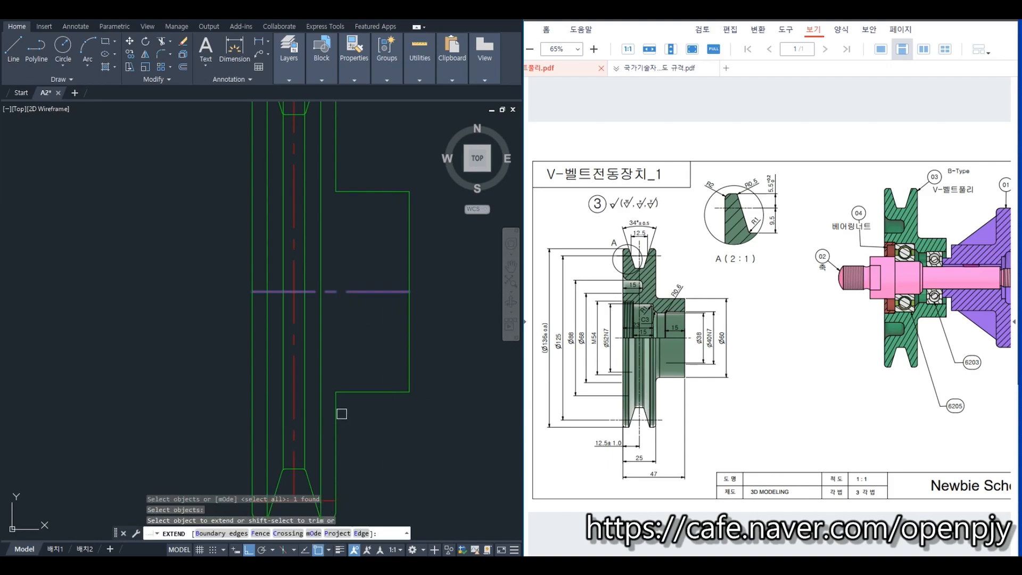
pyautogui.click(337, 410)
pyautogui.press('Escape')
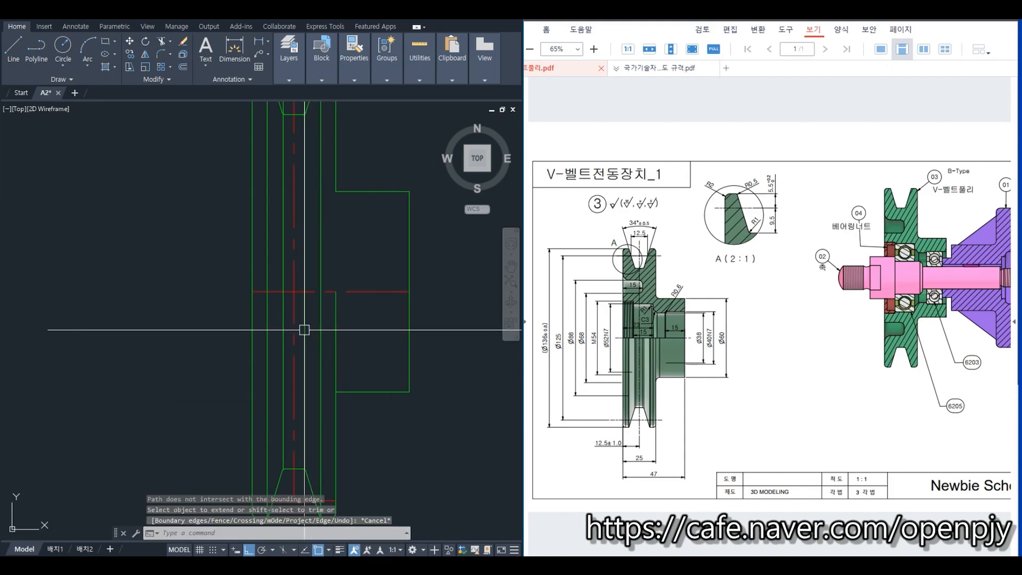
# - Trim the four vertical rays above the horizontal centerline, using the centerline as the cutting edge
pyautogui.moveTo(384, 338); pyautogui.dragTo(370, 346, button='middle')
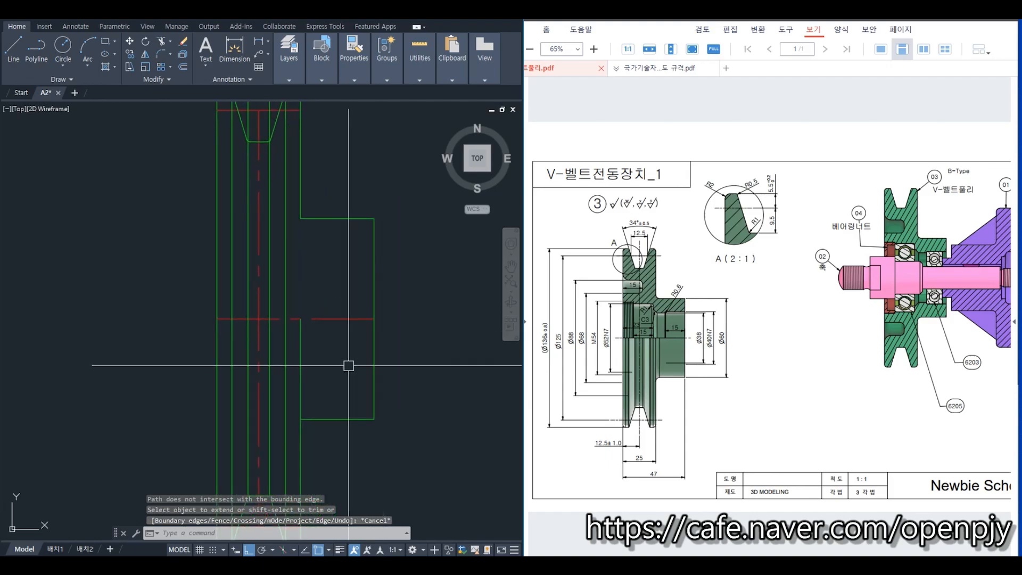
pyautogui.write('tr')
pyautogui.press('Return')
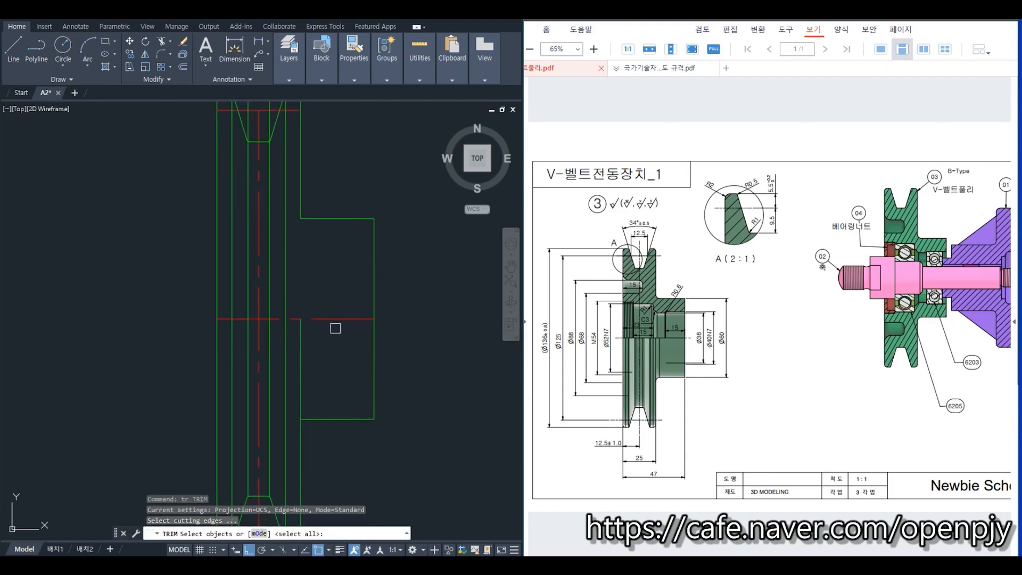
pyautogui.click(333, 319)
pyautogui.press('Return')
pyautogui.click(270, 291)
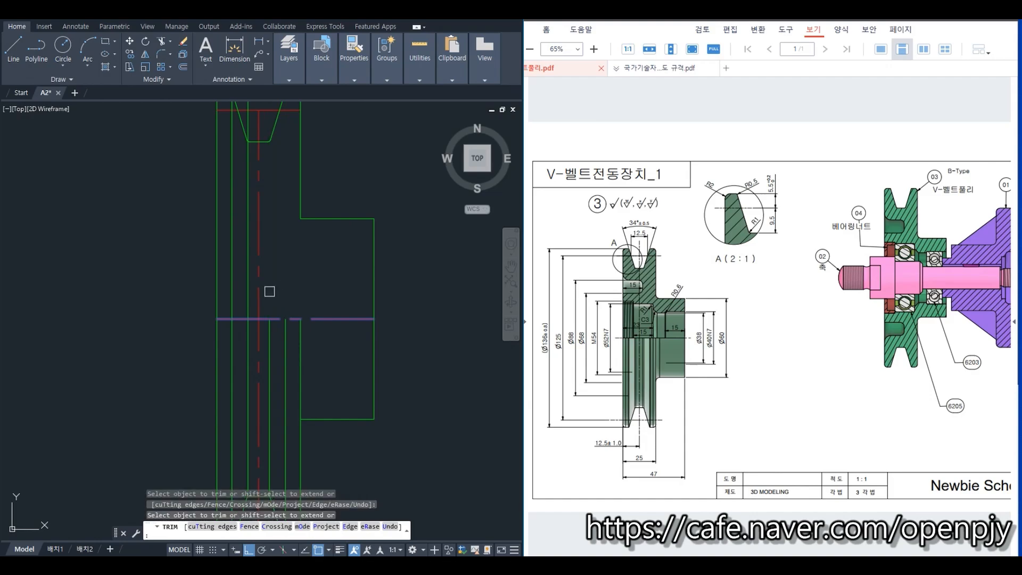
pyautogui.click(331, 320)
pyautogui.press('Escape')
# - Fillet the lower corner between the hub's lower line and the rim's right line with radius 3 in No trim mode
pyautogui.scroll(-4, 447, 406)
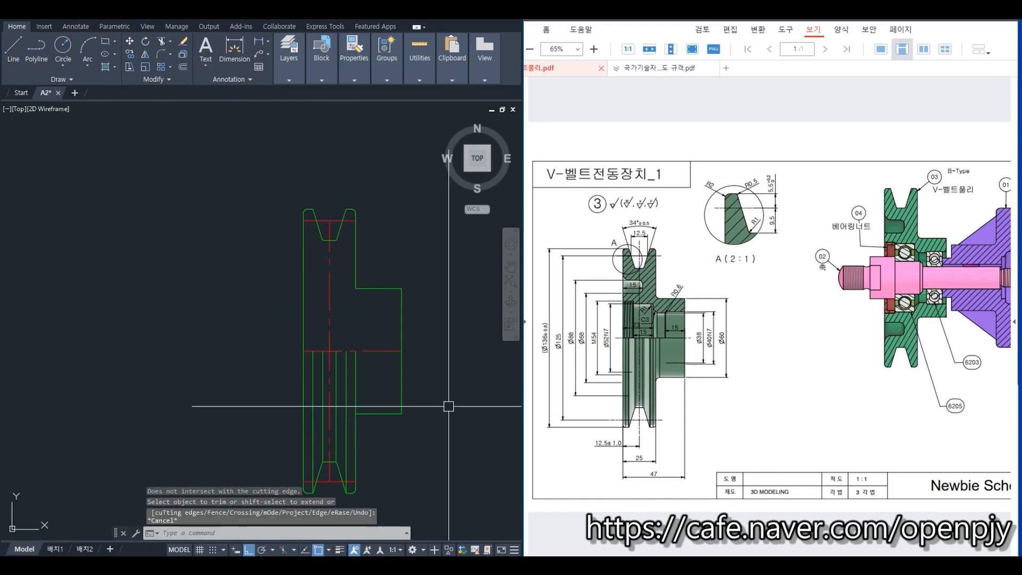
pyautogui.moveTo(447, 431); pyautogui.dragTo(417, 418, button='middle')
pyautogui.scroll(2, 417, 417)
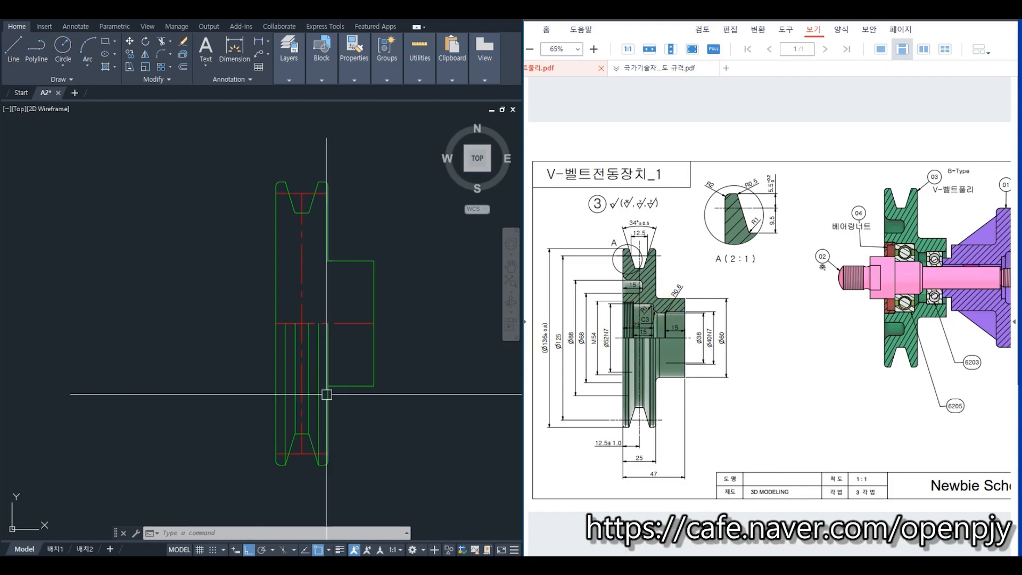
pyautogui.write('f')
pyautogui.press('Return')
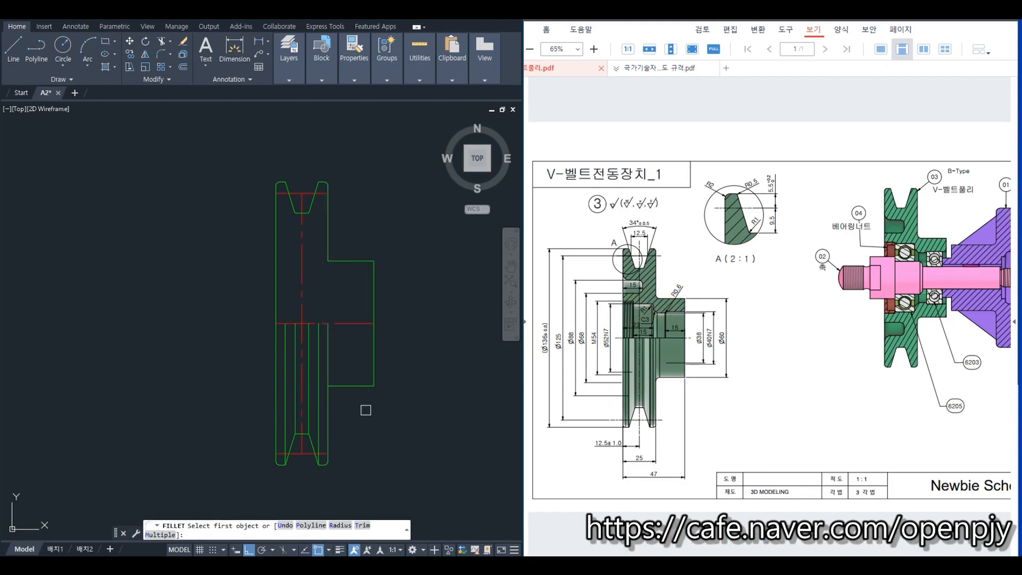
pyautogui.write('t')
pyautogui.press('Return')
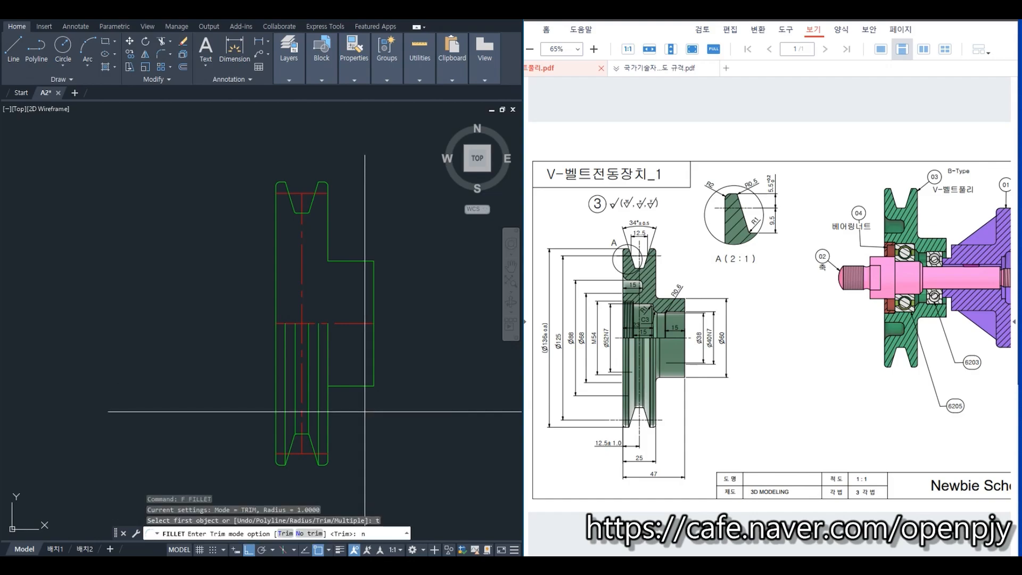
pyautogui.write('n')
pyautogui.press('Return')
pyautogui.write('r')
pyautogui.press('Return')
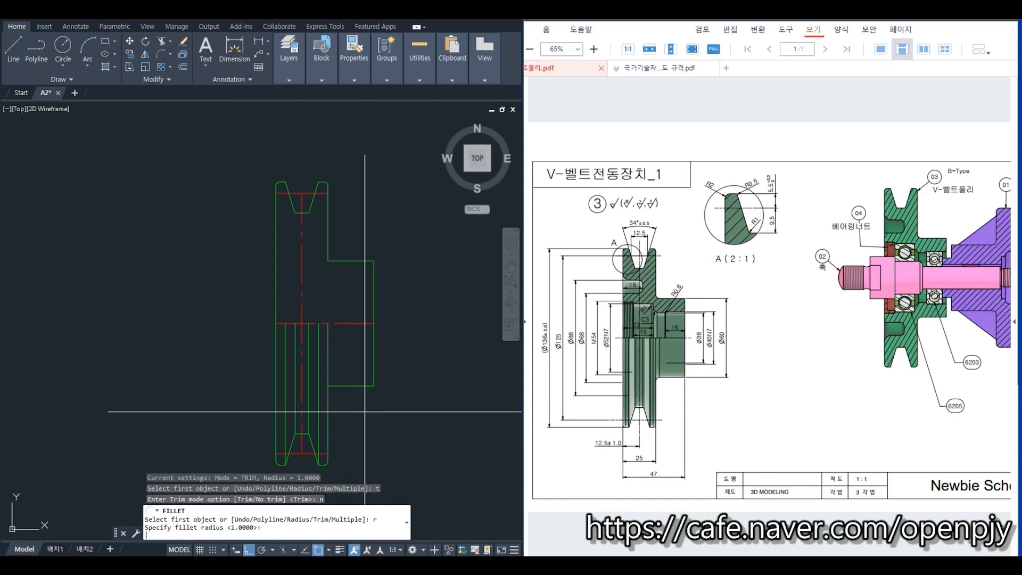
pyautogui.write('3')
pyautogui.press('Return')
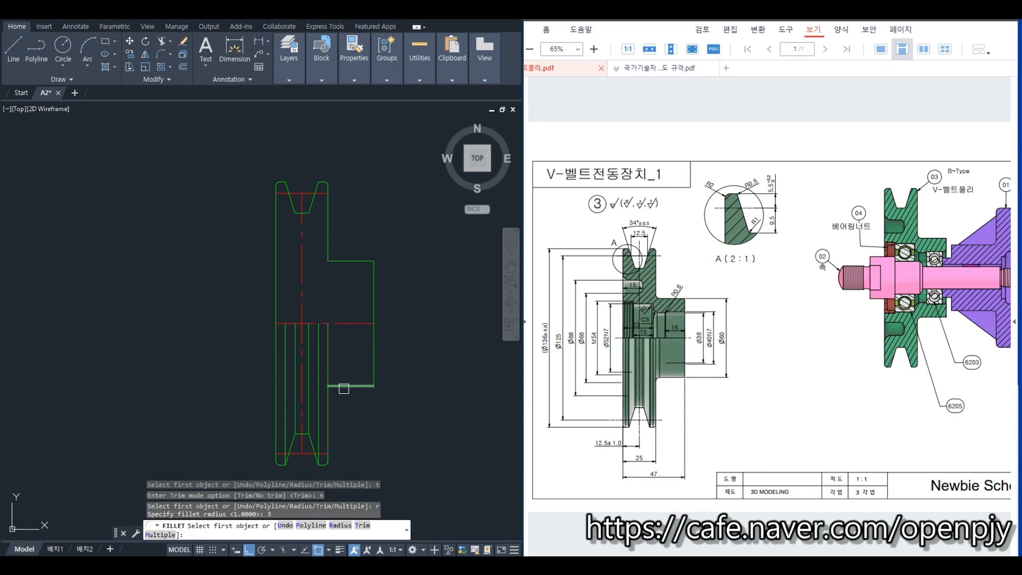
pyautogui.click(344, 387)
pyautogui.click(328, 405)
pyautogui.press('Return')
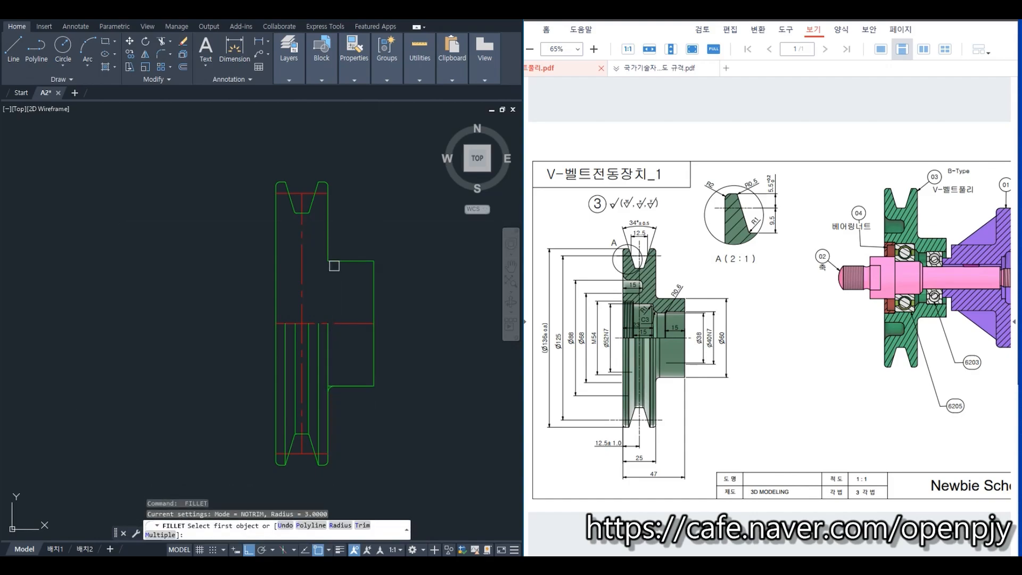
pyautogui.scroll(3, 338, 387)
pyautogui.press('Escape')
# - Trim the stub of the hub's lower horizontal line back to the corner fillet arc
pyautogui.write('tr')
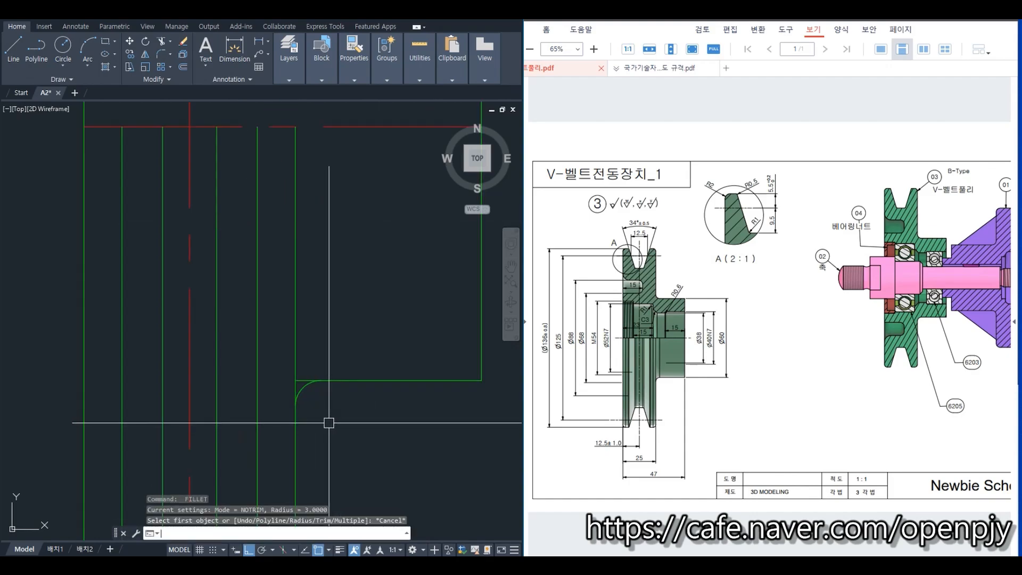
pyautogui.press('Return')
pyautogui.scroll(2, 299, 391)
pyautogui.click(302, 377)
pyautogui.press('Return')
pyautogui.click(308, 362)
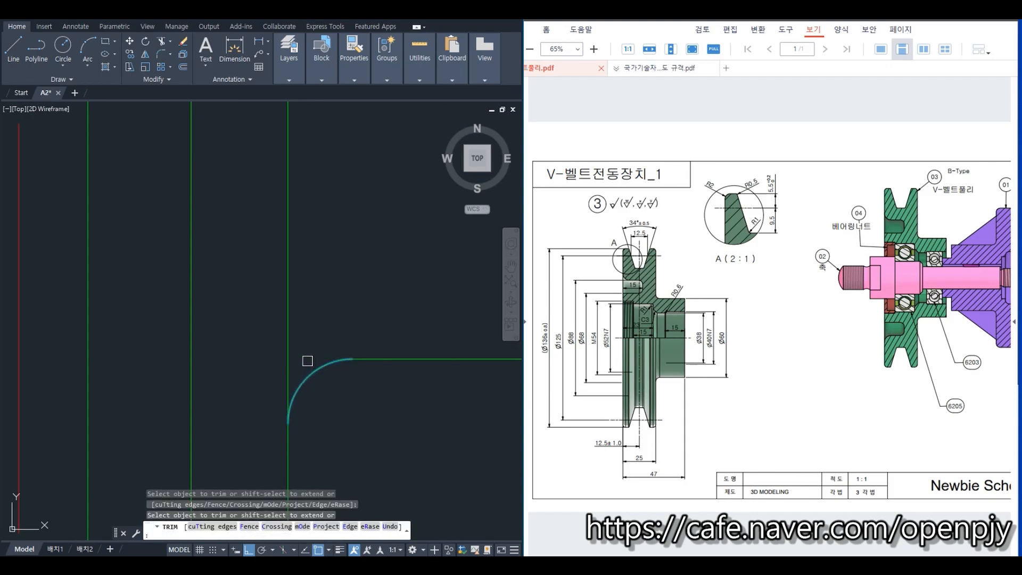
pyautogui.click(315, 369)
pyautogui.press('Escape')
# - Fillet the upper corner between the hub's upper line and the rim's right line with radius 3 in Trim mode
pyautogui.scroll(-3, 340, 389)
pyautogui.scroll(-6, 368, 392)
pyautogui.moveTo(392, 273)
pyautogui.mouseDown(button='middle')
pyautogui.moveTo(343, 337)
pyautogui.moveTo(316, 290)
pyautogui.mouseUp(button='middle')
pyautogui.scroll(2, 322, 344)
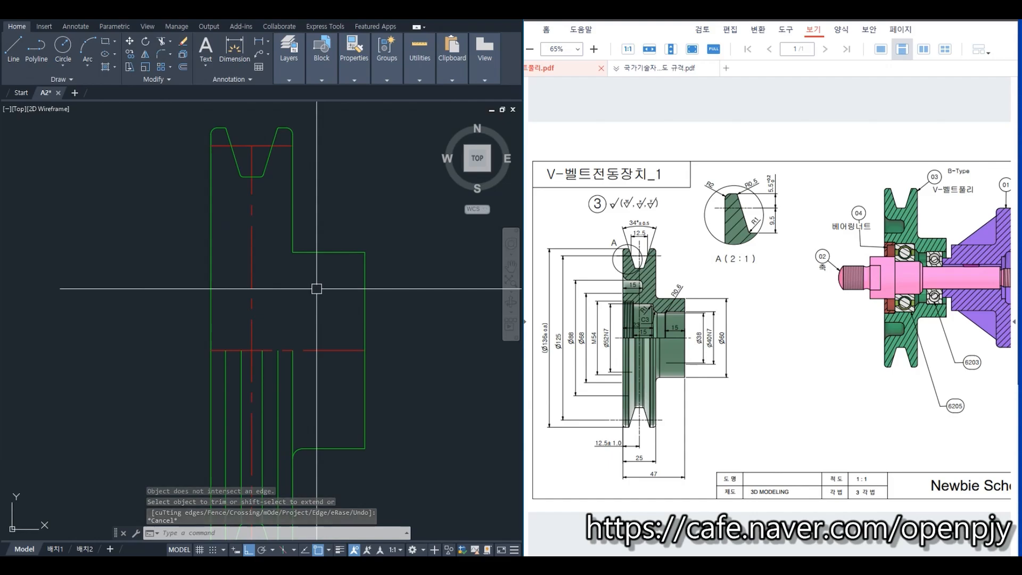
pyautogui.write('f')
pyautogui.press('Return')
pyautogui.write('t')
pyautogui.press('Return')
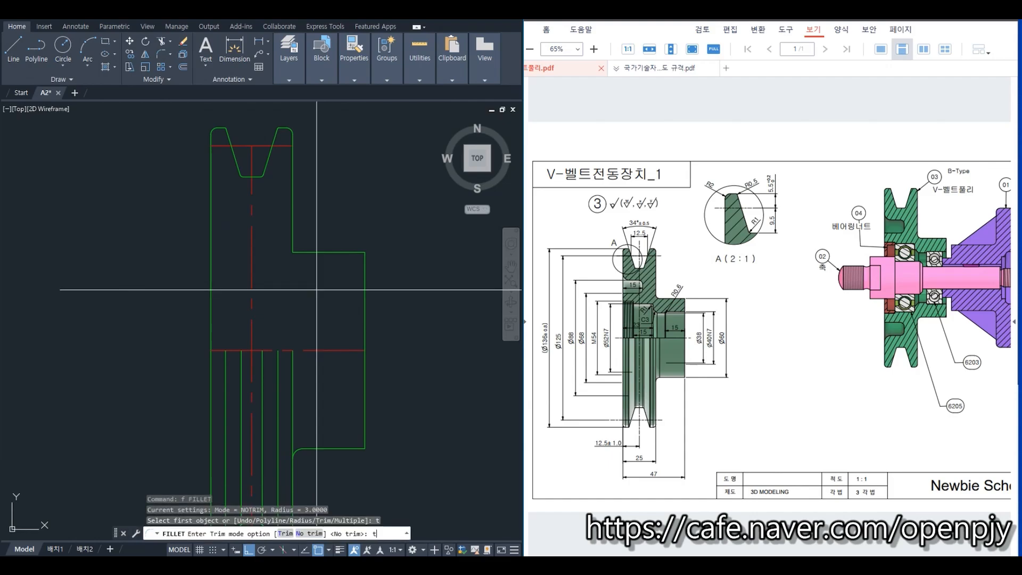
pyautogui.write('t')
pyautogui.press('Return')
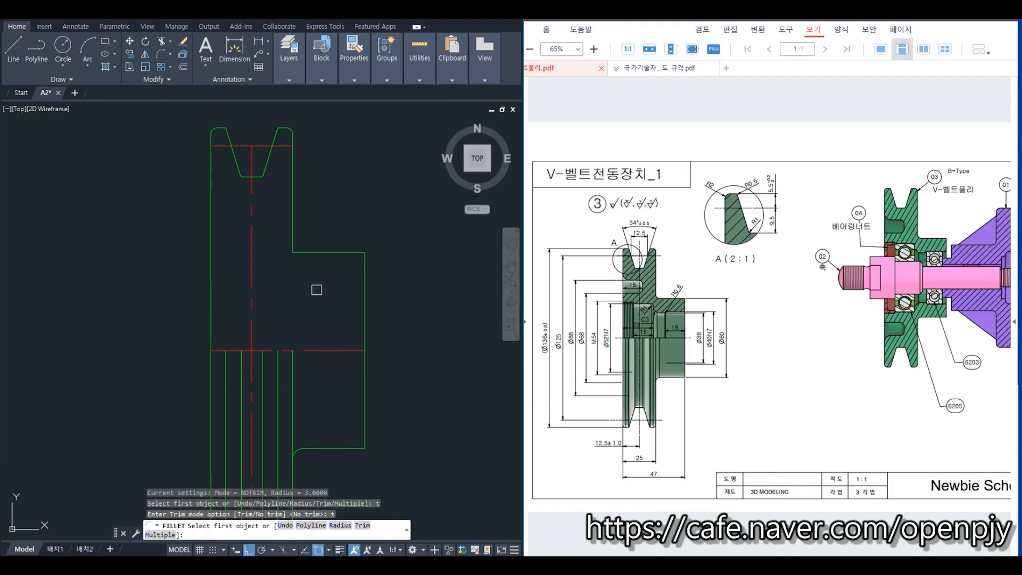
pyautogui.write('r')
pyautogui.press('Return')
pyautogui.write('3')
pyautogui.press('Return')
pyautogui.click(308, 251)
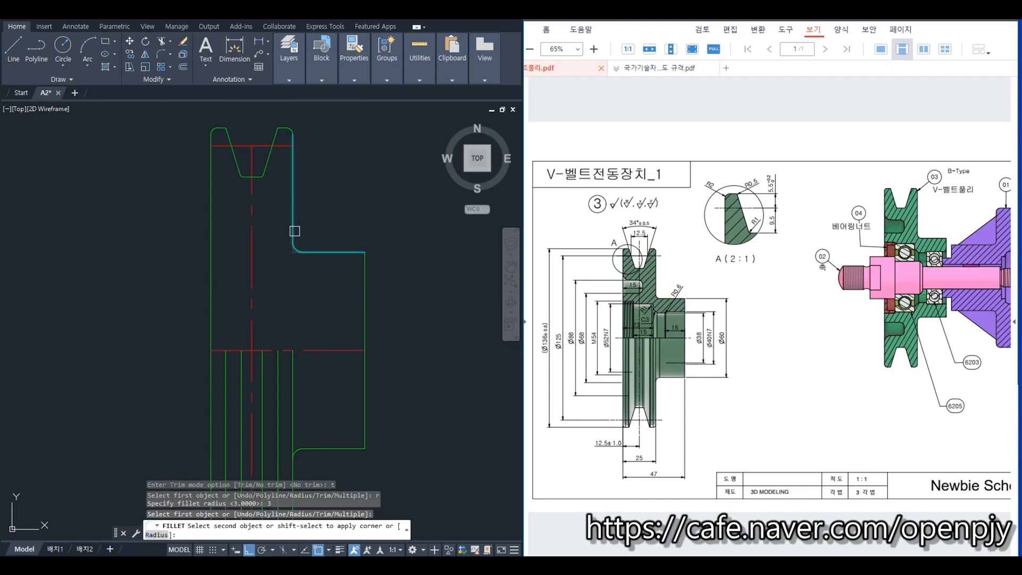
pyautogui.click(294, 229)
pyautogui.press('Escape')
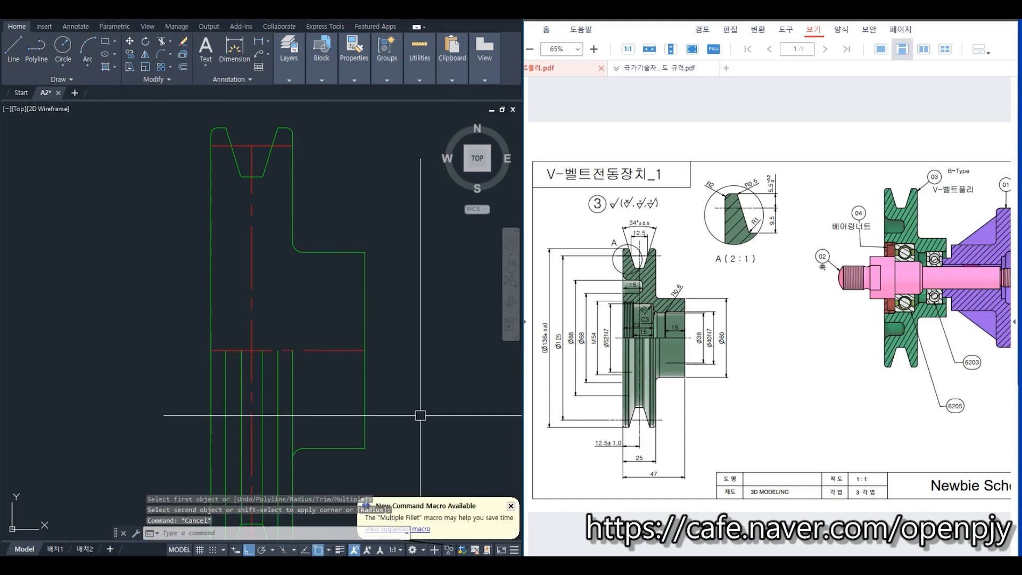
# - Offset the horizontal centerline upward by 88/2
pyautogui.moveTo(422, 413); pyautogui.dragTo(419, 326, button='middle')
pyautogui.scroll(2, 289, 365)
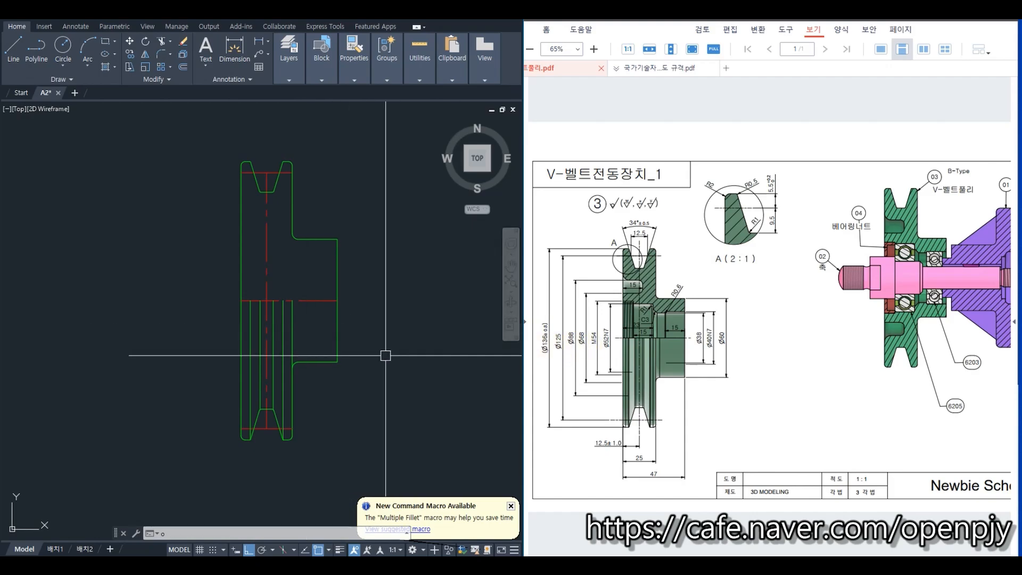
pyautogui.press('Return')
pyautogui.write('88/2')
pyautogui.press('Return')
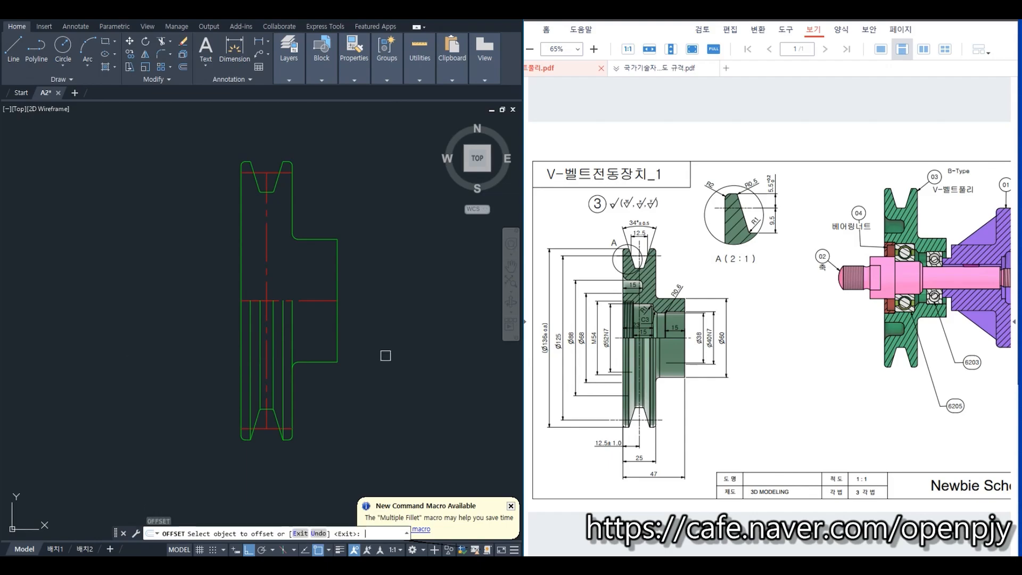
pyautogui.click(318, 301)
pyautogui.click(320, 279)
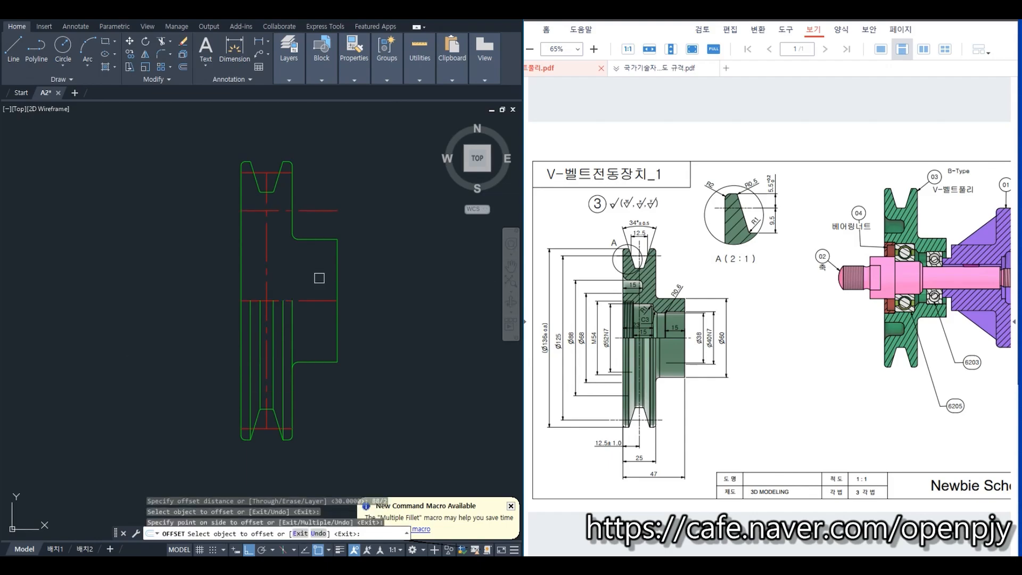
pyautogui.press('Escape')
# - Offset the horizontal centerline upward by 68/2
pyautogui.press('Return')
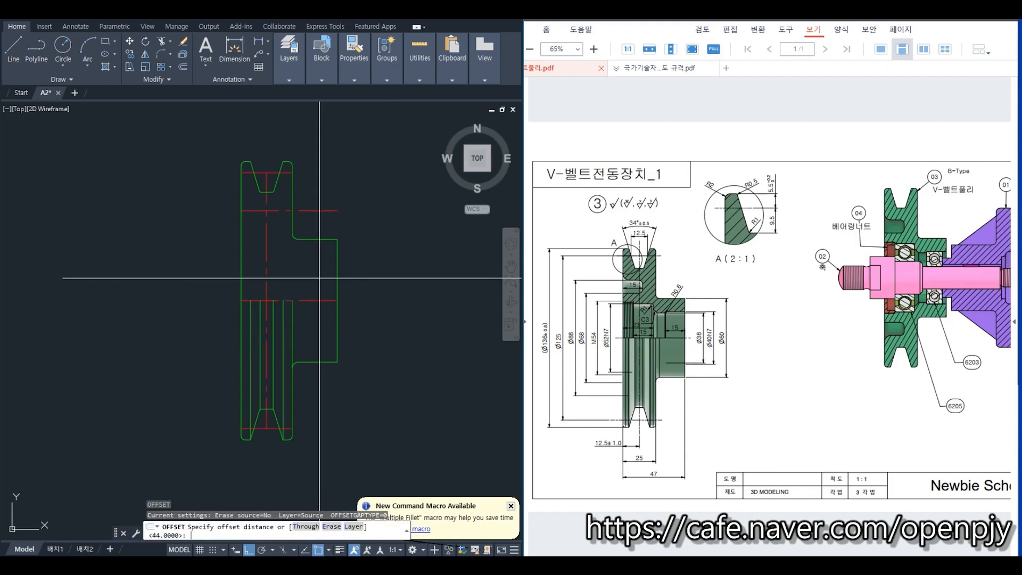
pyautogui.write('68/2')
pyautogui.press('Return')
pyautogui.click(320, 301)
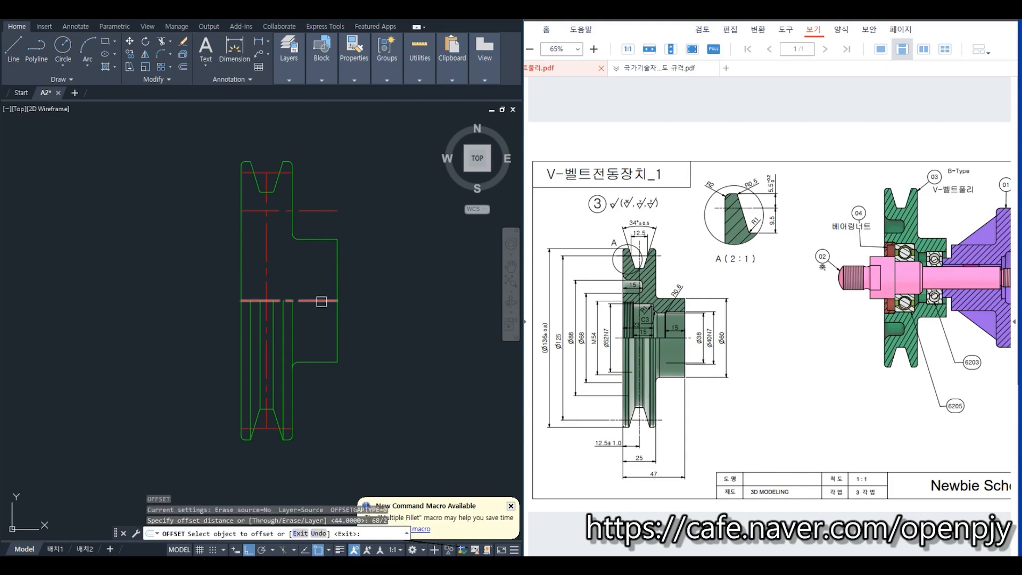
pyautogui.click(324, 282)
pyautogui.press('Escape')
# - Offset the rim's left vertical line 15 to the right to mark the depth of the side recess
pyautogui.scroll(5, 256, 221)
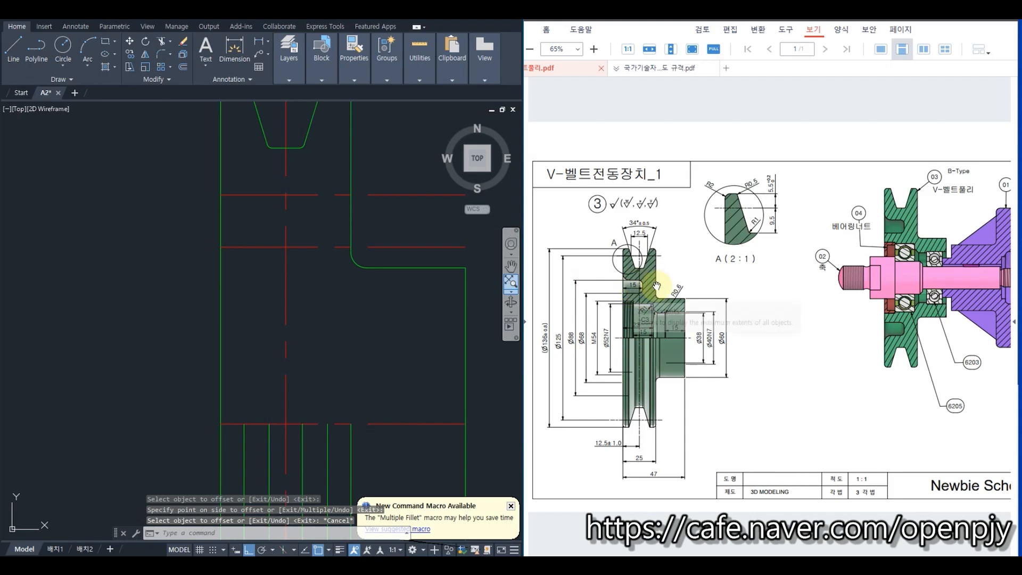
pyautogui.write('o')
pyautogui.press('Return')
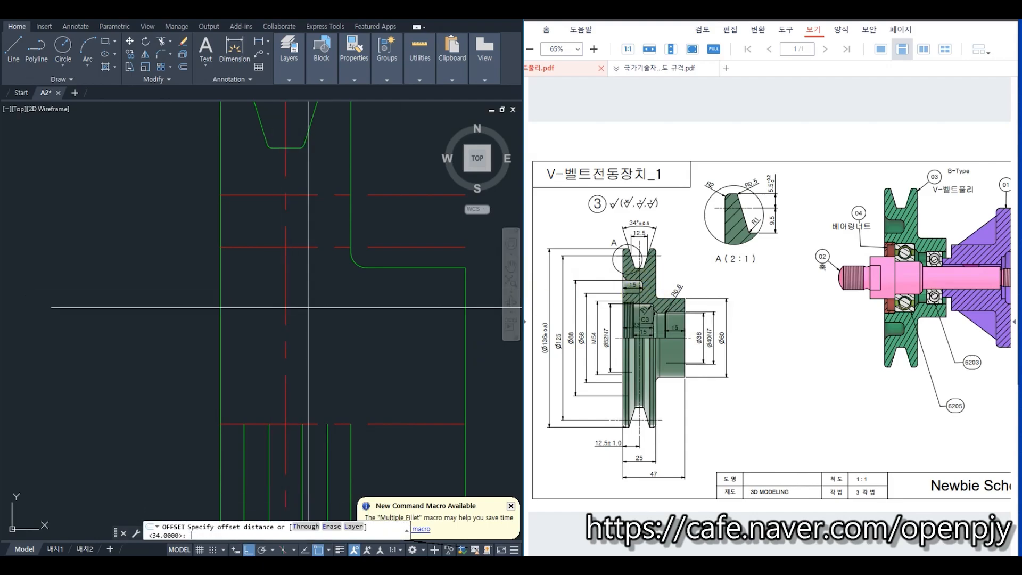
pyautogui.write('15')
pyautogui.press('Return')
pyautogui.click(220, 220)
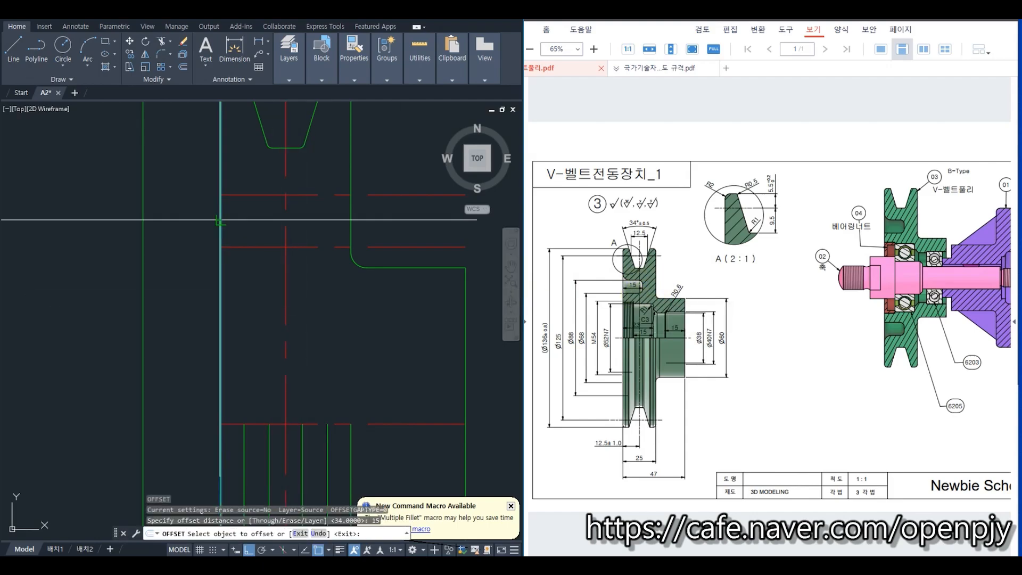
pyautogui.click(322, 225)
pyautogui.press('Escape')
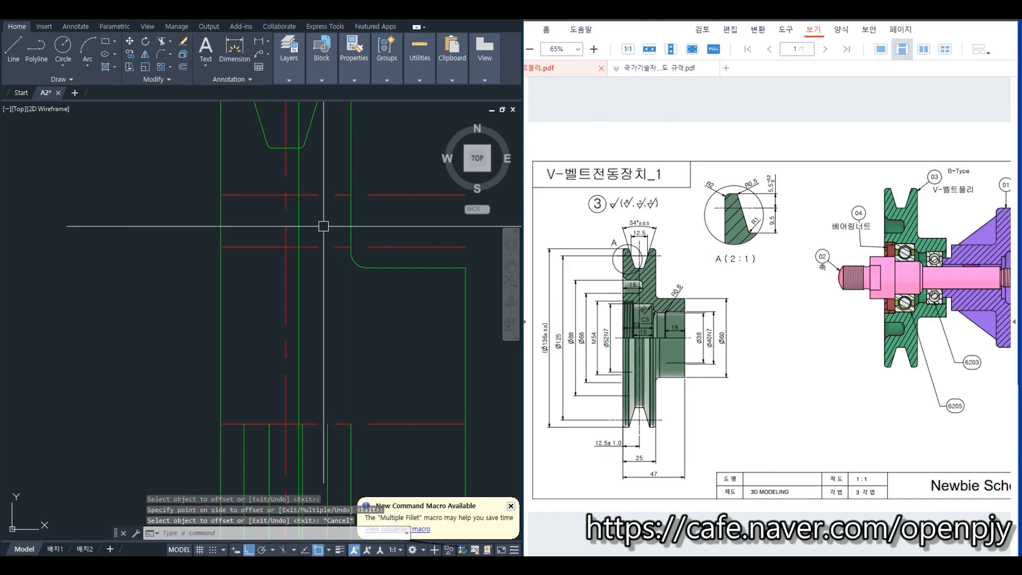
# - Fillet the lower and upper inner corners of the side recess with radius 3
pyautogui.write('f')
pyautogui.press('Return')
pyautogui.write('r')
pyautogui.press('Return')
pyautogui.write('3')
pyautogui.press('Return')
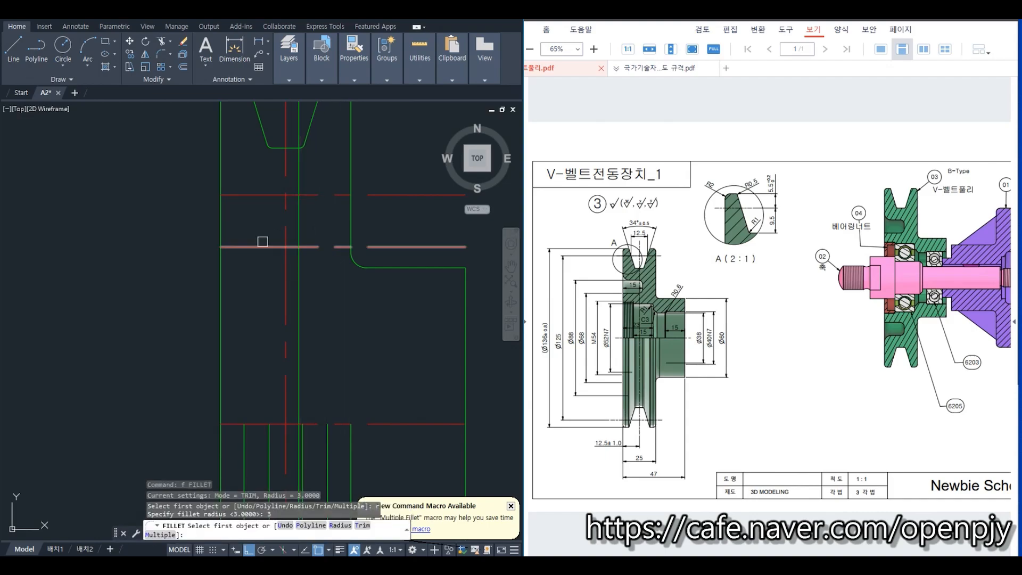
pyautogui.click(298, 213)
pyautogui.click(261, 247)
pyautogui.press('Return')
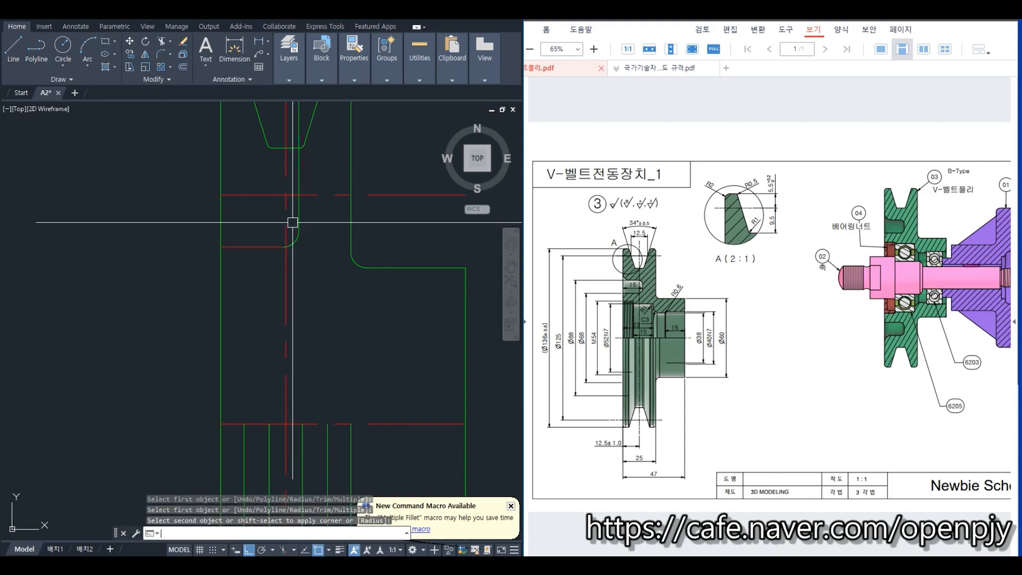
pyautogui.click(302, 204)
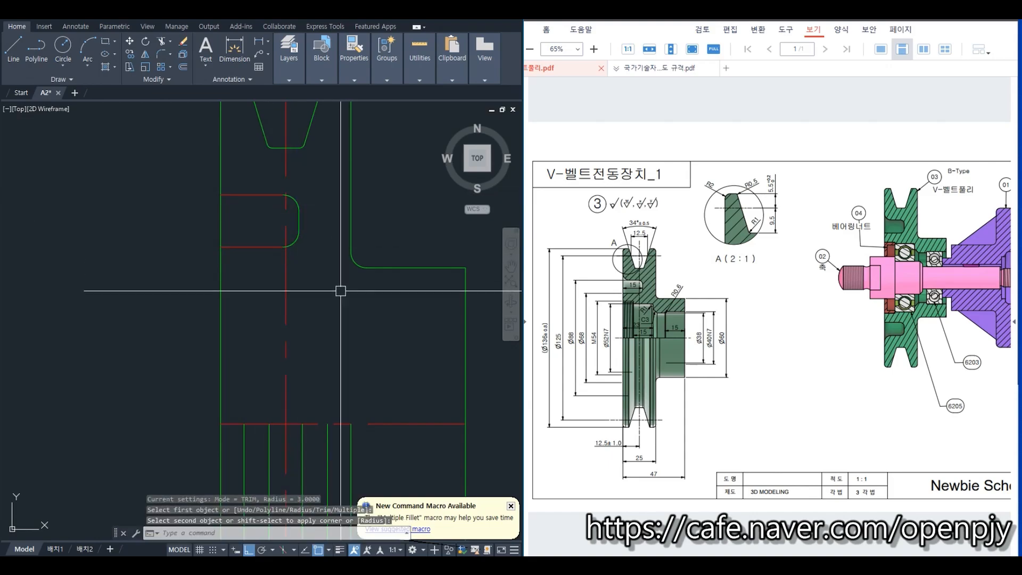
pyautogui.press('Escape')
# - Match the recess's upper and lower horizontal lines to the properties of the green fillet arc
pyautogui.click(299, 237)
pyautogui.write('ma')
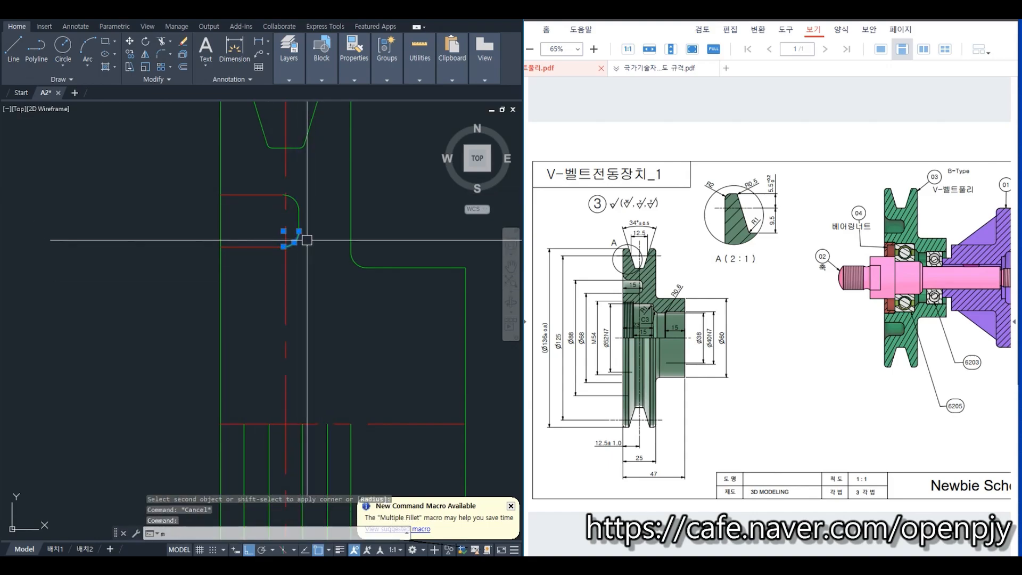
pyautogui.press('Return')
pyautogui.click(259, 197)
pyautogui.press('Escape')
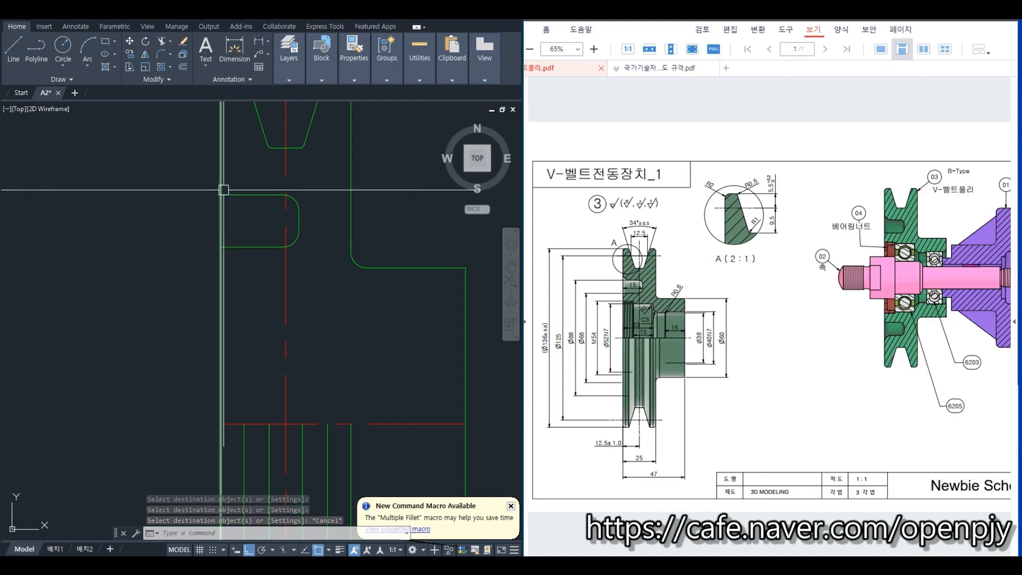
# - Fillet the side recess's upper line and the rim's left vertical line with radius 5 in No trim mode
pyautogui.write('f')
pyautogui.press('Return')
pyautogui.write('r')
pyautogui.press('Return')
pyautogui.press('Return')
pyautogui.write('t')
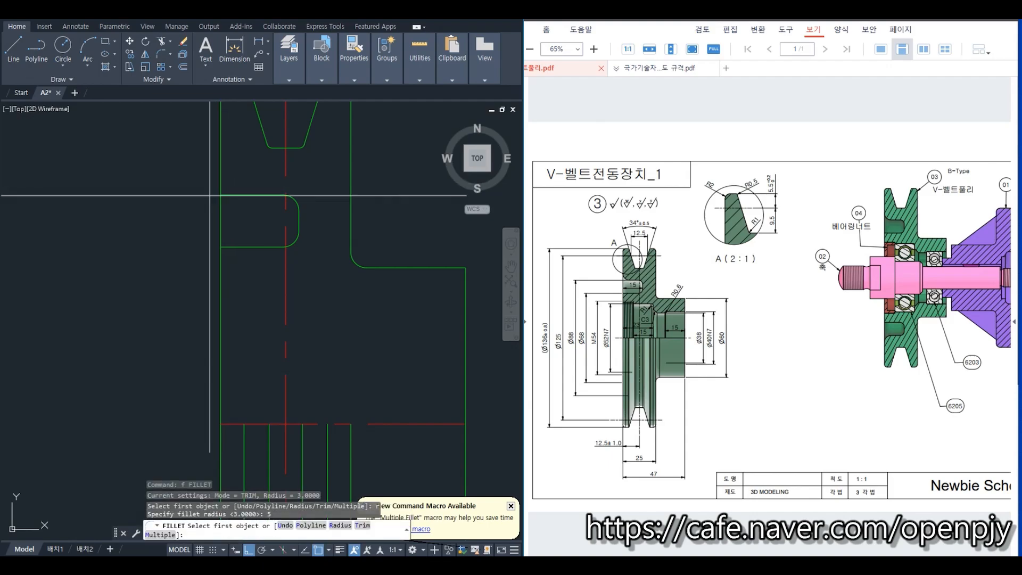
pyautogui.press('Return')
pyautogui.write('n')
pyautogui.press('Return')
pyautogui.click(232, 191)
pyautogui.click(221, 170)
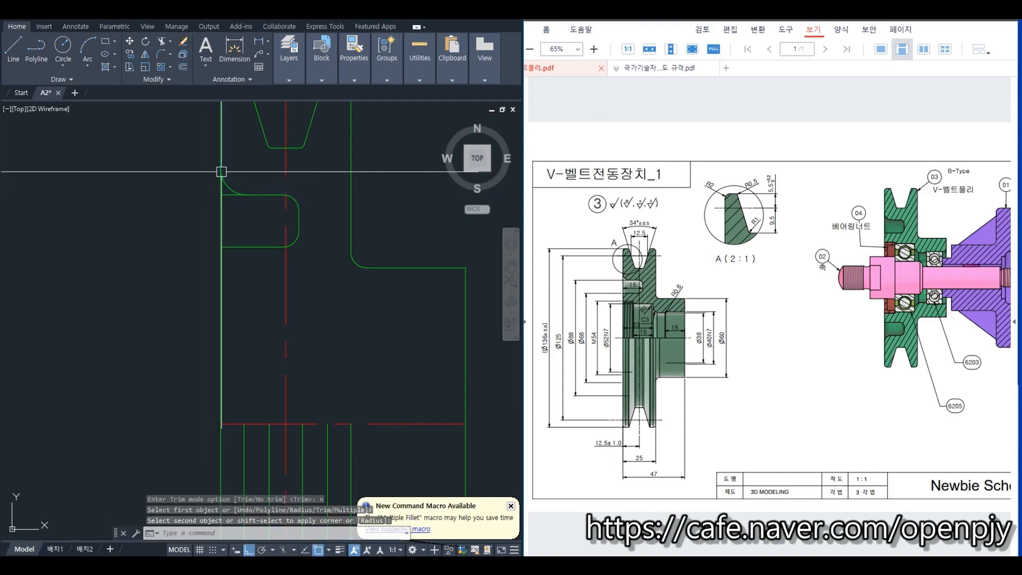
# - Trim the end of the recess's upper line back to the radius 5 fillet arc
pyautogui.write('tr')
pyautogui.press('Return')
pyautogui.click(232, 191)
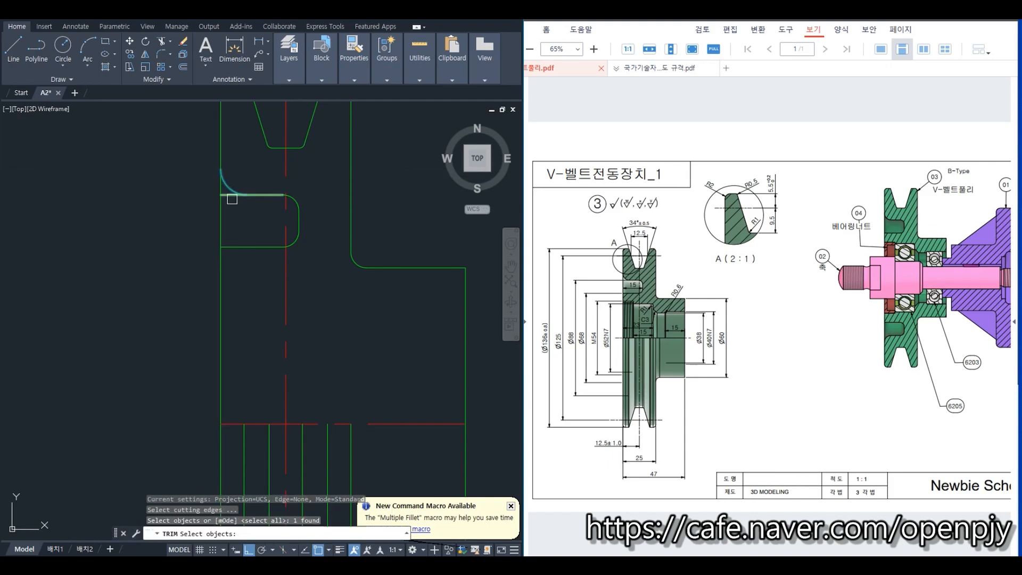
pyautogui.press('Return')
pyautogui.scroll(4, 230, 197)
pyautogui.click(228, 187)
pyautogui.press('Escape')
pyautogui.scroll(-4, 264, 202)
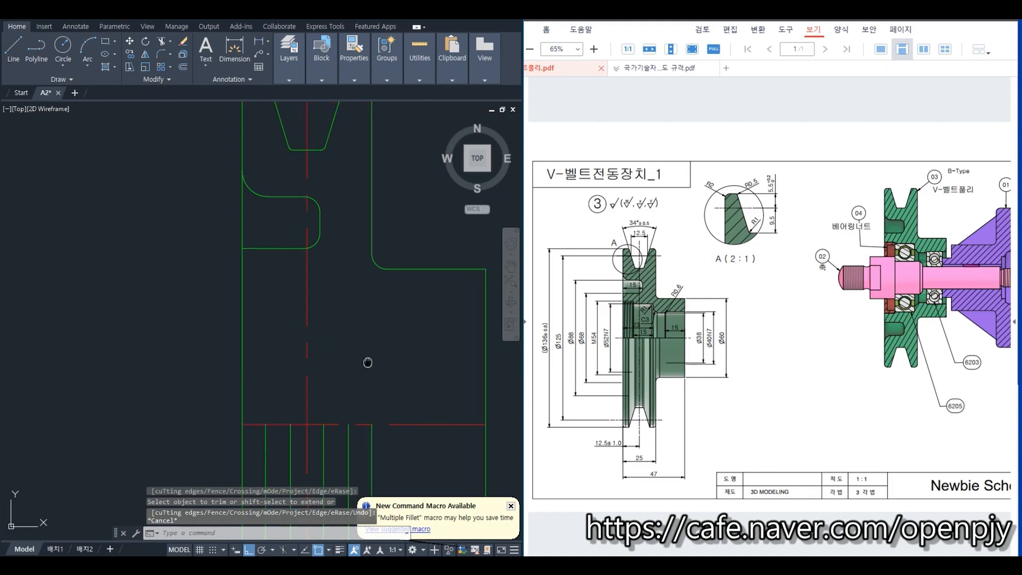
pyautogui.moveTo(365, 360); pyautogui.dragTo(312, 292, button='middle')
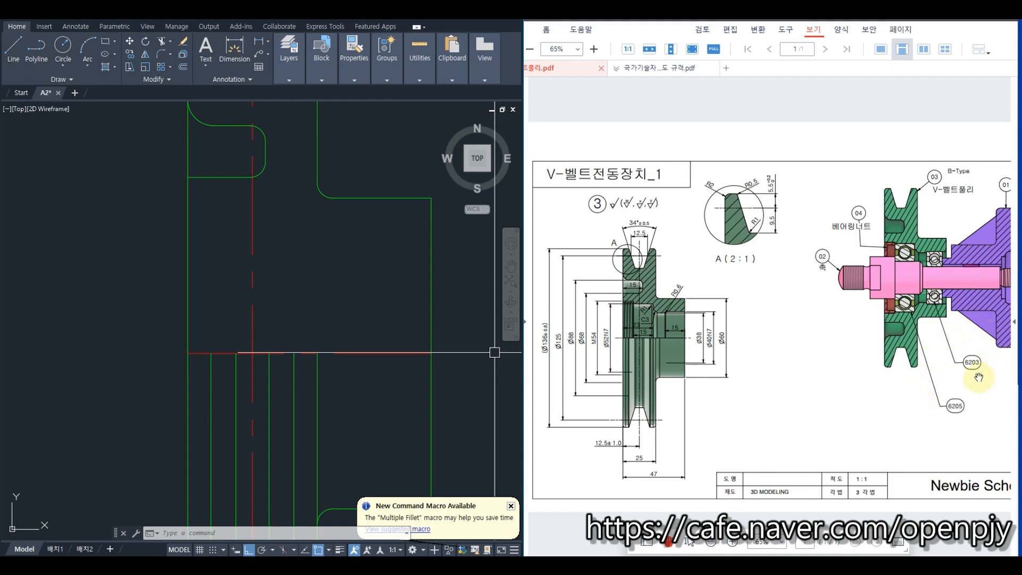
# - Look up the 6203 and 6205 deep groove ball bearing dimensions on page 13 of the KS standard PDF
pyautogui.click(661, 69)
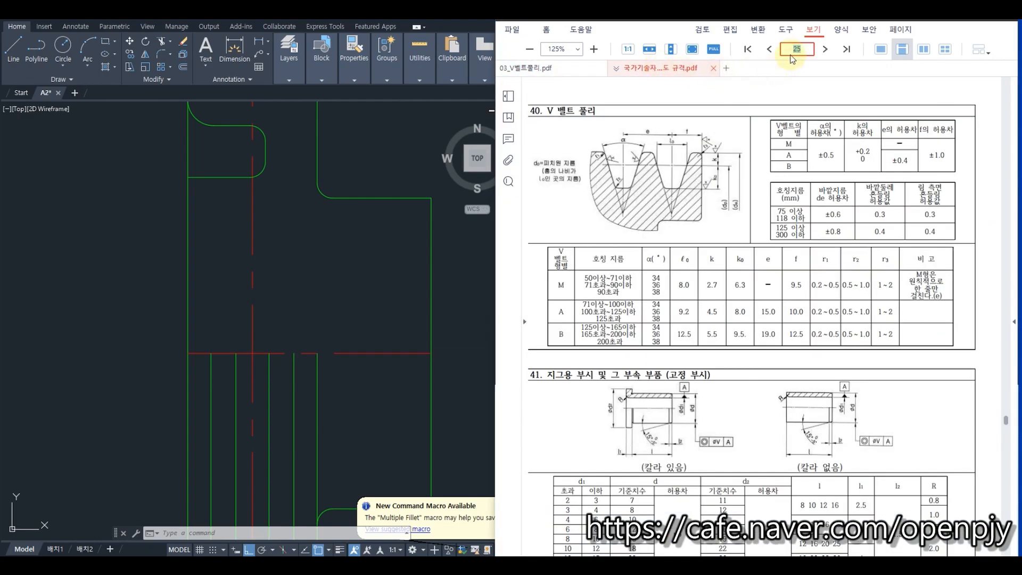
pyautogui.write('13')
pyautogui.press('Return')
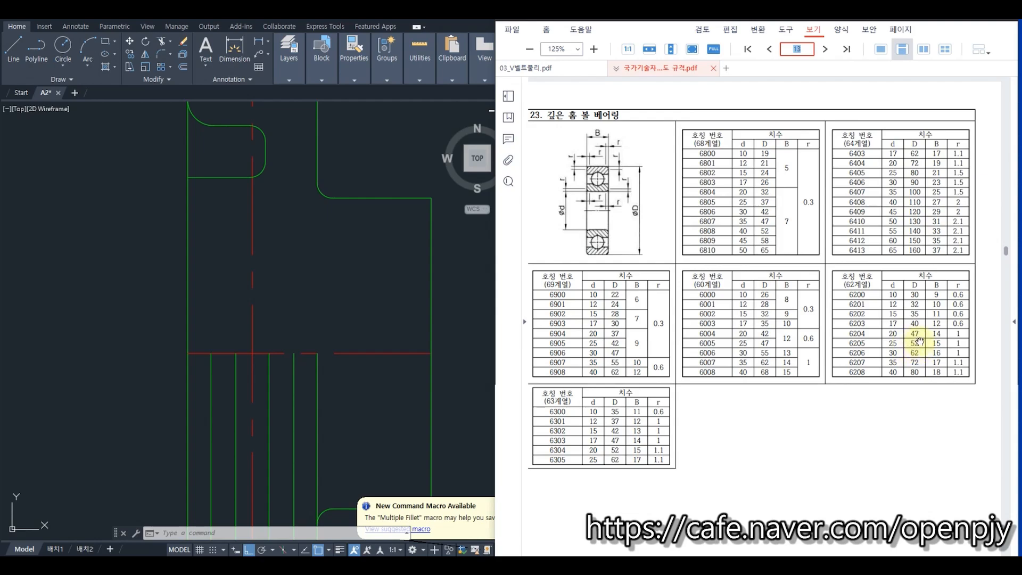
pyautogui.click(564, 68)
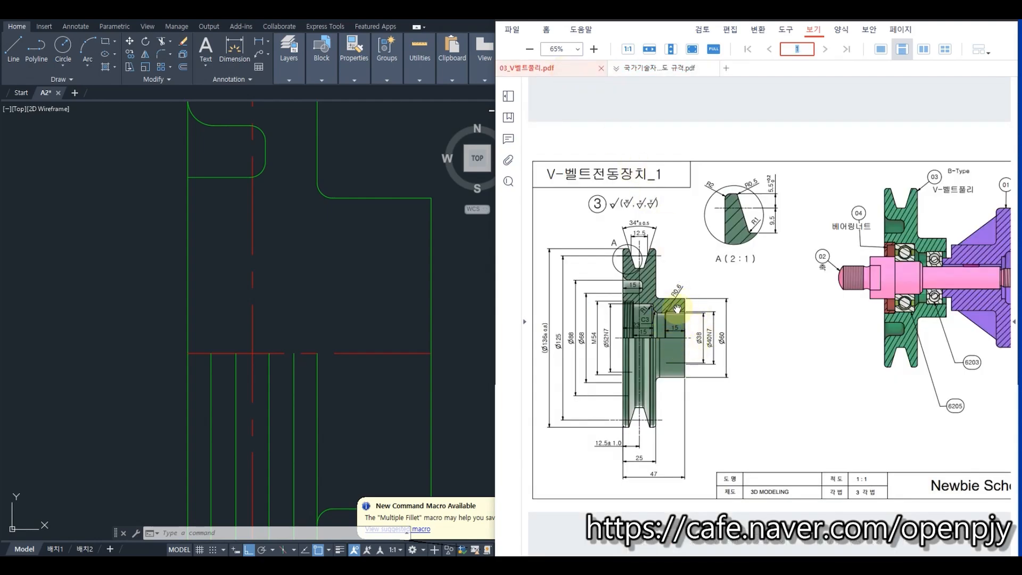
pyautogui.click(367, 277)
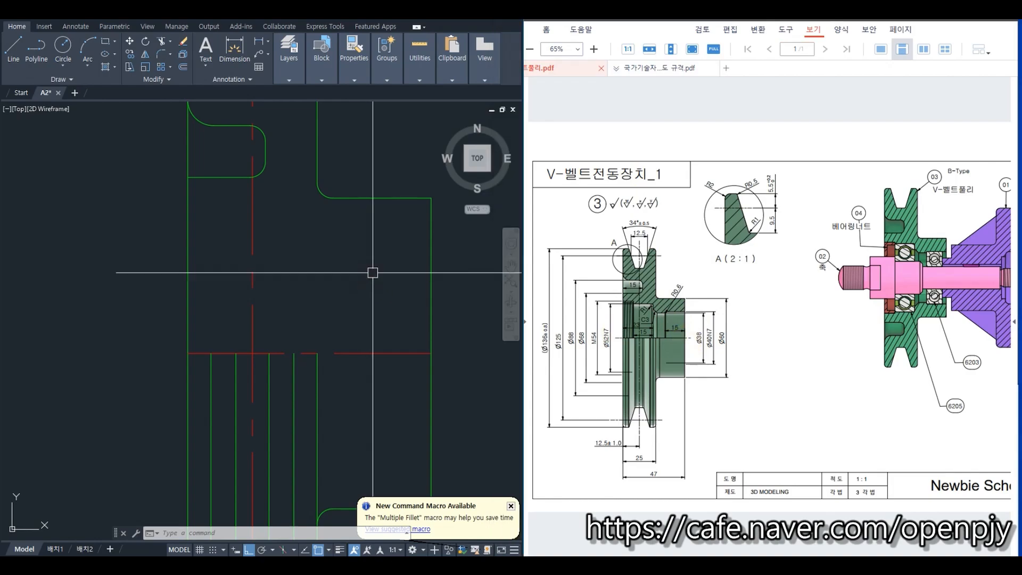
# - Offset the horizontal centerline upward by 20 for the right bearing bore
pyautogui.write('o')
pyautogui.press('Return')
pyautogui.write('20')
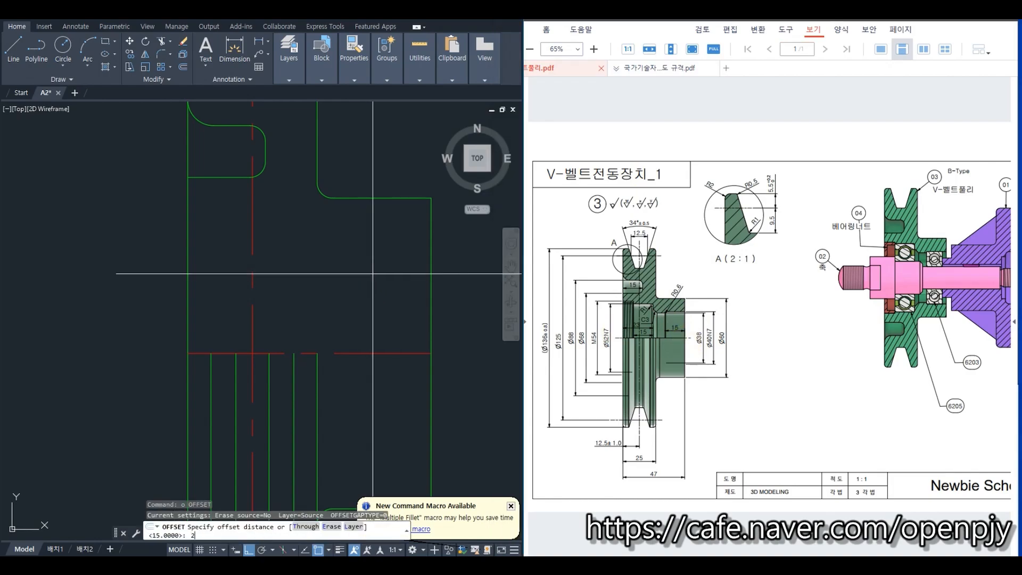
pyautogui.press('Return')
pyautogui.click(391, 355)
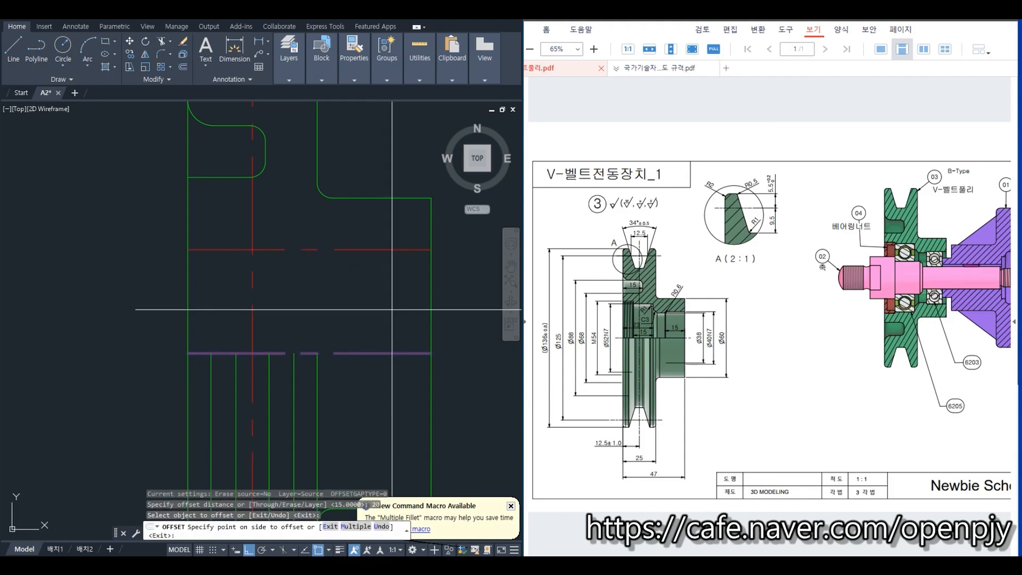
pyautogui.click(392, 303)
pyautogui.press('Escape')
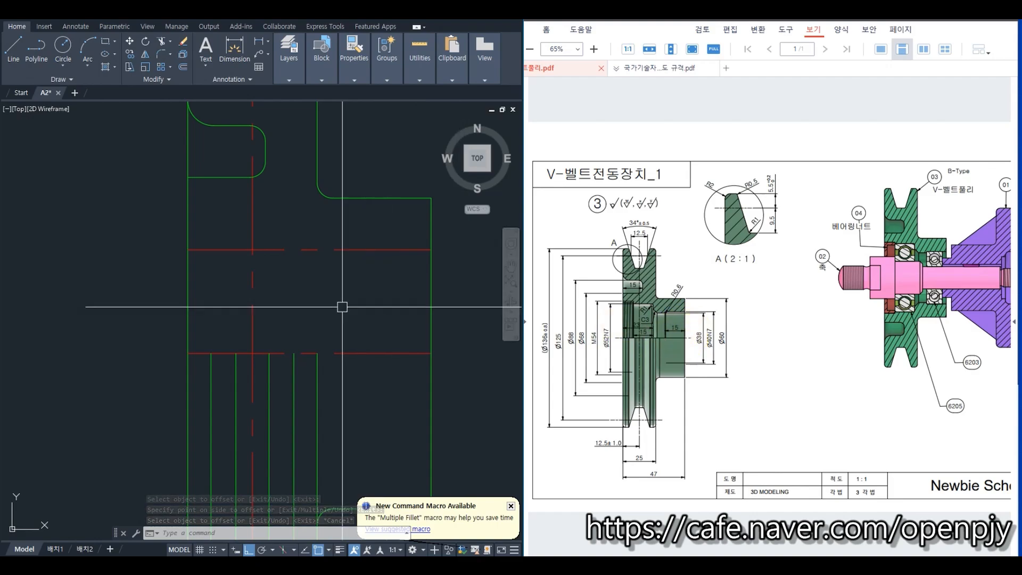
# - Offset the hub's right vertical line 15 to the left to mark the bearing bore depth
pyautogui.write('o')
pyautogui.press('Return')
pyautogui.write('15')
pyautogui.press('Return')
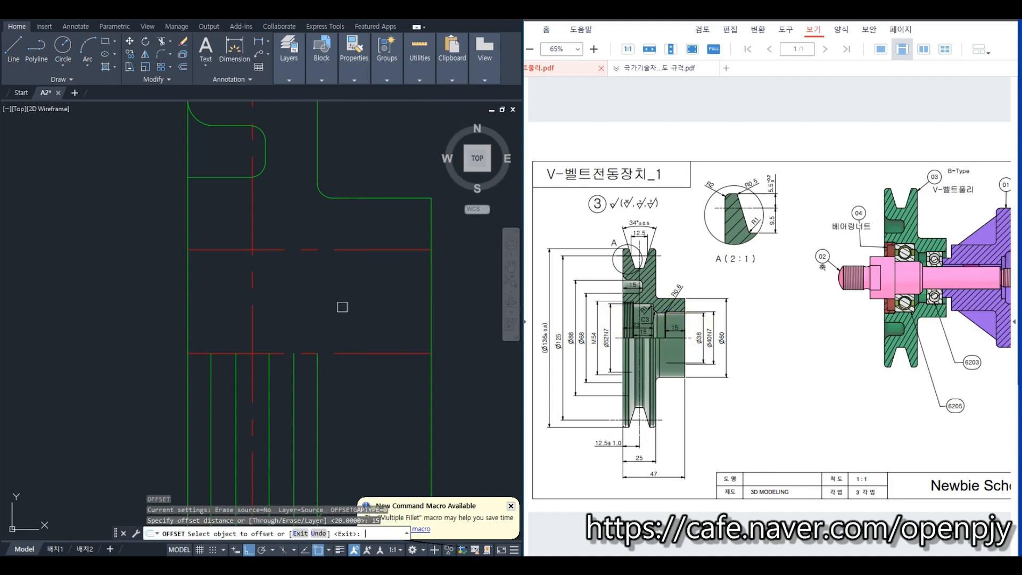
pyautogui.click(431, 293)
pyautogui.click(392, 294)
pyautogui.press('Escape')
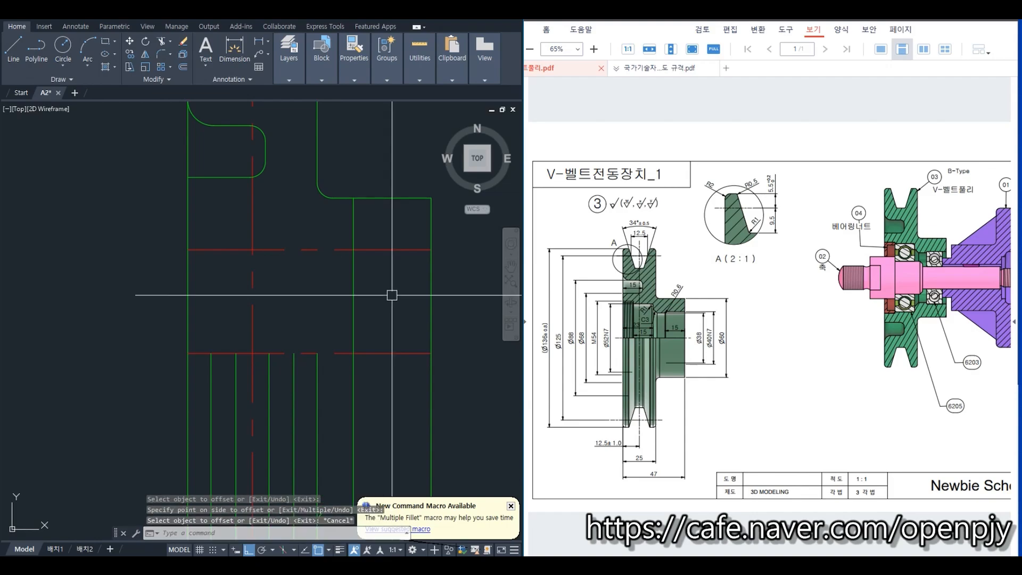
# - Join the bore's horizontal line and depth line in a sharp corner using Fillet with Trim mode and radius 0
pyautogui.write('f')
pyautogui.press('Return')
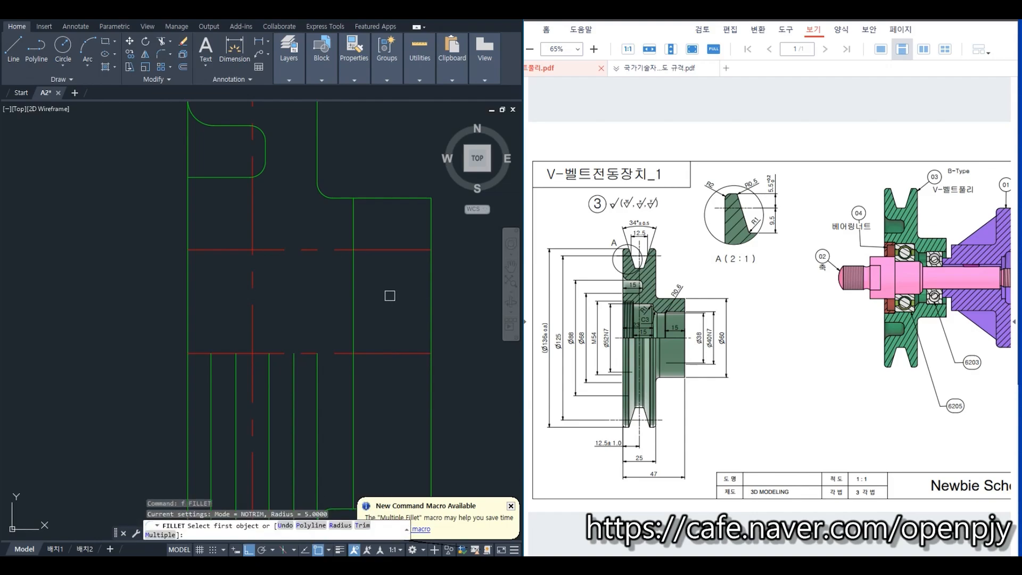
pyautogui.write('t')
pyautogui.press('Return')
pyautogui.write('t')
pyautogui.press('Return')
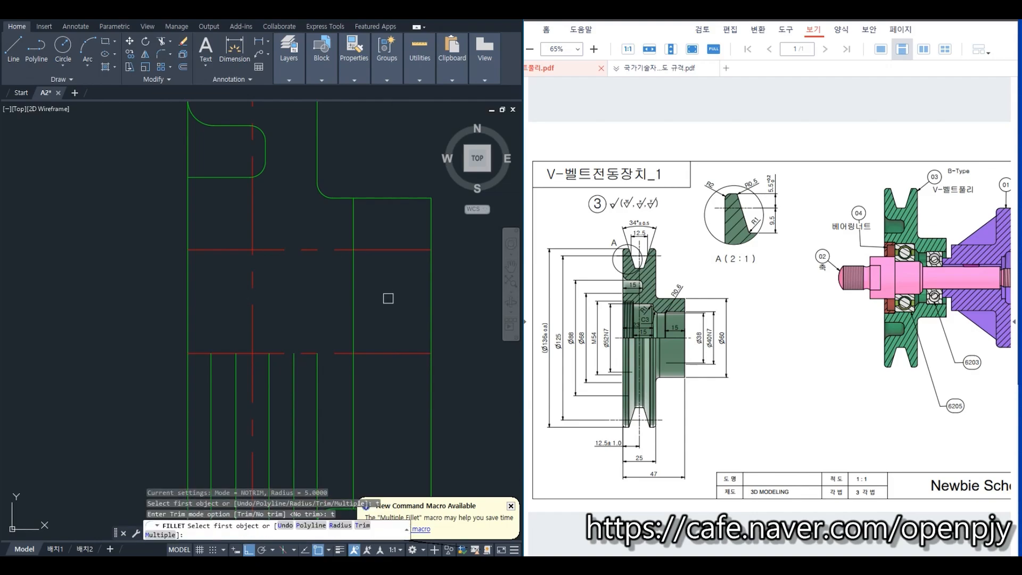
pyautogui.write('r')
pyautogui.press('Return')
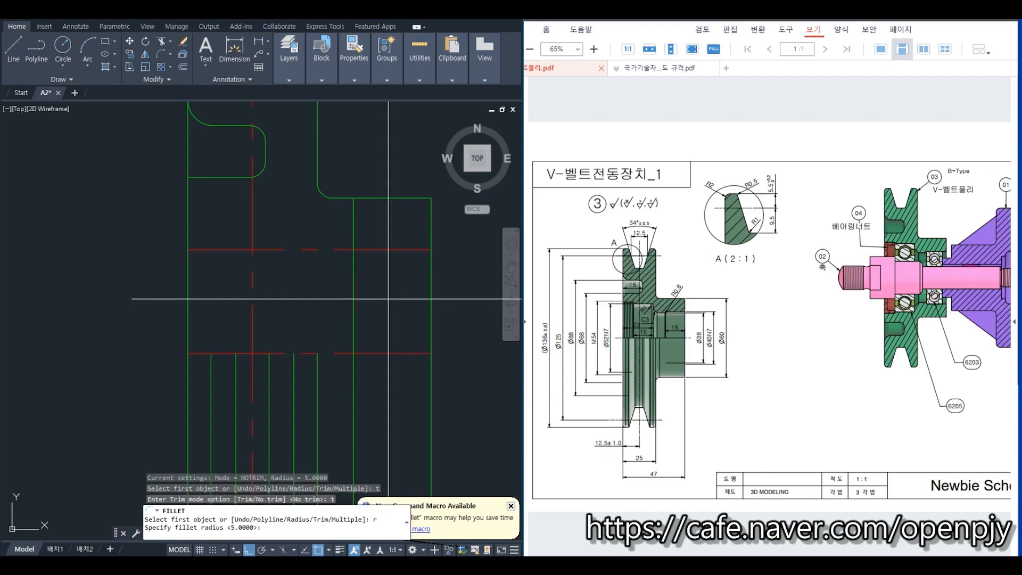
pyautogui.write('0')
pyautogui.press('Return')
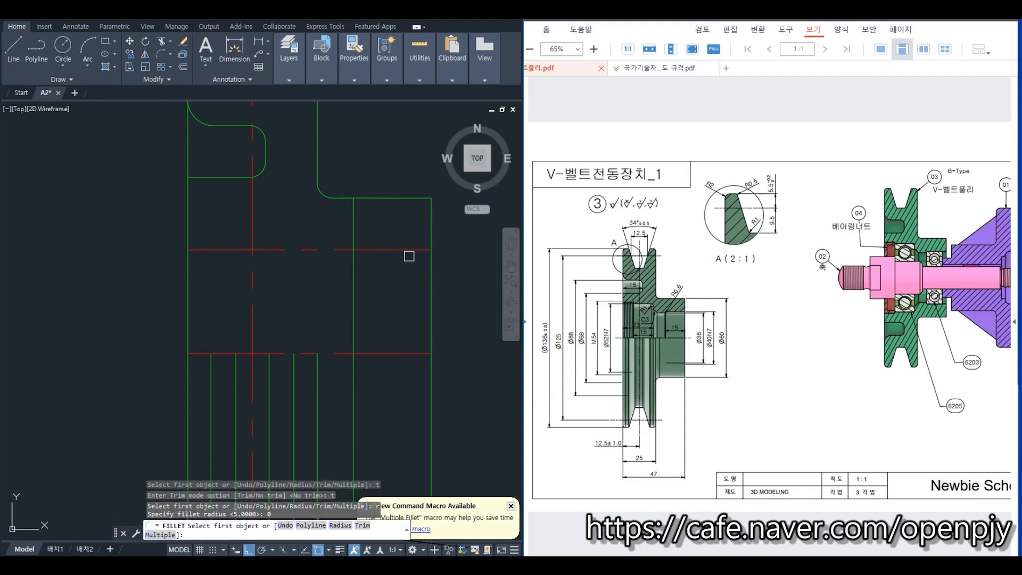
pyautogui.click(409, 251)
pyautogui.click(353, 270)
pyautogui.press('Escape')
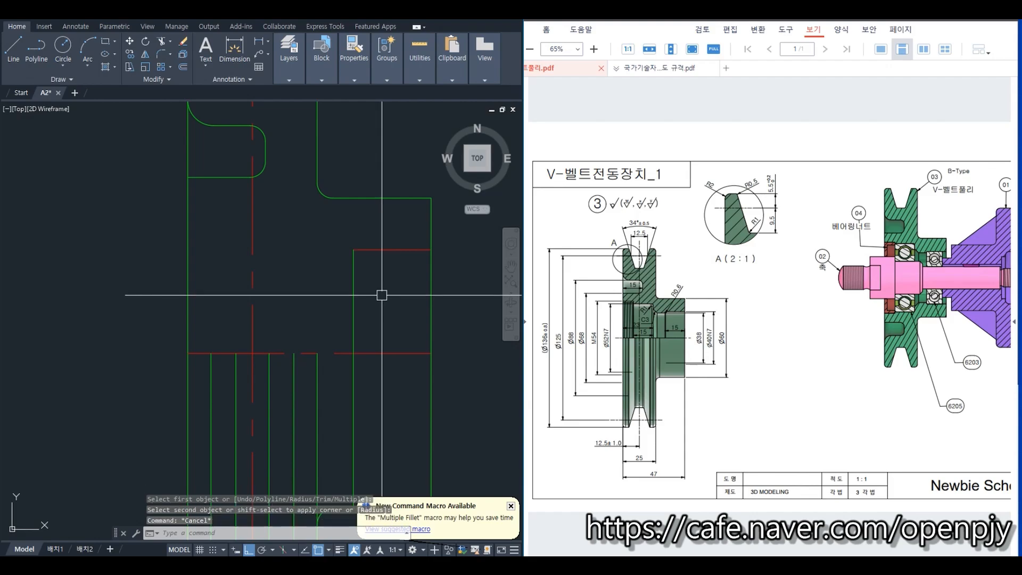
# - Trim the bore depth line below the horizontal centerline
pyautogui.write('tr')
pyautogui.press('Return')
pyautogui.click(374, 355)
pyautogui.press('Return')
pyautogui.click(353, 369)
pyautogui.press('Escape')
# - Match the bore's red horizontal line to the properties of the green depth line
pyautogui.click(355, 329)
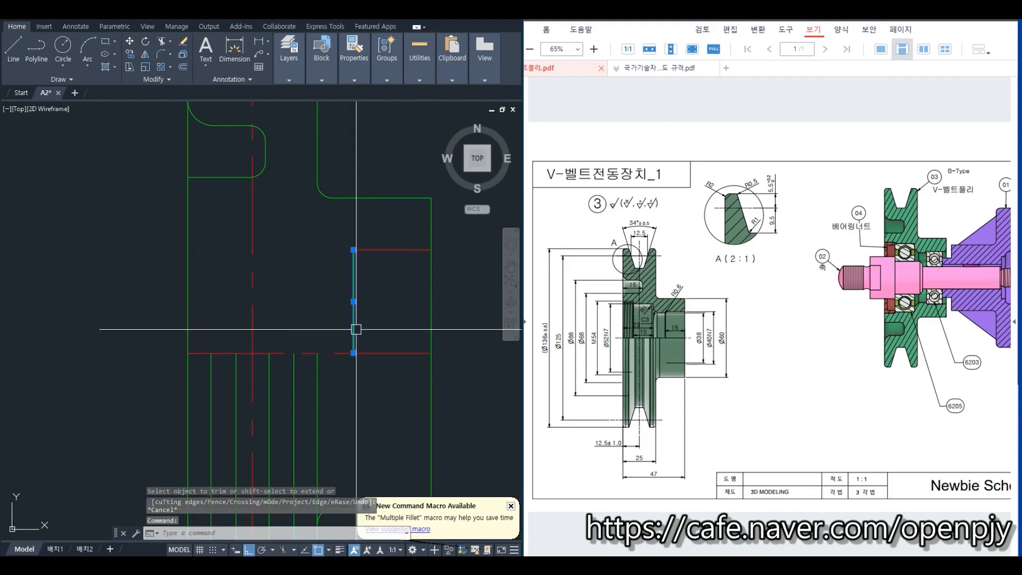
pyautogui.write('ma')
pyautogui.press('Return')
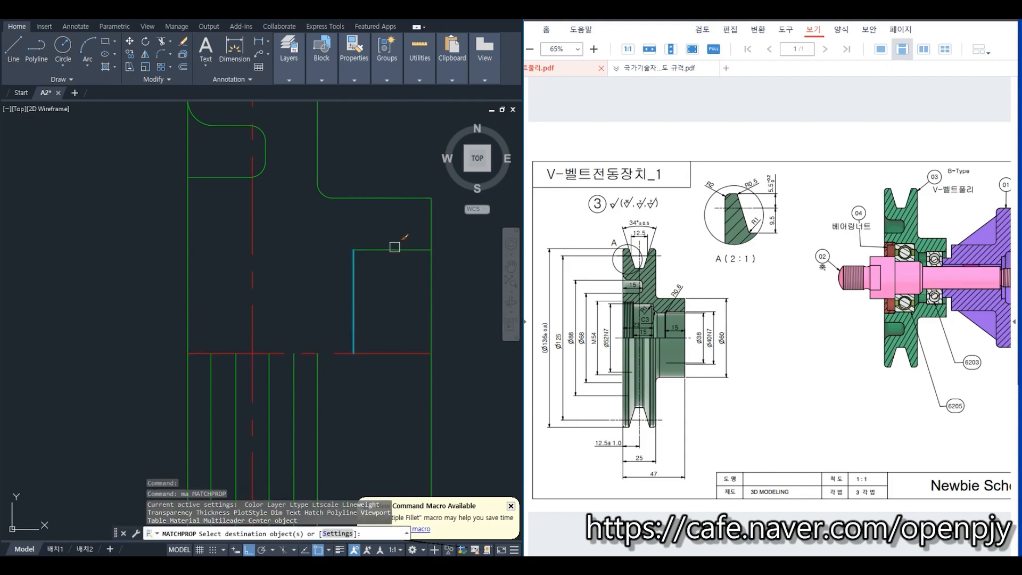
pyautogui.click(395, 247)
pyautogui.press('Escape')
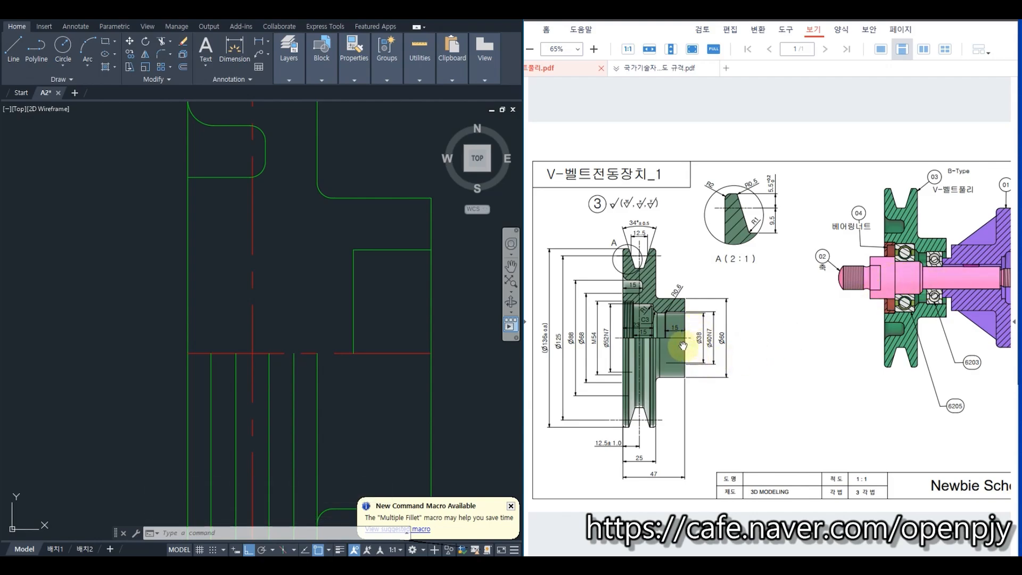
# - Offset the horizontal centerline upward by 38/2
pyautogui.write('o')
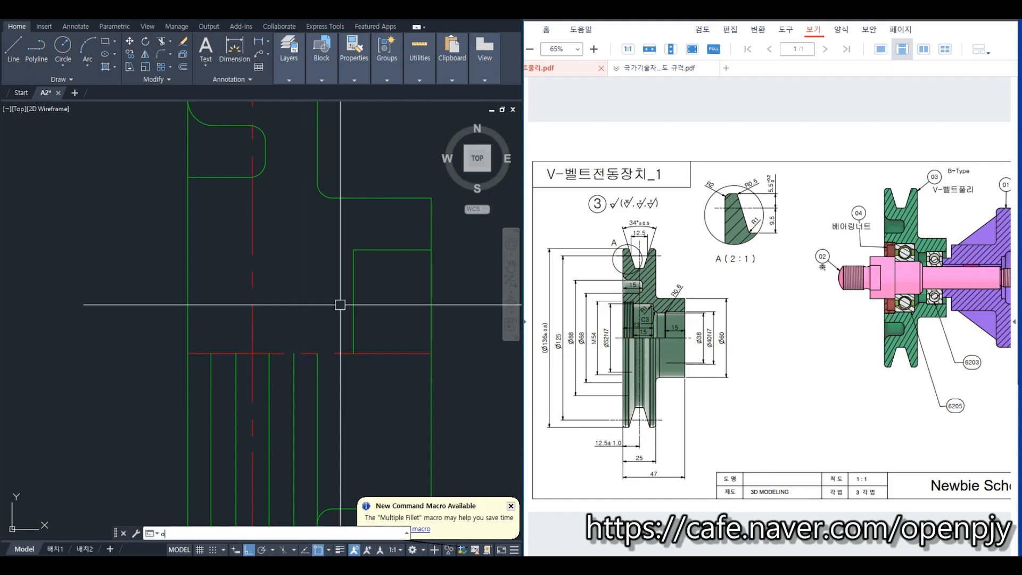
pyautogui.press('Return')
pyautogui.write('38/2')
pyautogui.press('Return')
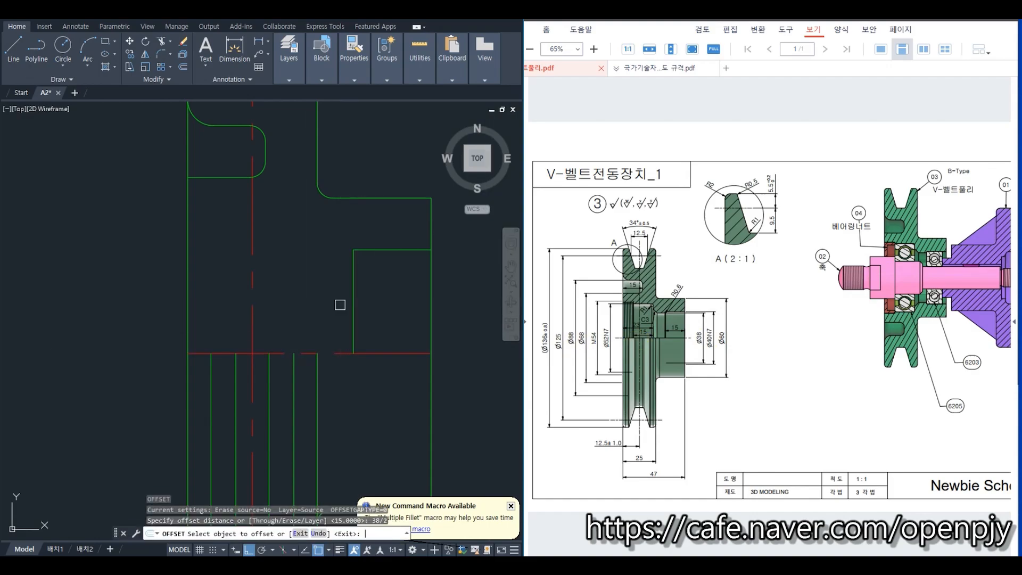
pyautogui.click(361, 354)
pyautogui.click(391, 308)
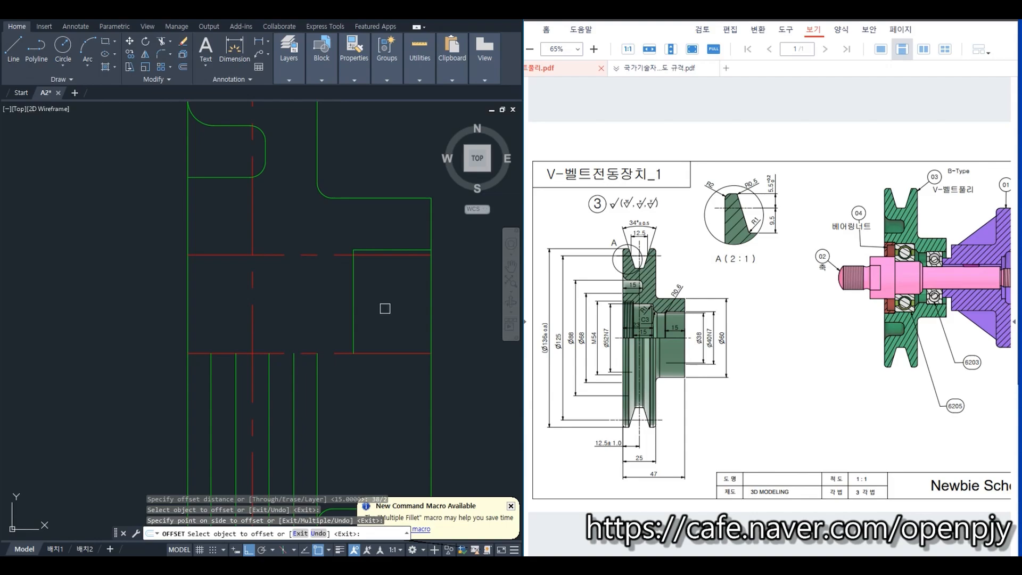
pyautogui.press('Escape')
# - Match the 38/2 offset line to the properties of the green bore depth line
pyautogui.click(354, 298)
pyautogui.write('ma')
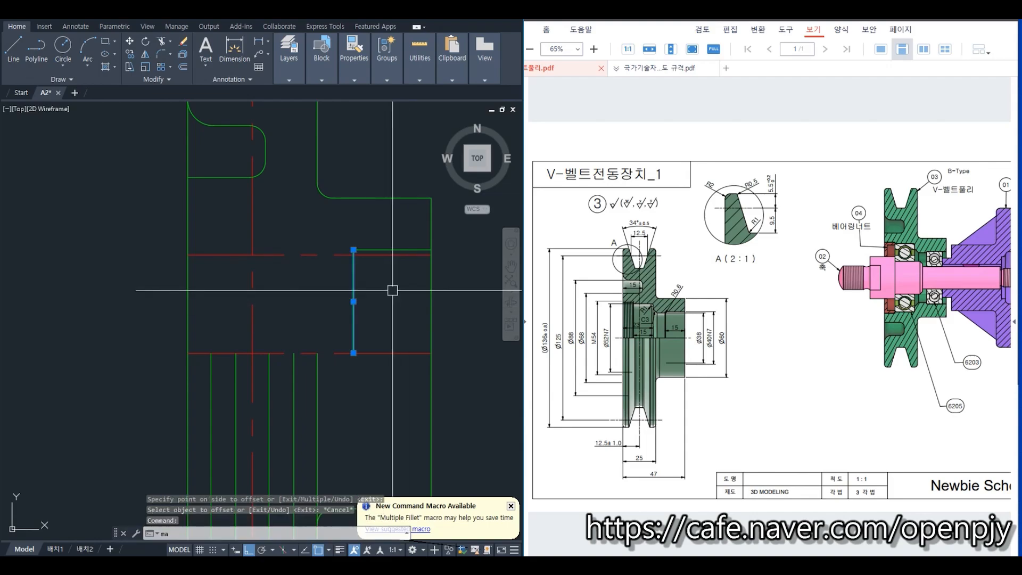
pyautogui.click(321, 255)
pyautogui.press('Return')
# - Trim the 38/2 offset line to the right of the bore depth line
pyautogui.write('tr')
pyautogui.press('Return')
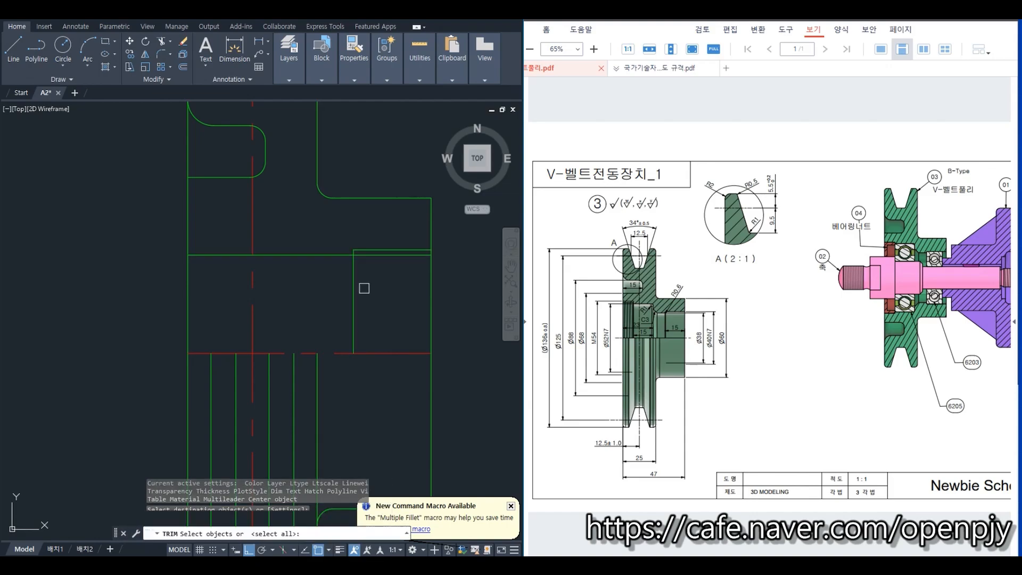
pyautogui.click(355, 268)
pyautogui.press('Return')
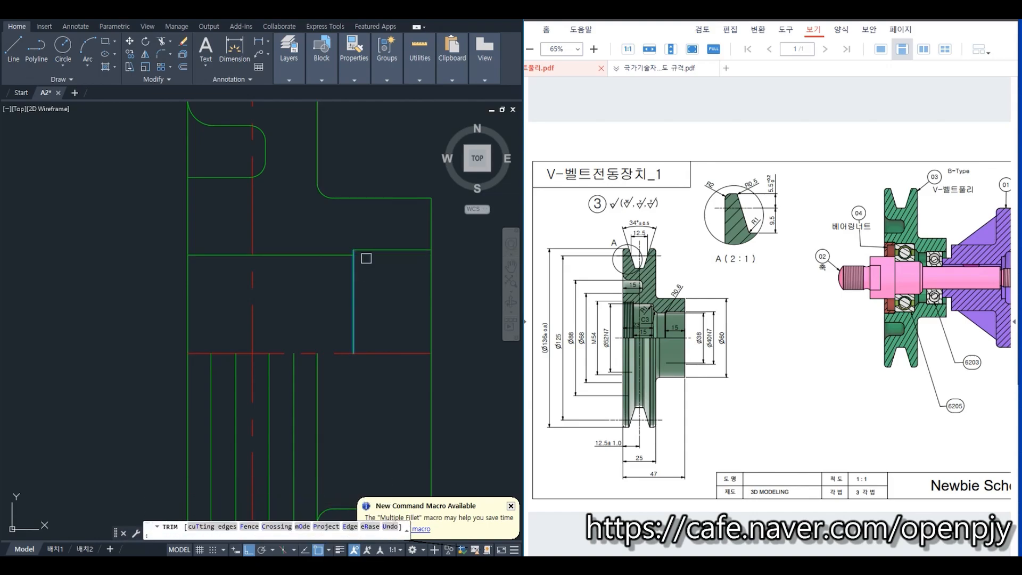
pyautogui.press('Escape')
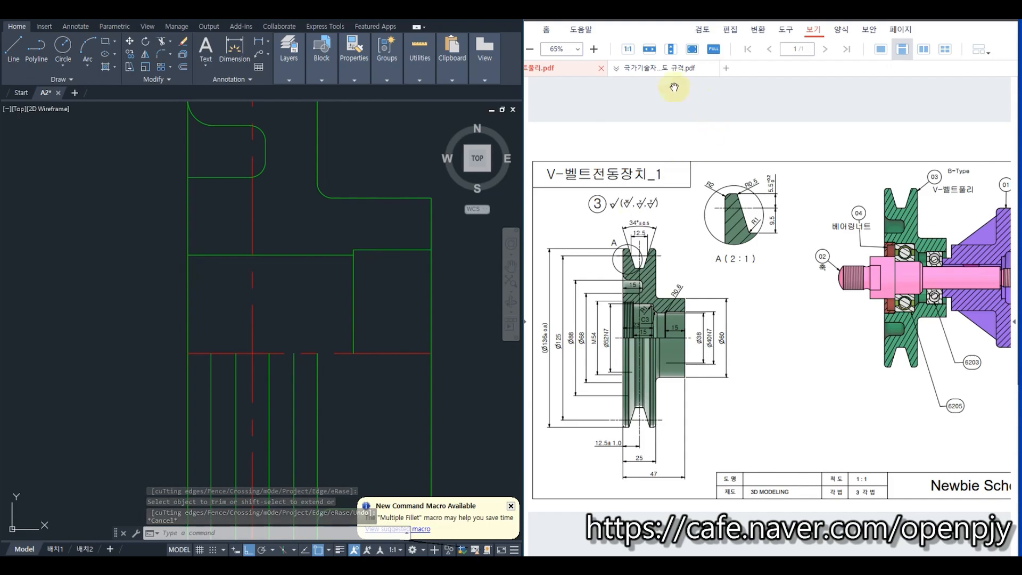
# - Check the bearing's corner radius in the KS standard table and fillet the bore's inner corner with radius 0.3
pyautogui.click(658, 68)
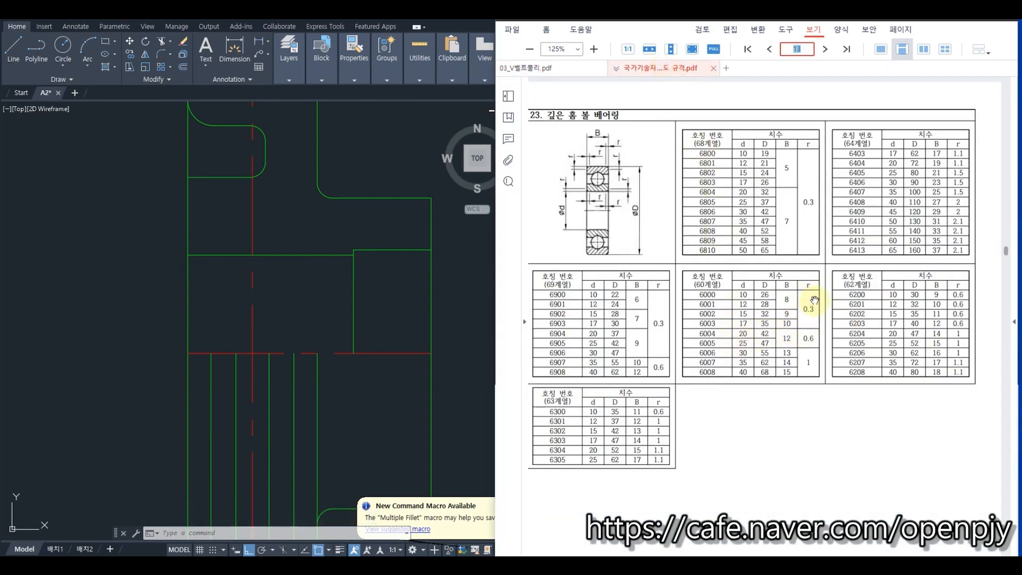
pyautogui.click(392, 272)
pyautogui.write('f')
pyautogui.press('Return')
pyautogui.write('r')
pyautogui.press('Return')
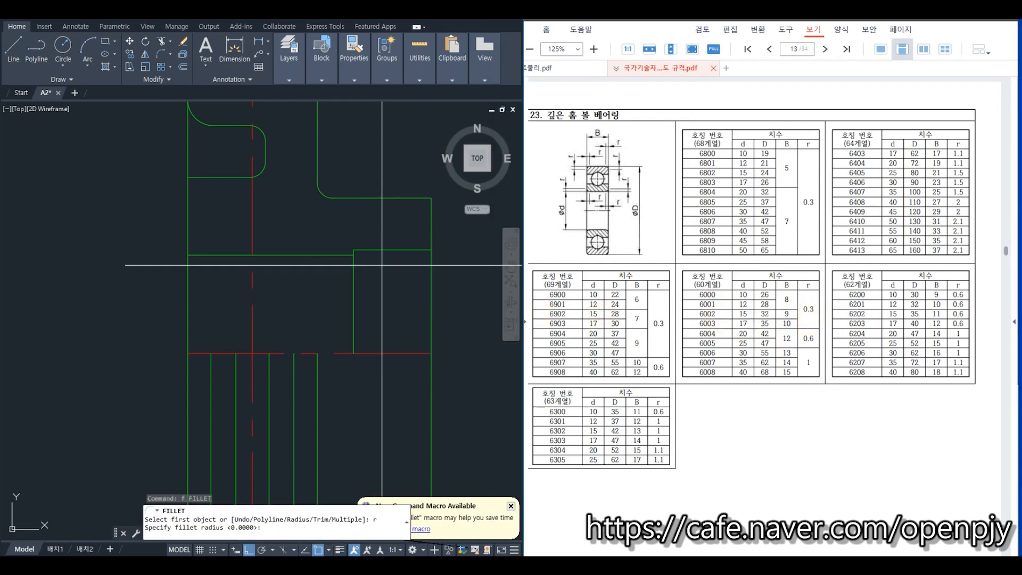
pyautogui.write('0.3')
pyautogui.press('Return')
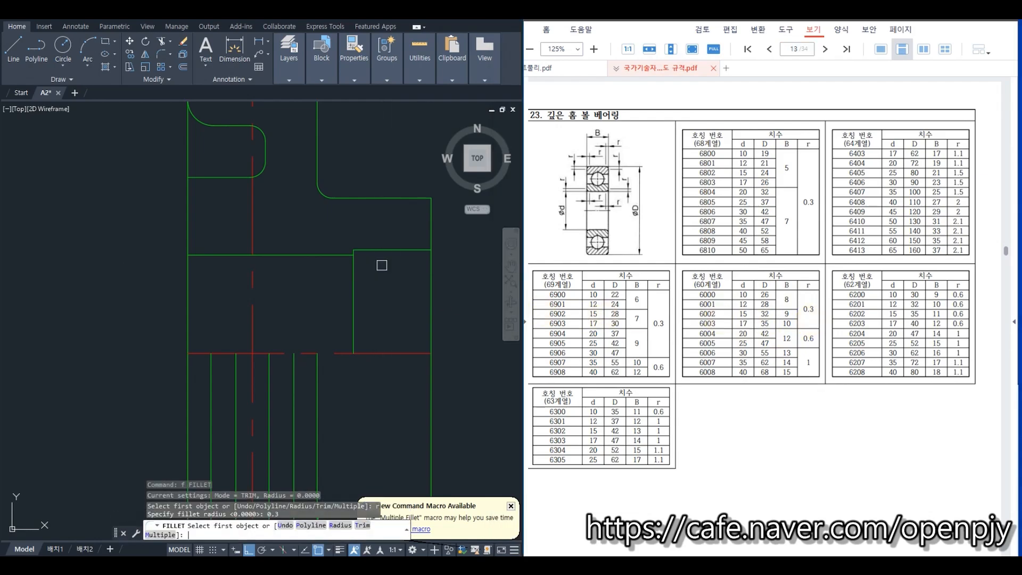
pyautogui.click(355, 270)
pyautogui.scroll(5, 372, 256)
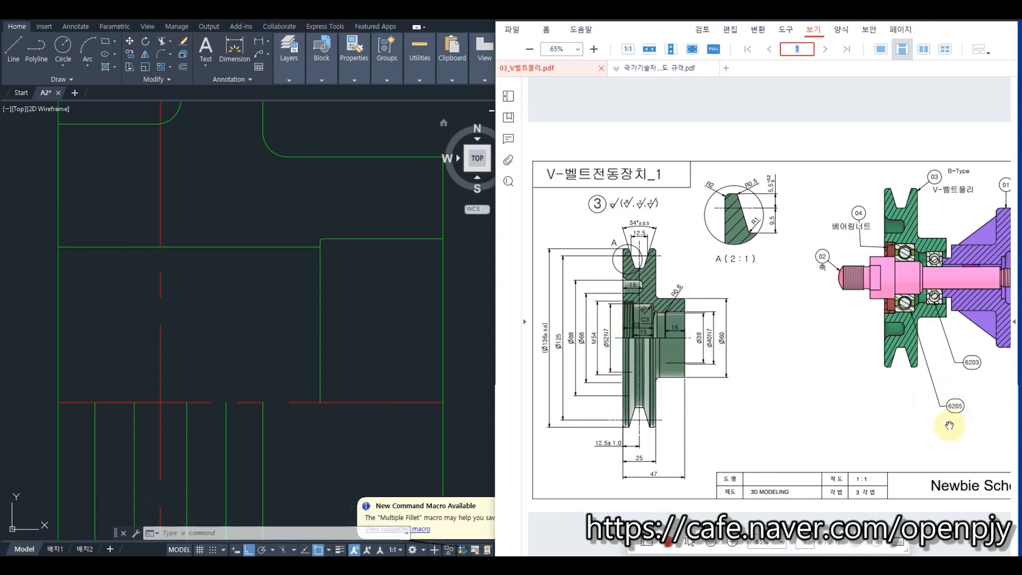
pyautogui.scroll(-2, 204, 324)
pyautogui.click(207, 325)
pyautogui.press('Escape')
pyautogui.press('Escape')
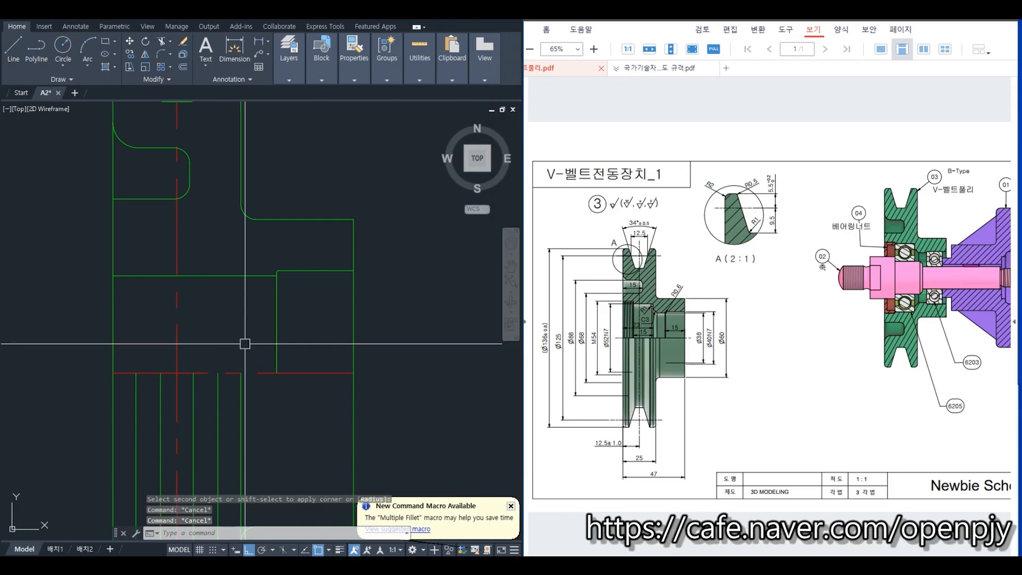
# - Offset the horizontal centerline upward by 52/2
pyautogui.write('o')
pyautogui.press('space')
pyautogui.write('52/2')
pyautogui.press('Return')
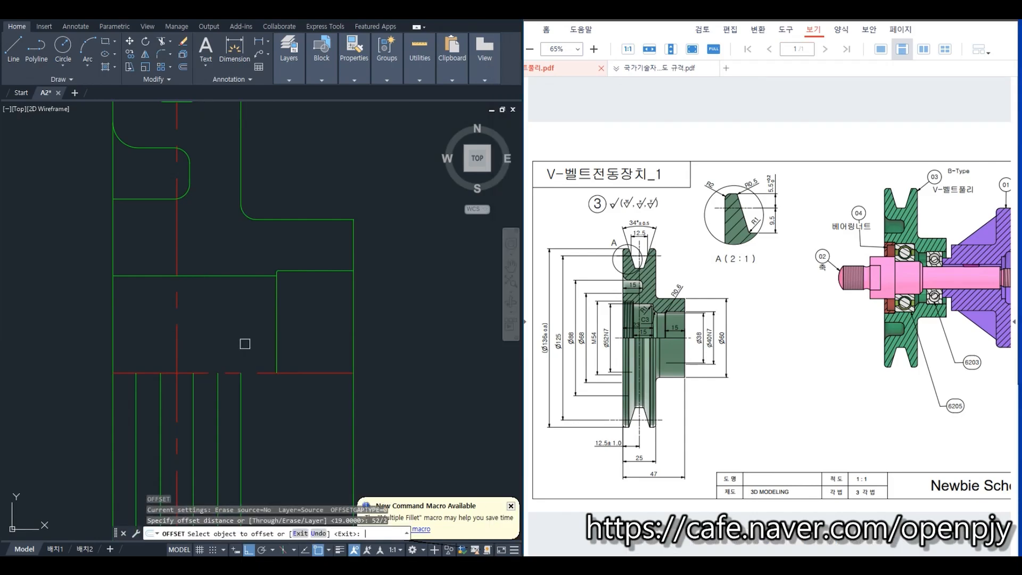
pyautogui.click(308, 374)
pyautogui.click(303, 322)
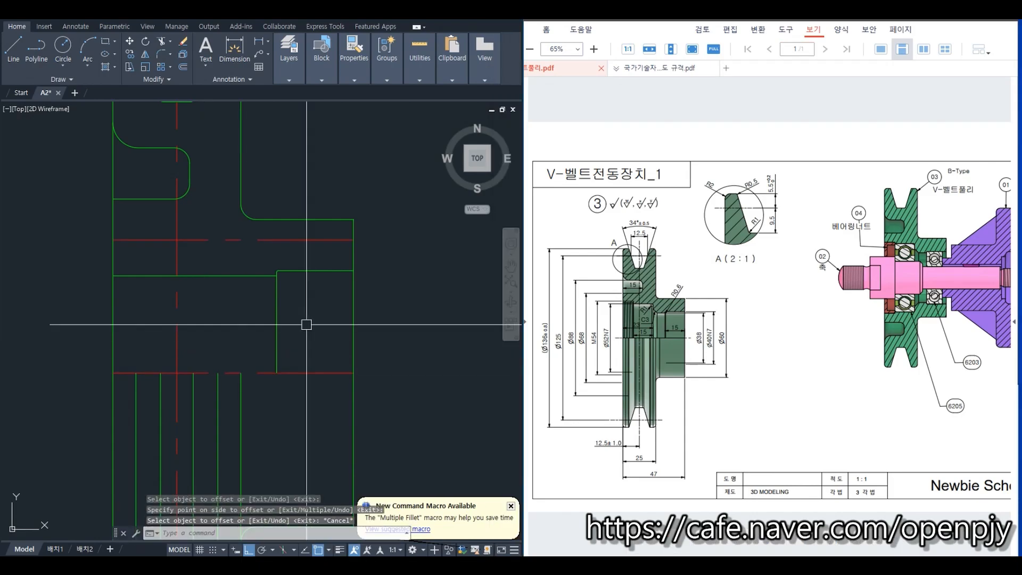
pyautogui.press('Escape')
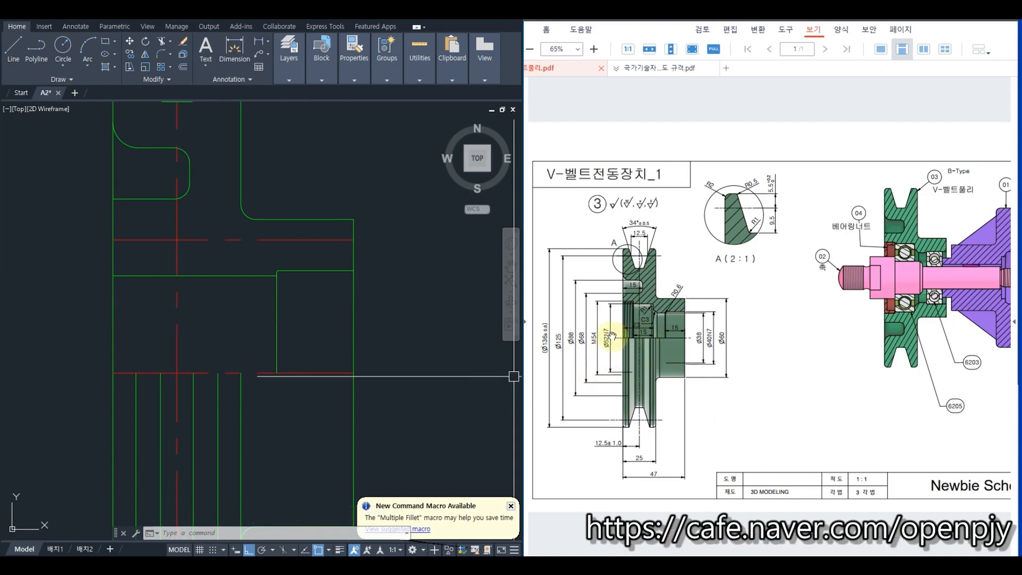
# - Offset the pulley's left vertical edge to the right by 23
pyautogui.write('o')
pyautogui.press('space')
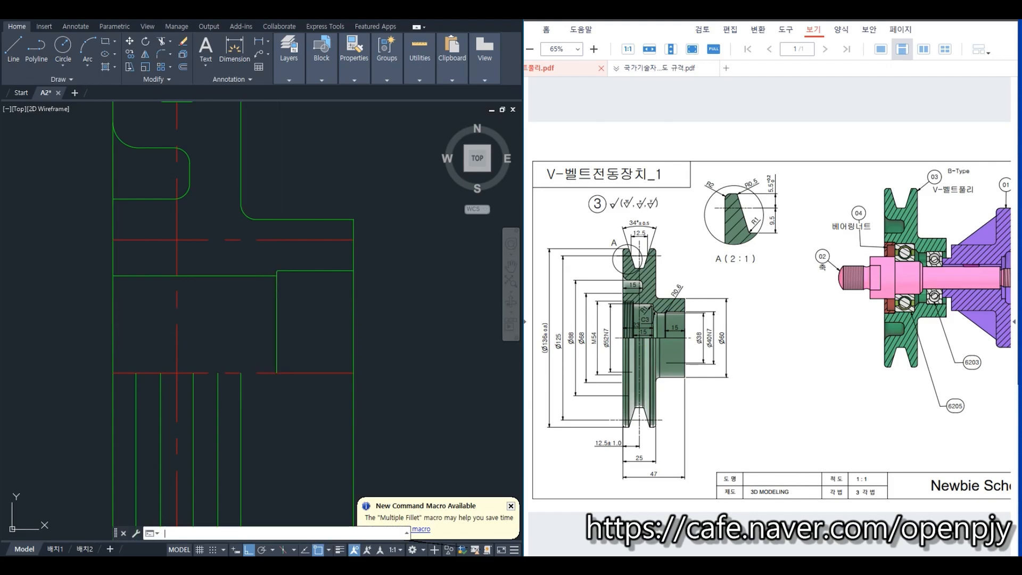
pyautogui.write('23')
pyautogui.press('Return')
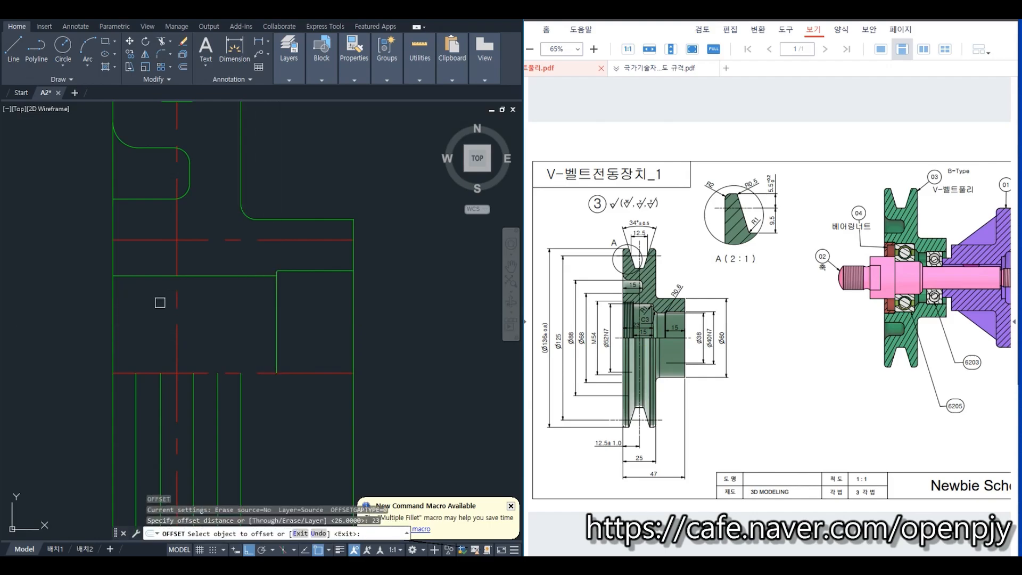
pyautogui.click(113, 300)
pyautogui.click(217, 299)
pyautogui.press('Escape')
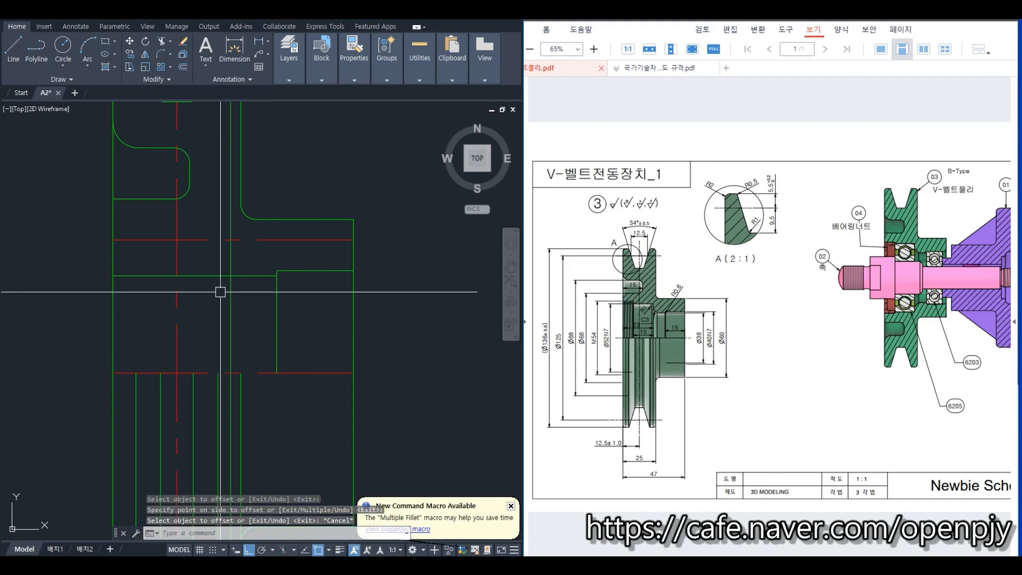
# - Check the 6205 bearing's corner radius in the KS standard table and fillet the 52/2 and 23 offset lines with radius 1
pyautogui.click(663, 68)
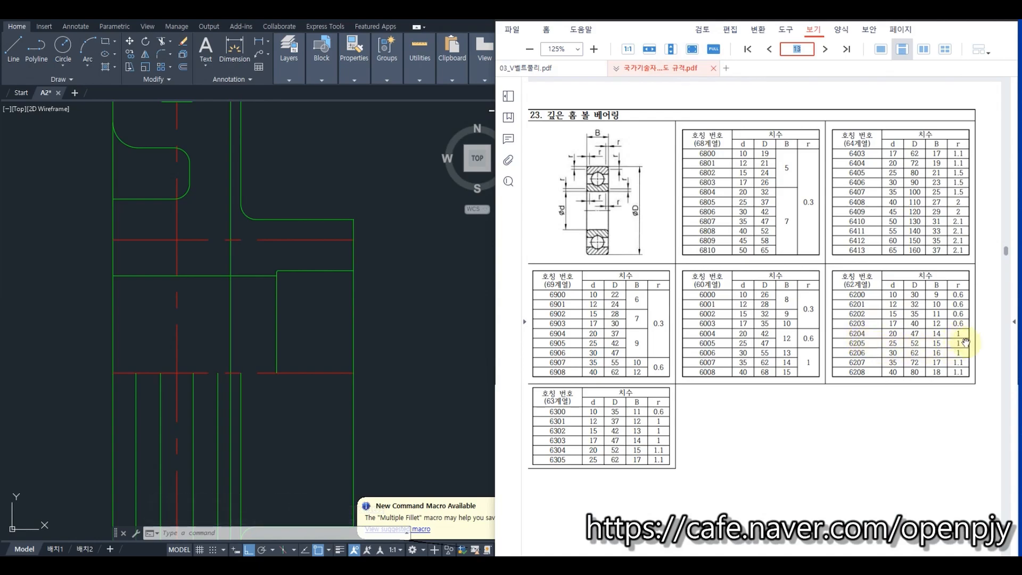
pyautogui.click(468, 345)
pyautogui.write('f')
pyautogui.press('Return')
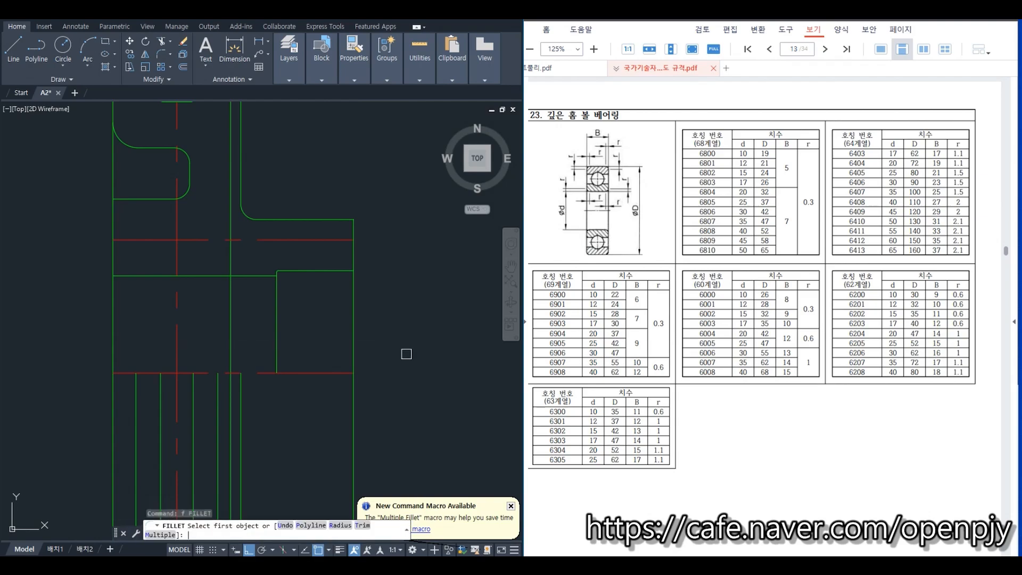
pyautogui.write('r')
pyautogui.press('Return')
pyautogui.write('1')
pyautogui.press('Return')
pyautogui.click(230, 255)
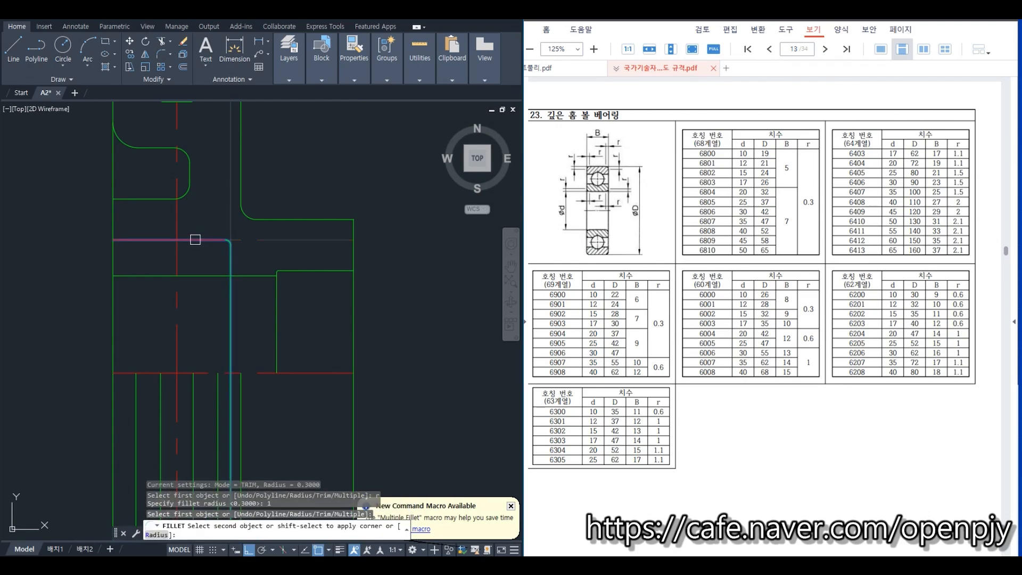
pyautogui.click(195, 240)
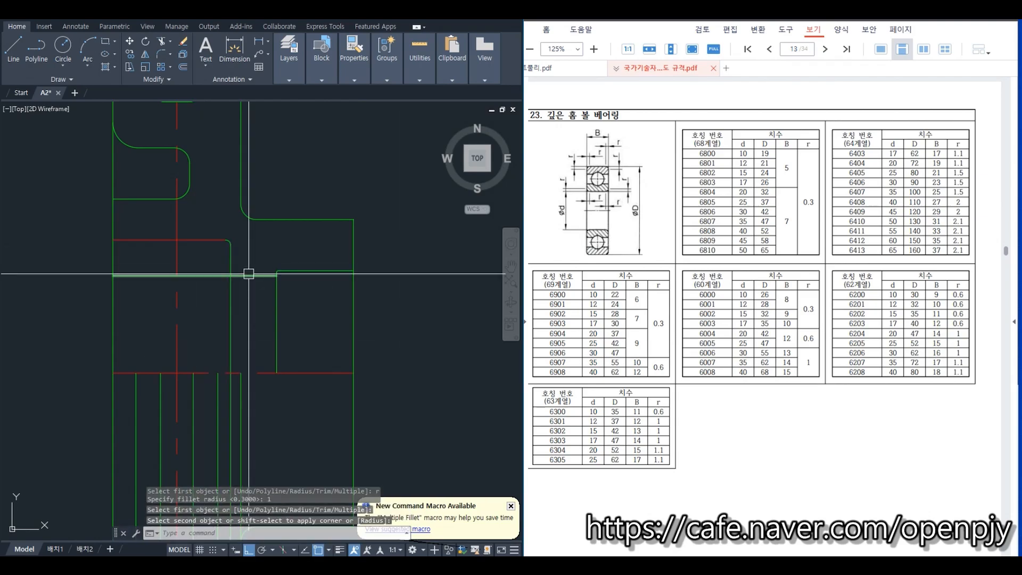
# - Trim the horizontal 38/2 bore line to the left of the 23 depth line
pyautogui.write('tr')
pyautogui.press('Return')
pyautogui.click(231, 265)
pyautogui.press('Return')
pyautogui.click(201, 277)
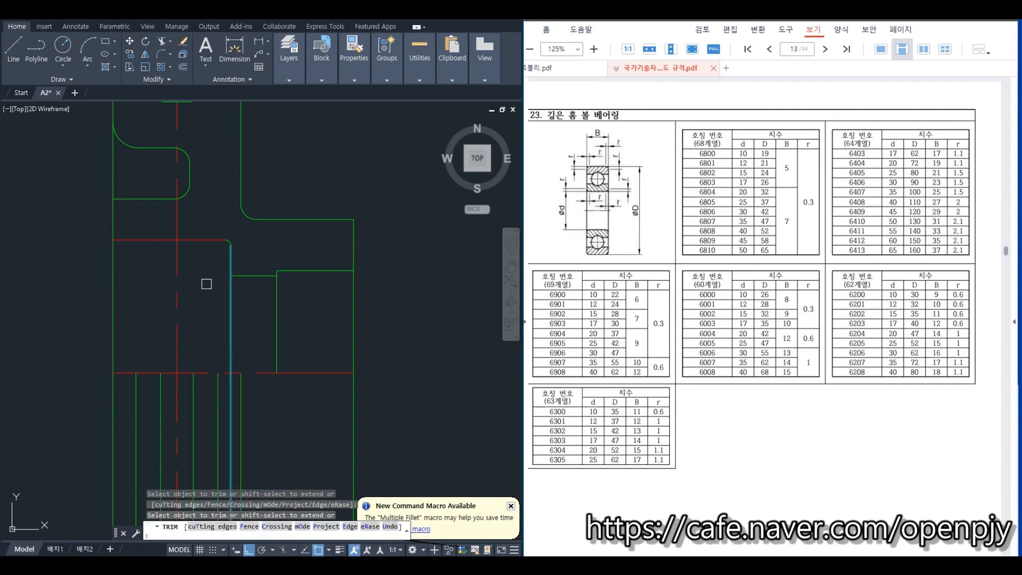
pyautogui.press('Escape')
# - Trim the 23 depth line below the horizontal centerline
pyautogui.write('tr')
pyautogui.press('Return')
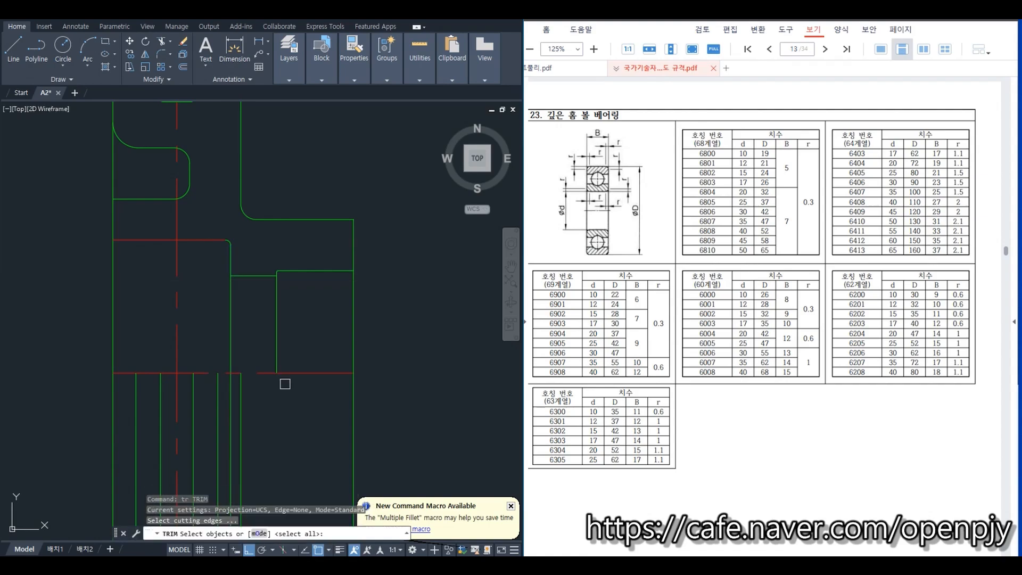
pyautogui.click(268, 376)
pyautogui.press('Return')
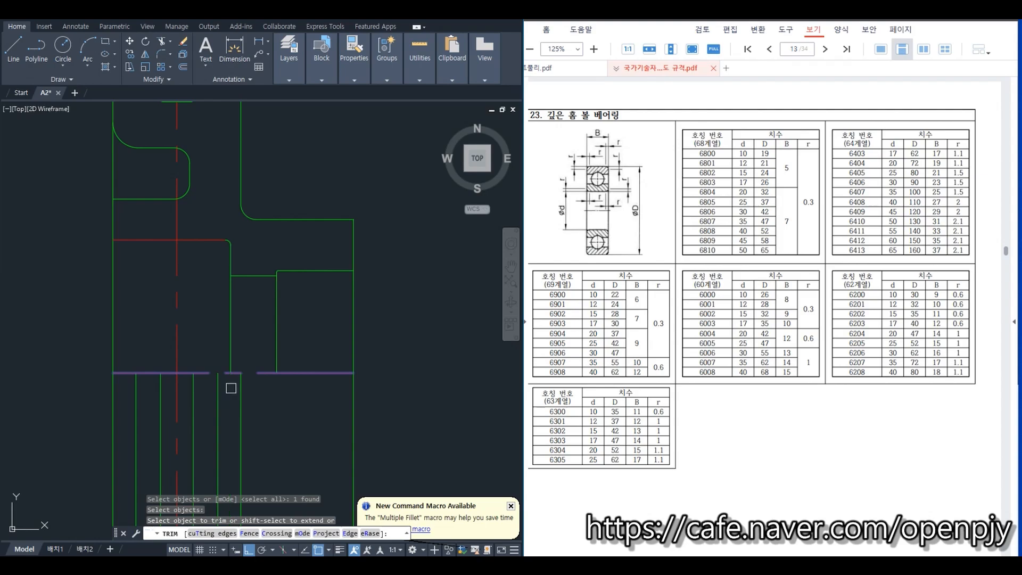
pyautogui.press('Escape')
# - Match the red 52/2 bore line to the properties of the green 23 depth line
pyautogui.click(230, 262)
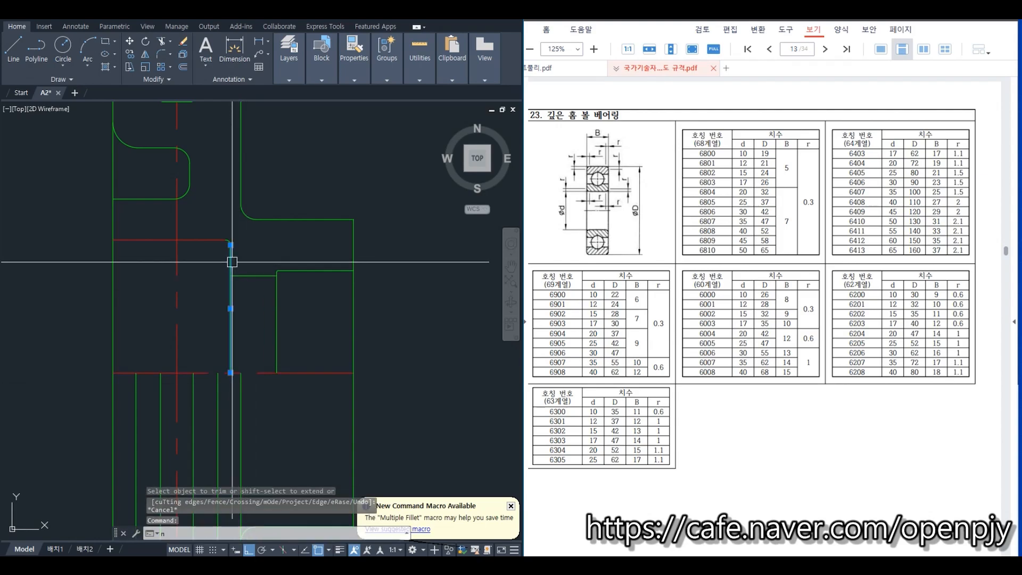
pyautogui.write('ma')
pyautogui.press('Return')
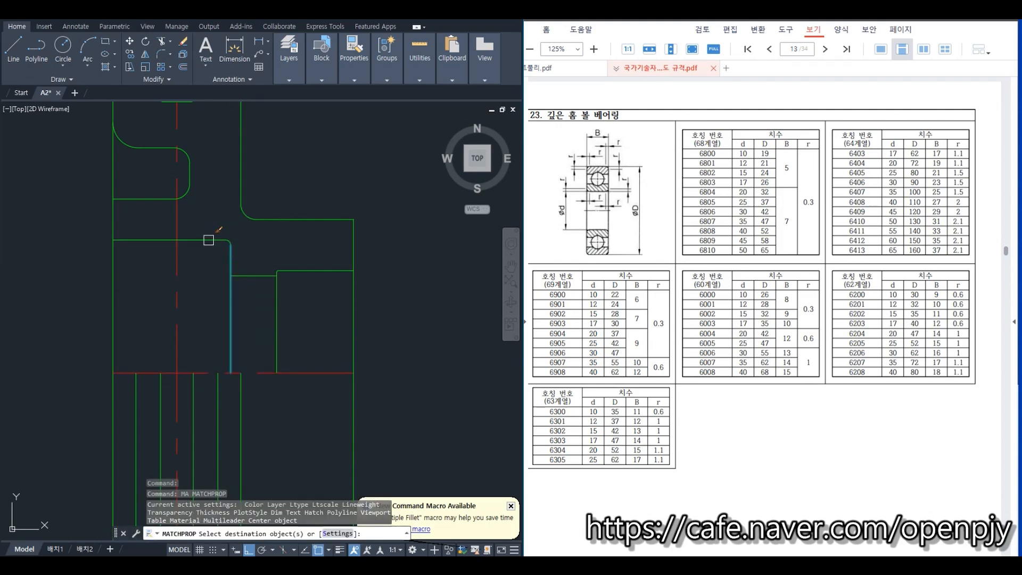
pyautogui.press('Escape')
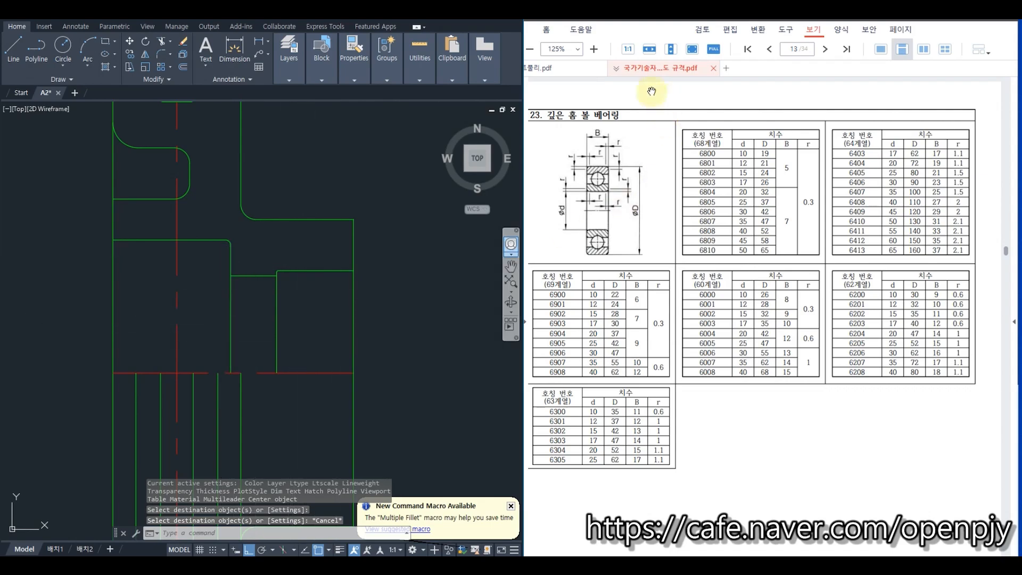
# - Check the reference drawing and chamfer the corner between the 38/2 bore line and the 23 depth line with distance 3
pyautogui.click(566, 68)
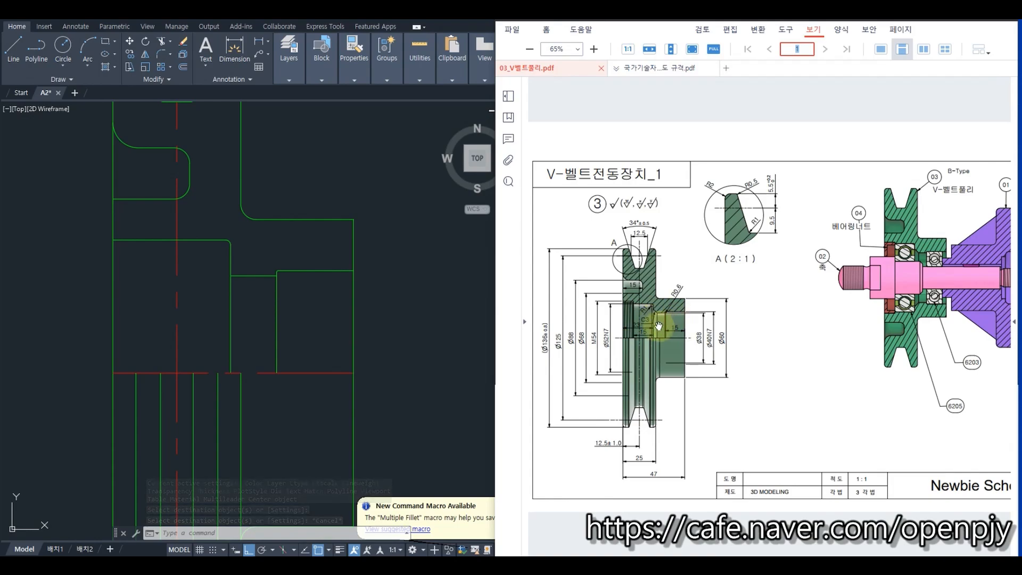
pyautogui.click(330, 329)
pyautogui.click(245, 275)
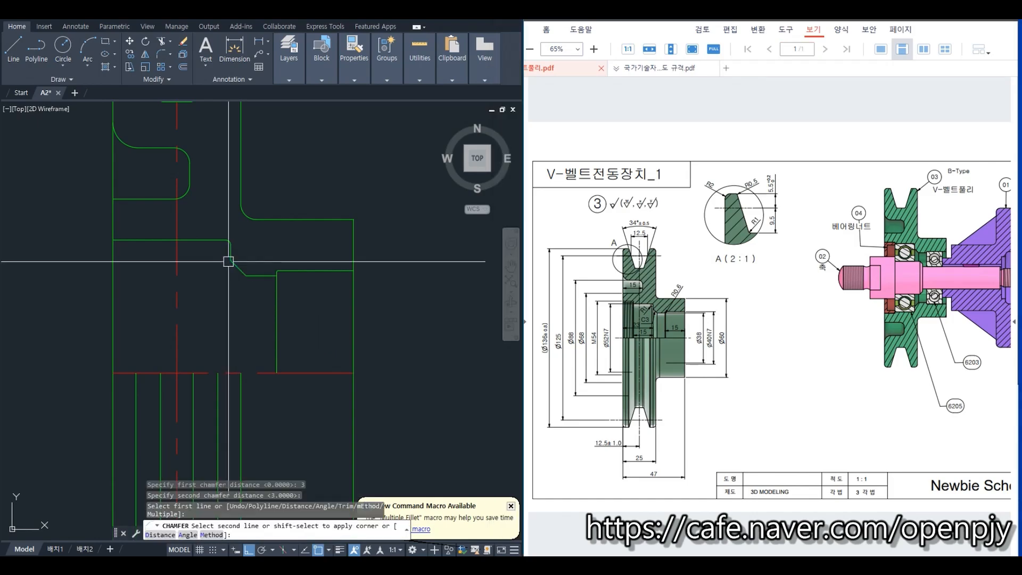
pyautogui.click(228, 262)
# - Extend the chamfered 23 depth line down to the horizontal centerline
pyautogui.write('ex')
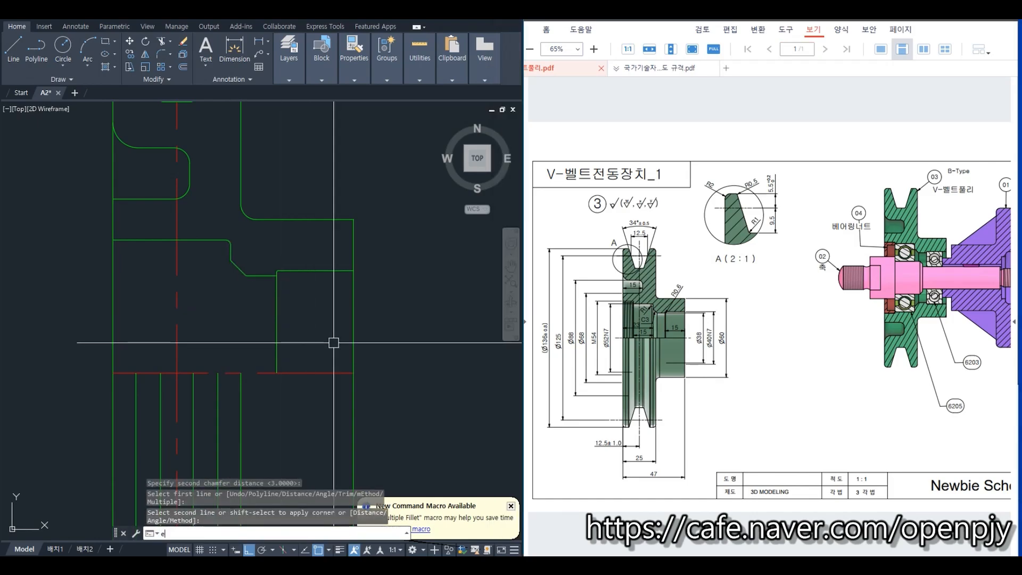
pyautogui.press('Return')
pyautogui.press('Return')
pyautogui.click(230, 251)
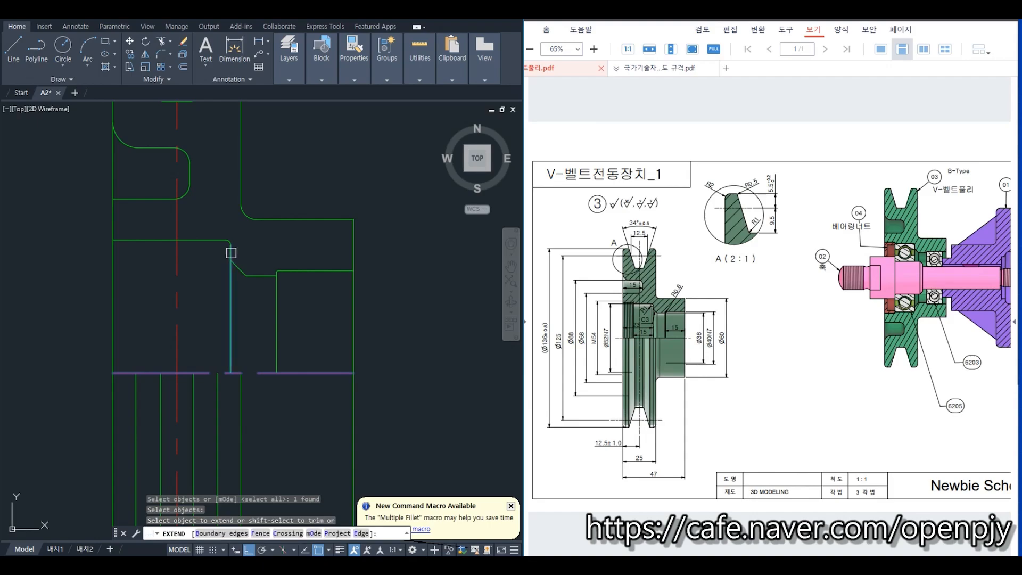
pyautogui.press('Escape')
# - Draw a vertical line from the chamfer's lower end down to the horizontal centerline
pyautogui.write('l')
pyautogui.press('Return')
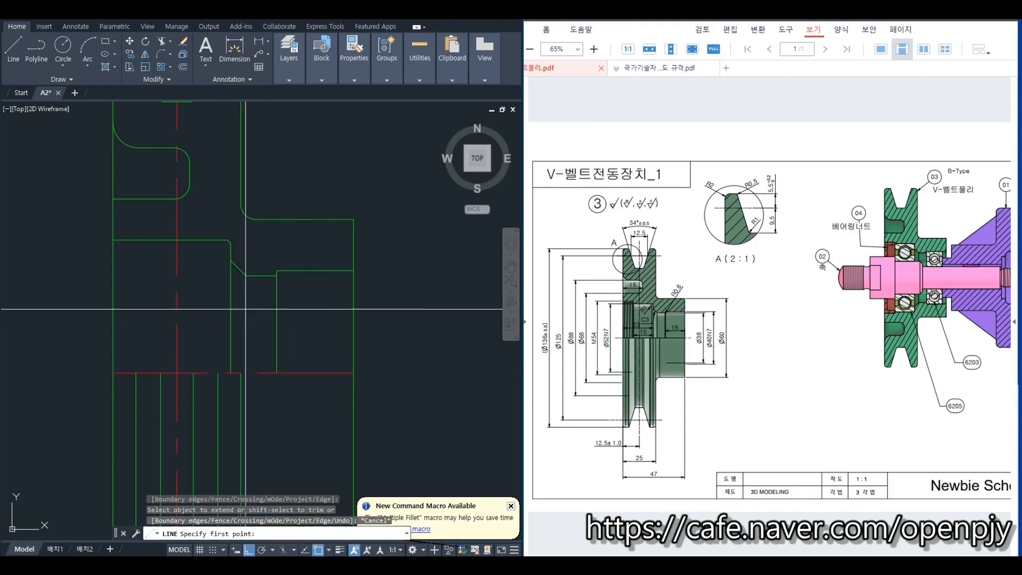
pyautogui.click(246, 276)
pyautogui.scroll(2, 250, 354)
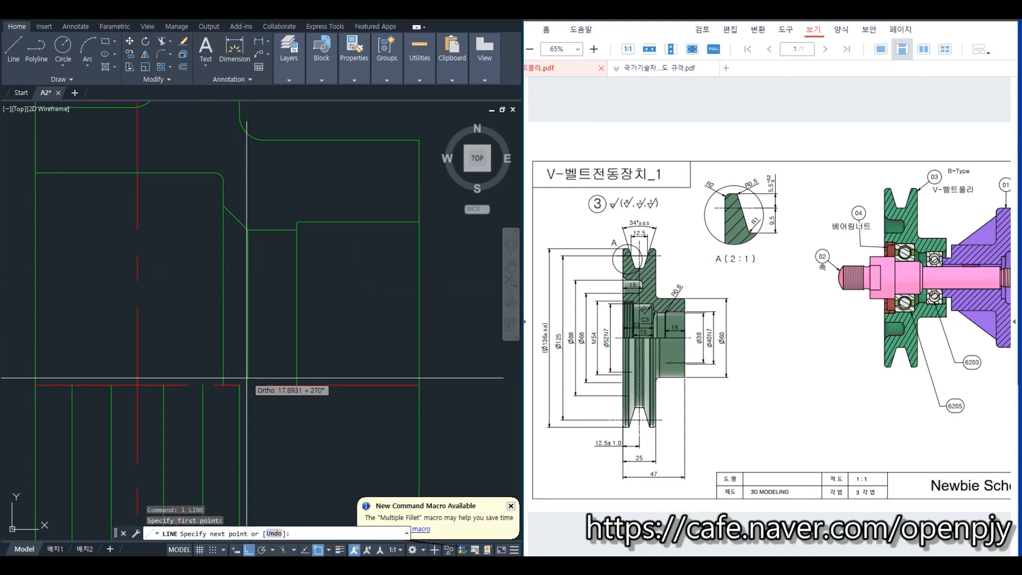
pyautogui.click(247, 384)
pyautogui.press('Return')
pyautogui.scroll(-2, 248, 385)
pyautogui.moveTo(247, 384); pyautogui.dragTo(319, 411, button='middle')
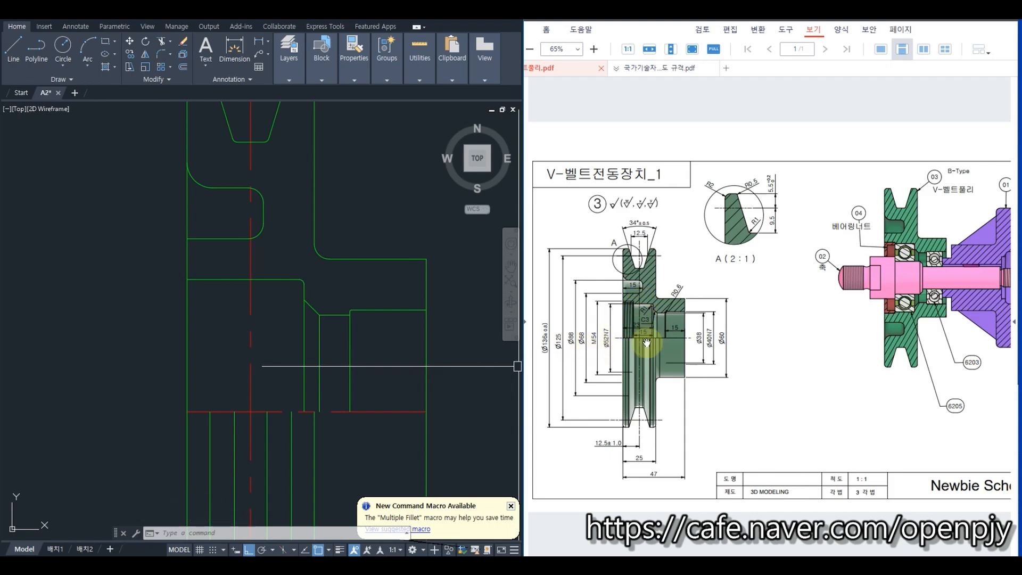
# - Dismiss the command macro notification and offset the 52/2 bore line upward by 1
pyautogui.click(511, 507)
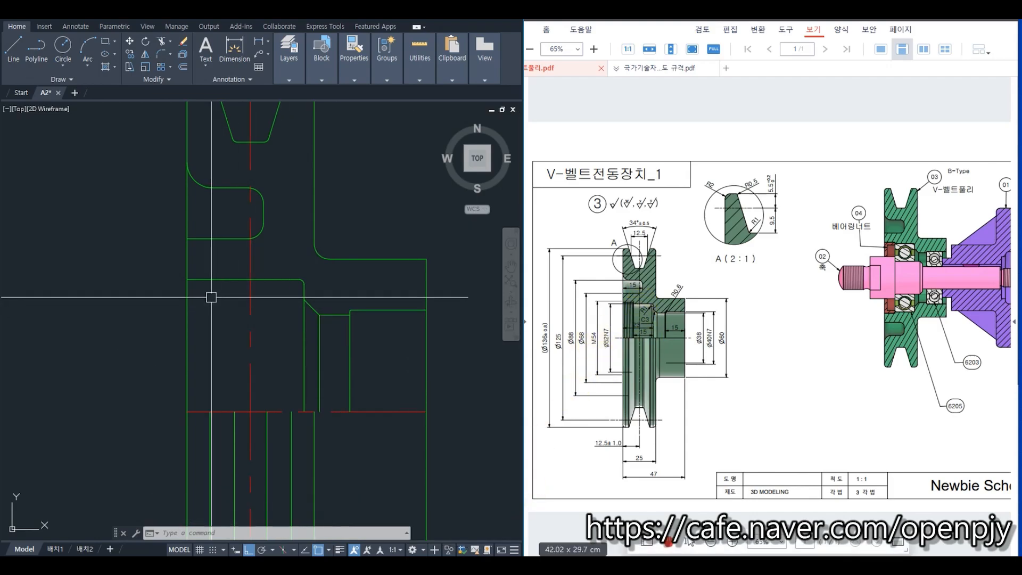
pyautogui.write('o')
pyautogui.press('Return')
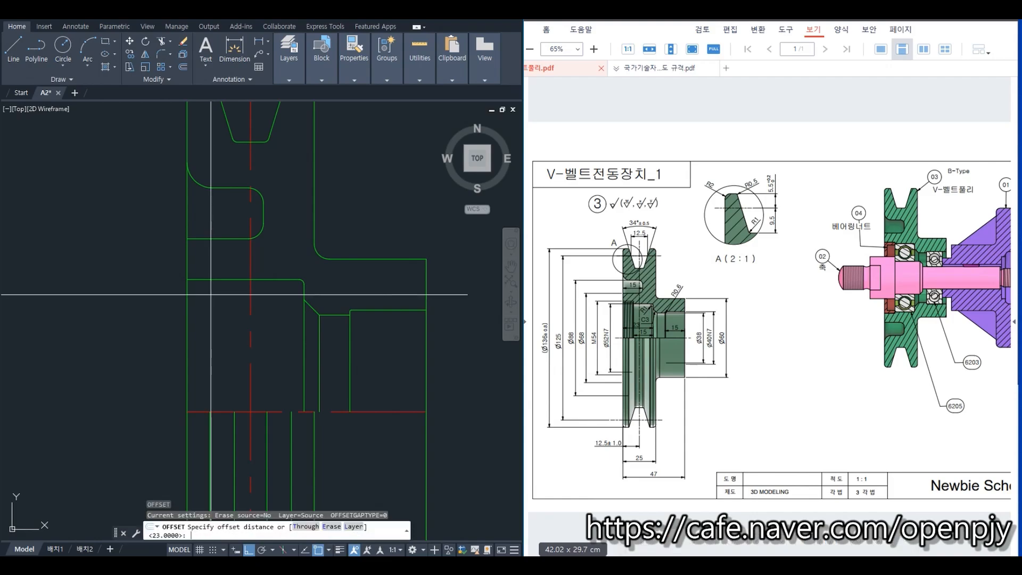
pyautogui.write('1')
pyautogui.press('Return')
pyautogui.click(210, 275)
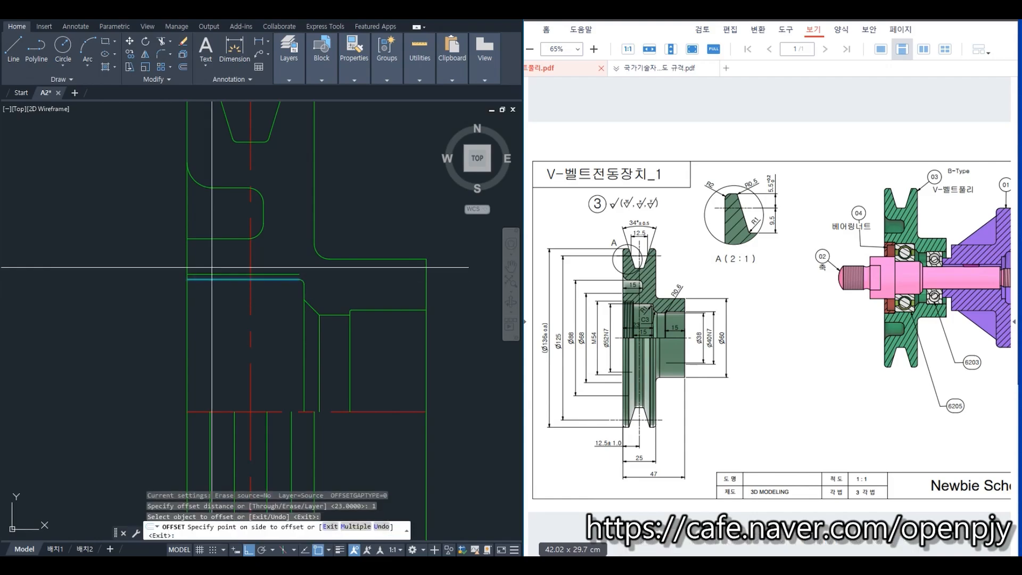
pyautogui.click(217, 258)
pyautogui.press('Escape')
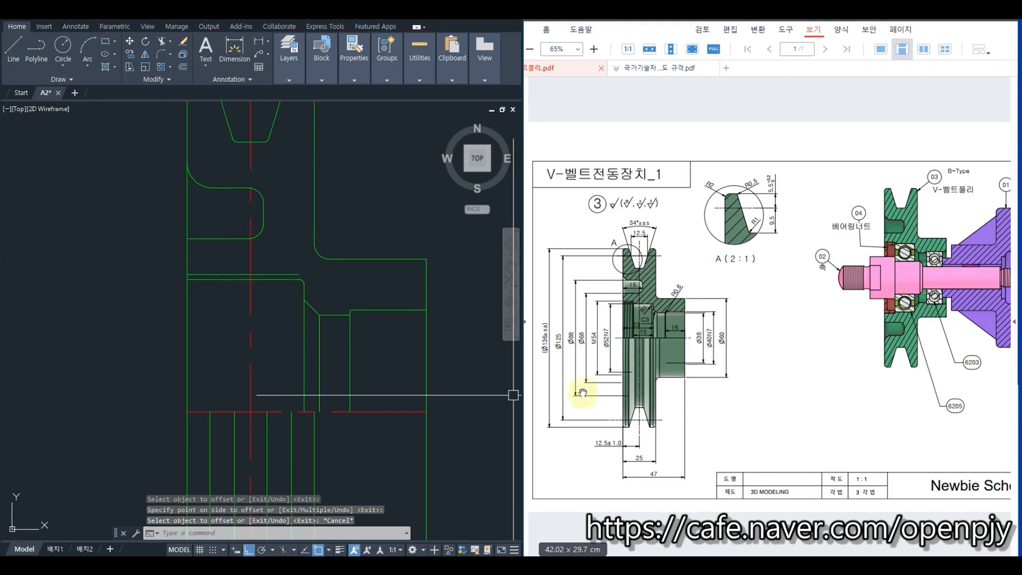
# - Check the bearing table and reference drawing, and offset the 23 depth line to the left by 15
pyautogui.click(660, 68)
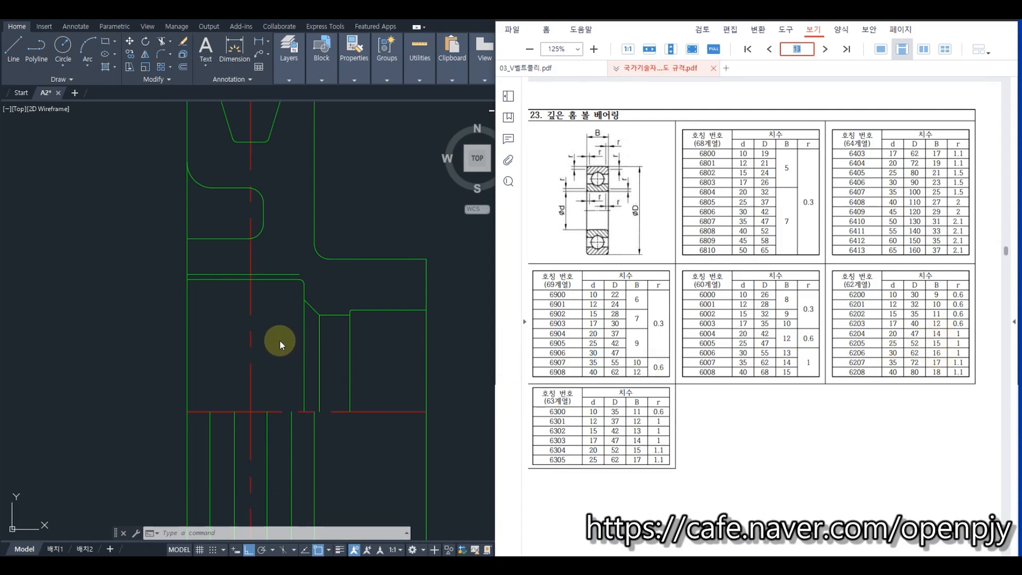
pyautogui.click(558, 69)
pyautogui.moveTo(494, 324); pyautogui.dragTo(523, 323)
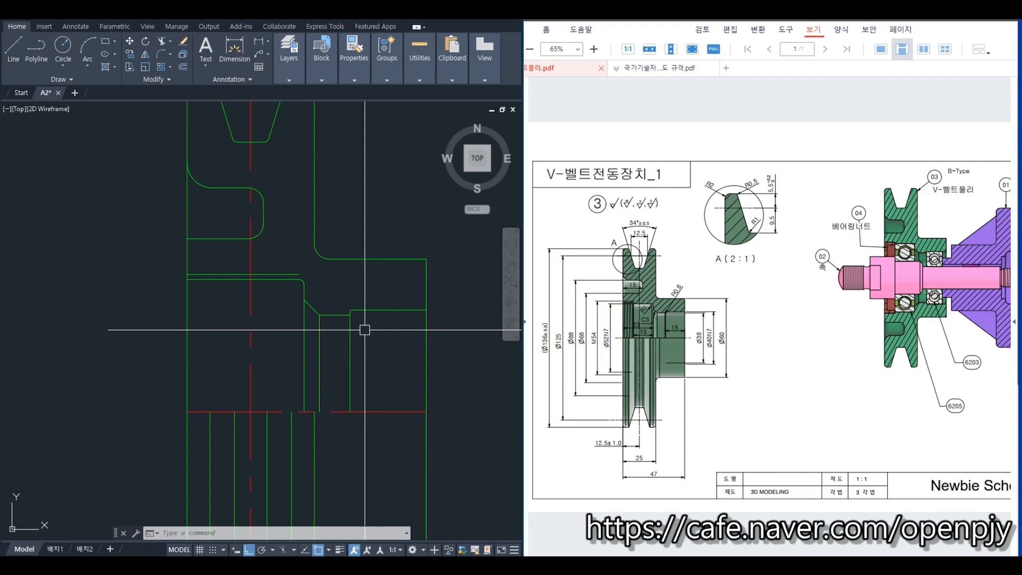
pyautogui.write('o')
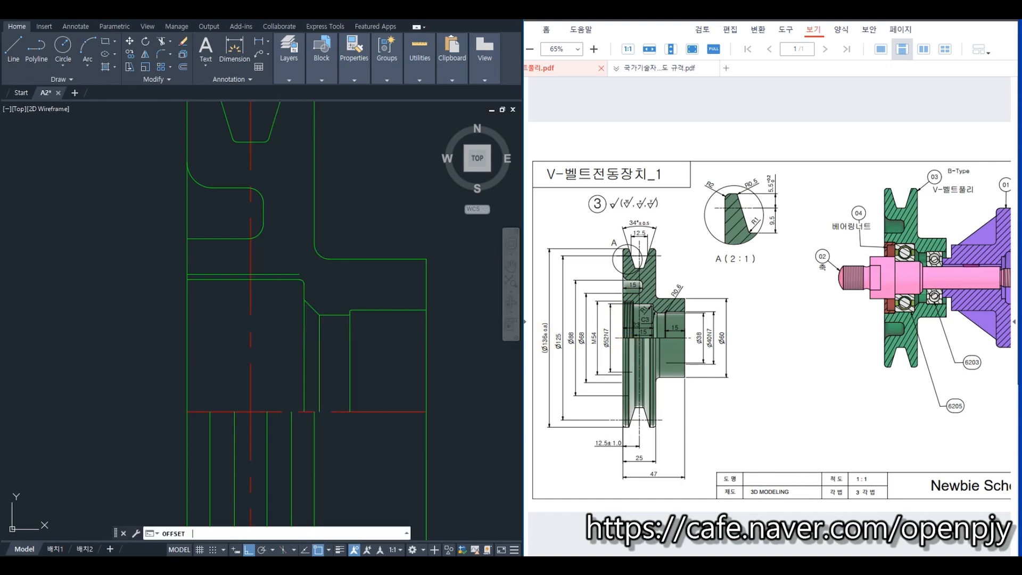
pyautogui.press('Return')
pyautogui.write('15')
pyautogui.press('Return')
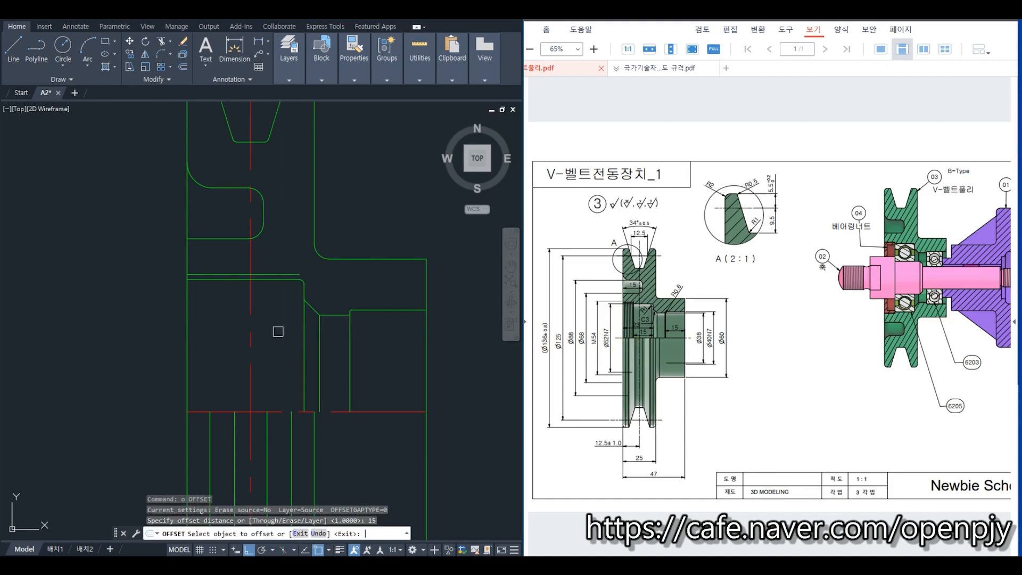
pyautogui.click(306, 329)
pyautogui.click(227, 332)
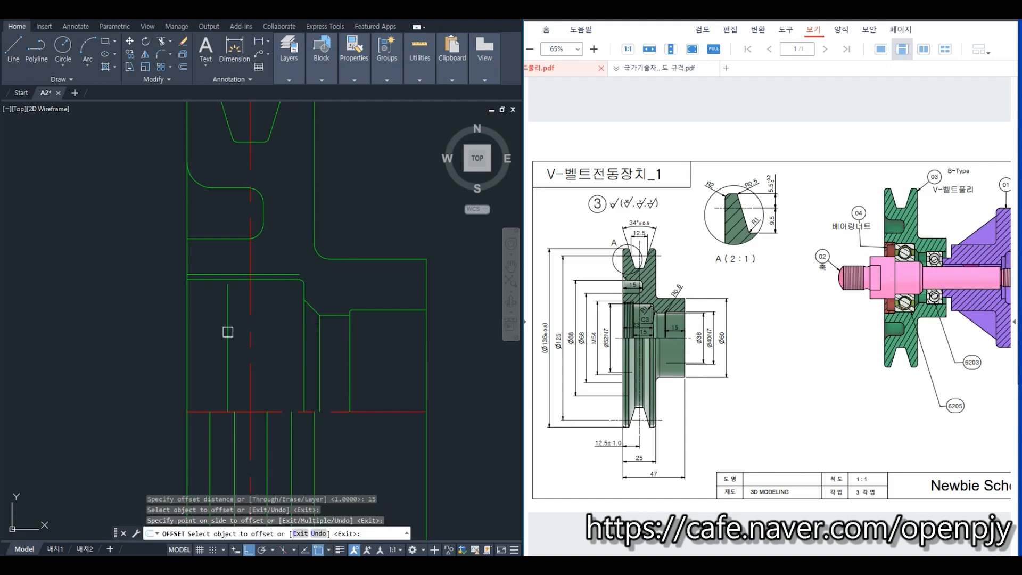
pyautogui.press('Return')
# - Extend the 15-offset vertical line up to the horizontal line 1 above the 52/2 bore line
pyautogui.write('ex')
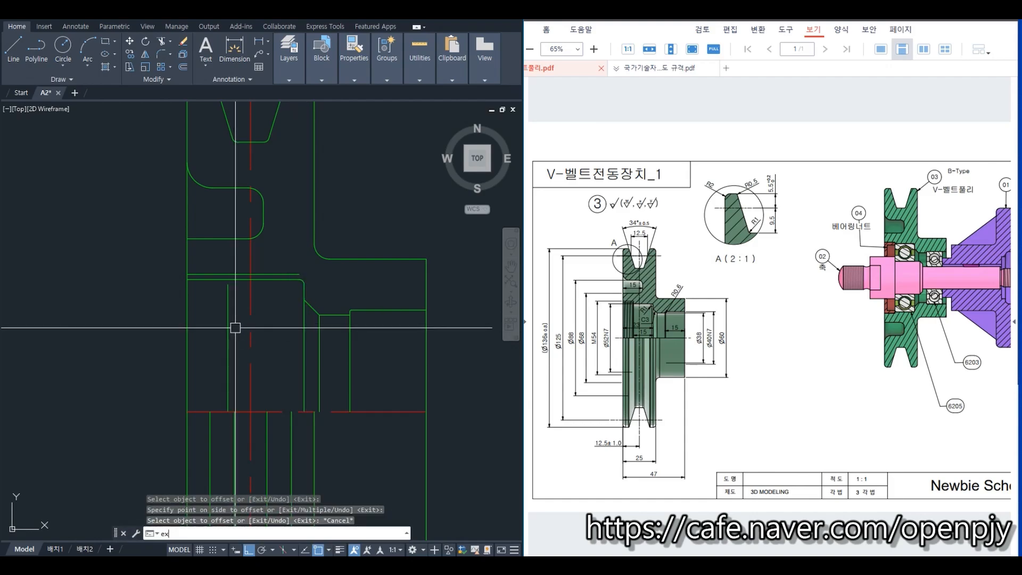
pyautogui.press('Return')
pyautogui.click(223, 275)
pyautogui.press('Return')
pyautogui.click(225, 304)
pyautogui.press('Escape')
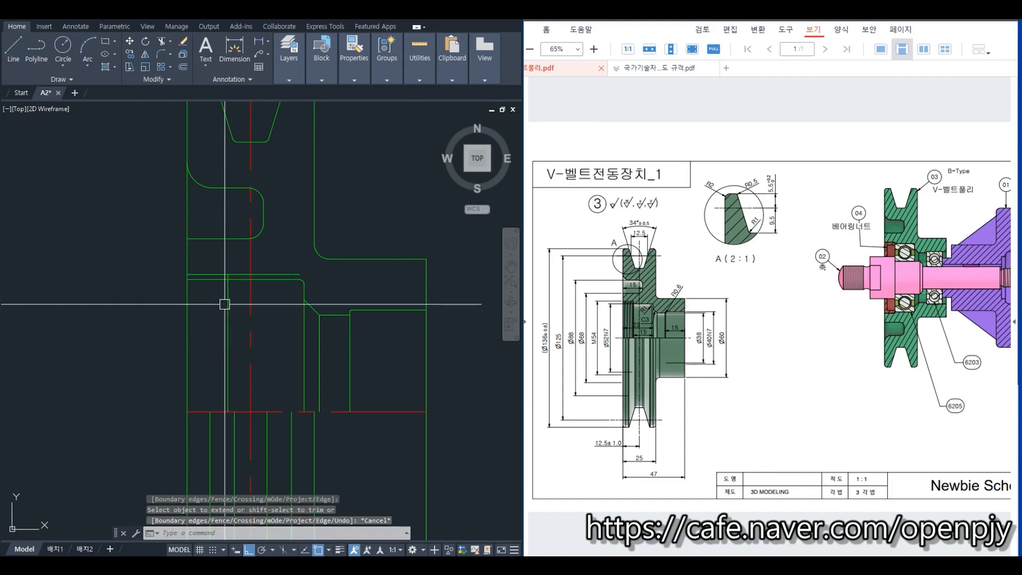
# - Fillet the 15-offset vertical line and the horizontal line above the 52/2 bore with radius 0 to form a sharp corner
pyautogui.write('f')
pyautogui.press('Return')
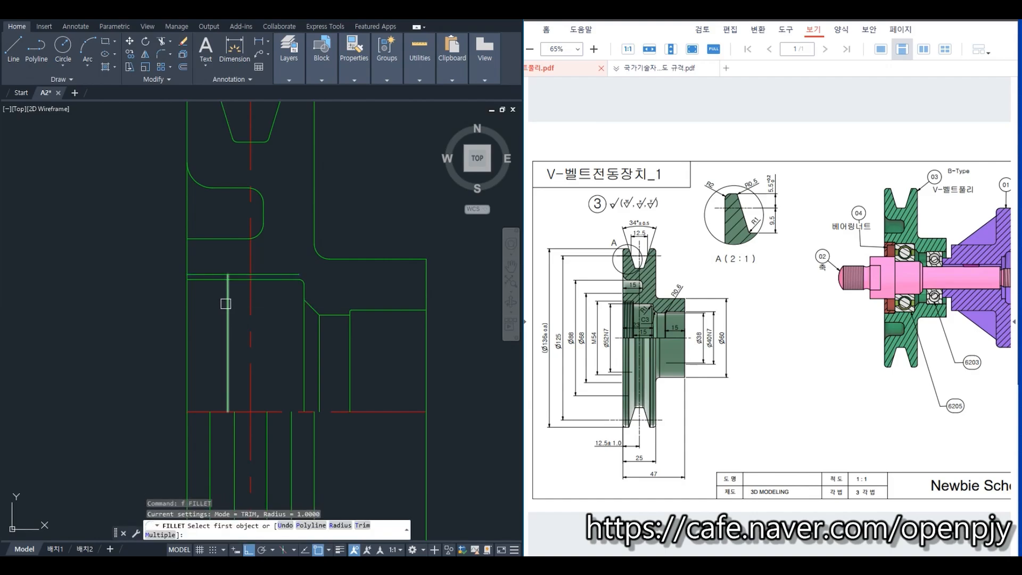
pyautogui.write('r')
pyautogui.press('Return')
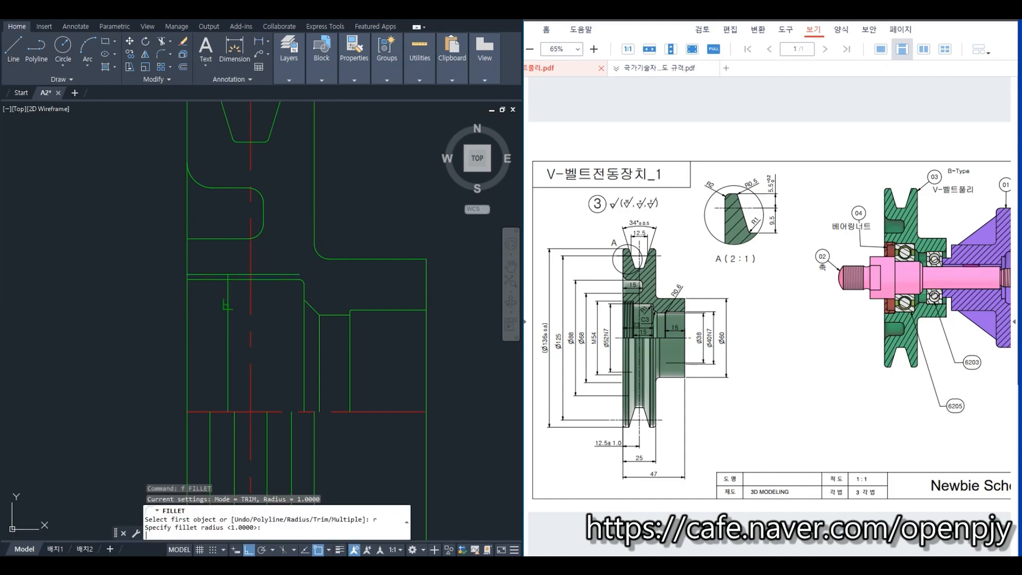
pyautogui.write('0')
pyautogui.press('Return')
pyautogui.click(228, 288)
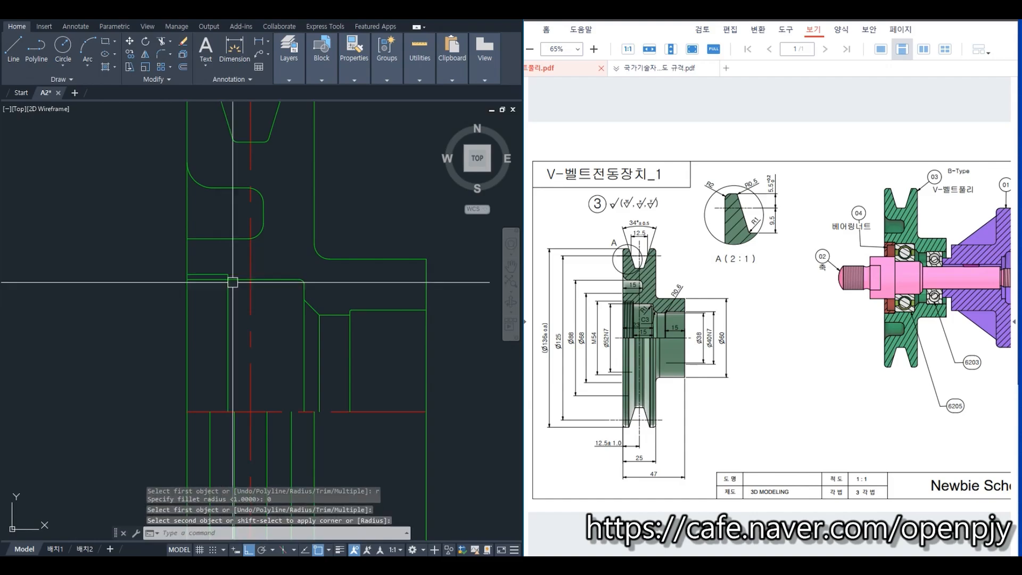
# - Move the short horizontal thread line above the bore to the 가는선 layer
pyautogui.scroll(2, 231, 280)
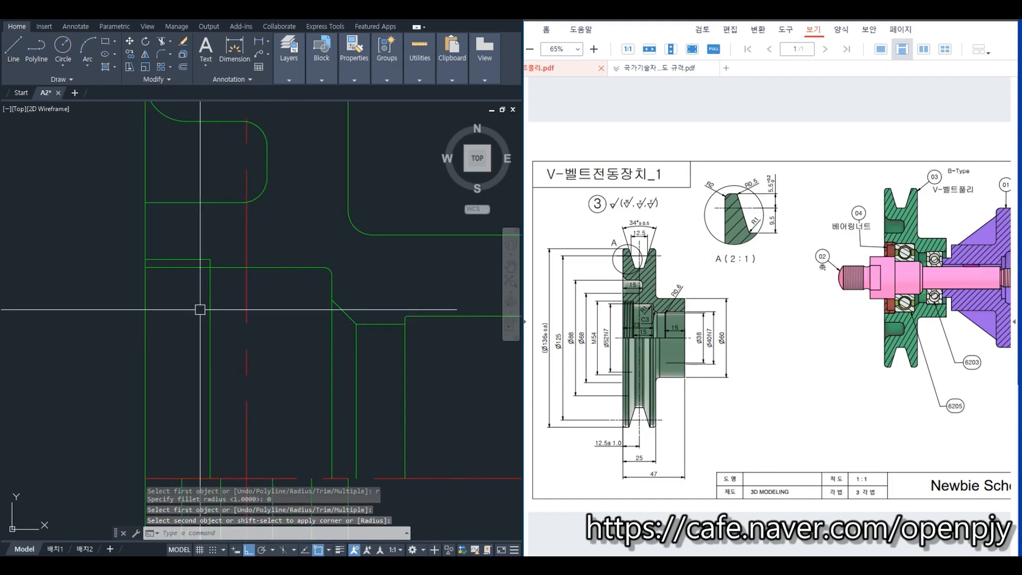
pyautogui.scroll(2, 186, 282)
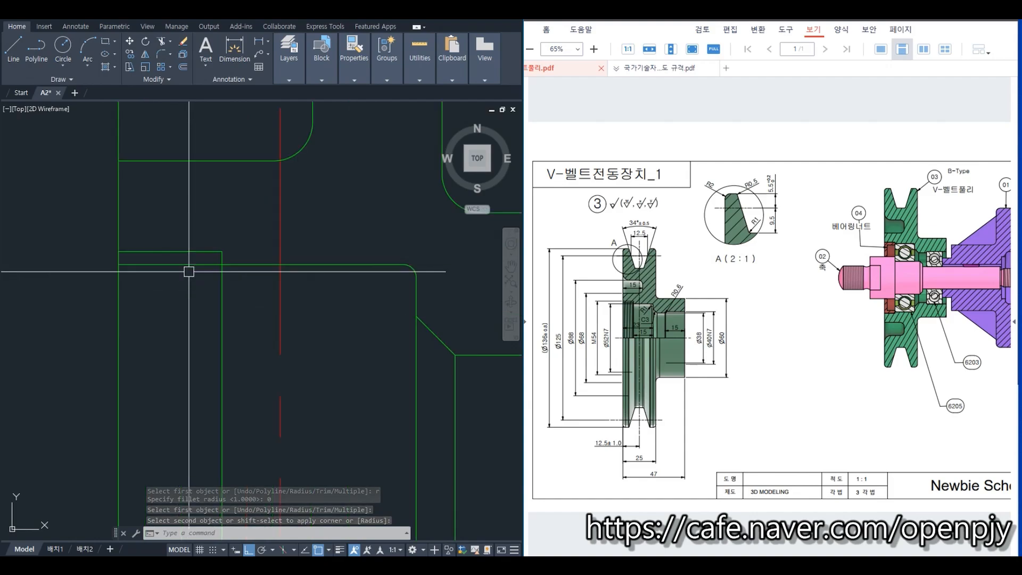
pyautogui.click(178, 250)
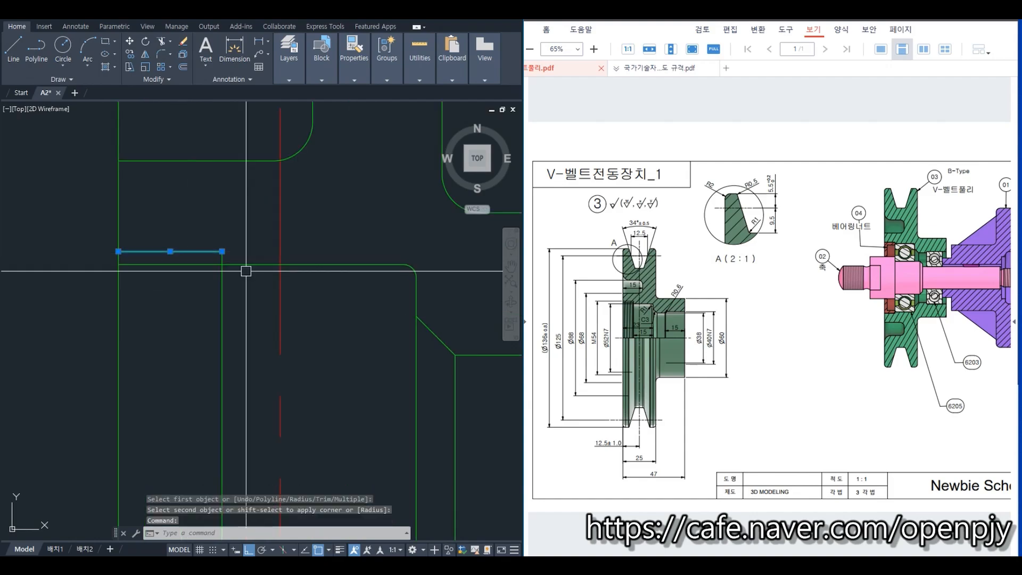
pyautogui.click(290, 56)
pyautogui.click(378, 94)
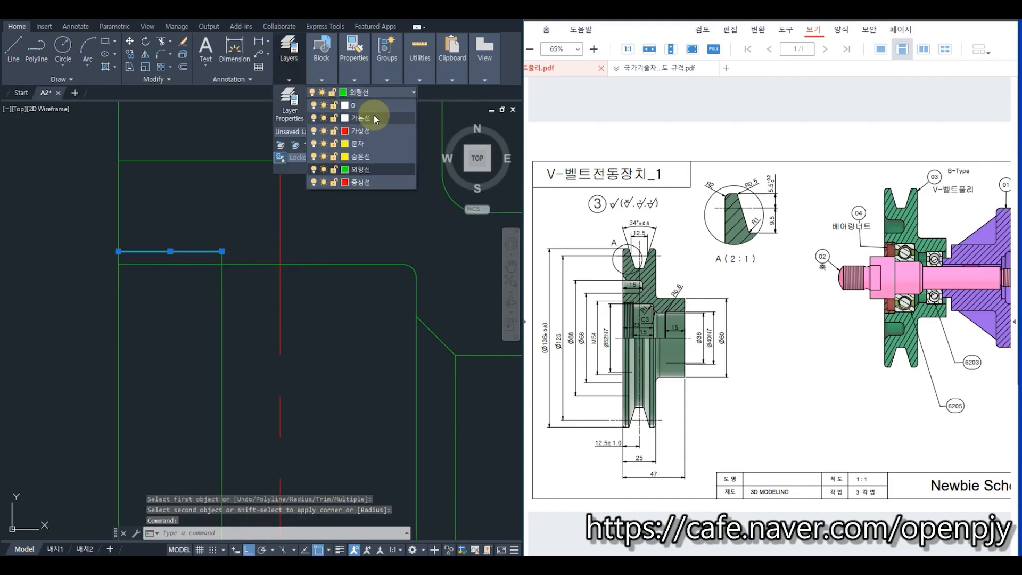
pyautogui.click(373, 117)
pyautogui.press('Escape')
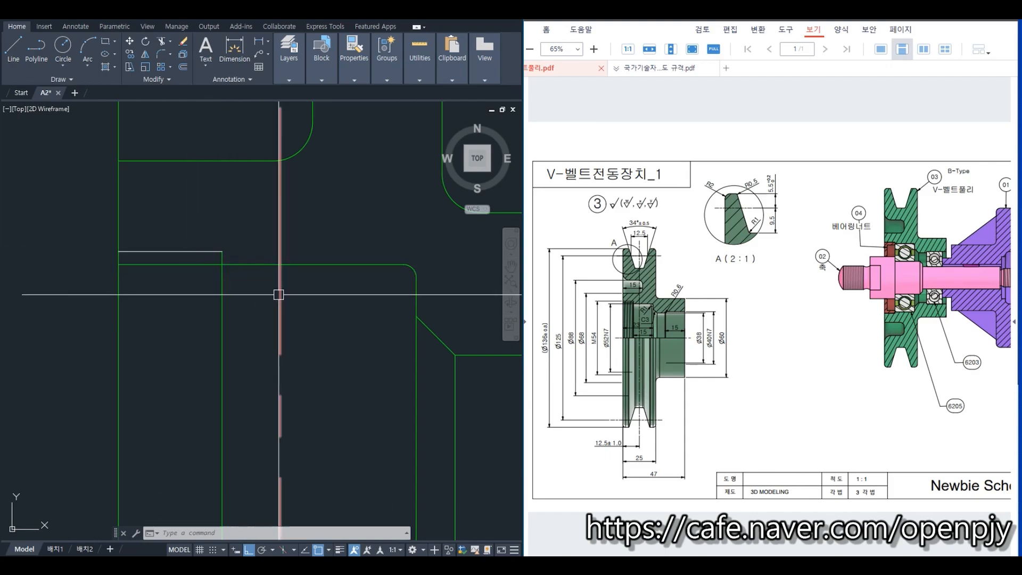
# - Place a construction line at -30 degrees through the corner at the end of the thread line
pyautogui.write('xl')
pyautogui.press('Return')
pyautogui.write('a')
pyautogui.press('Return')
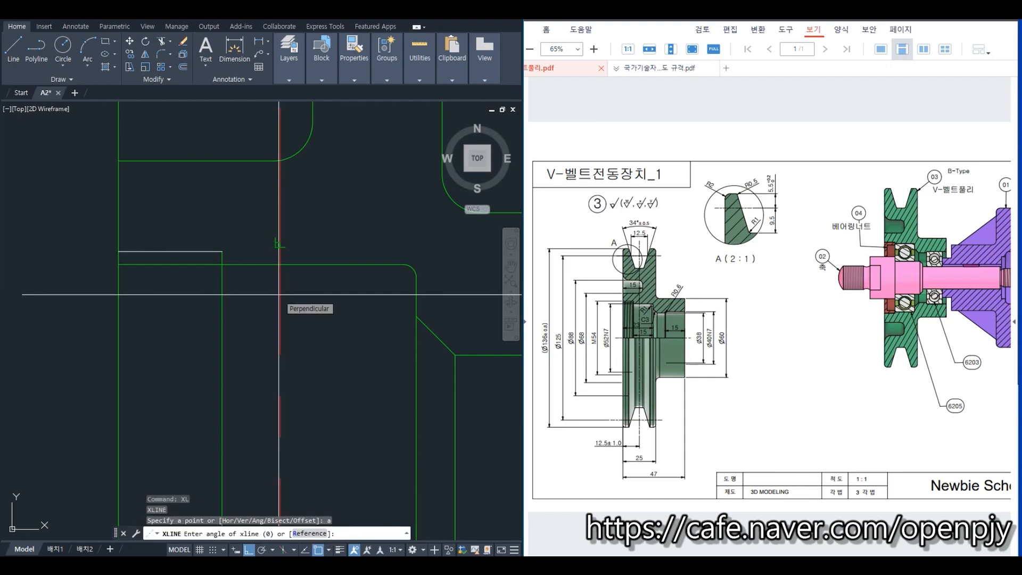
pyautogui.write('-30')
pyautogui.press('Return')
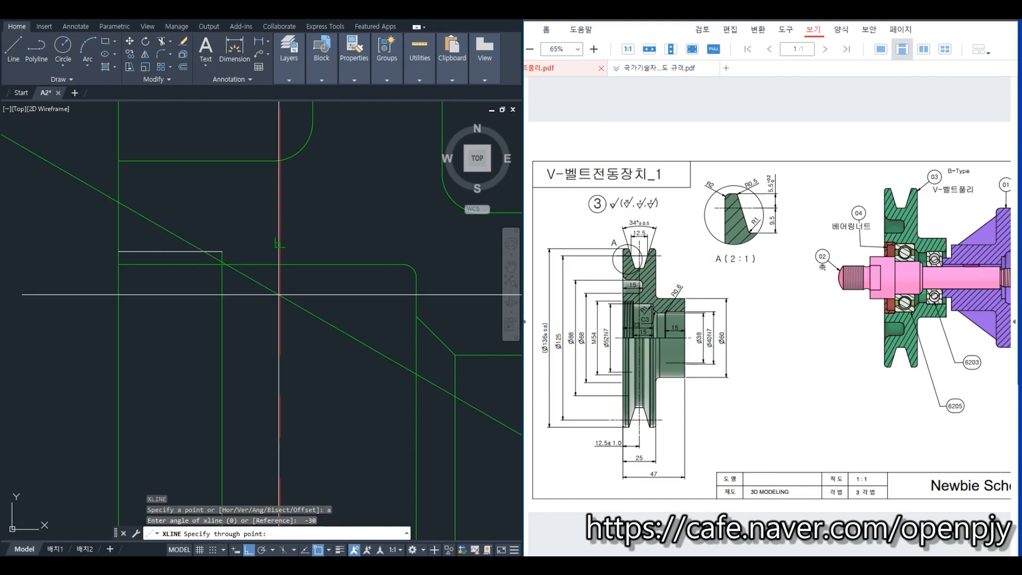
pyautogui.click(222, 251)
pyautogui.press('Escape')
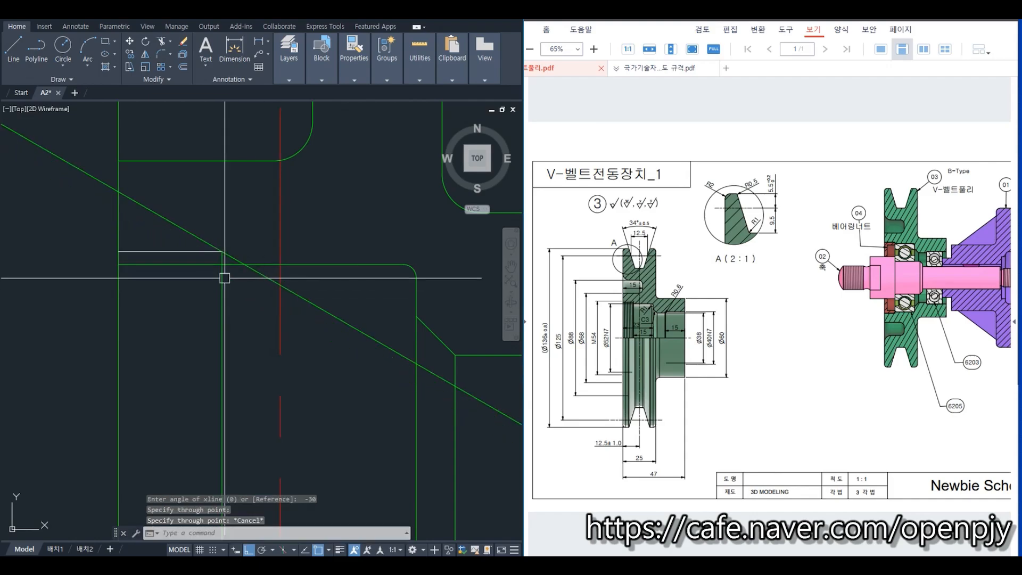
pyautogui.scroll(2, 226, 277)
pyautogui.write('tr')
pyautogui.press('Return')
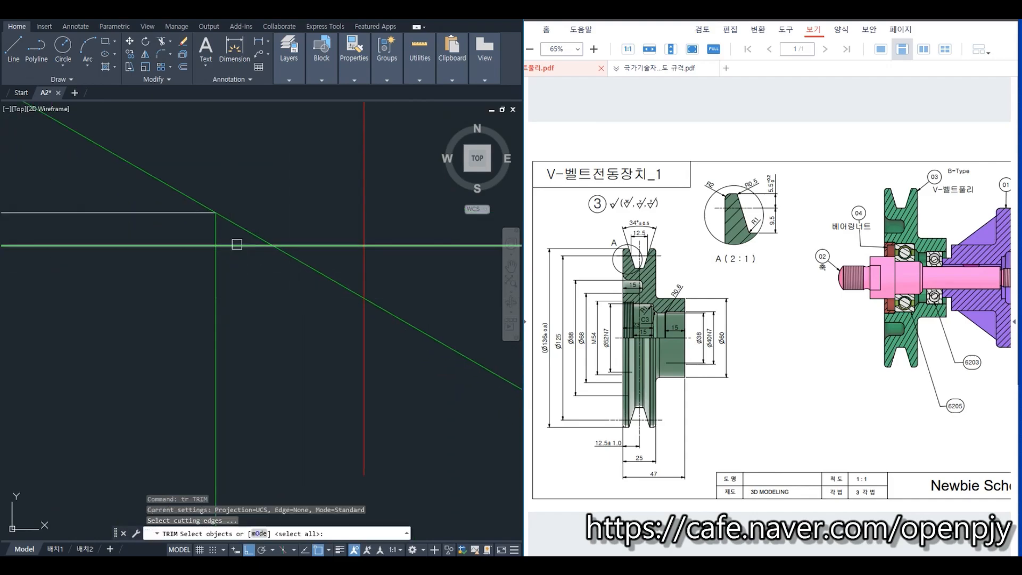
pyautogui.press('Return')
pyautogui.press('Escape')
pyautogui.press('Escape')
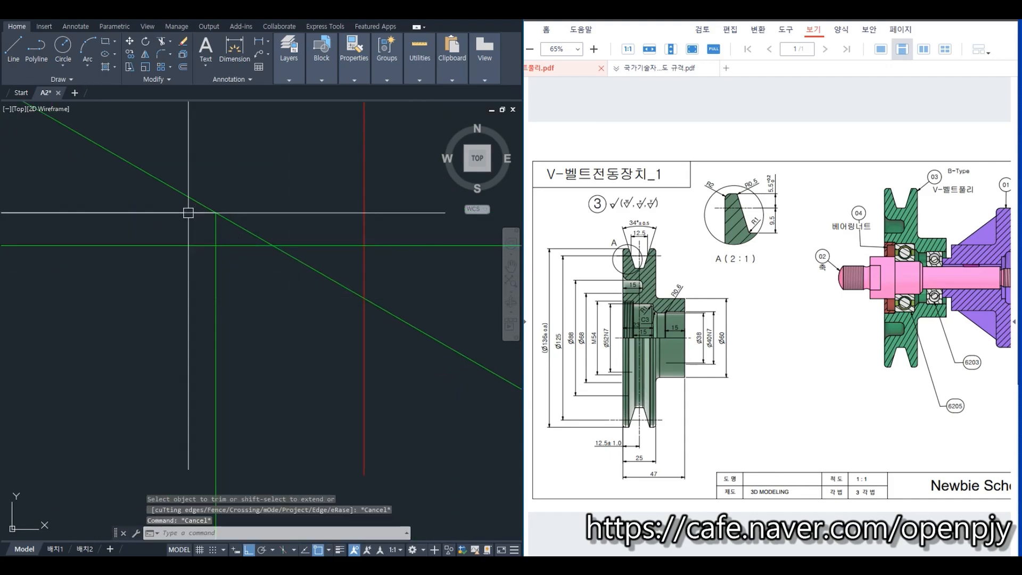
# - Trim the -30 degree construction line to the short segment between the thread line's end and the bore line
pyautogui.press('Return')
pyautogui.click(241, 246)
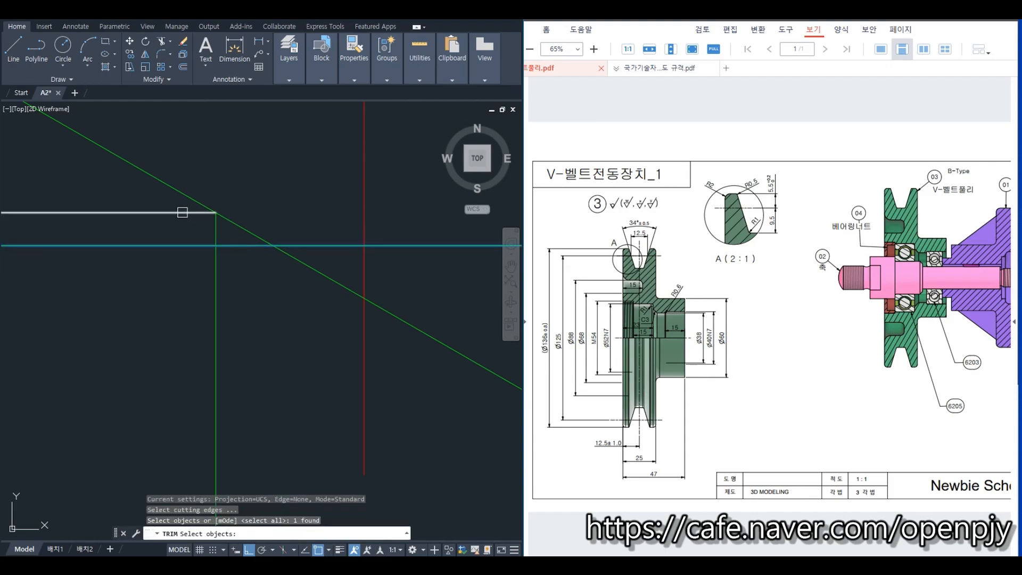
pyautogui.press('Return')
pyautogui.click(183, 192)
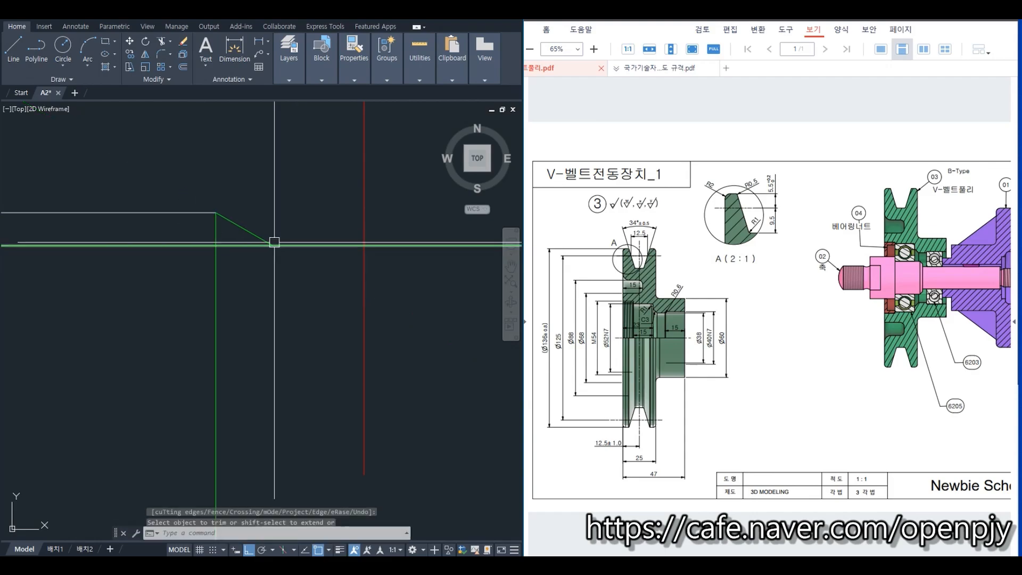
pyautogui.press('Escape')
# - Match the properties of the thin thread line onto the short sloped segment at its end
pyautogui.click(190, 213)
pyautogui.write('m')
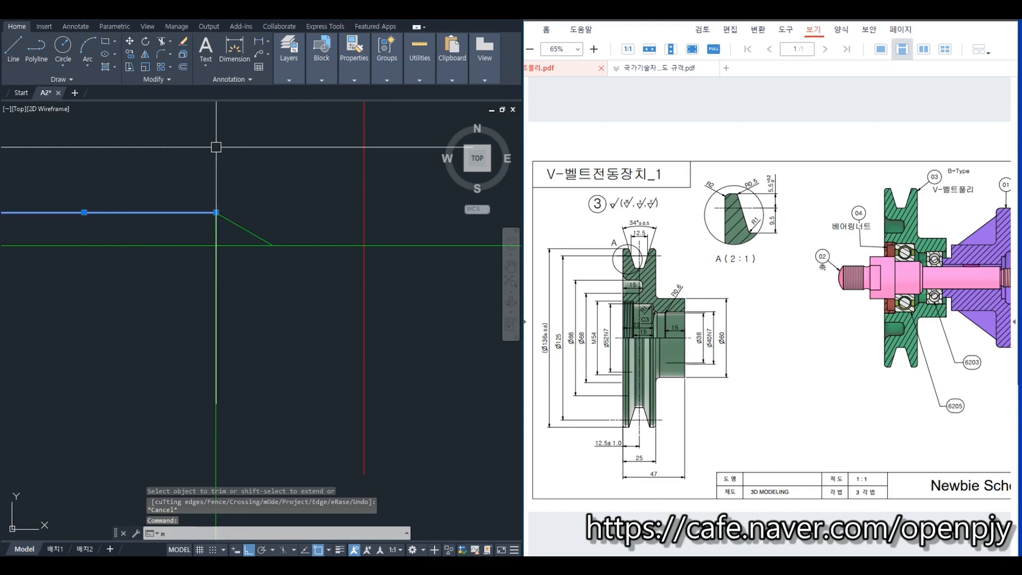
pyautogui.write('a')
pyautogui.press('Return')
pyautogui.press('Escape')
pyautogui.scroll(-5, 289, 287)
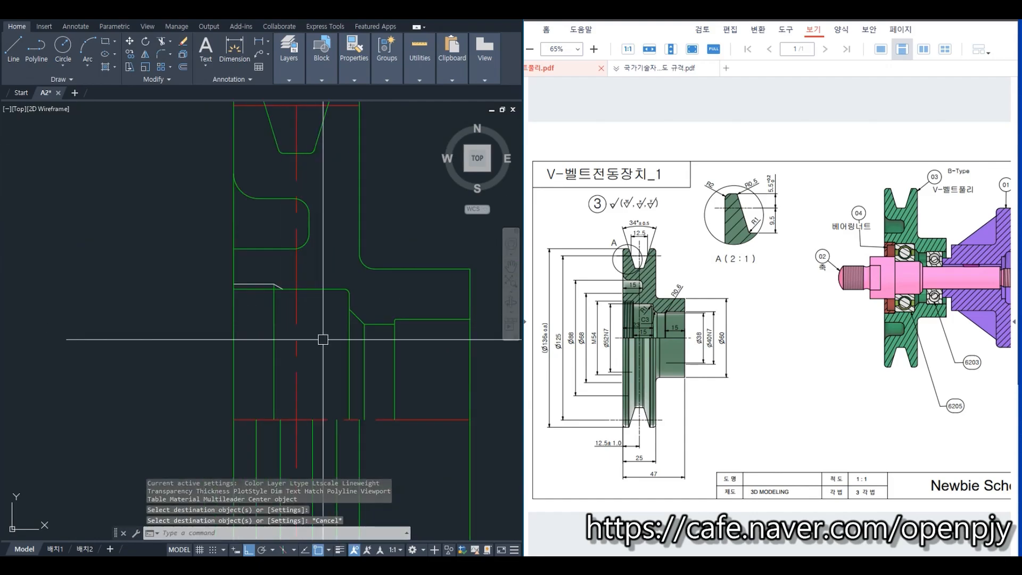
# - Draw a tilted ellipse around the left half of the rim and its groove flank as the detail boundary
pyautogui.scroll(3, 395, 333)
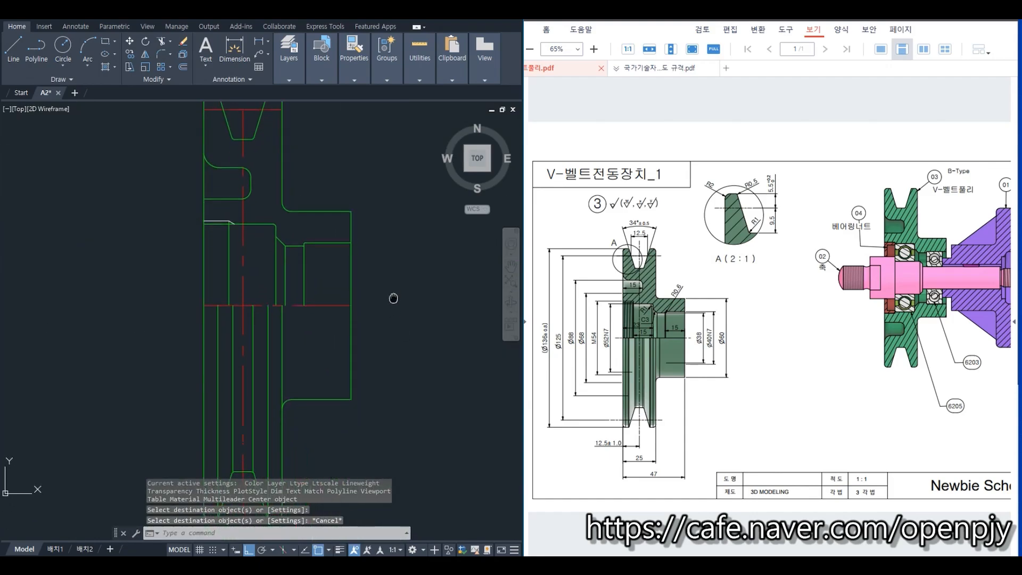
pyautogui.scroll(-3, 402, 304)
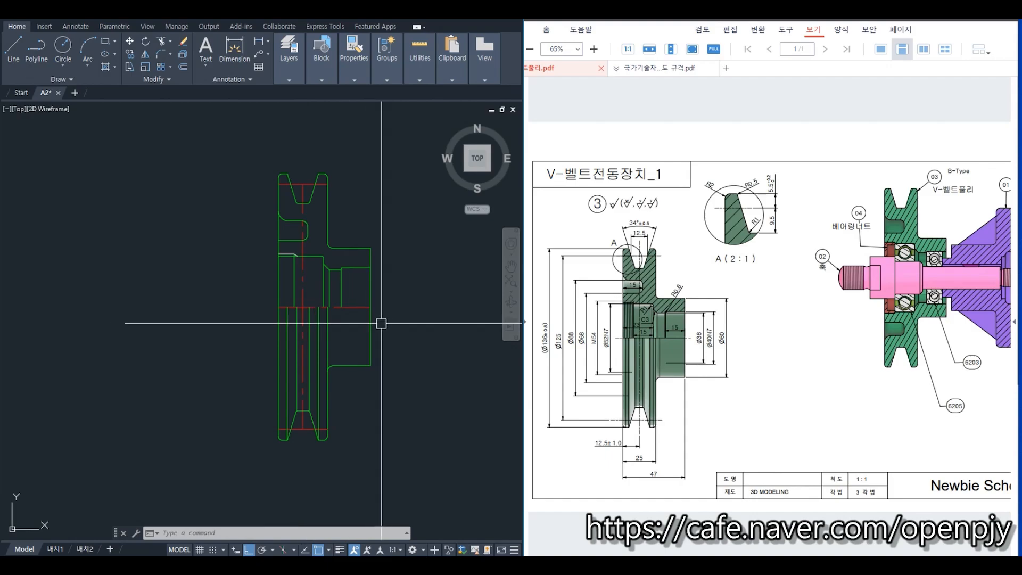
pyautogui.moveTo(390, 323); pyautogui.dragTo(320, 323, button='middle')
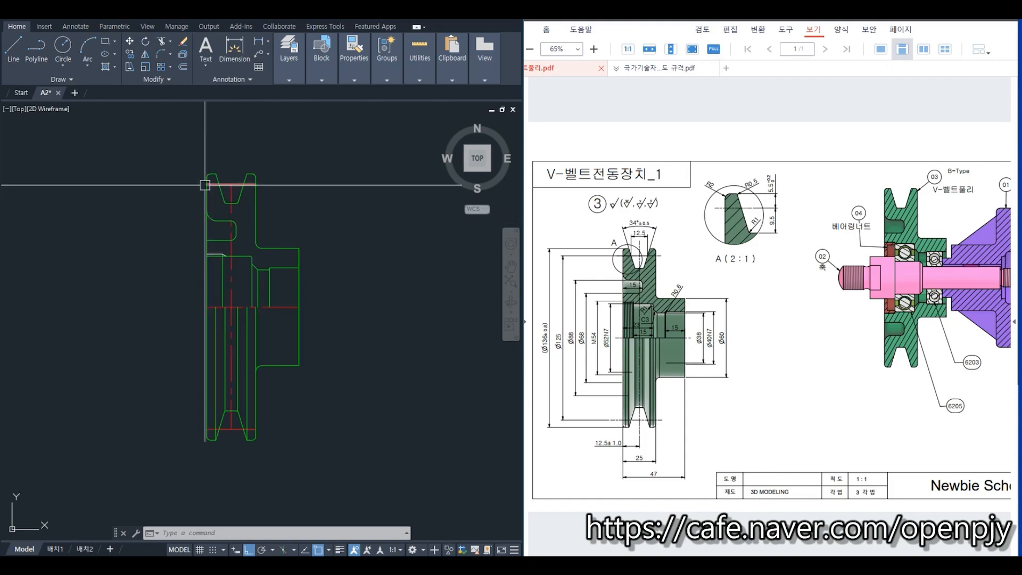
pyautogui.scroll(4, 206, 184)
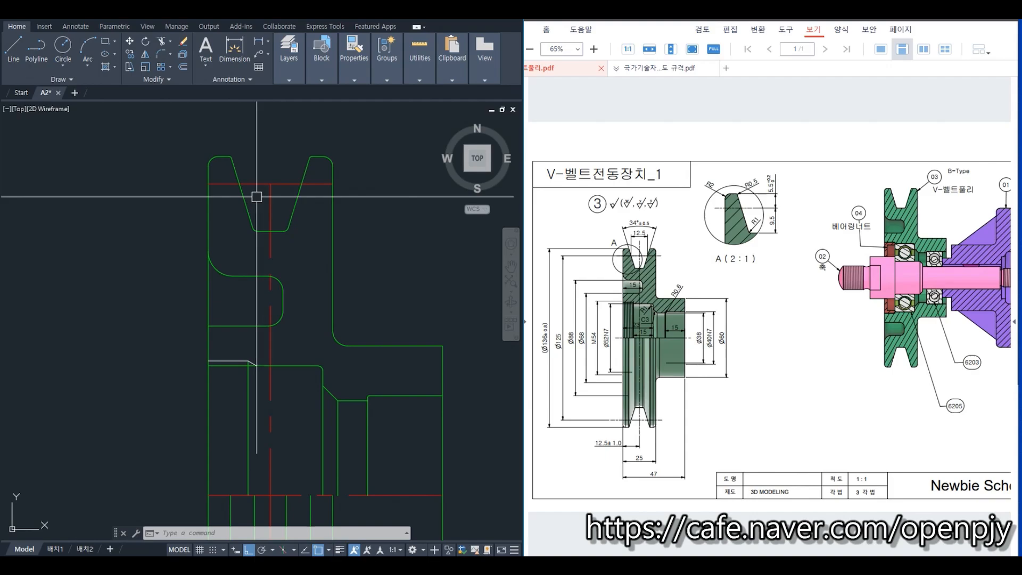
pyautogui.press('Return')
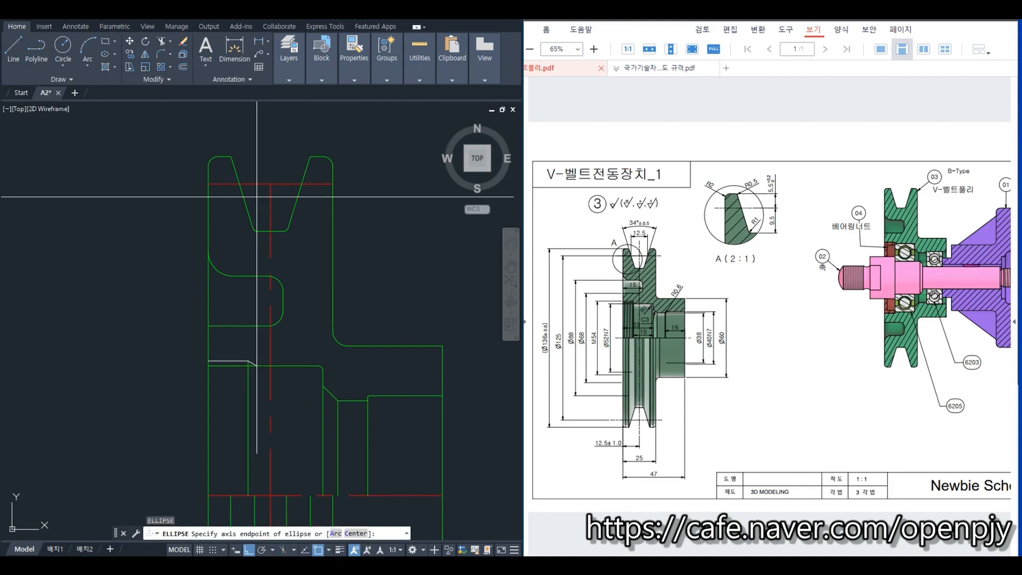
pyautogui.write('c')
pyautogui.press('Return')
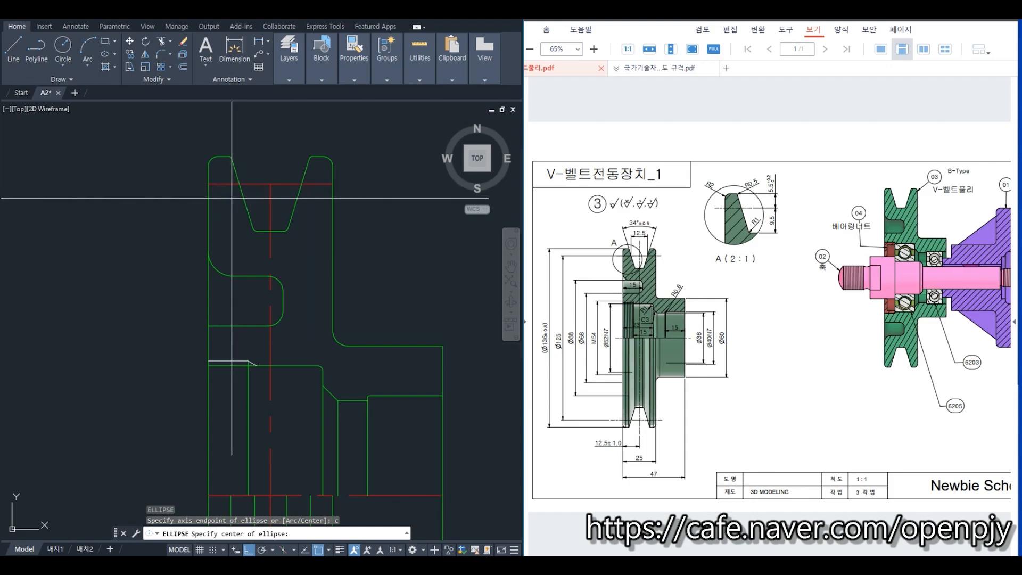
pyautogui.click(231, 198)
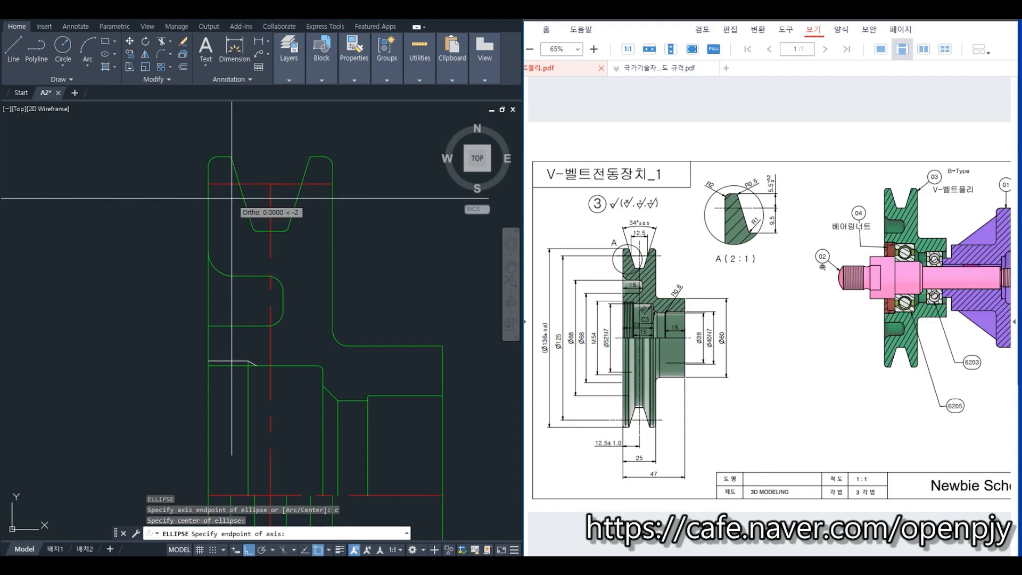
pyautogui.click(203, 135)
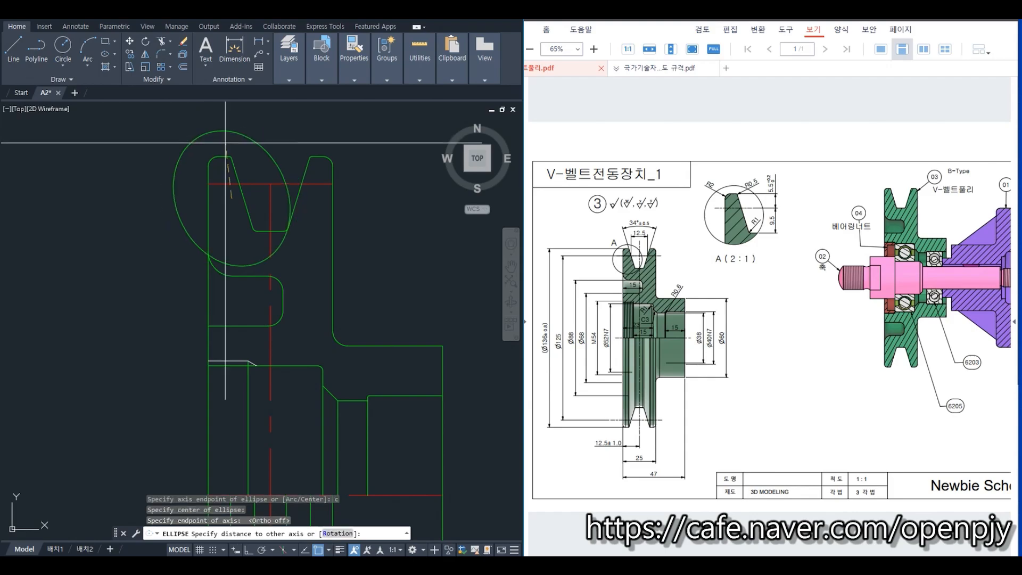
pyautogui.click(265, 172)
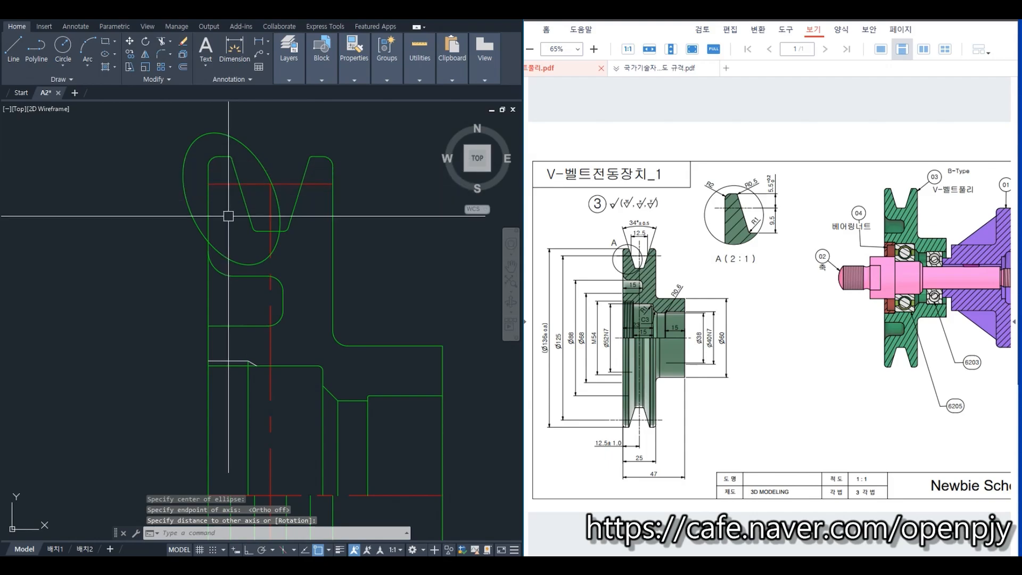
# - Move the detail boundary ellipse to the 가는선 layer
pyautogui.click(246, 152)
pyautogui.click(289, 71)
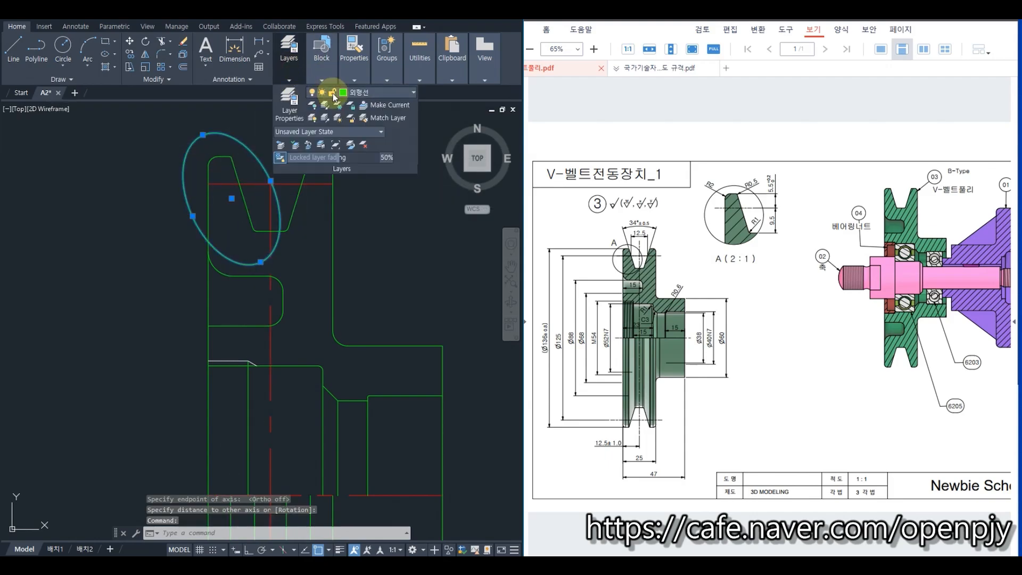
pyautogui.click(363, 94)
pyautogui.click(362, 118)
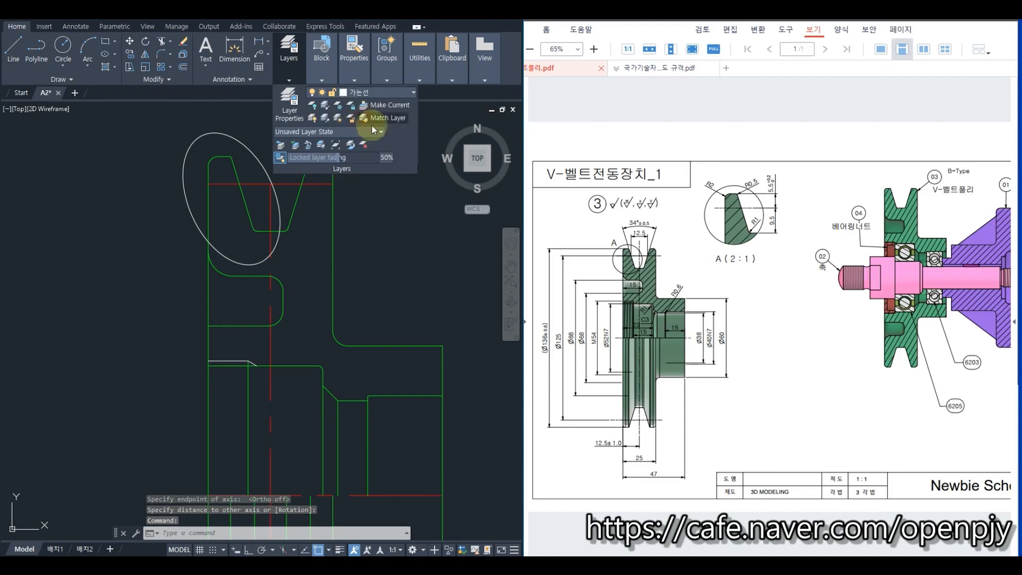
pyautogui.press('Escape')
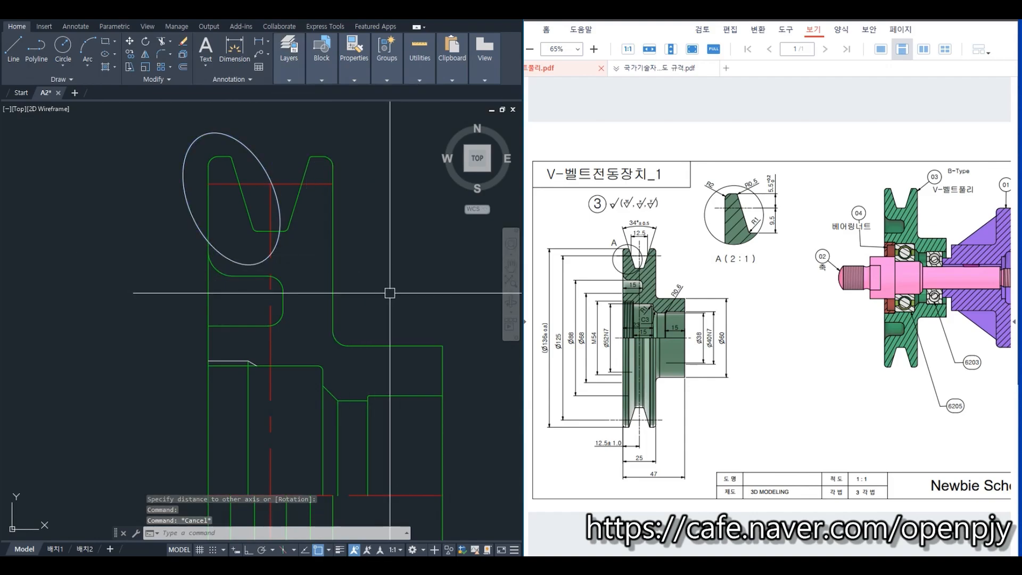
# - Copy the ellipse and the rim geometry crossing it to the empty area on the pulley's right side
pyautogui.write('co')
pyautogui.press('Return')
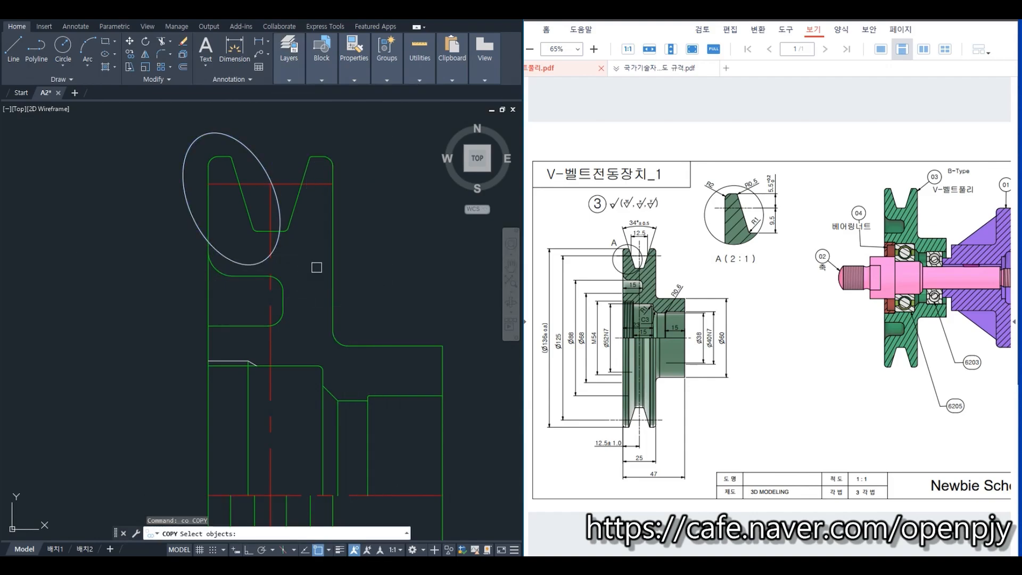
pyautogui.click(316, 268)
pyautogui.click(154, 117)
pyautogui.press('Return')
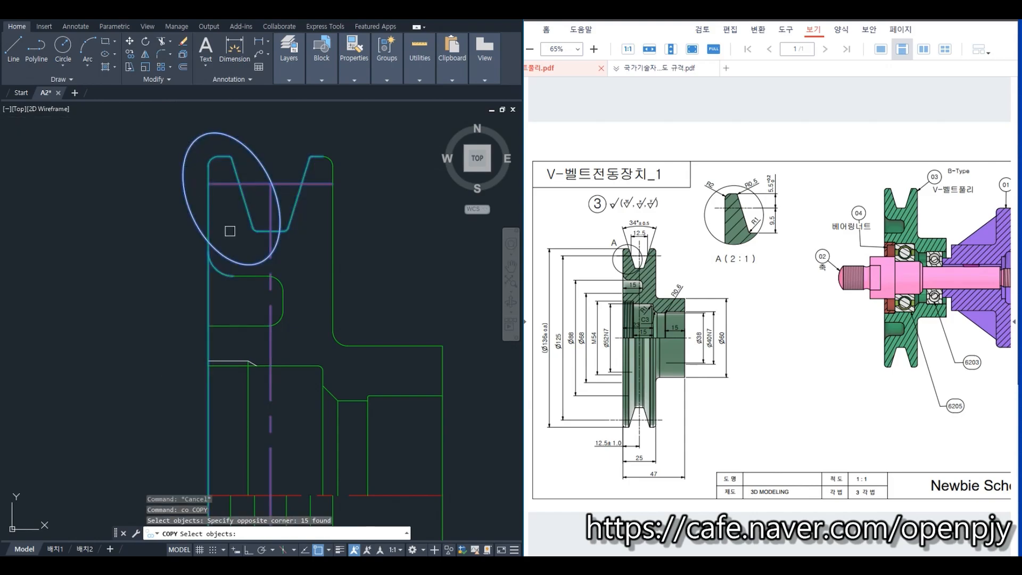
pyautogui.click(254, 230)
pyautogui.scroll(-4, 274, 272)
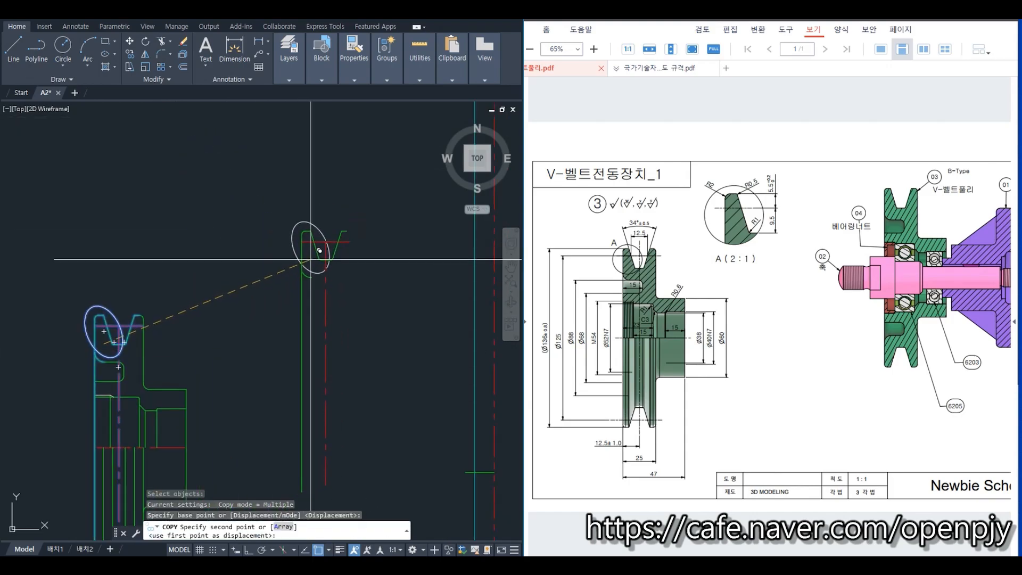
pyautogui.click(322, 245)
pyautogui.press('Escape')
# - Trim the copied rim profile and centre lines where they extend beyond the detail ellipse
pyautogui.scroll(2, 347, 262)
pyautogui.scroll(2, 347, 261)
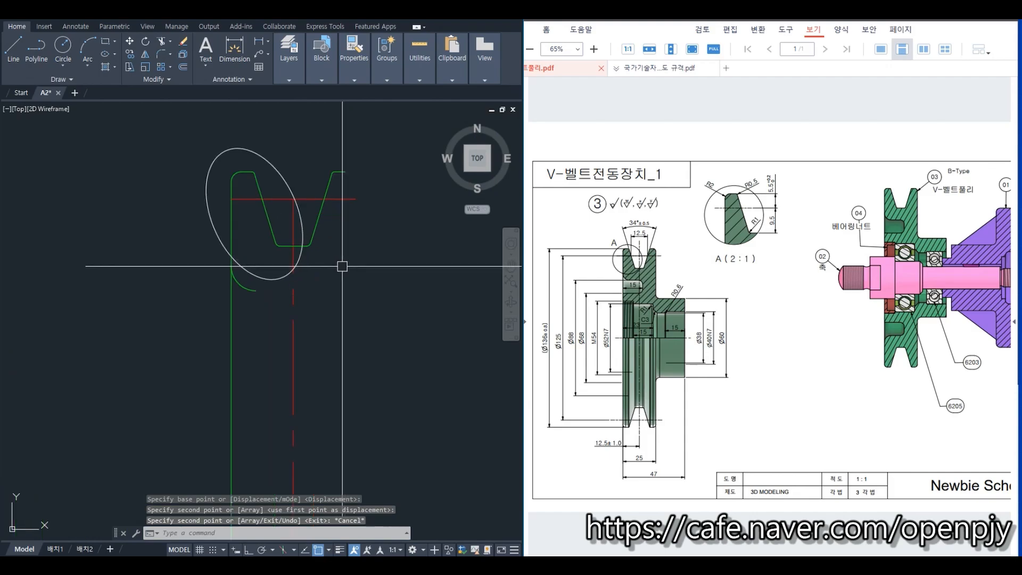
pyautogui.write('tr')
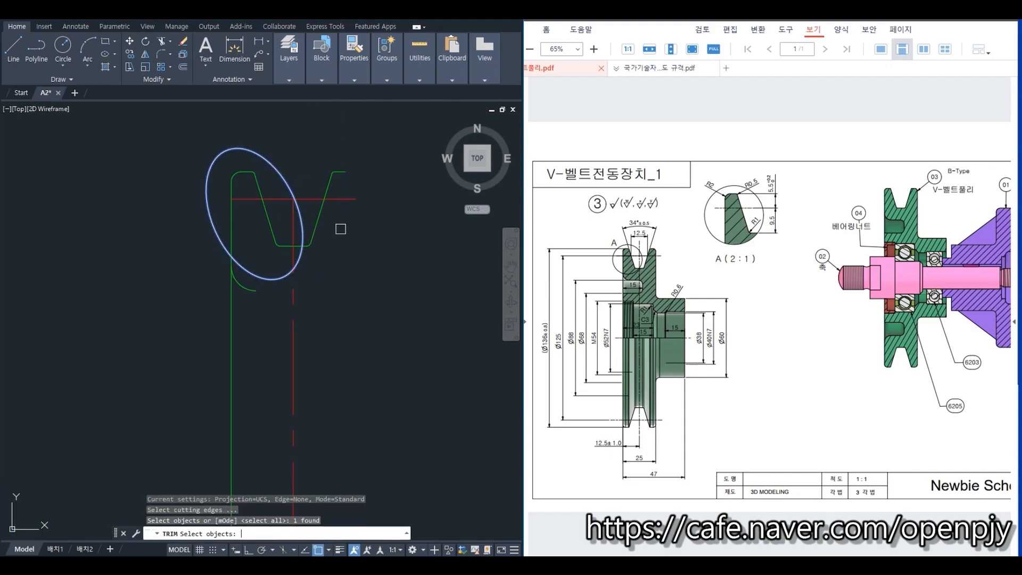
pyautogui.press('Return')
pyautogui.click(314, 233)
pyautogui.scroll(6, 313, 242)
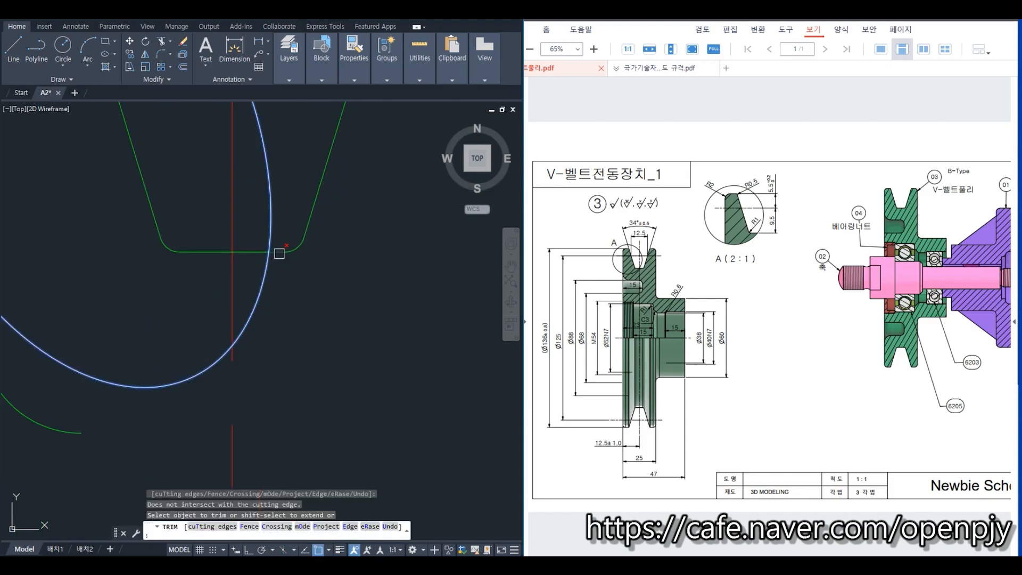
pyautogui.press('Escape')
# - Extend the horizontal pitch line in the detail copy to the ellipse boundary on its left side
pyautogui.scroll(-3, 250, 415)
pyautogui.write('ex')
pyautogui.press('Return')
pyautogui.scroll(-3, 193, 263)
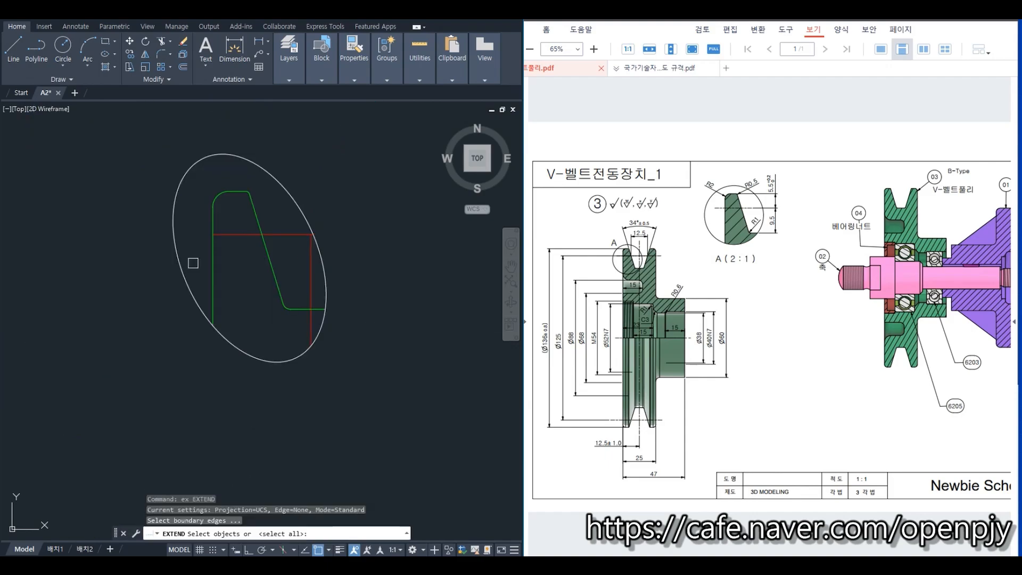
pyautogui.click(174, 236)
pyautogui.press('Return')
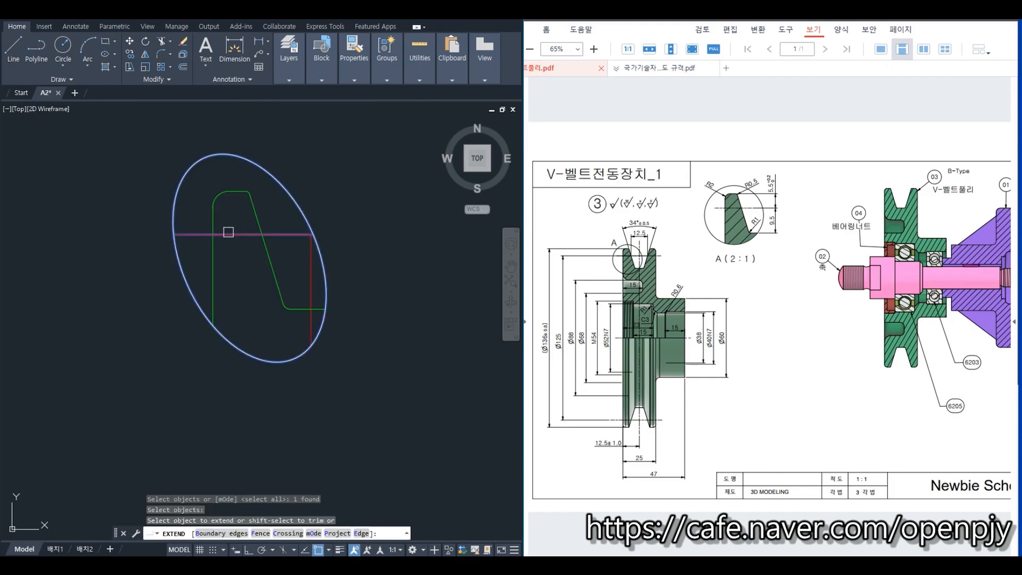
pyautogui.click(228, 233)
pyautogui.press('Escape')
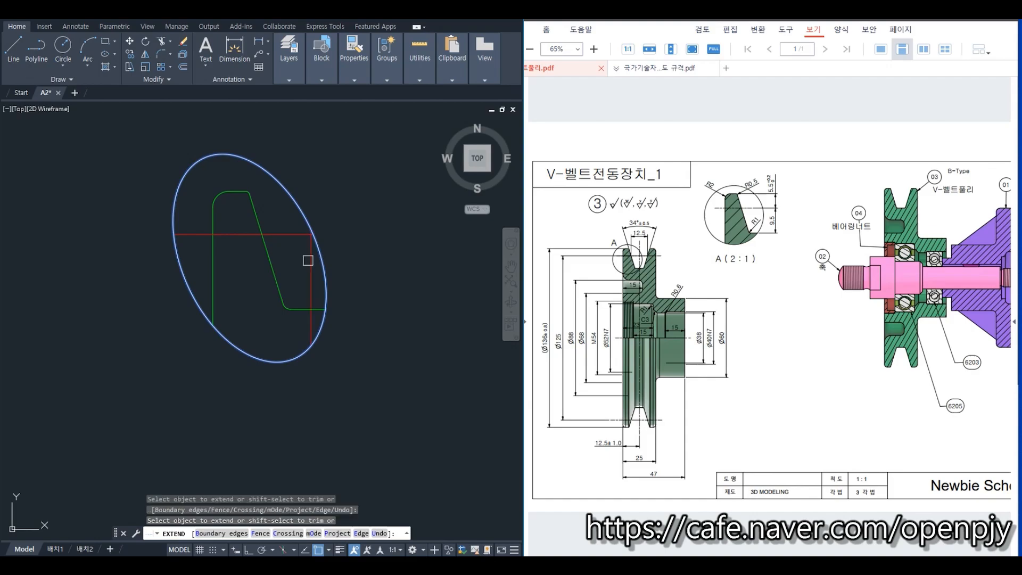
# - Scale the detail copy, including its ellipse, by a factor of 2 about a point near its centre
pyautogui.write('s')
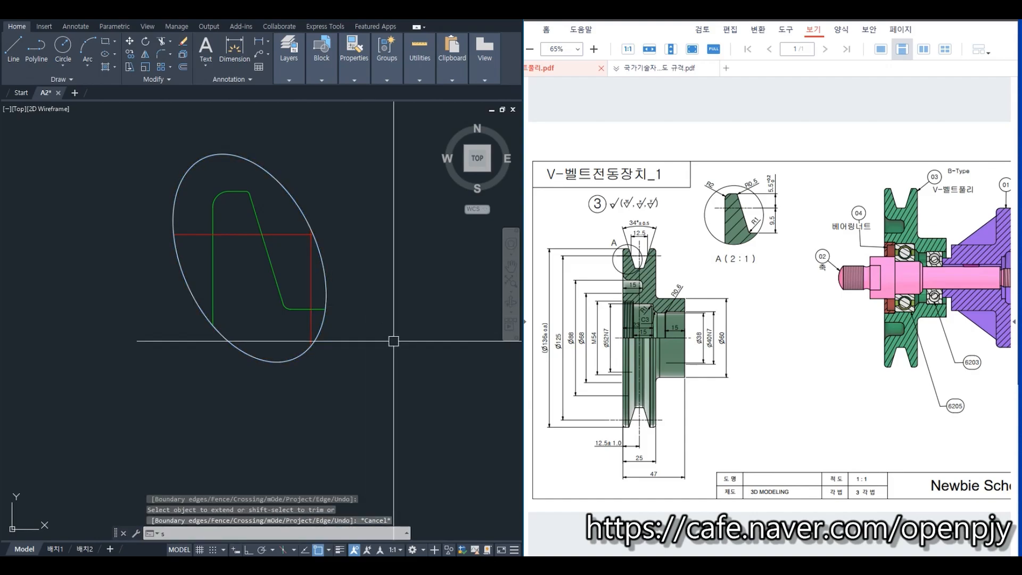
pyautogui.write('c')
pyautogui.press('Return')
pyautogui.click(355, 401)
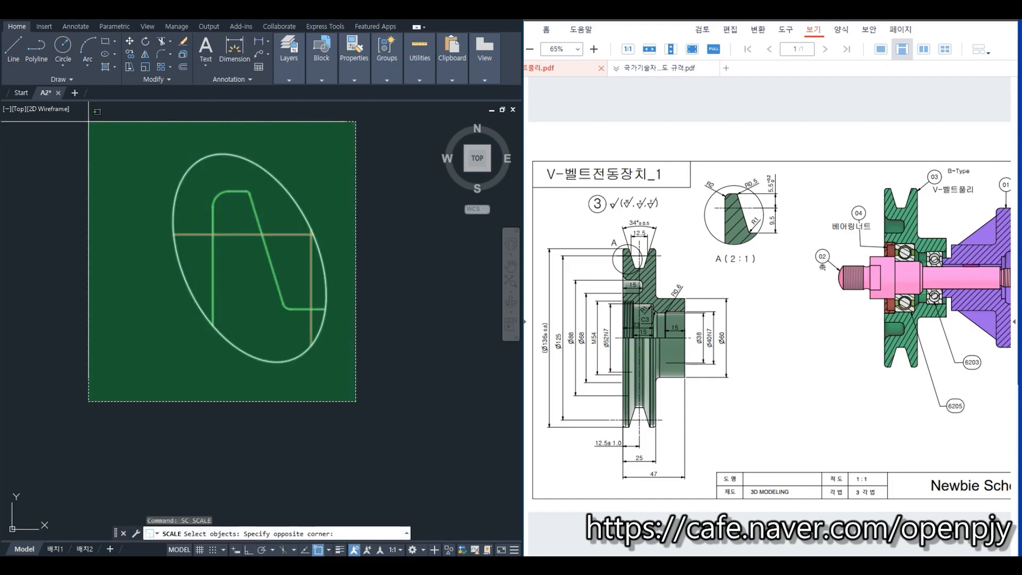
pyautogui.click(117, 148)
pyautogui.press('Return')
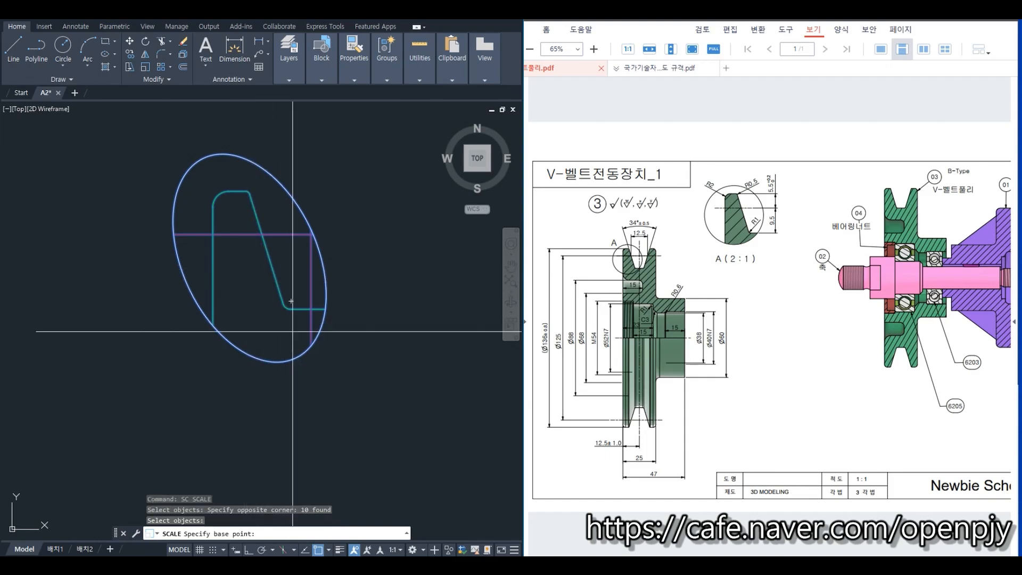
pyautogui.click(266, 250)
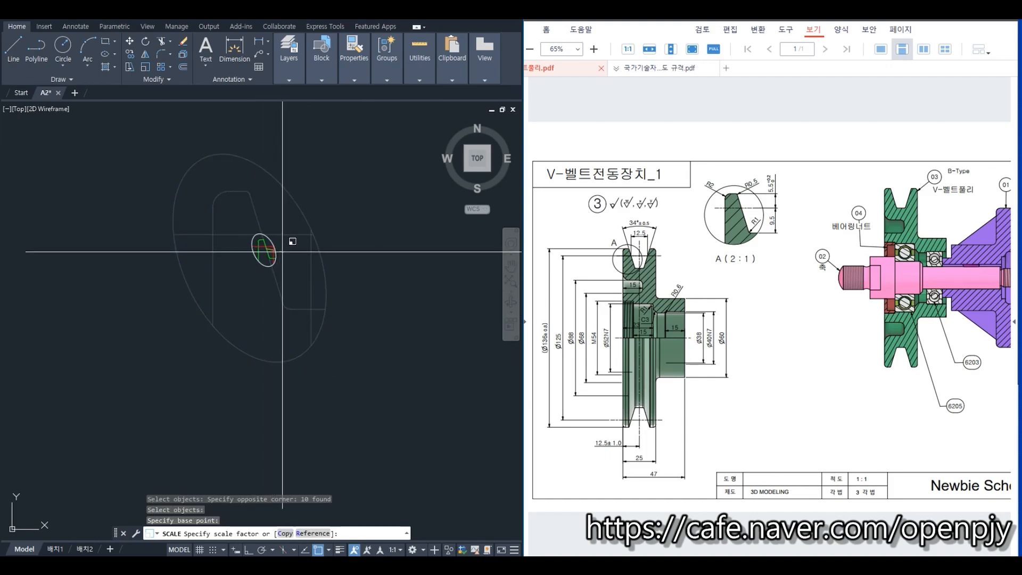
pyautogui.write('2')
pyautogui.press('Return')
pyautogui.scroll(-3, 287, 255)
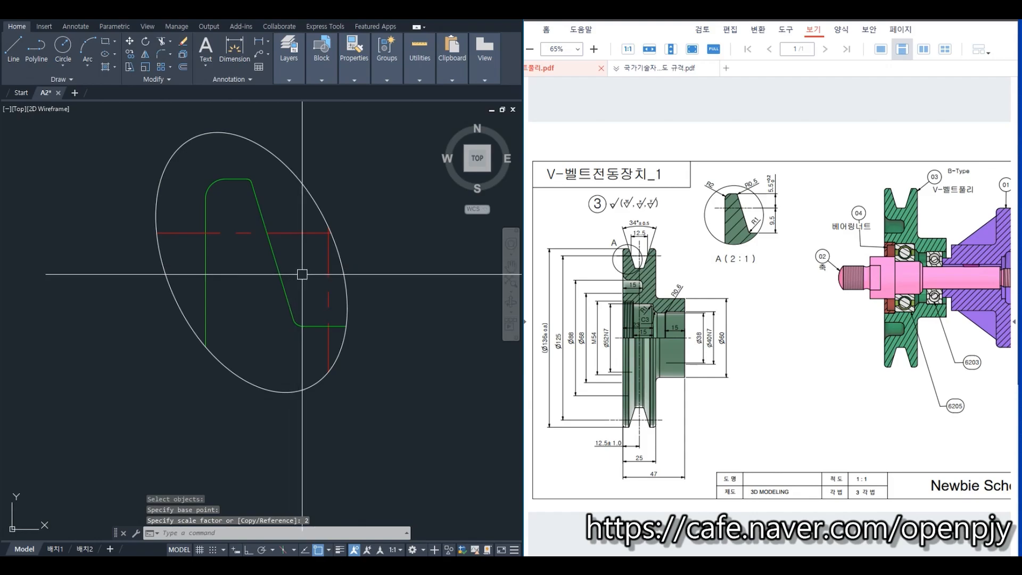
# - Hatch the rim cross-section inside the enlarged detail with the ANSI31 pattern, above and below the pitch line
pyautogui.write('h')
pyautogui.press('Return')
pyautogui.write('t')
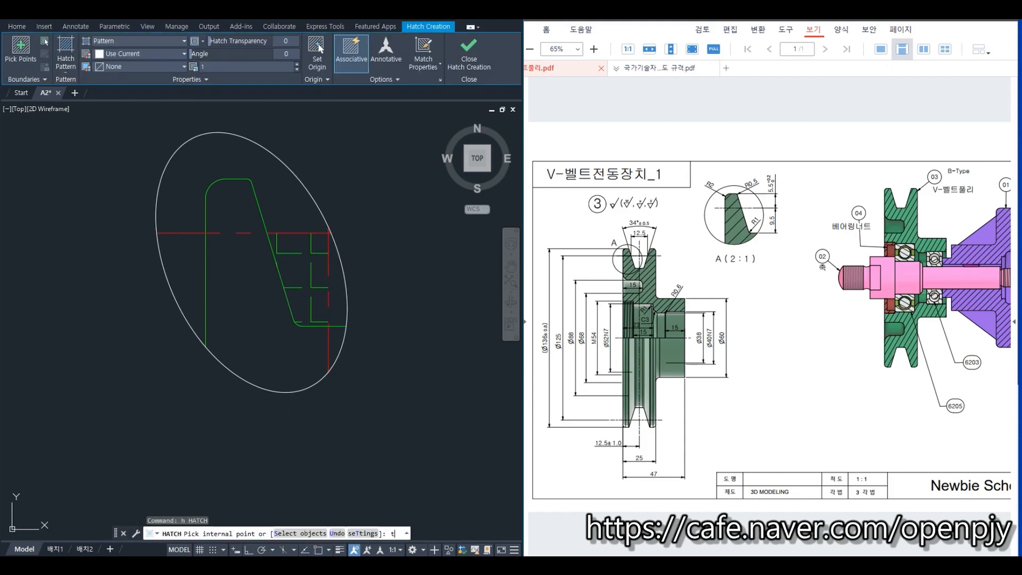
pyautogui.press('Return')
pyautogui.click(136, 83)
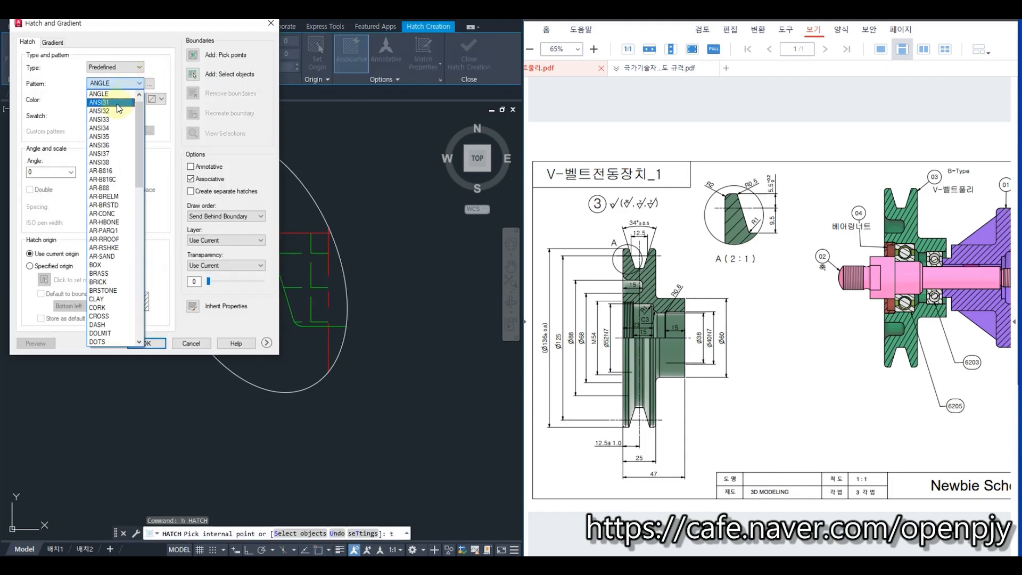
pyautogui.click(119, 103)
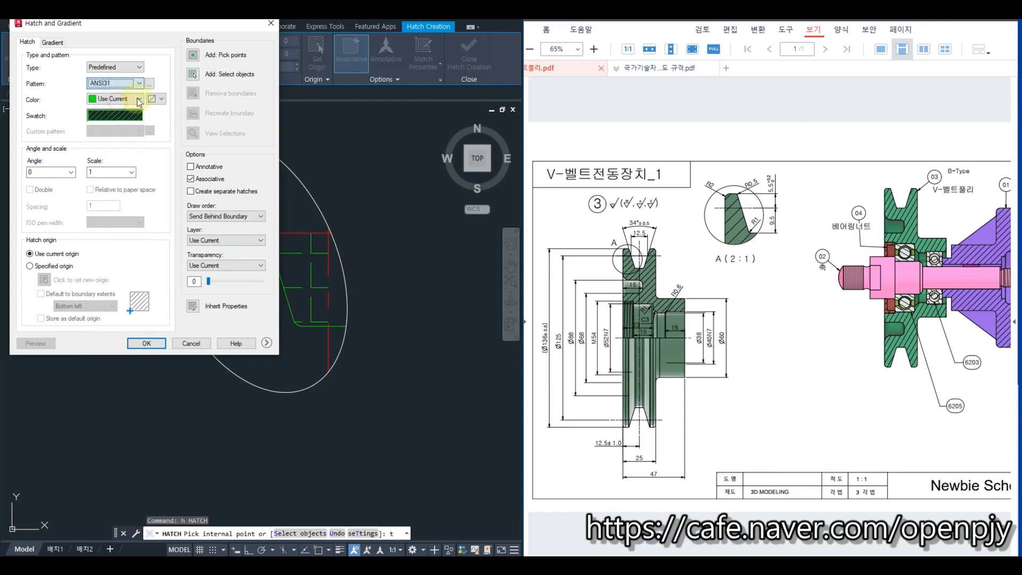
pyautogui.click(193, 55)
pyautogui.click(228, 215)
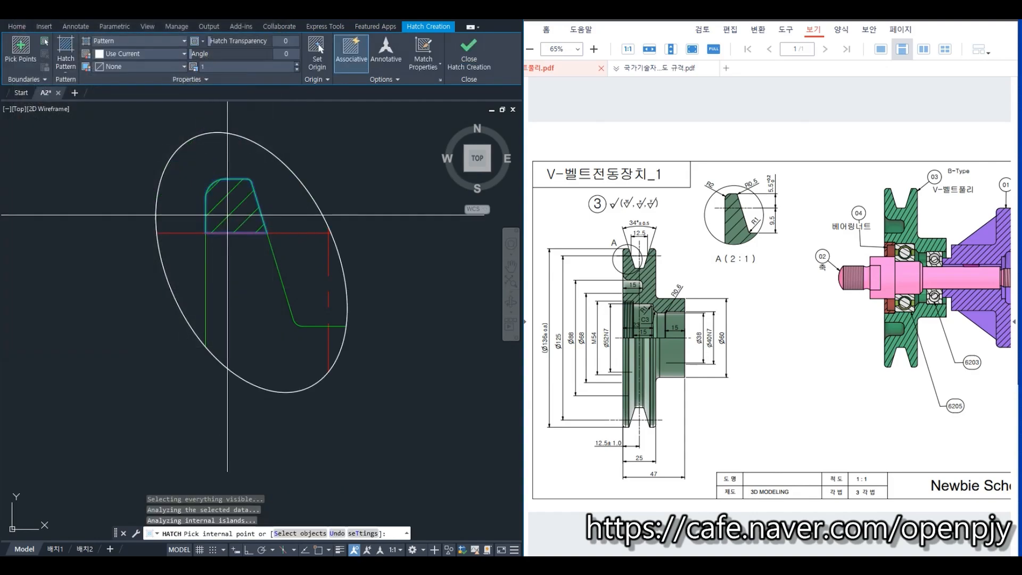
pyautogui.click(228, 286)
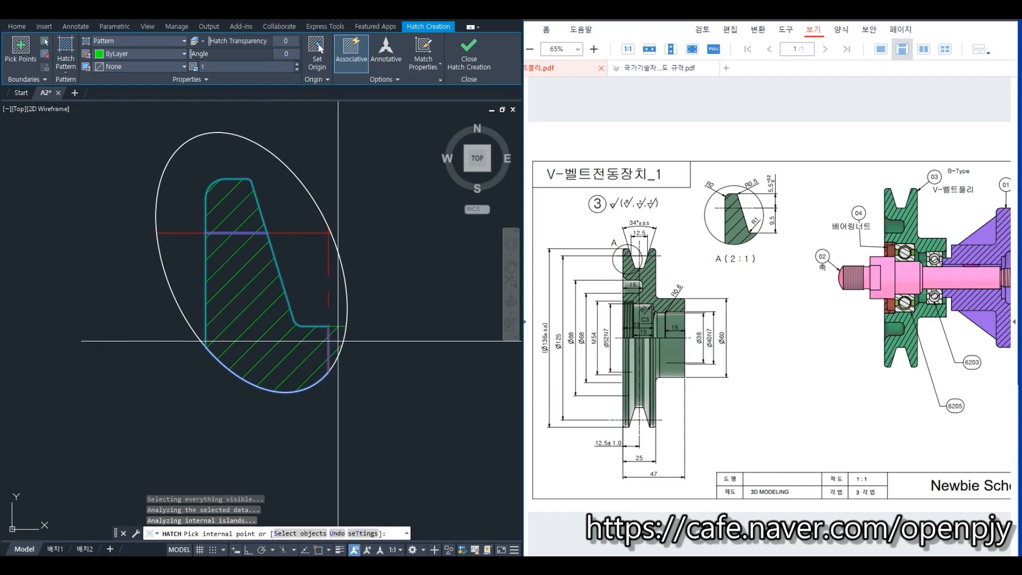
# - Assign the enlarged detail's hatch to the 가는선 layer
pyautogui.click(206, 80)
pyautogui.click(168, 90)
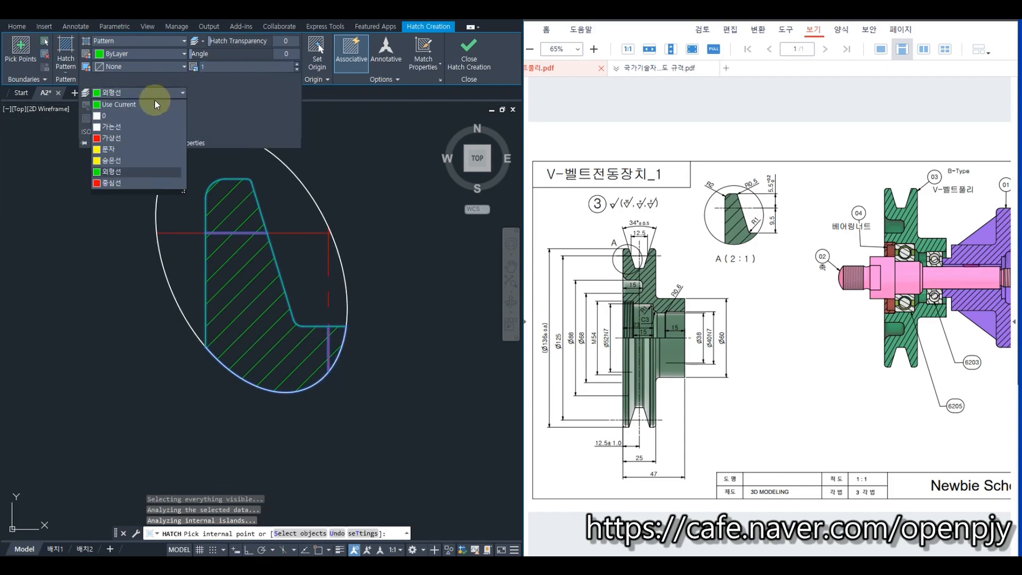
pyautogui.click(127, 127)
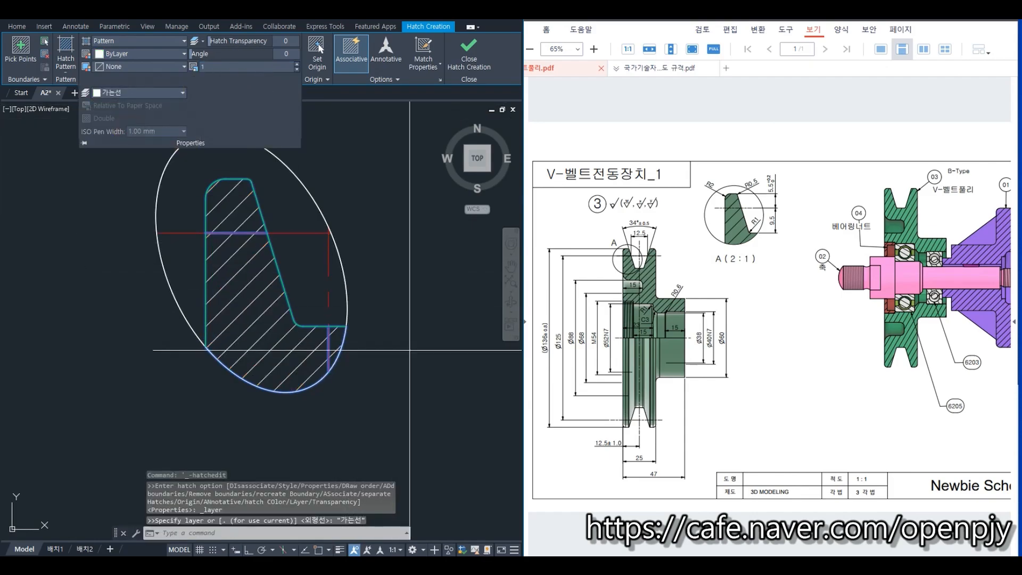
pyautogui.press('Escape')
pyautogui.press('Escape')
# - Hatch the rim, web and hub of the pulley's sectioned upper half with the ANSI31 pattern
pyautogui.scroll(-6, 391, 393)
pyautogui.moveTo(375, 451); pyautogui.dragTo(342, 301, button='middle')
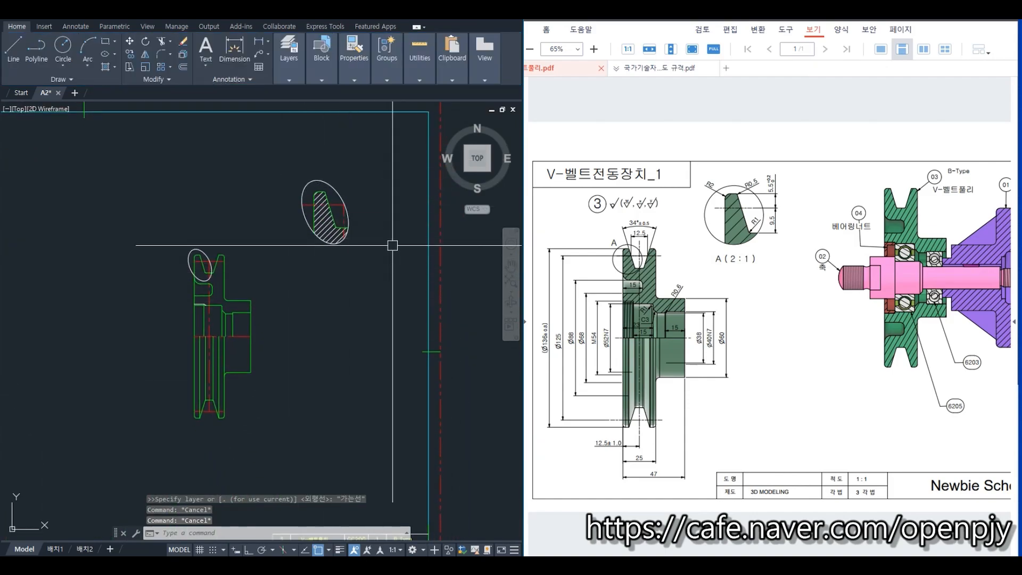
pyautogui.scroll(2, 207, 352)
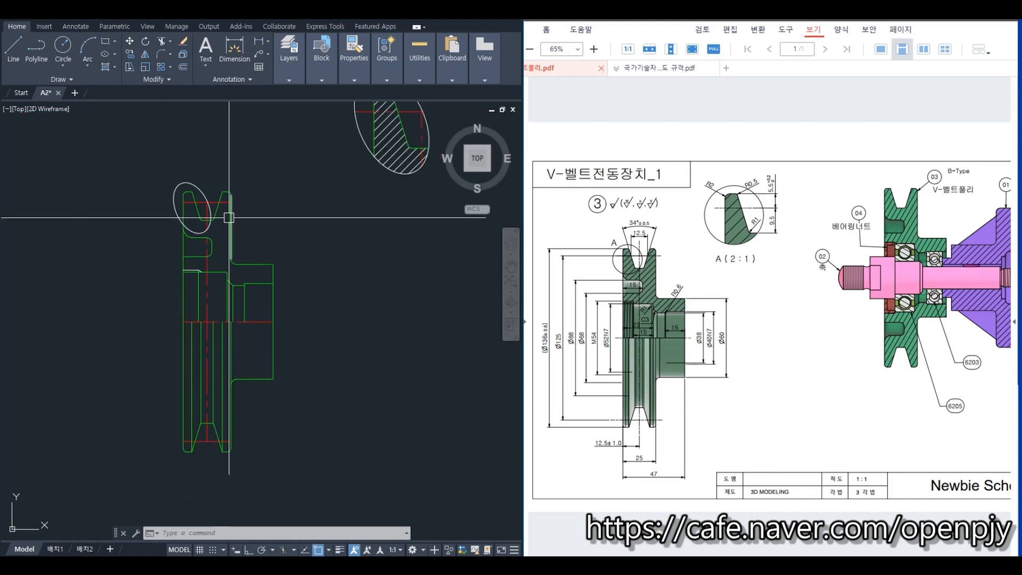
pyautogui.press('Return')
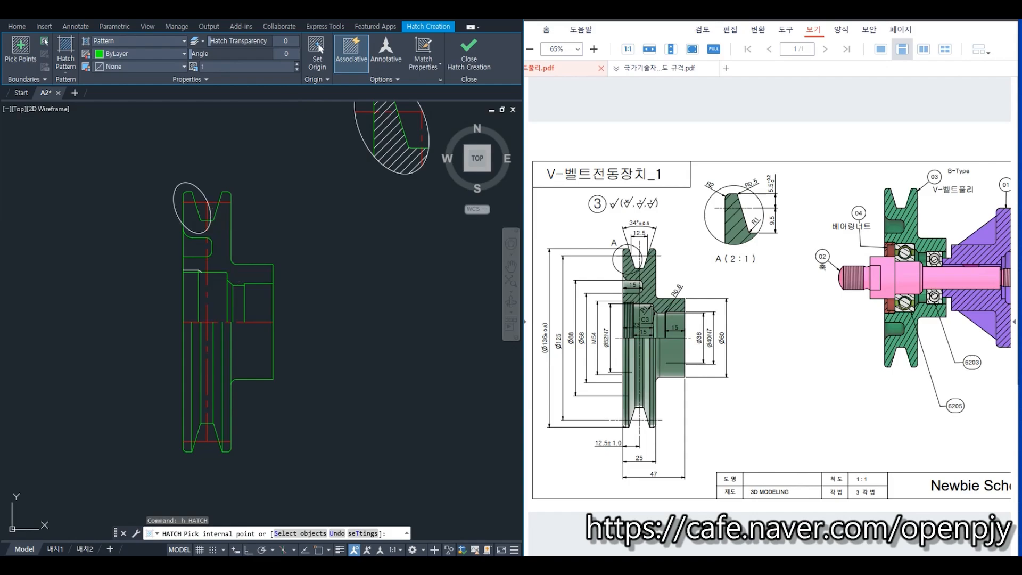
pyautogui.write('t')
pyautogui.press('Return')
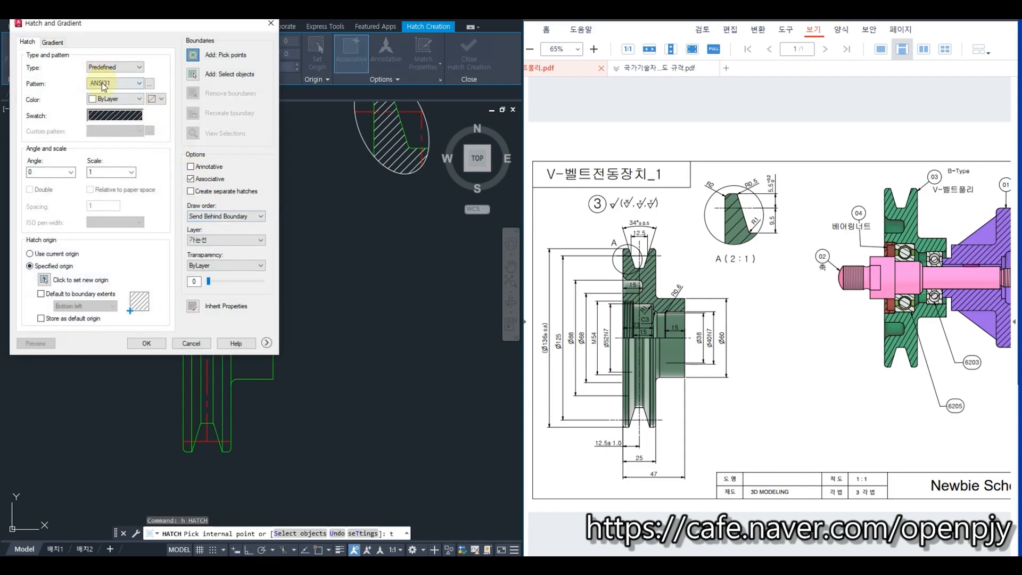
pyautogui.click(192, 55)
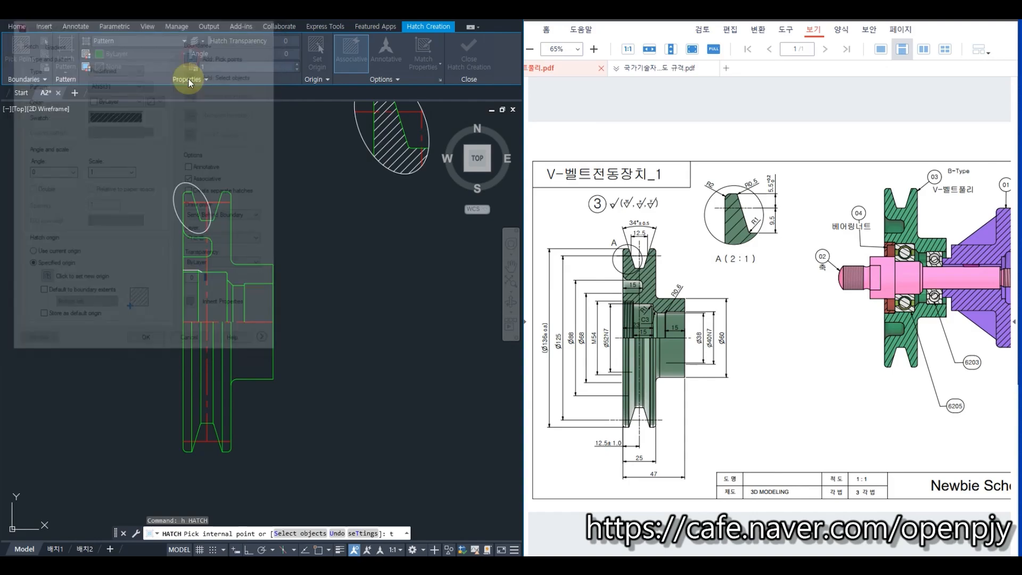
pyautogui.scroll(2, 193, 202)
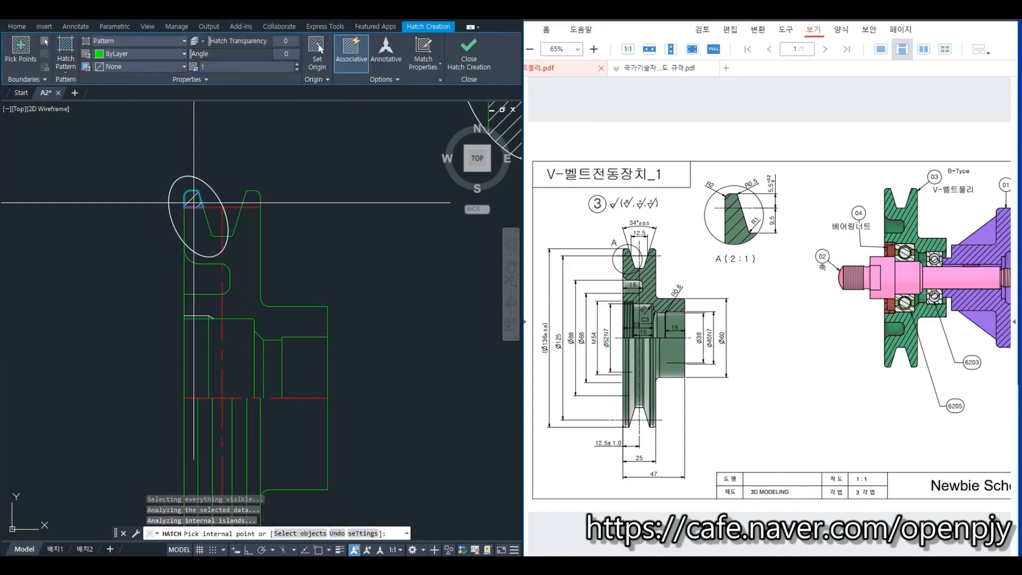
pyautogui.click(194, 222)
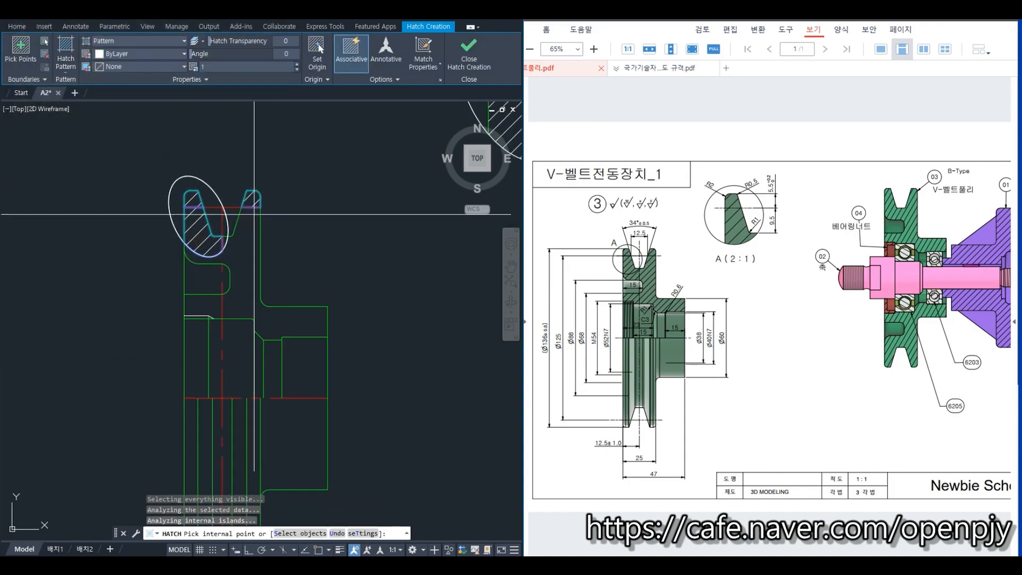
pyautogui.click(247, 229)
pyautogui.click(212, 255)
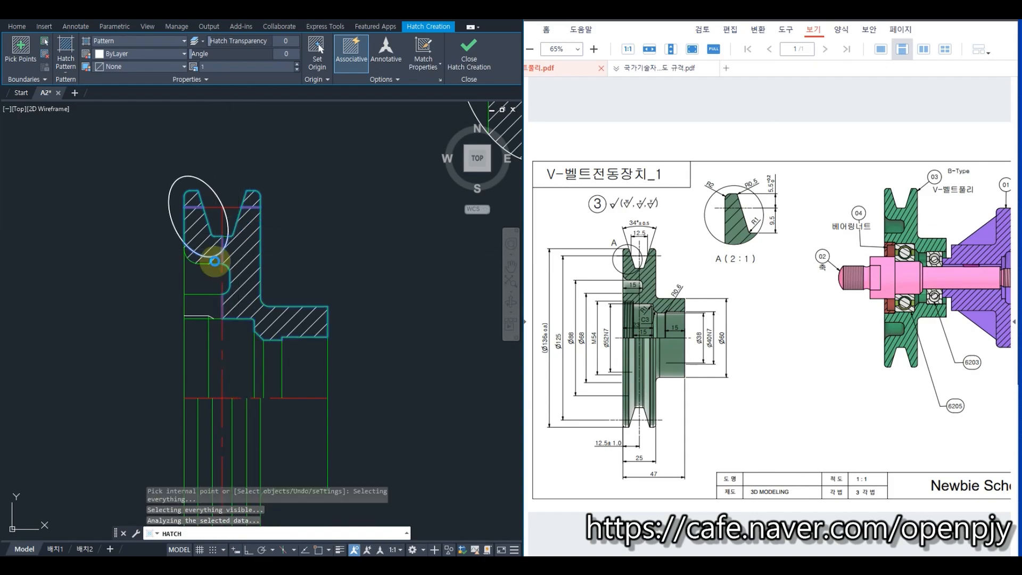
# - Add the narrow thread area along the bore to the section hatch, leaving the open bore unhatched, and finish the hatch
pyautogui.scroll(2, 202, 311)
pyautogui.click(200, 323)
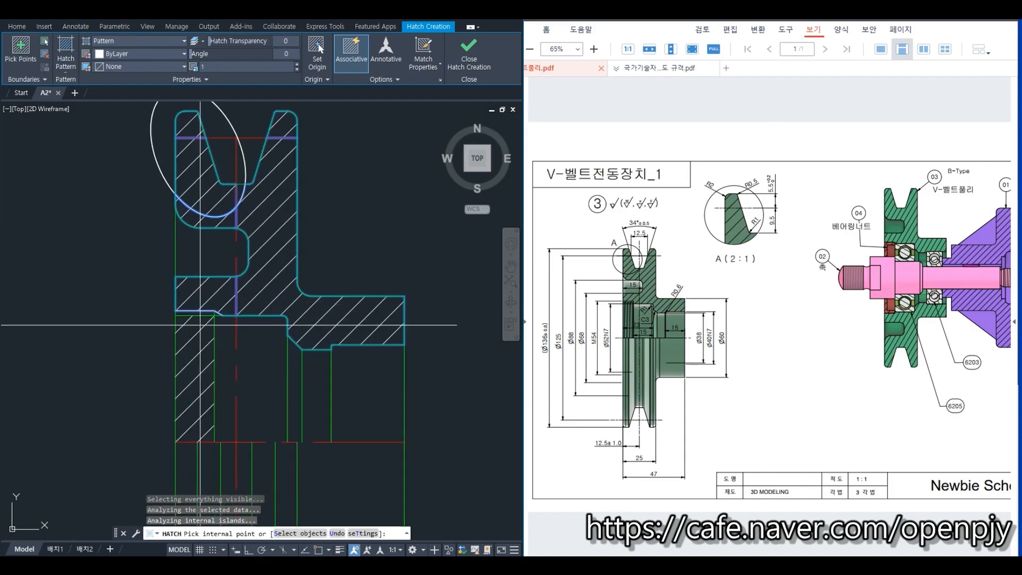
pyautogui.scroll(2, 200, 324)
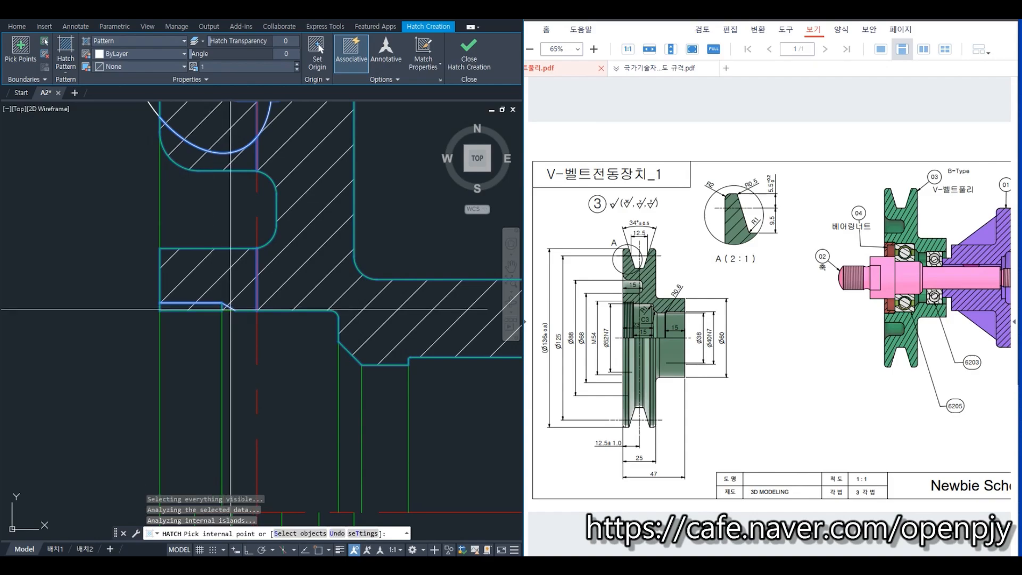
pyautogui.scroll(-2, 257, 315)
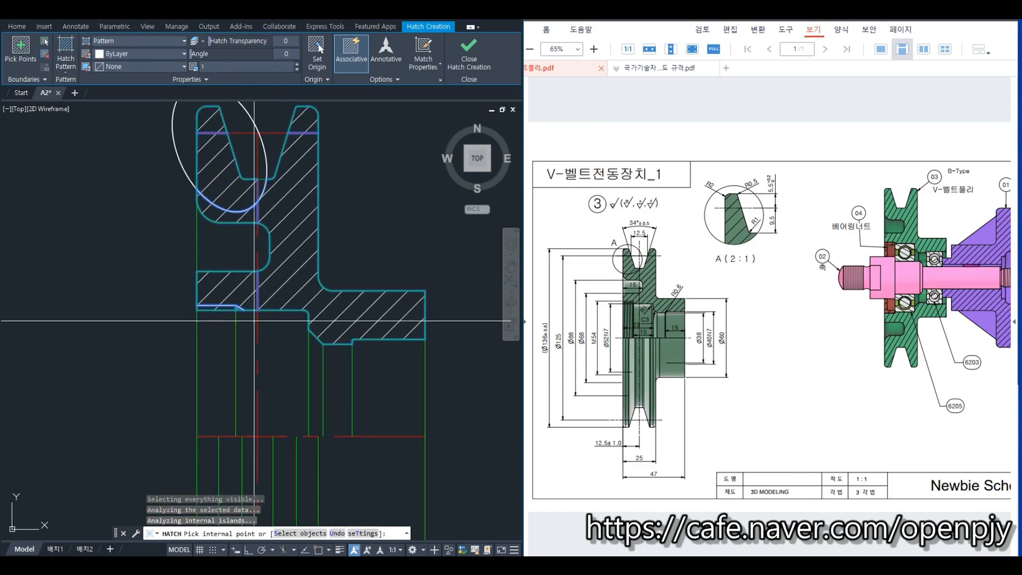
pyautogui.scroll(-2, 351, 325)
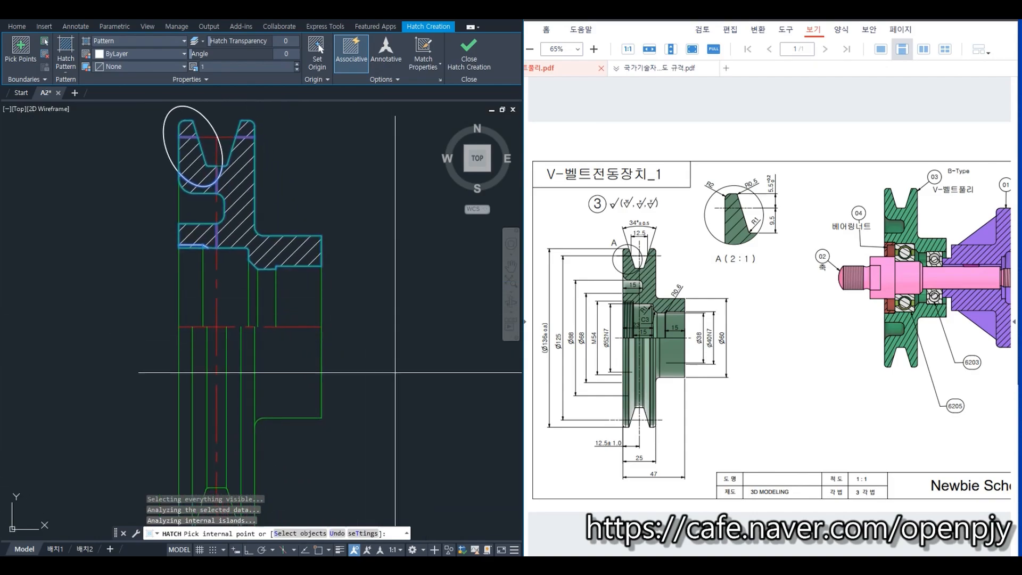
pyautogui.press('Escape')
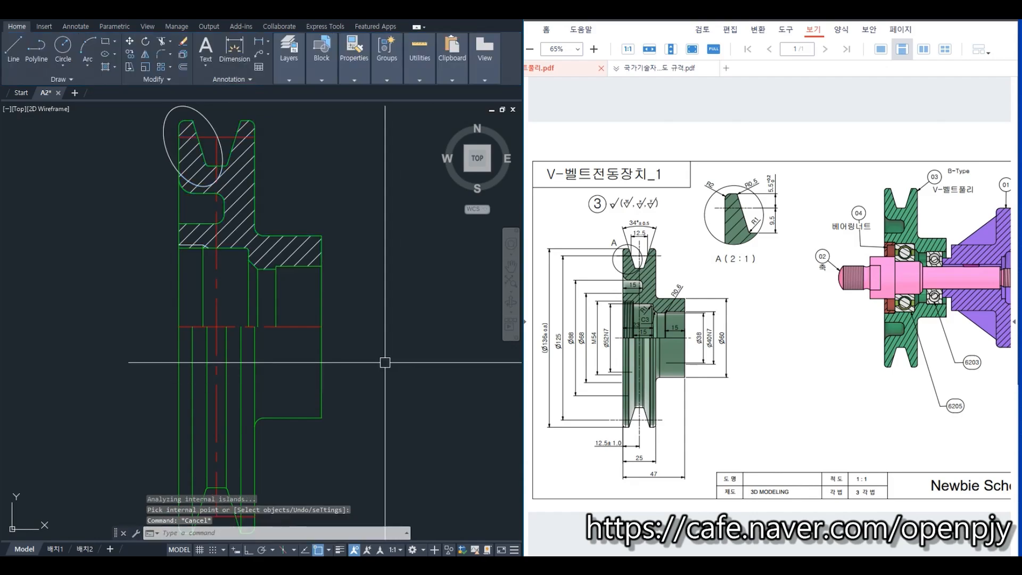
# - Lengthen the ends of the pulley's horizontal axis, vertical groove centre line and upper pitch line by 5 each
pyautogui.scroll(-2, 384, 363)
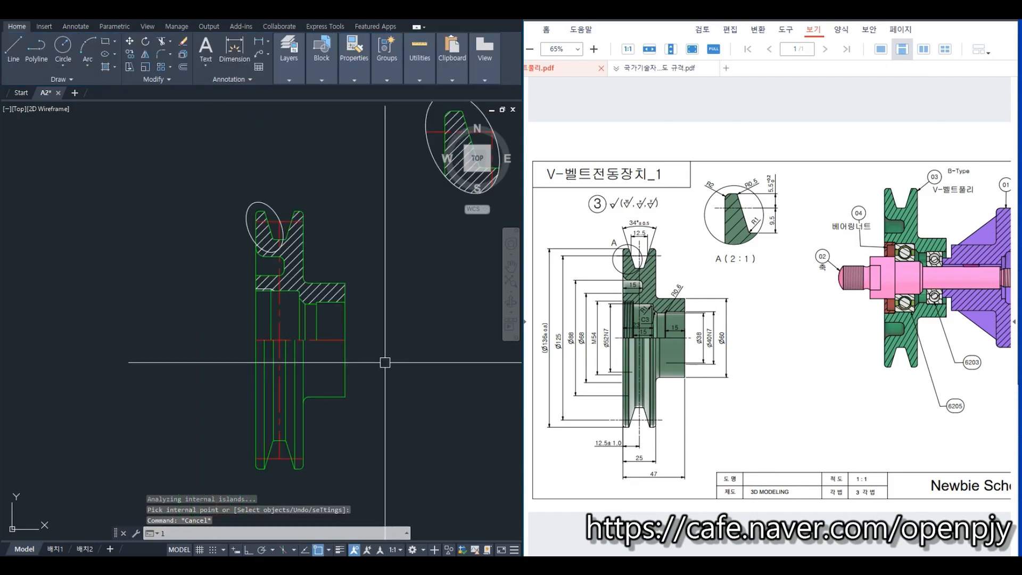
pyautogui.write('len')
pyautogui.press('Return')
pyautogui.write('de')
pyautogui.press('Return')
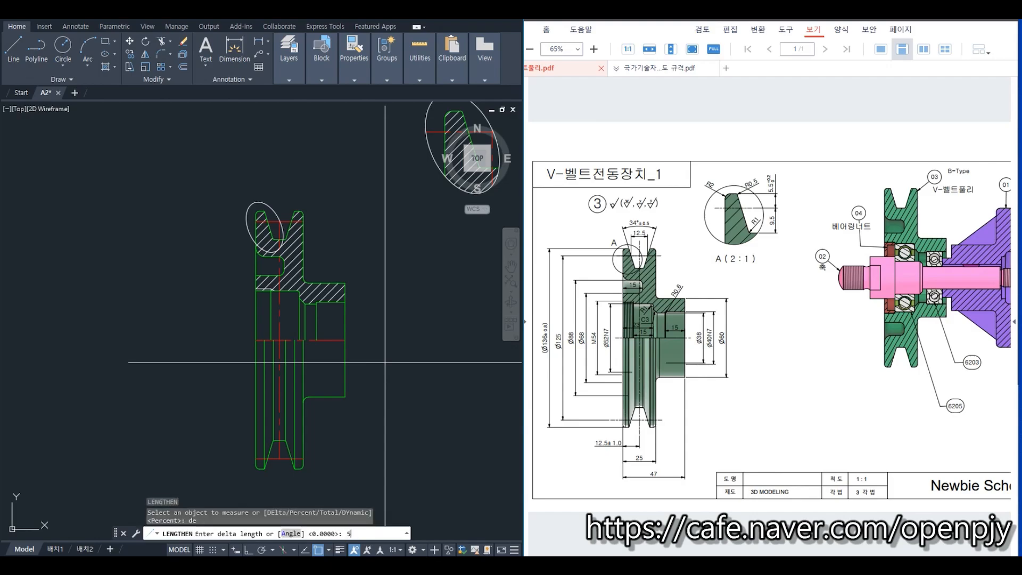
pyautogui.write('5')
pyautogui.press('Return')
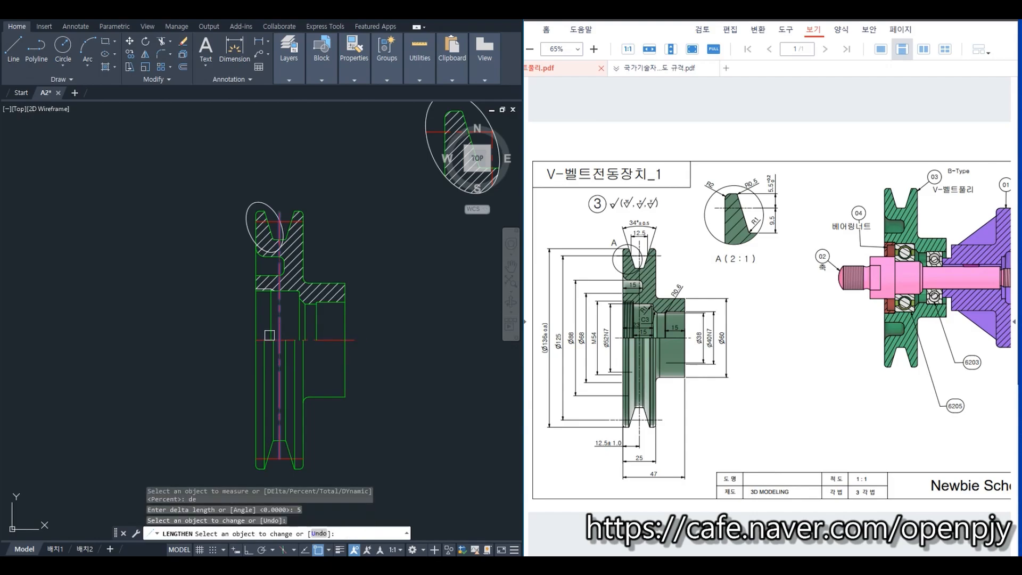
pyautogui.scroll(4, 265, 336)
pyautogui.click(254, 345)
pyautogui.scroll(-2, 299, 326)
pyautogui.click(302, 228)
pyautogui.scroll(2, 301, 225)
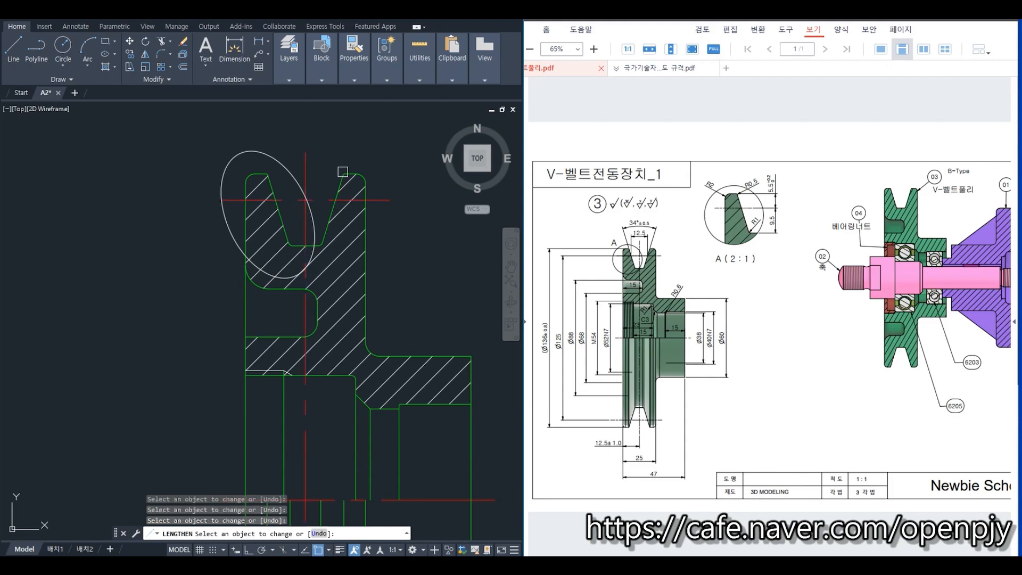
# - Lengthen the pulley's vertical centerline and the horizontal centerline across the lower groove, and finish the Lengthen command
pyautogui.scroll(-4, 311, 168)
pyautogui.click(310, 180)
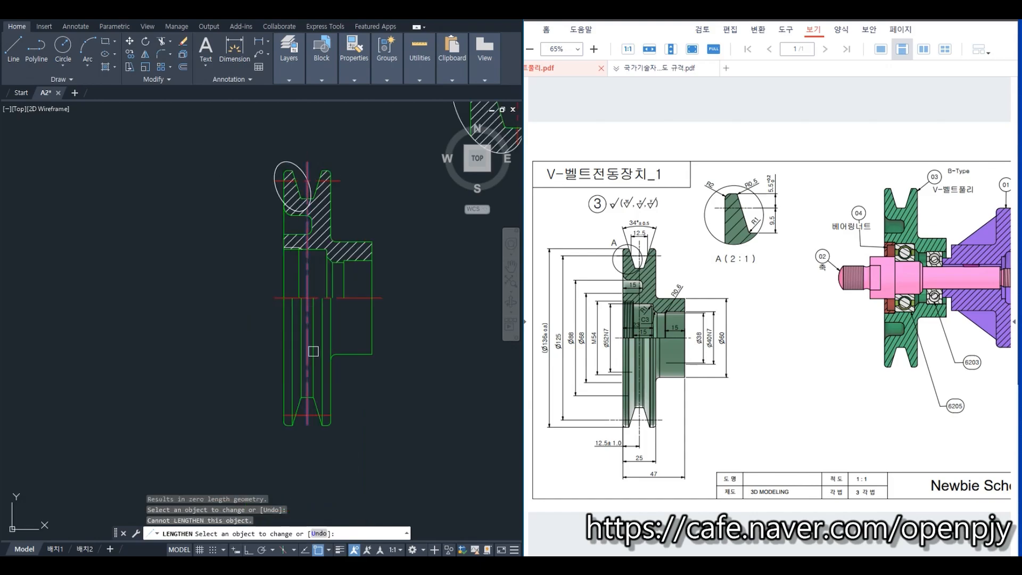
pyautogui.scroll(-2, 315, 420)
pyautogui.moveTo(315, 420); pyautogui.dragTo(318, 315, button='middle')
pyautogui.scroll(6, 318, 316)
pyautogui.click(286, 291)
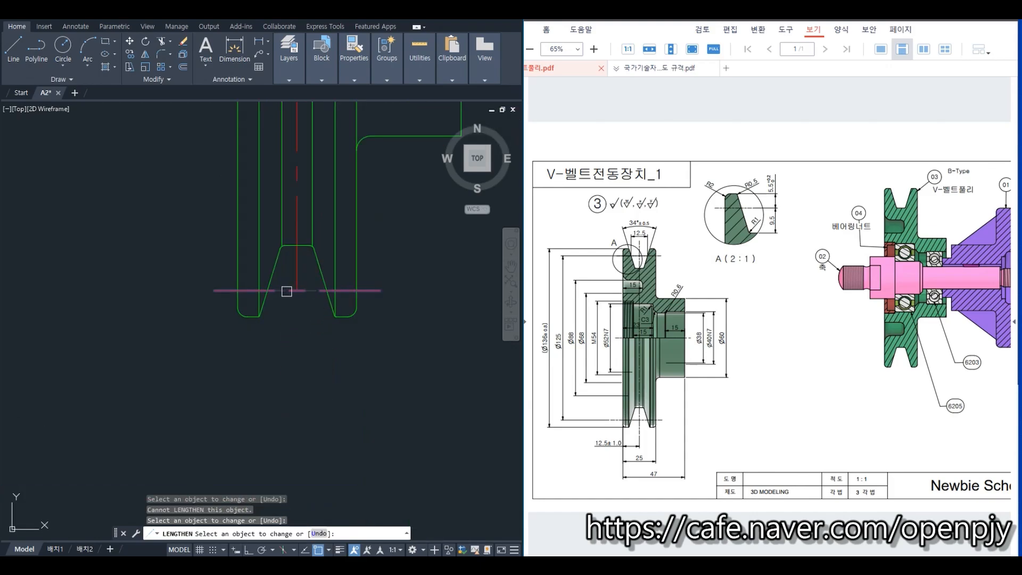
pyautogui.scroll(-4, 297, 310)
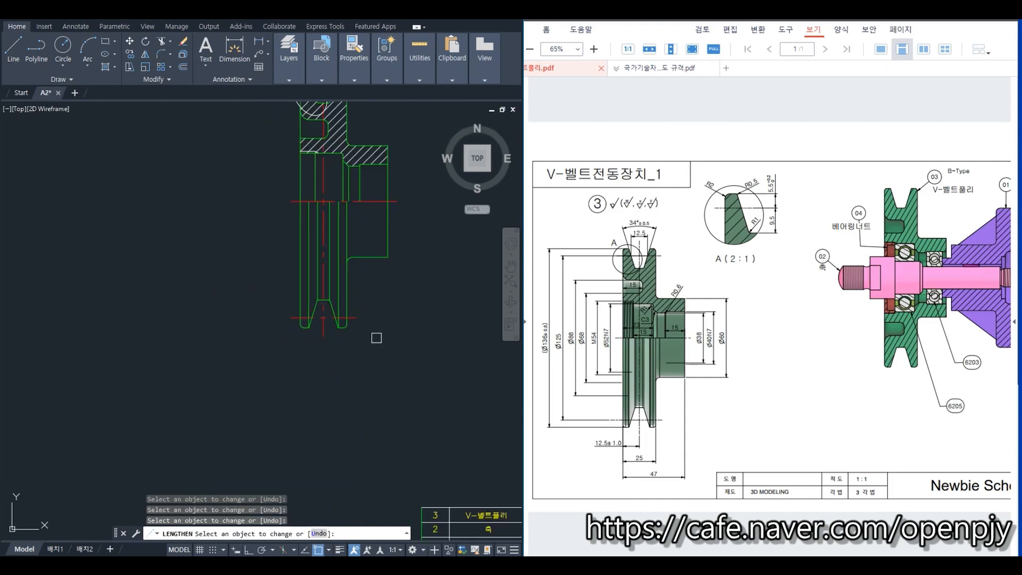
pyautogui.press('Escape')
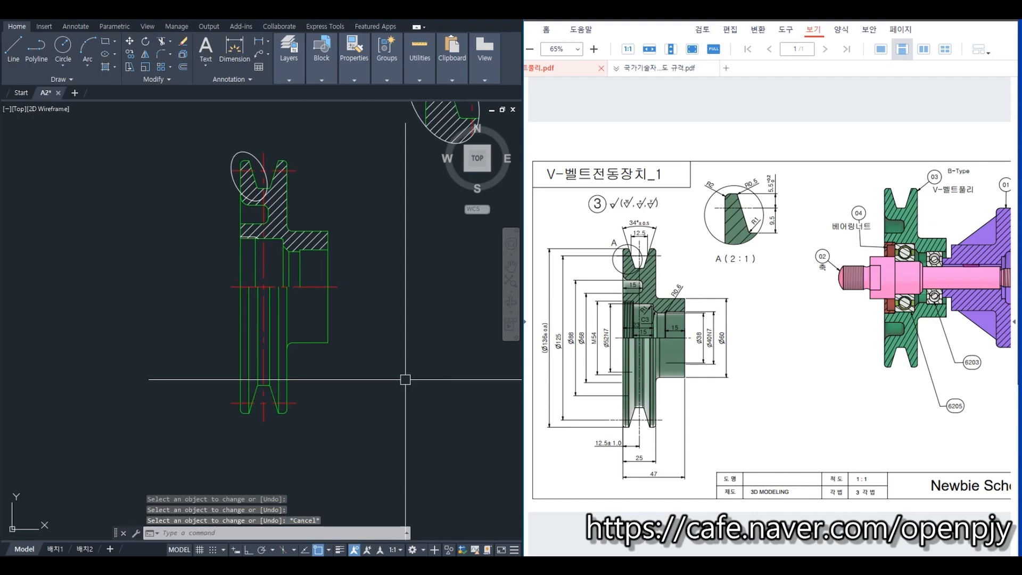
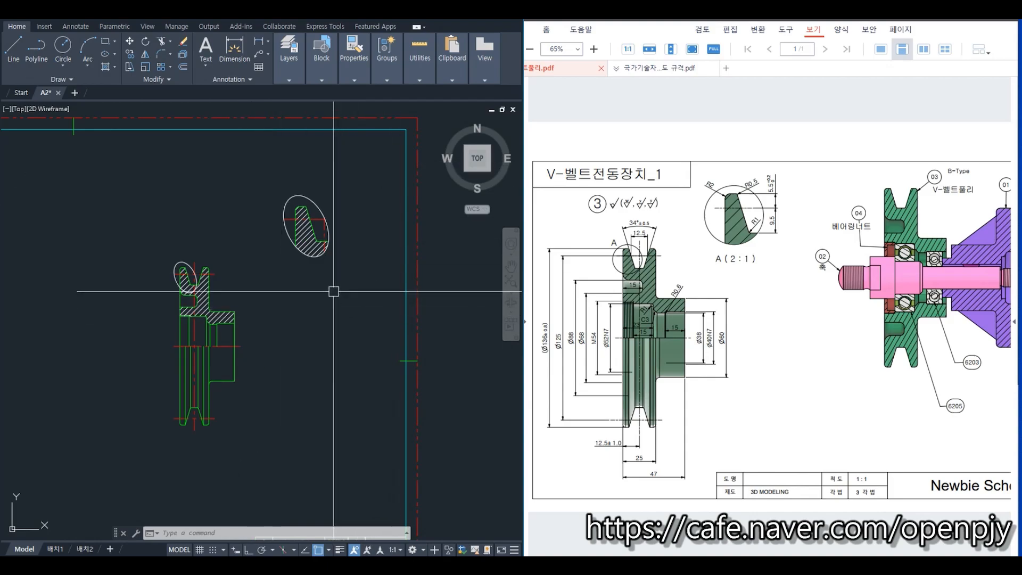
# - On the 가는선 layer, draw a slanted leader line from inside the small detail ellipse outward to its upper left
pyautogui.click(289, 59)
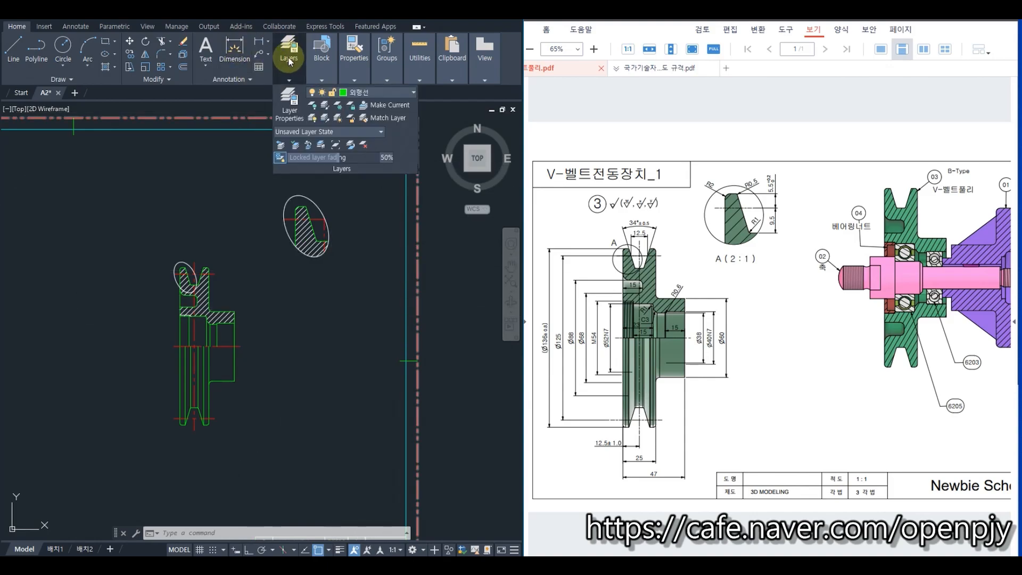
pyautogui.click(389, 95)
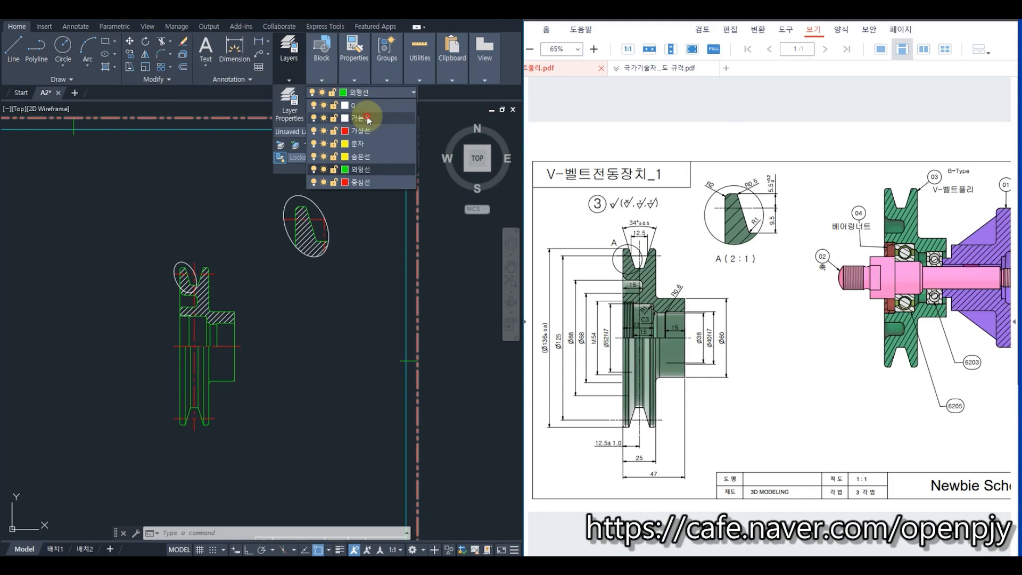
pyautogui.click(367, 116)
pyautogui.scroll(2, 148, 291)
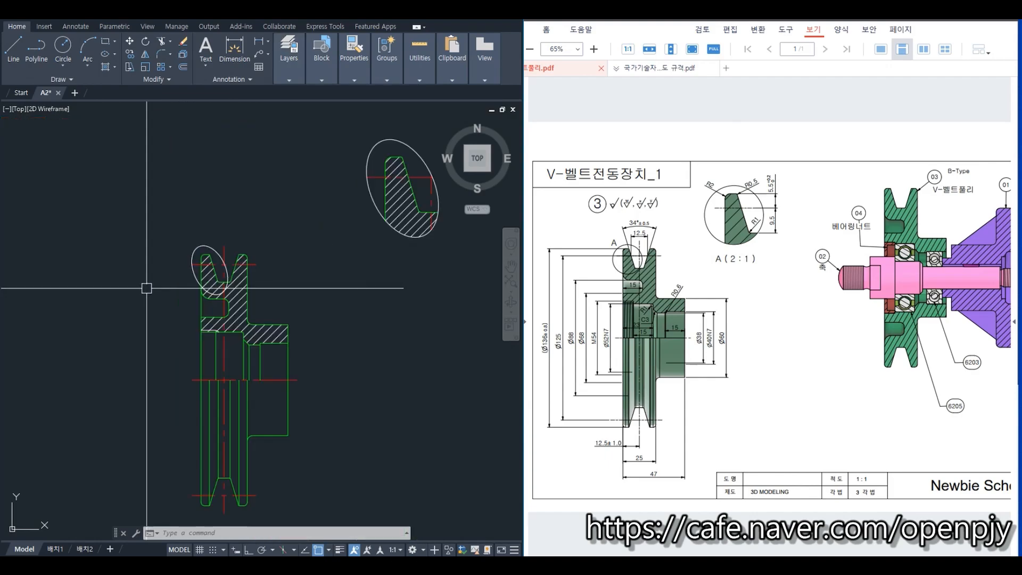
pyautogui.write('l')
pyautogui.press('Return')
pyautogui.scroll(3, 164, 282)
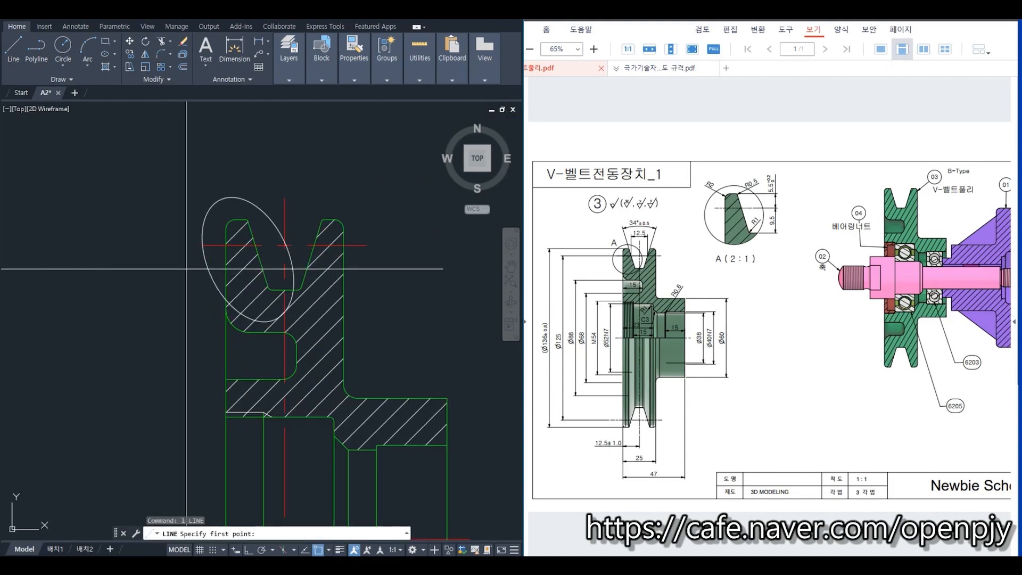
pyautogui.click(213, 226)
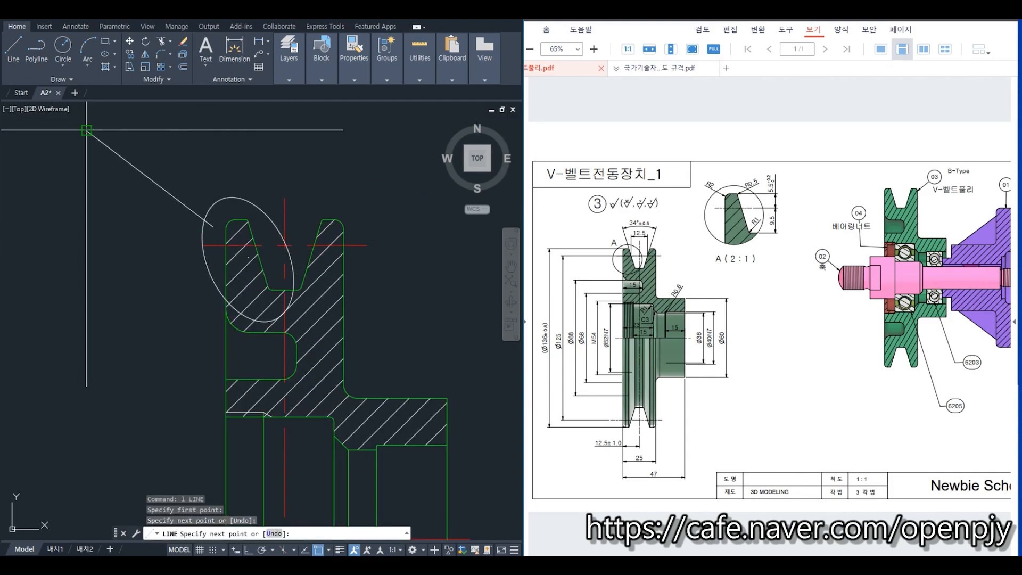
pyautogui.click(87, 130)
pyautogui.press('Return')
# - Trim the leader line's end that lies inside the detail ellipse, using the ellipse as the cutting edge
pyautogui.write('tr')
pyautogui.press('Return')
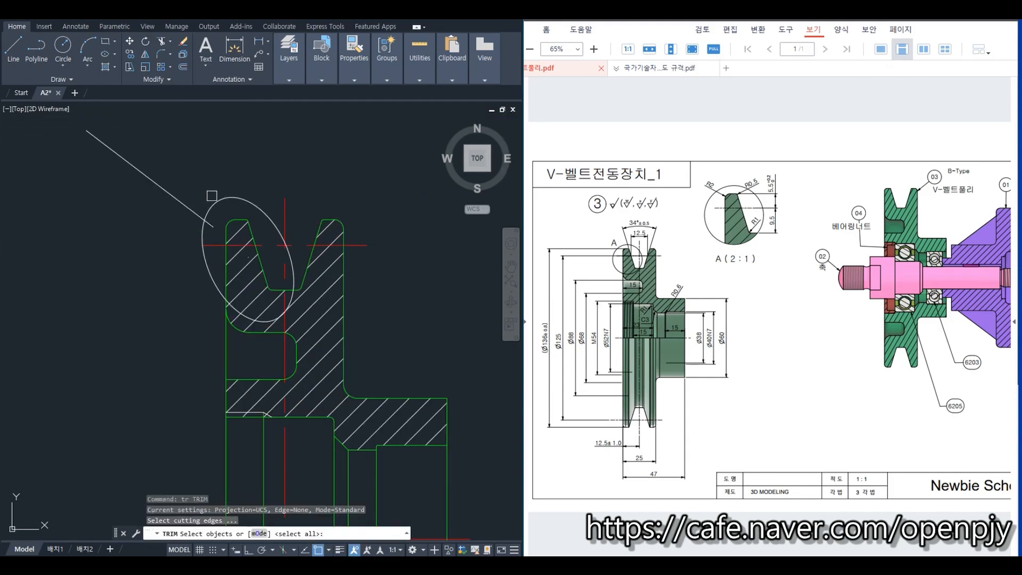
pyautogui.click(213, 206)
pyautogui.press('Return')
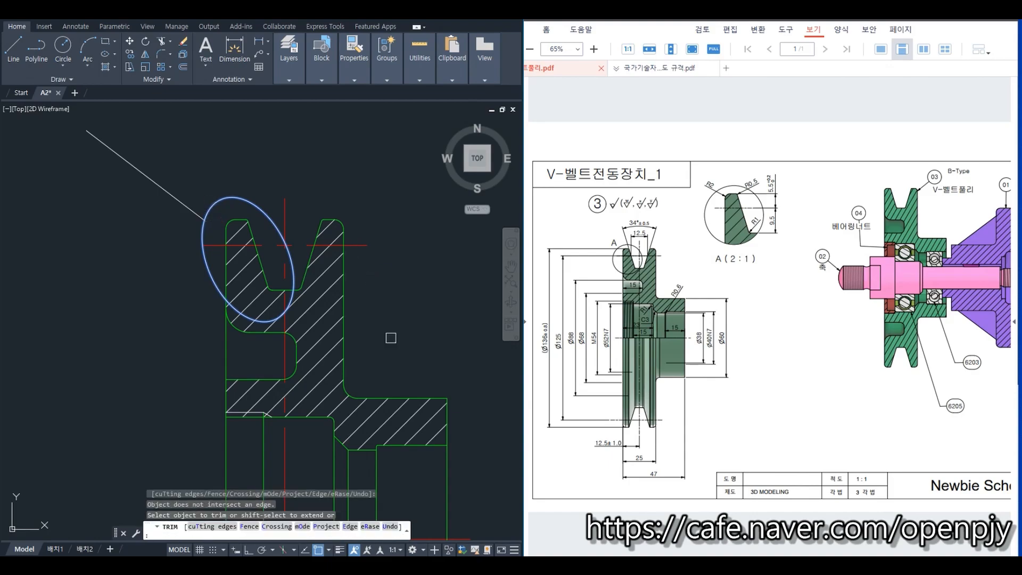
pyautogui.press('Escape')
# - Copy the number 1 from the part balloon to the leader's outer end and to two stacked positions below the enlarged detail view
pyautogui.write('c')
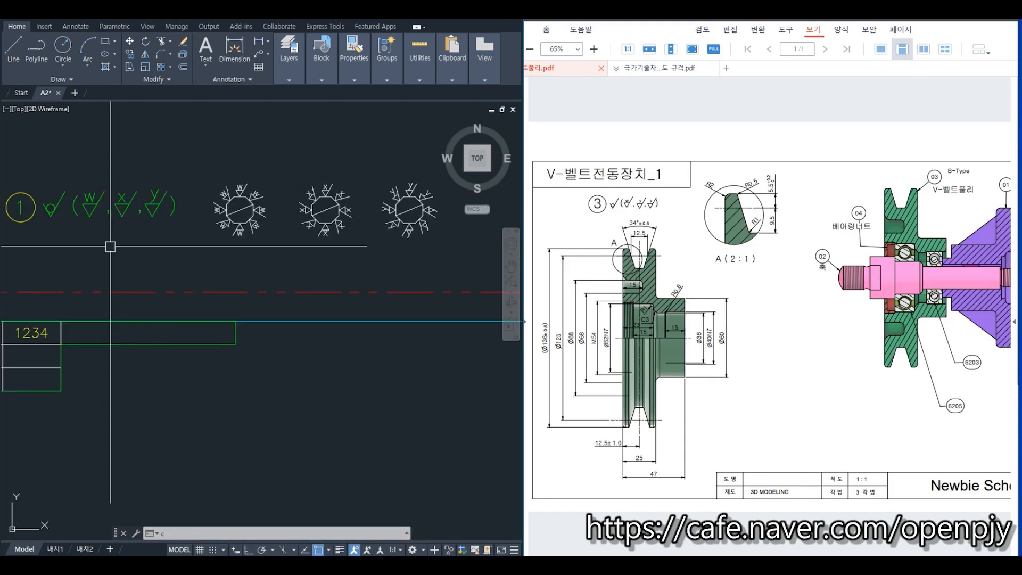
pyautogui.press('Return')
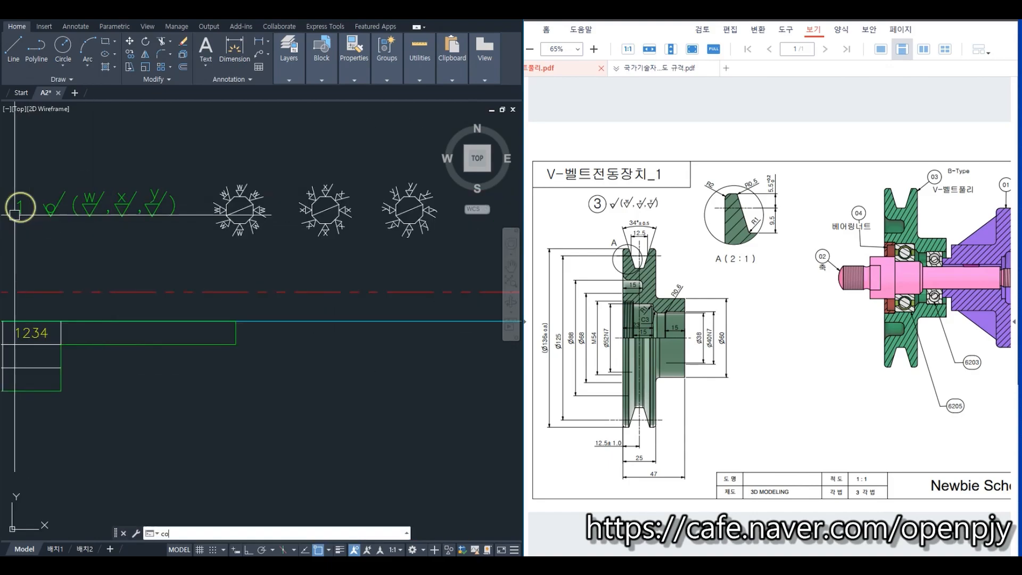
pyautogui.click(19, 206)
pyautogui.press('Return')
pyautogui.click(20, 207)
pyautogui.scroll(-6, 374, 352)
pyautogui.scroll(5, 452, 381)
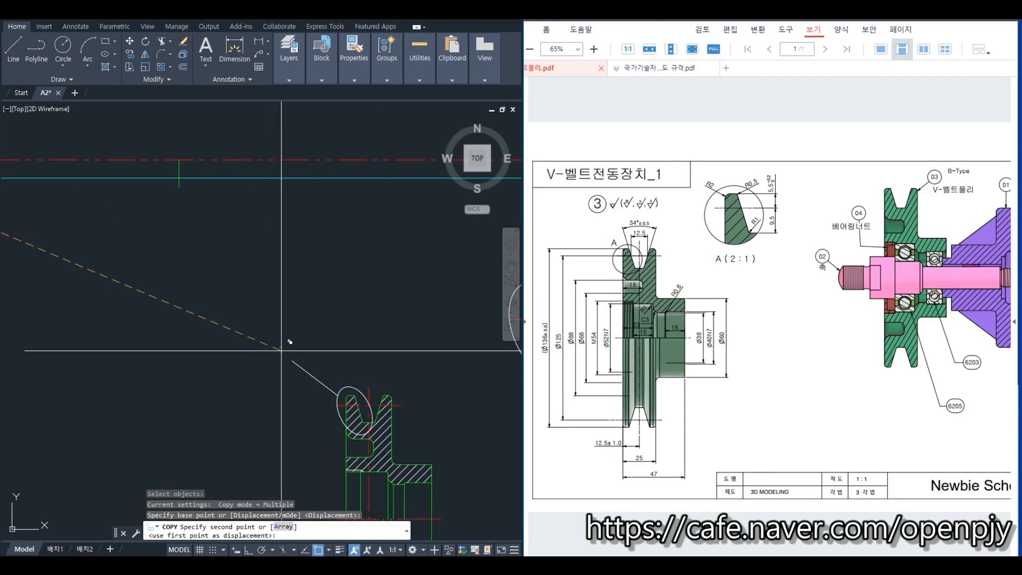
pyautogui.click(276, 346)
pyautogui.scroll(-5, 314, 370)
pyautogui.scroll(4, 373, 383)
pyautogui.click(342, 337)
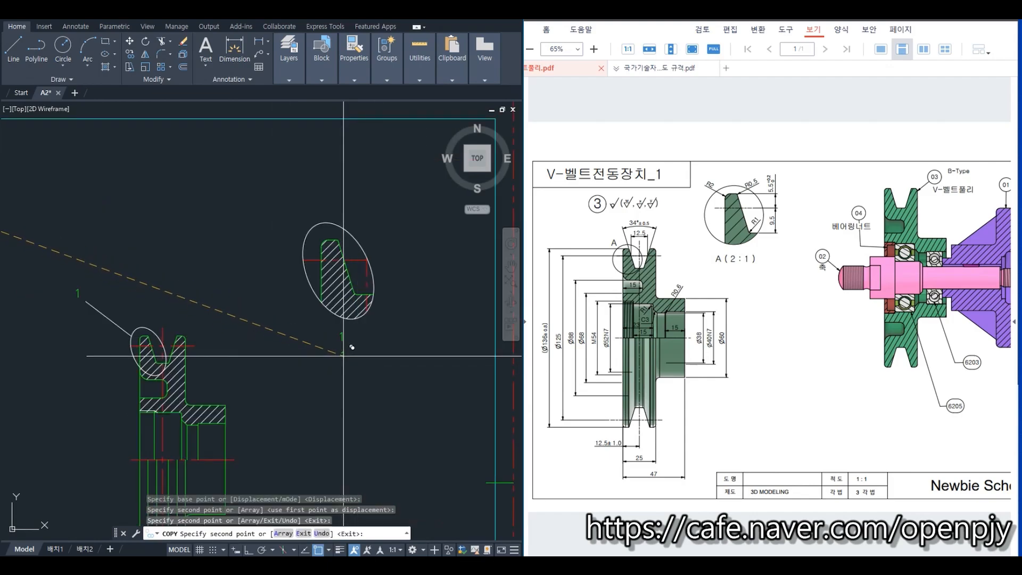
pyautogui.click(341, 355)
pyautogui.press('Escape')
# - Change the copied text at the leader's outer end to D
pyautogui.scroll(5, 48, 316)
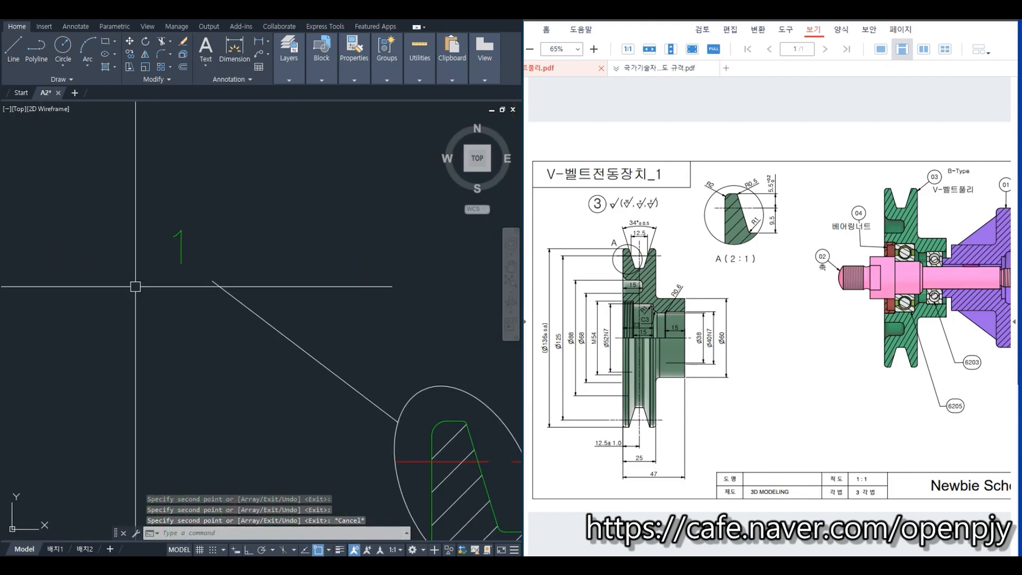
pyautogui.click(180, 246)
pyautogui.doubleClick(209, 251)
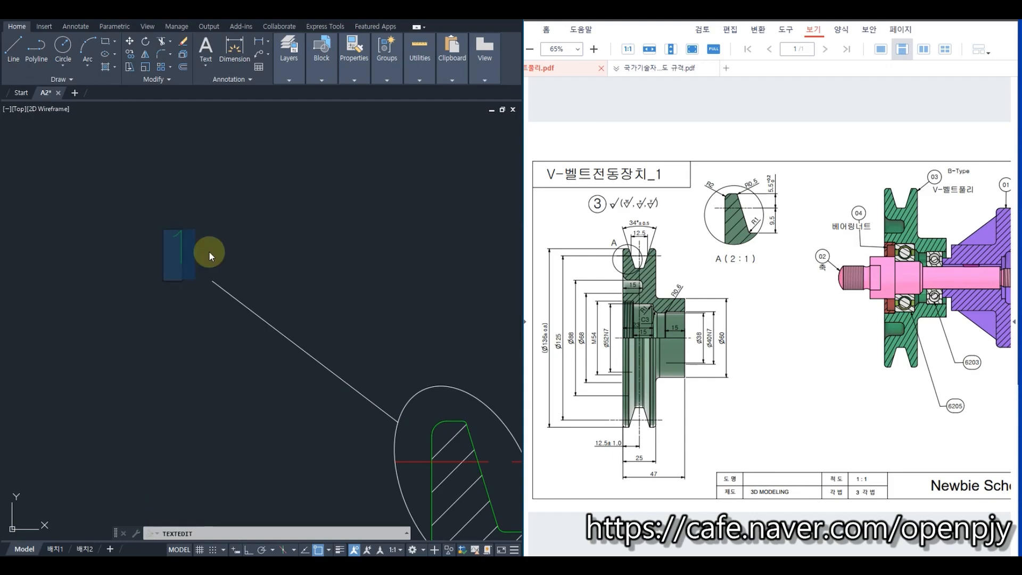
pyautogui.write('D')
pyautogui.press('Return')
pyautogui.scroll(-4, 212, 255)
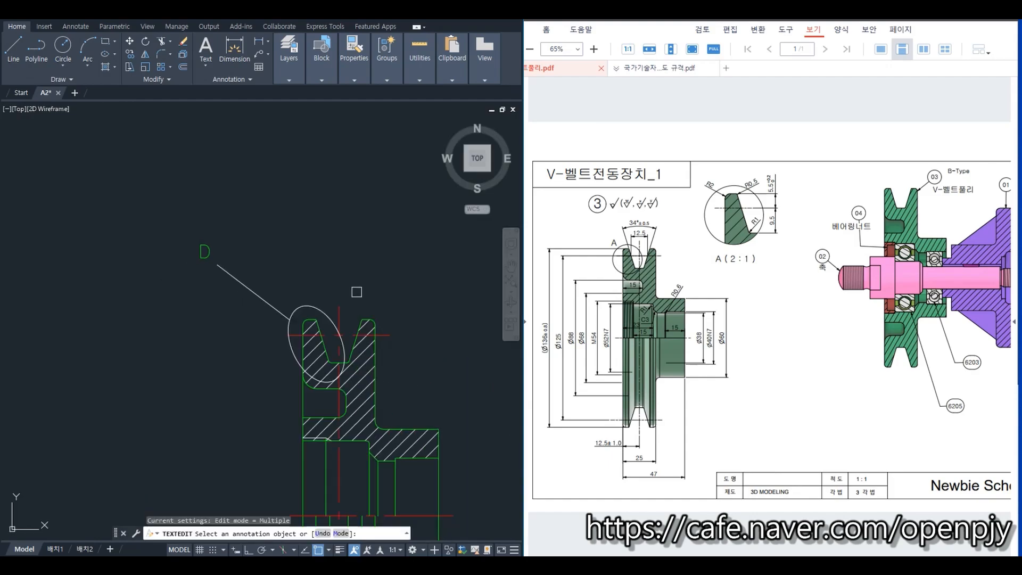
# - Change the upper copied text below the enlarged detail view to 상세도 D
pyautogui.moveTo(426, 309); pyautogui.dragTo(147, 307, button='middle')
pyautogui.click(344, 320)
pyautogui.write('상세도 D')
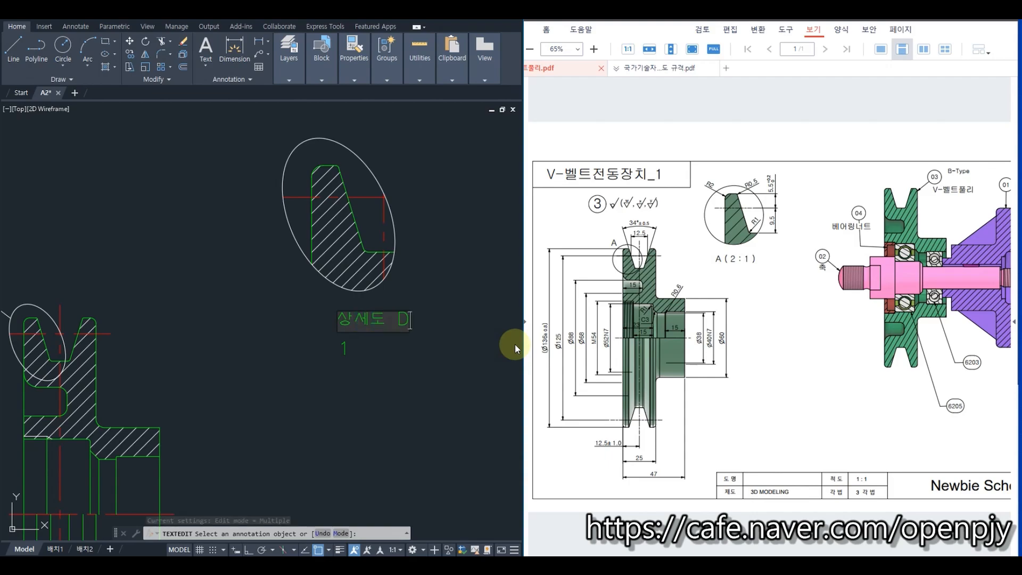
pyautogui.press('Return')
# - Change the lower copied text below the enlarged detail view to 척도 2:1 and end text editing
pyautogui.scroll(-6, 332, 315)
pyautogui.moveTo(361, 393); pyautogui.dragTo(341, 310, button='middle')
pyautogui.scroll(2, 359, 435)
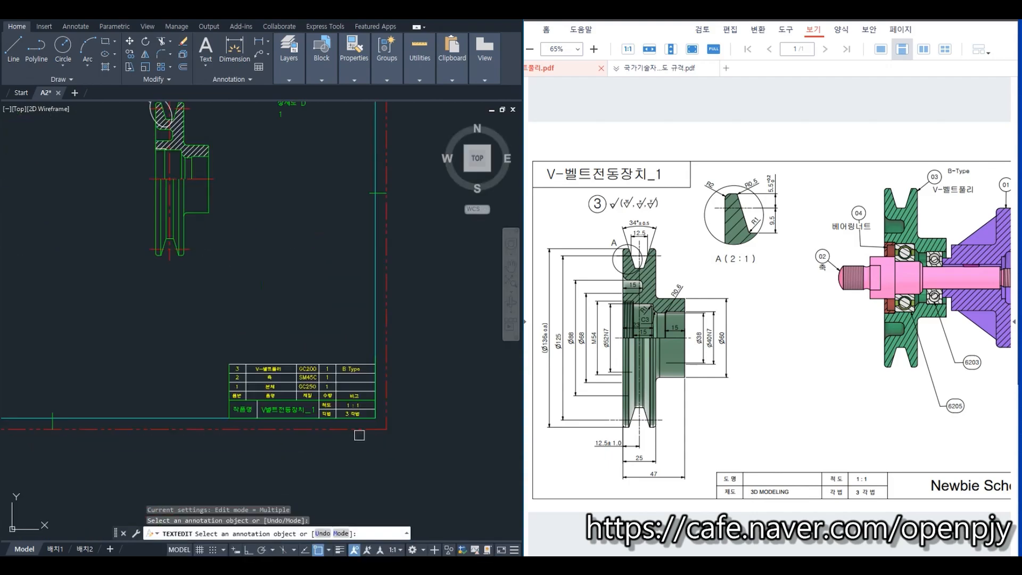
pyautogui.scroll(4, 359, 435)
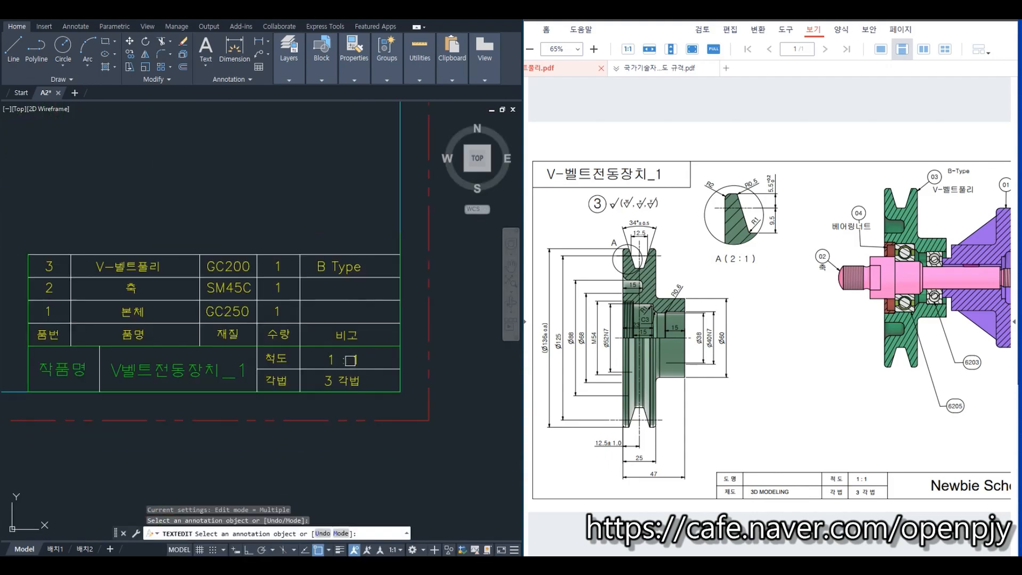
pyautogui.scroll(-3, 351, 360)
pyautogui.scroll(-3, 336, 257)
pyautogui.scroll(5, 331, 300)
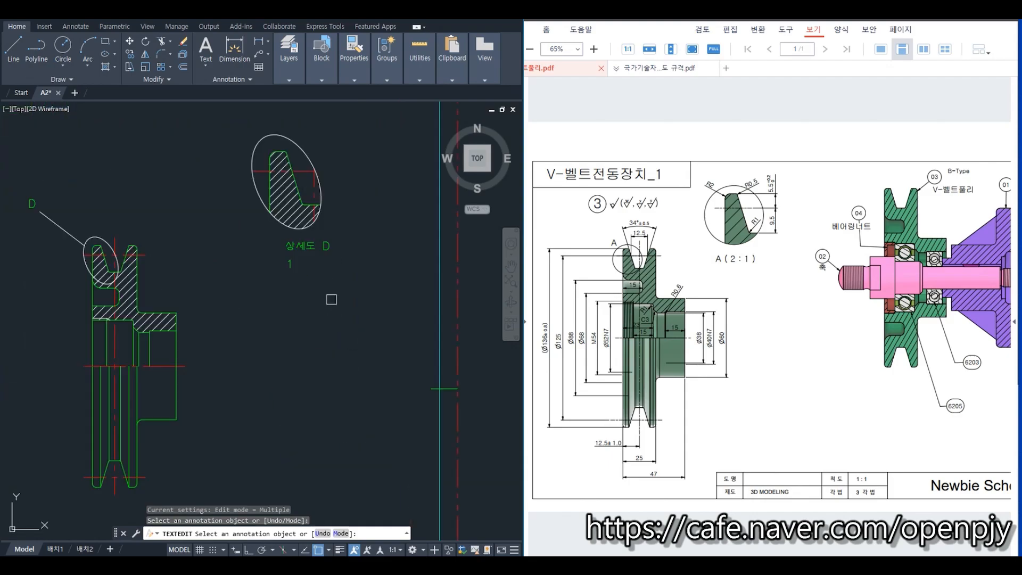
pyautogui.click(287, 264)
pyautogui.click(296, 272)
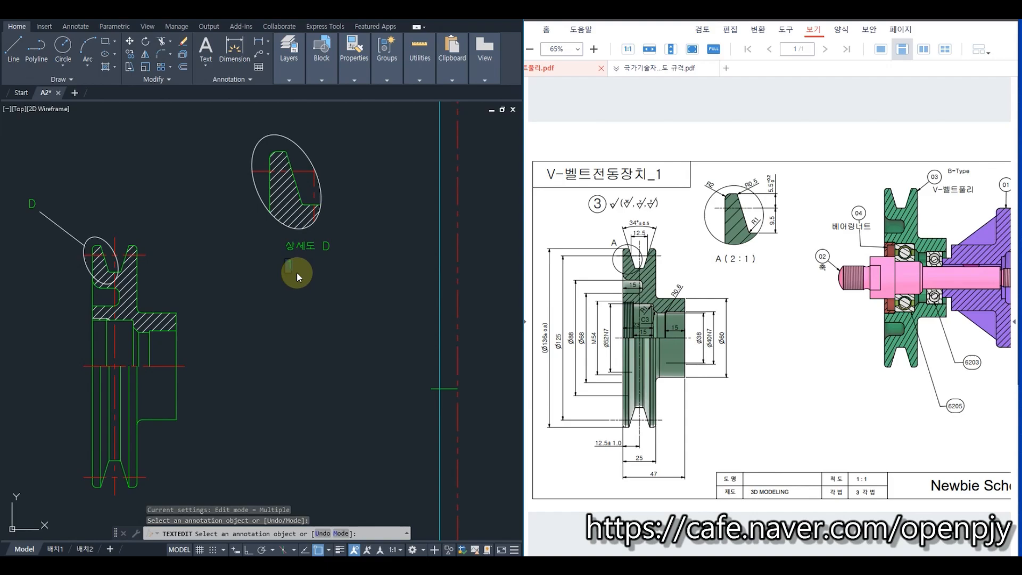
pyautogui.write('척도 2:1')
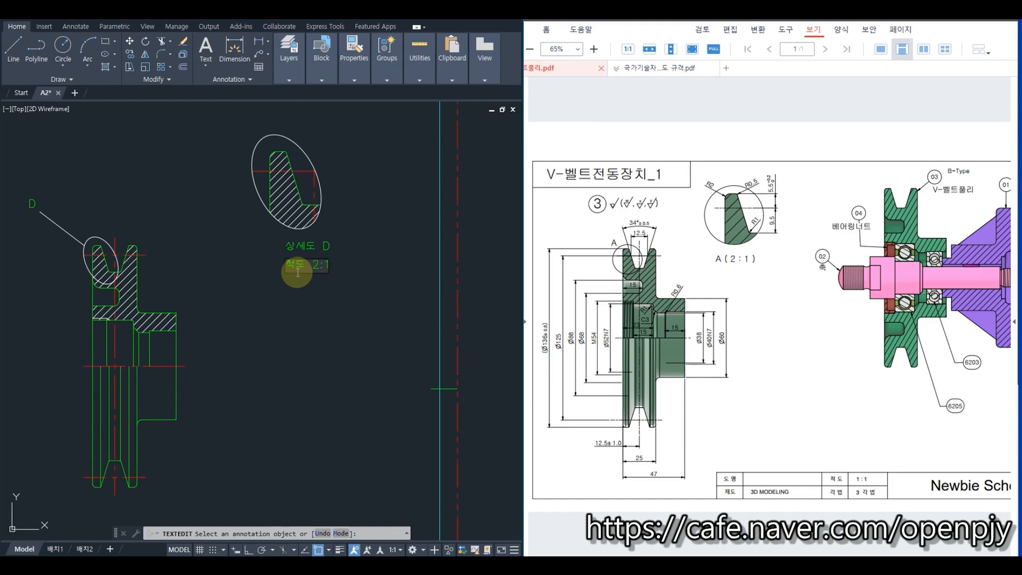
pyautogui.press('Escape')
pyautogui.press('Escape')
# - Set the text height of the 척도 2:1 label to 3.15 in its properties
pyautogui.scroll(2, 293, 280)
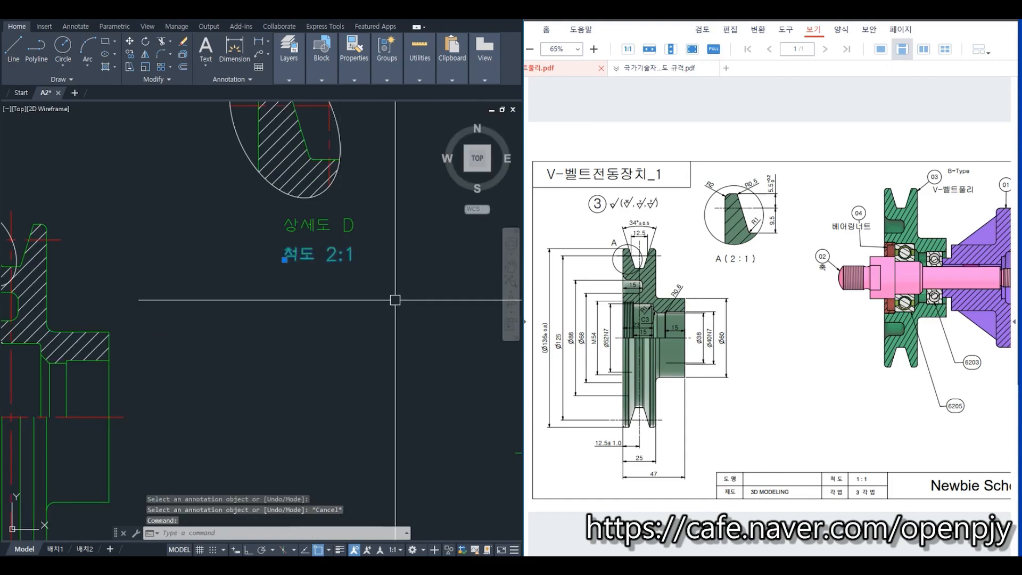
pyautogui.write('ㅗ')
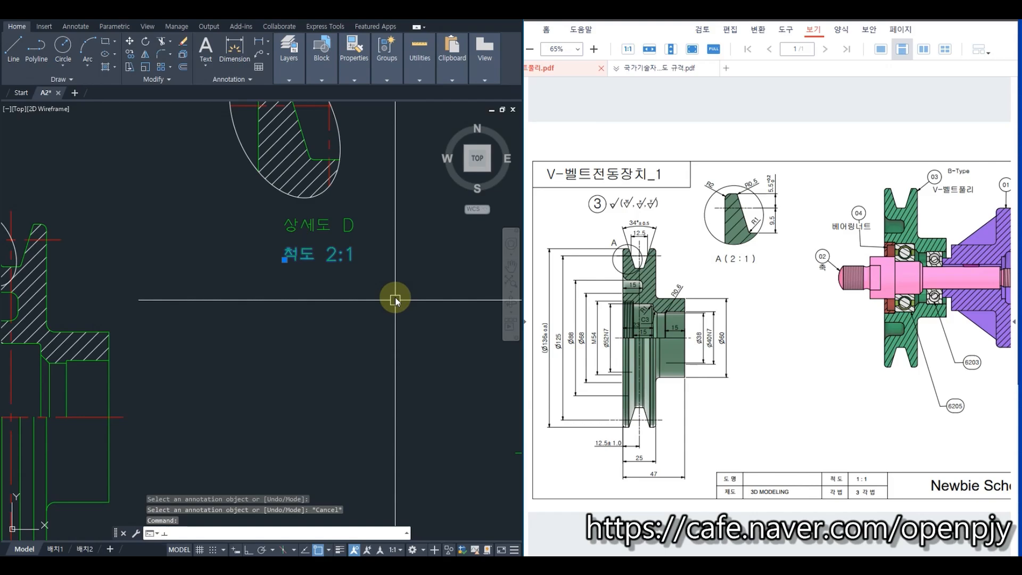
pyautogui.write('ch')
pyautogui.press('Return')
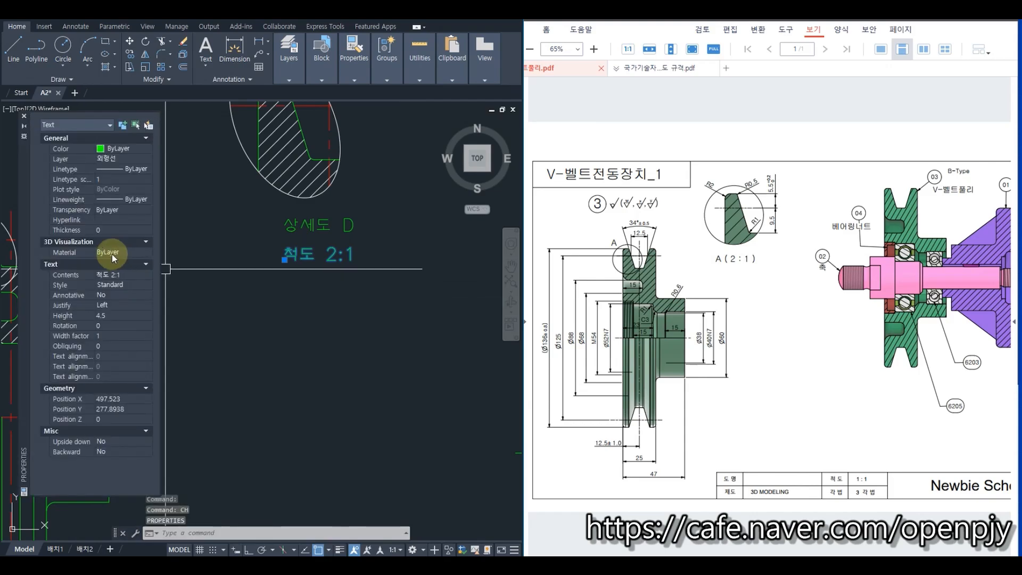
pyautogui.click(117, 316)
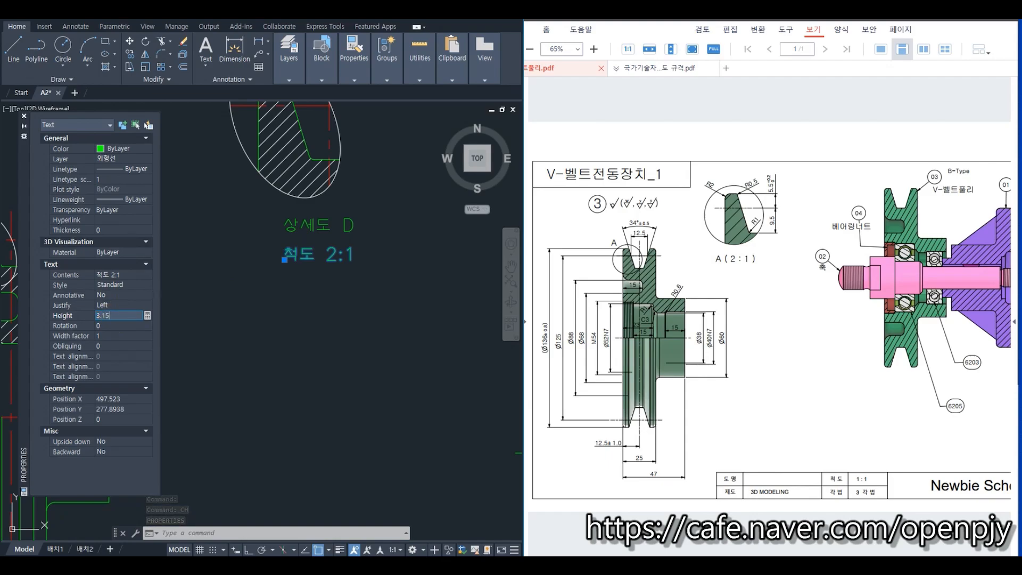
pyautogui.press('Return')
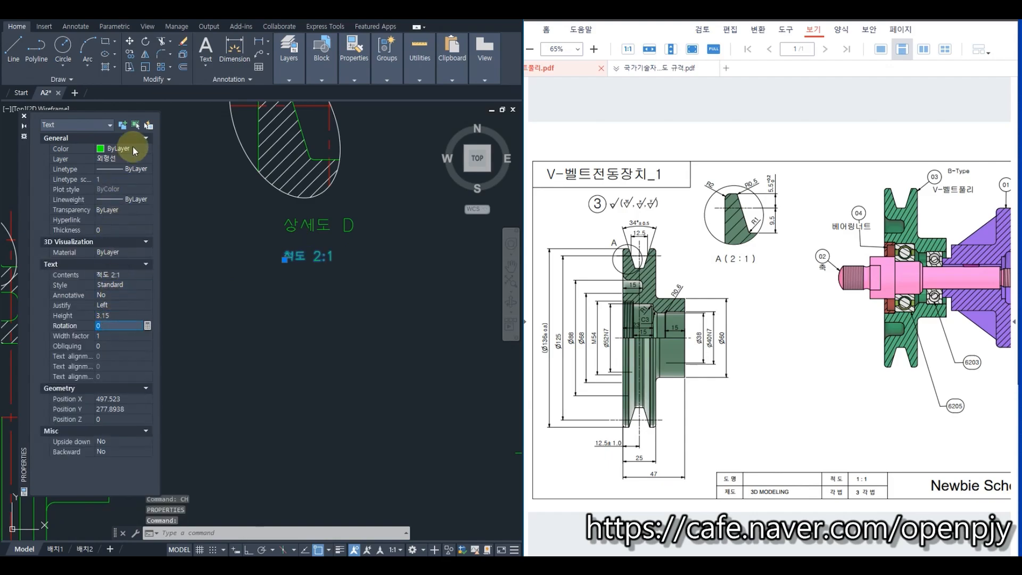
# - Assign the 척도 2:1 label to the 문자 layer with its color set to ByLayer, and close its properties
pyautogui.click(145, 159)
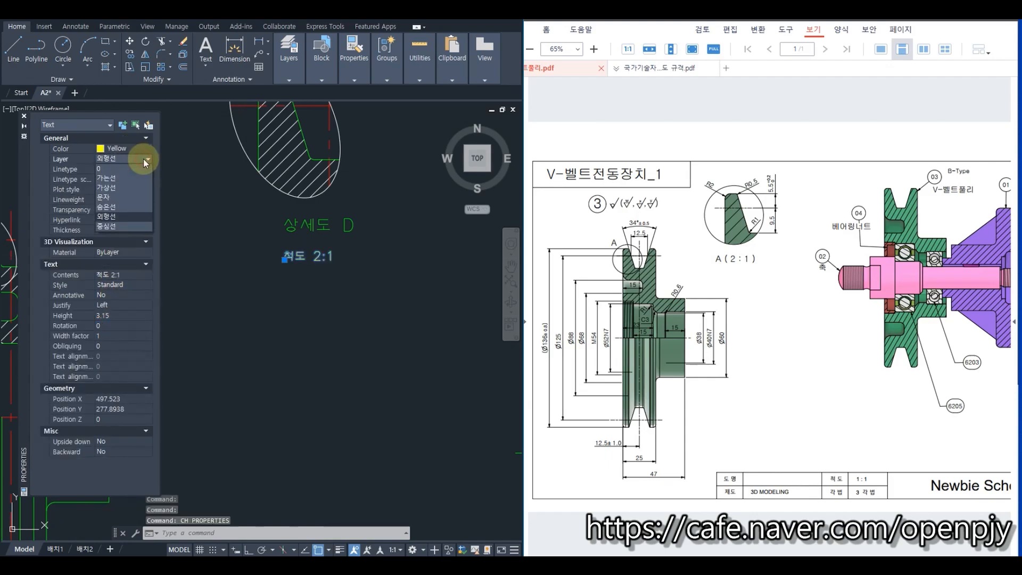
pyautogui.click(117, 200)
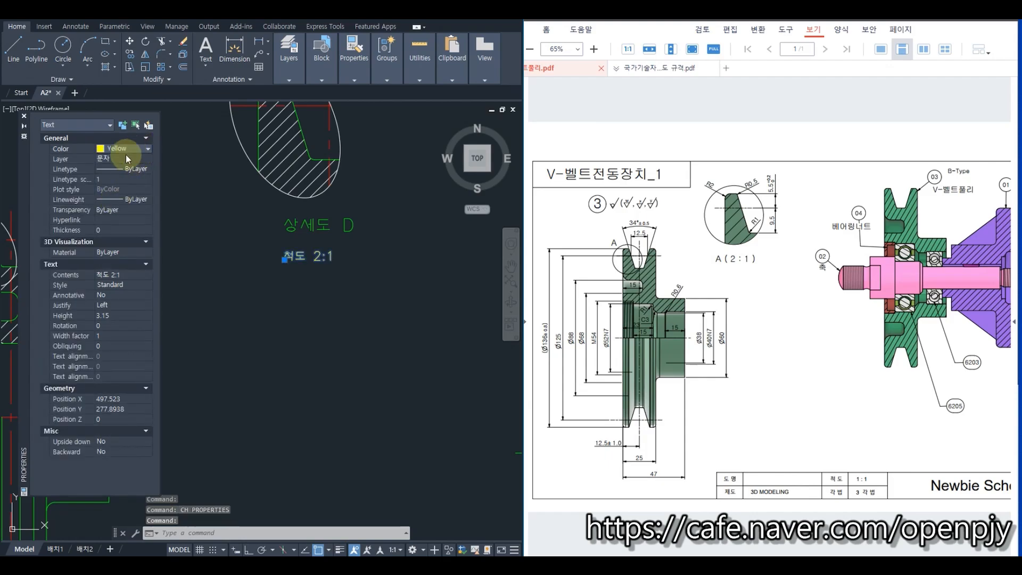
pyautogui.click(126, 152)
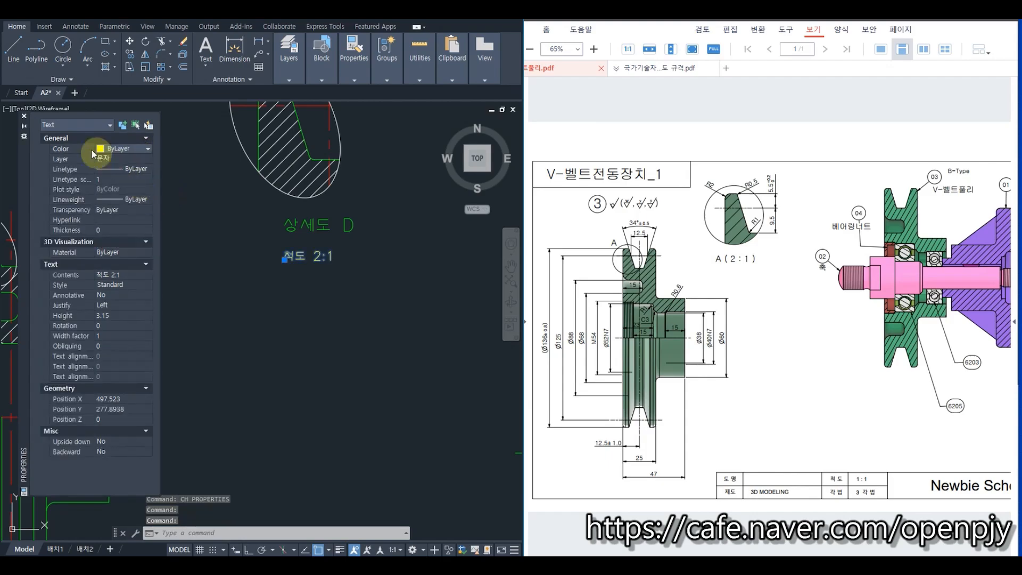
pyautogui.click(23, 116)
pyautogui.press('Escape')
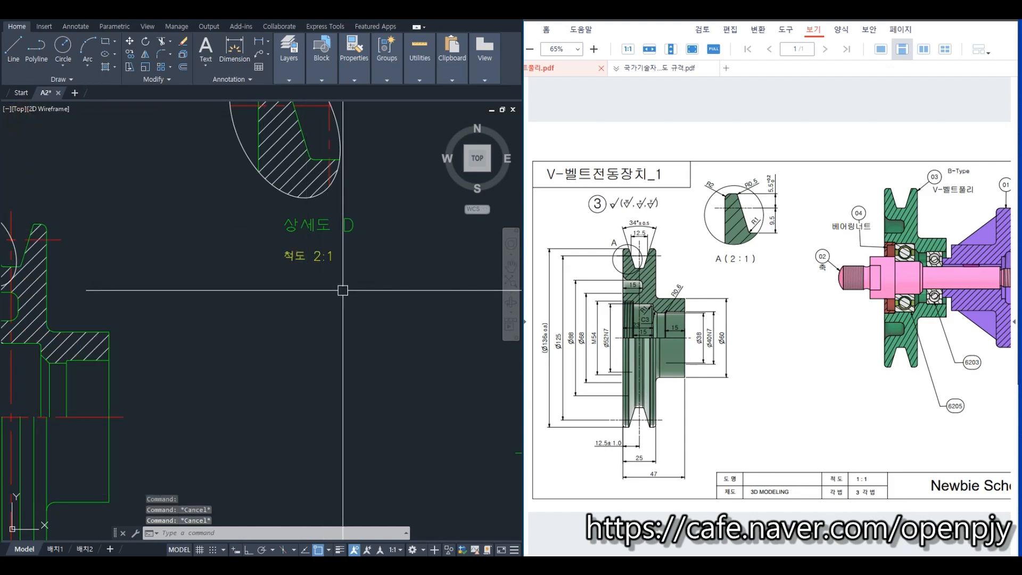
# - Move the 척도 2:1 label so it sits closer beneath and centered under the 상세도 D label
pyautogui.write('m')
pyautogui.press('Return')
pyautogui.click(336, 334)
pyautogui.click(274, 250)
pyautogui.press('Return')
pyautogui.click(293, 323)
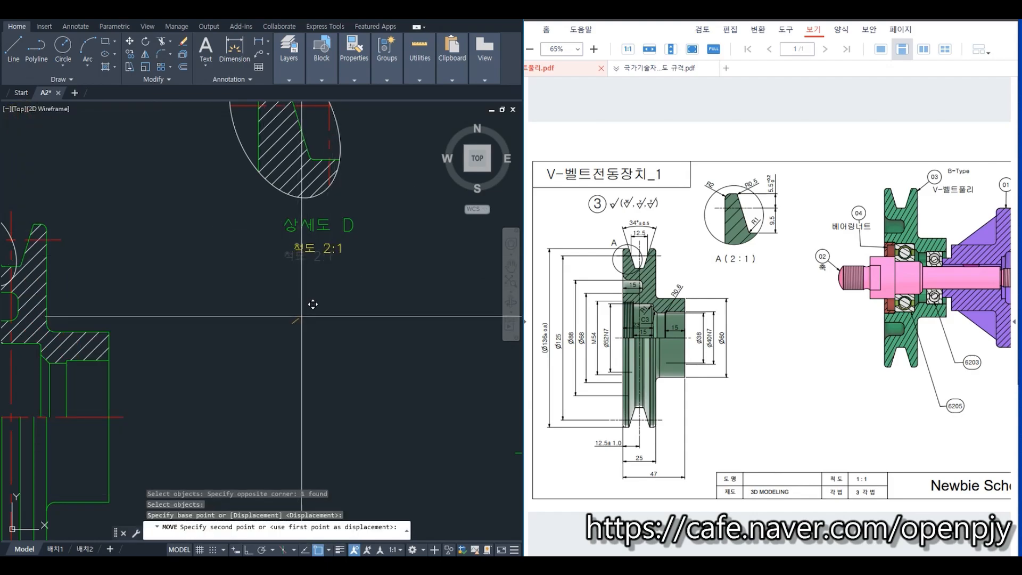
pyautogui.click(303, 313)
# - Check the measurement scale factor in the primary units of the 상세도 dimension style, and close the style manager
pyautogui.scroll(-5, 402, 358)
pyautogui.moveTo(429, 357); pyautogui.dragTo(351, 333, button='middle')
pyautogui.scroll(3, 309, 327)
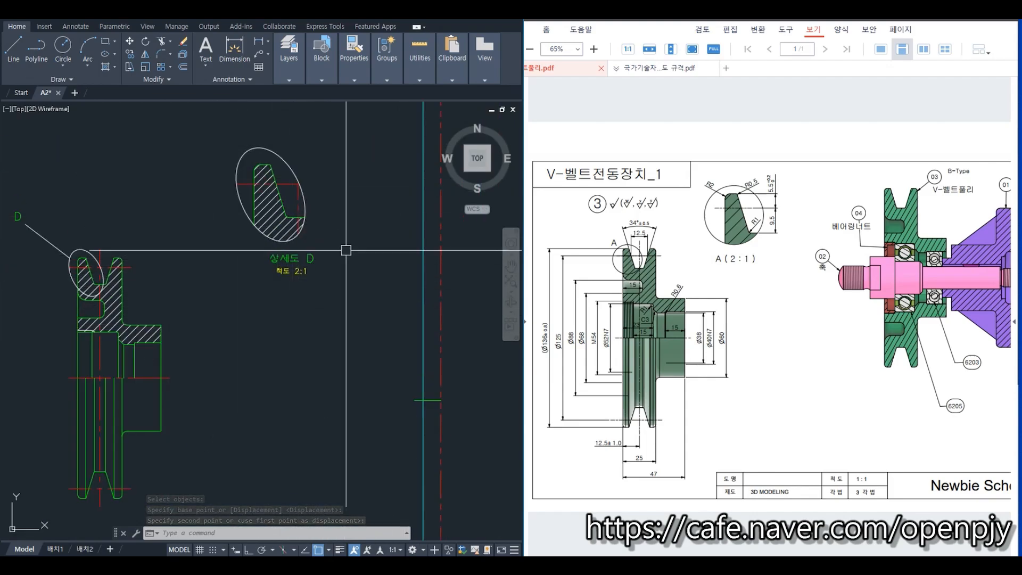
pyautogui.write('d')
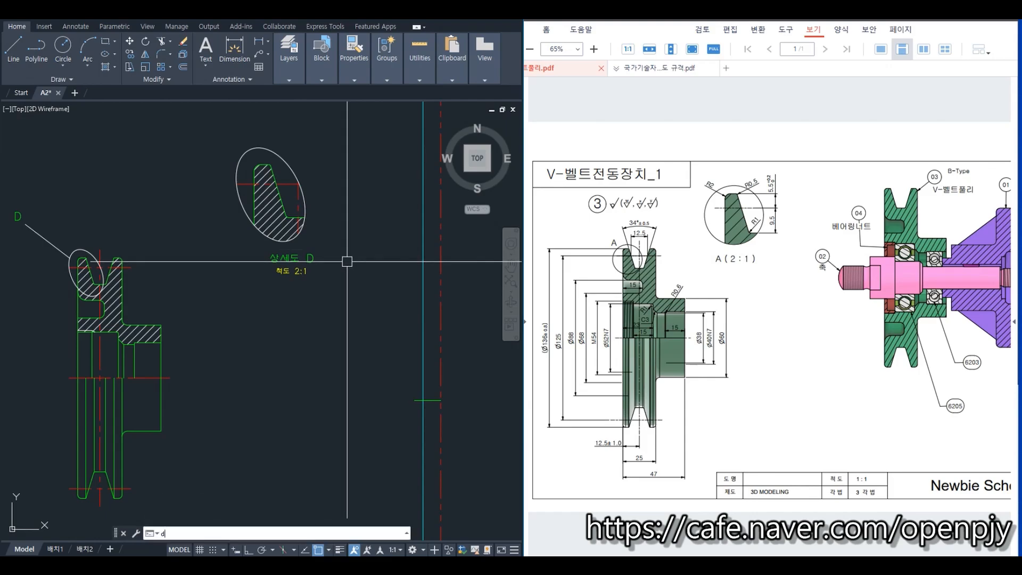
pyautogui.press('Return')
pyautogui.click(153, 255)
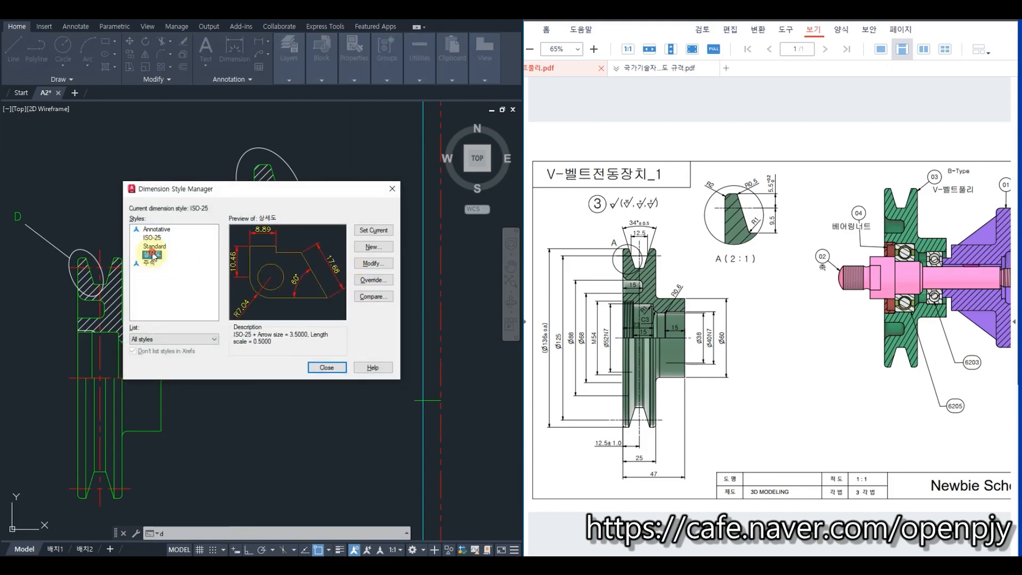
pyautogui.click(366, 265)
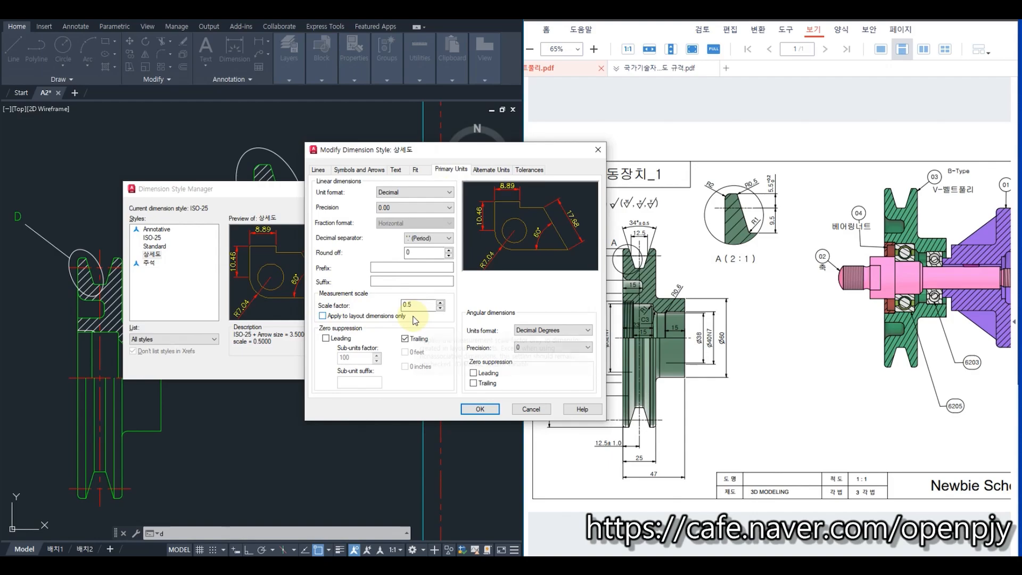
pyautogui.click(513, 410)
pyautogui.click(339, 369)
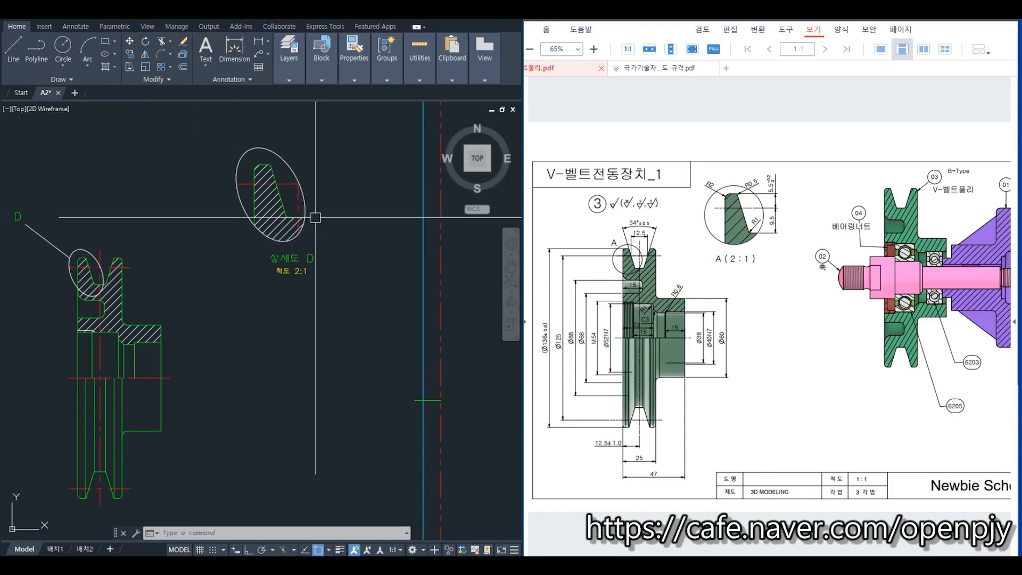
pyautogui.click(269, 42)
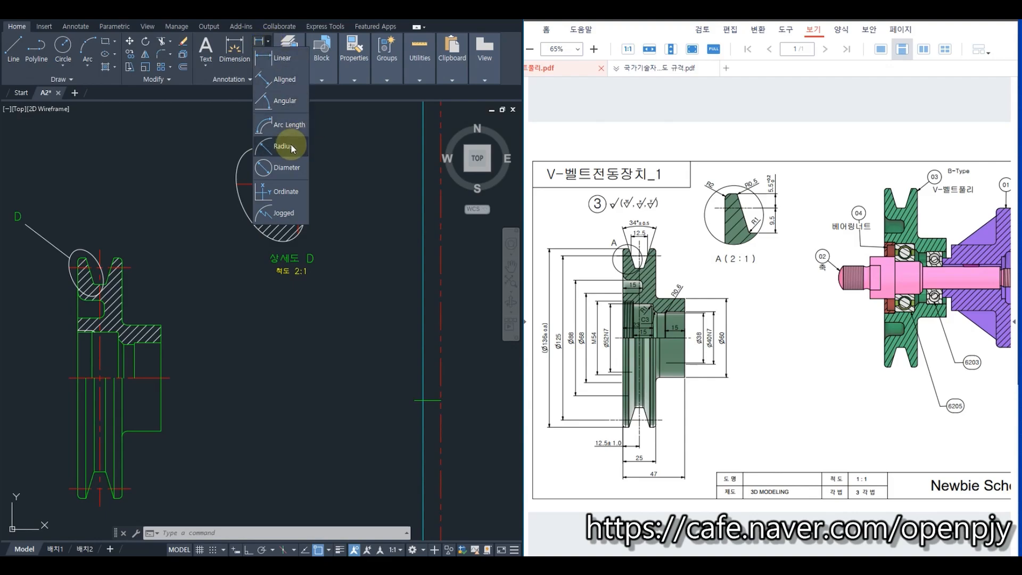
pyautogui.click(280, 62)
pyautogui.scroll(4, 328, 168)
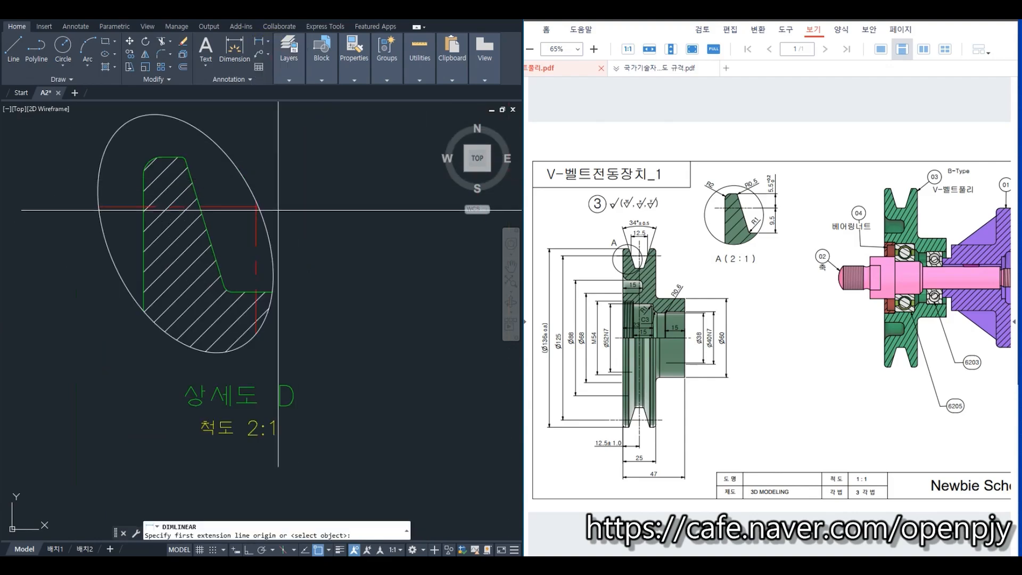
pyautogui.click(257, 207)
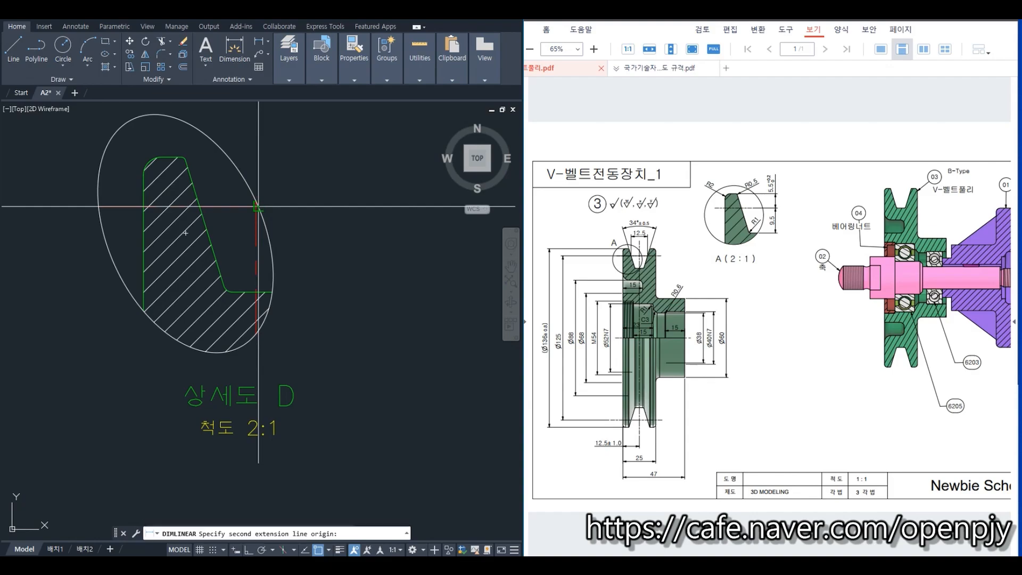
pyautogui.click(183, 158)
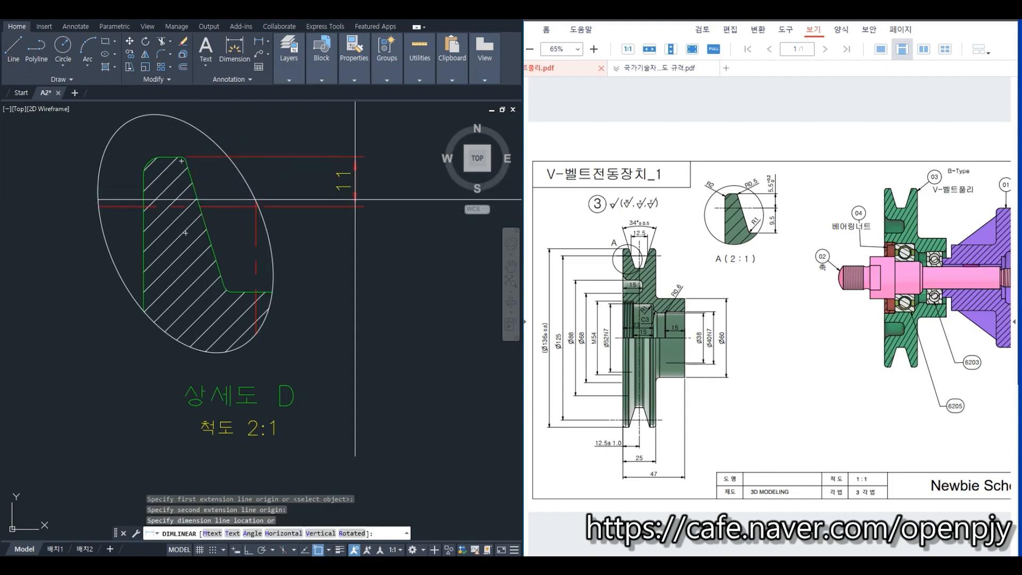
pyautogui.press('Escape')
# - Make 상세도 the current dimension style
pyautogui.write('d')
pyautogui.press('Return')
pyautogui.click(154, 255)
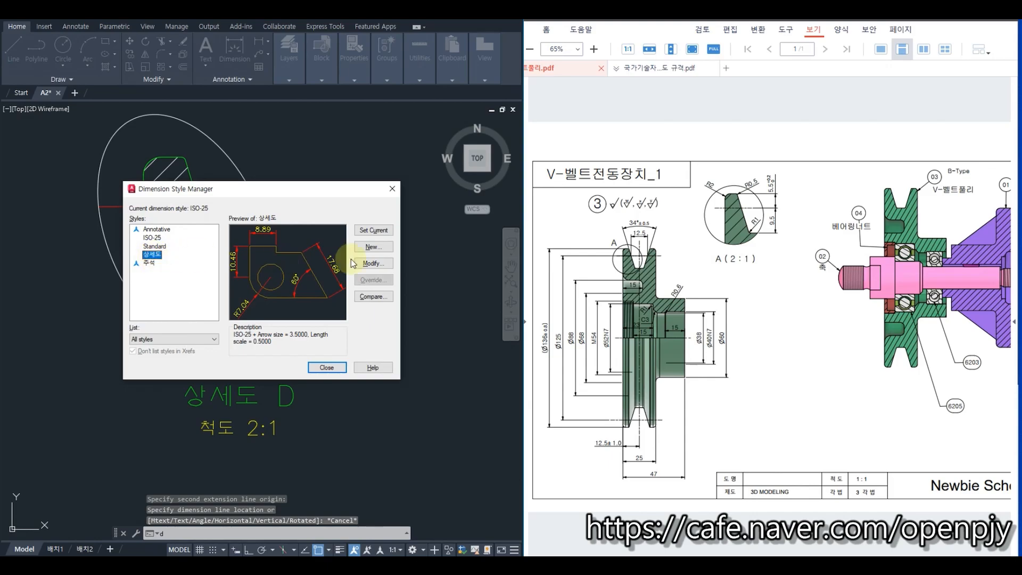
pyautogui.click(326, 368)
# - Add aligned vertical linear dimensions in the enlarged detail view from the horizontal pitch centerline to the rim's top edge and to the groove bottom
pyautogui.click(259, 42)
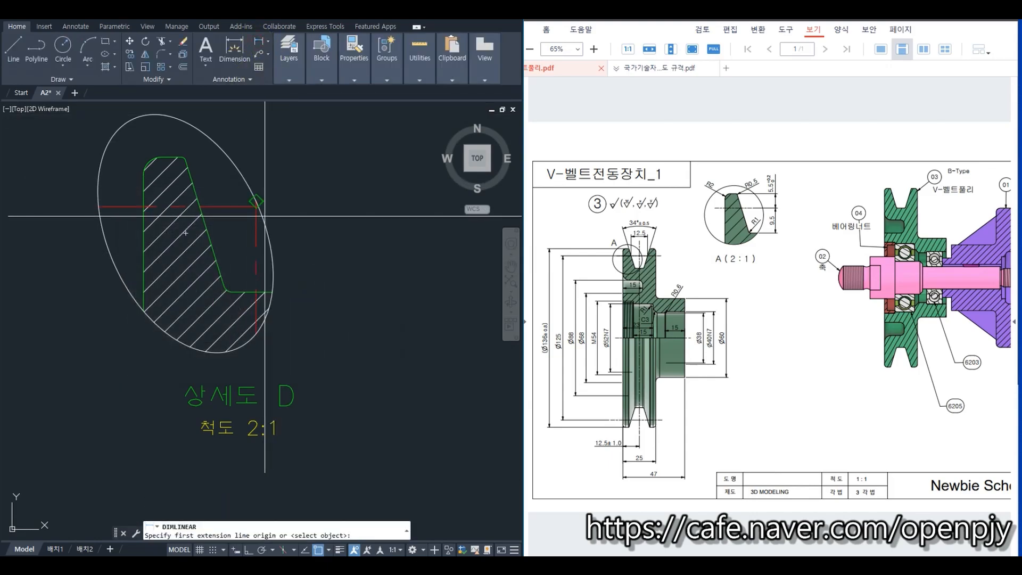
pyautogui.click(258, 205)
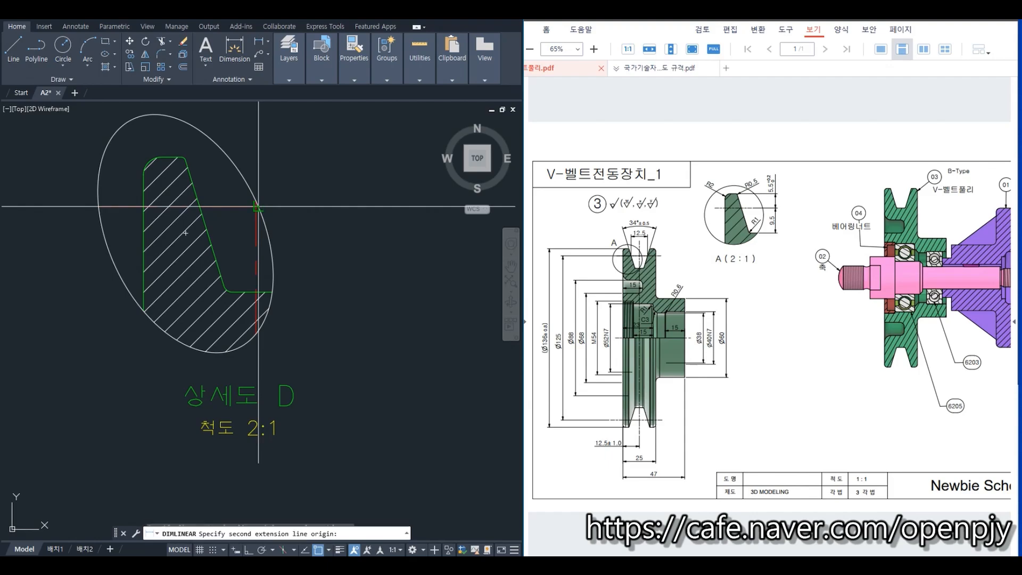
pyautogui.click(182, 157)
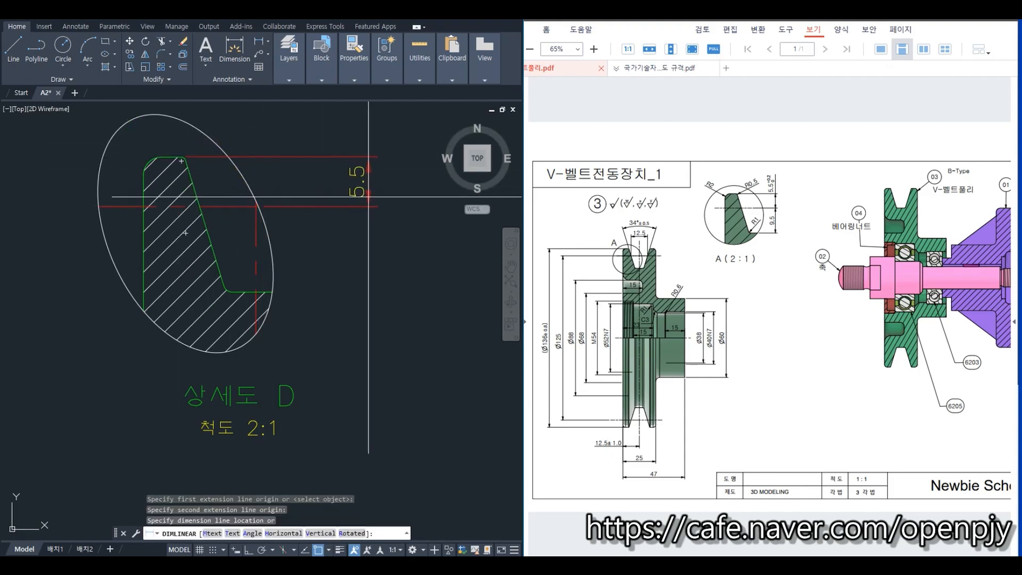
pyautogui.click(370, 197)
pyautogui.press('Return')
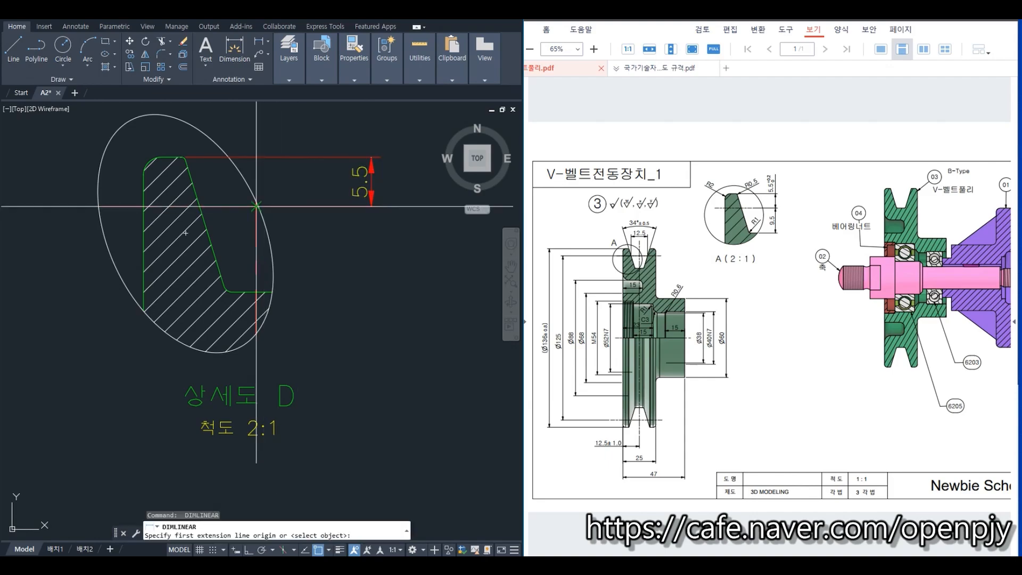
pyautogui.click(256, 206)
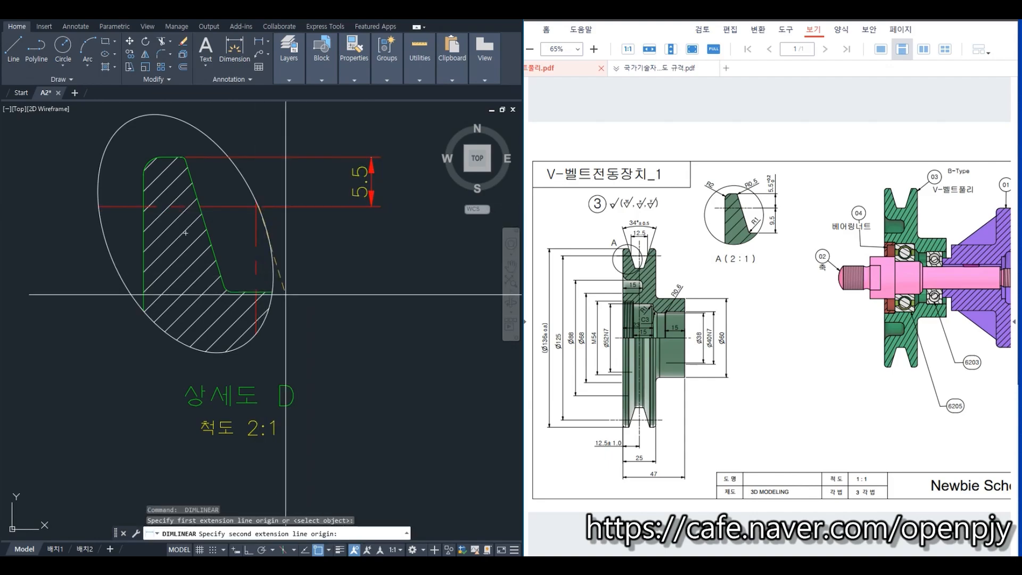
pyautogui.click(272, 291)
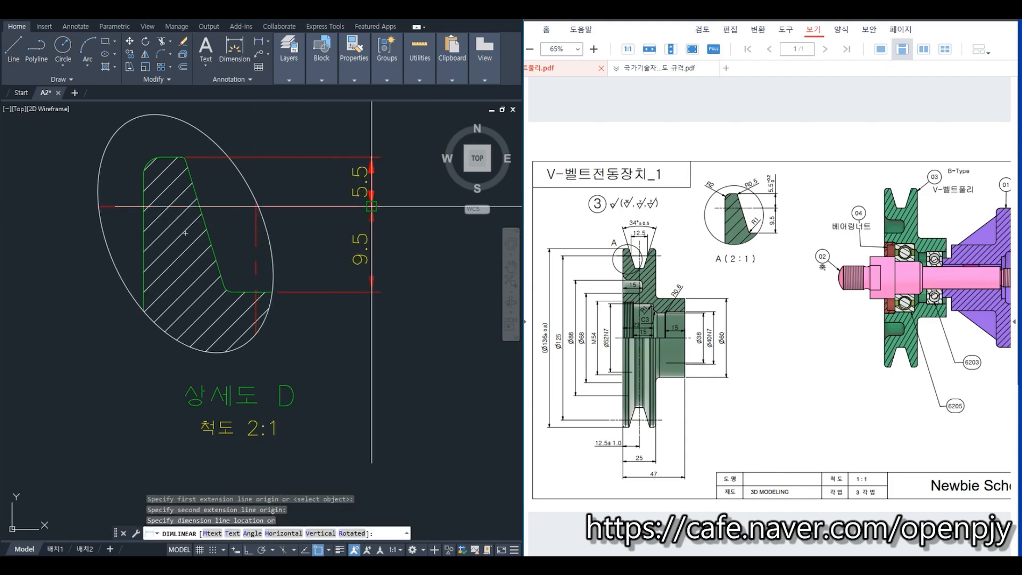
pyautogui.click(371, 255)
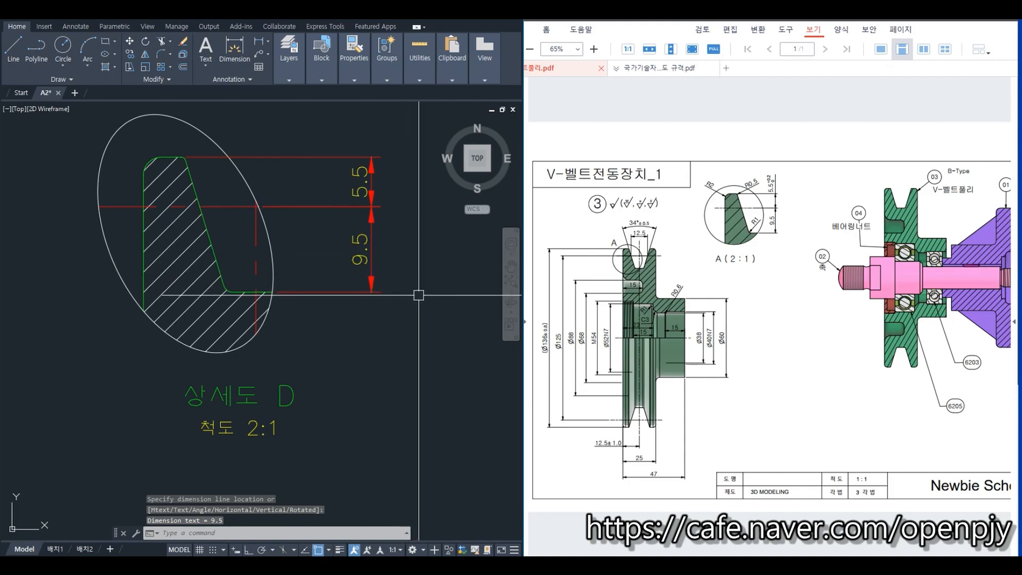
# - Add a radius dimension to the small fillet on the groove side of the rim's top in the enlarged detail view
pyautogui.click(268, 43)
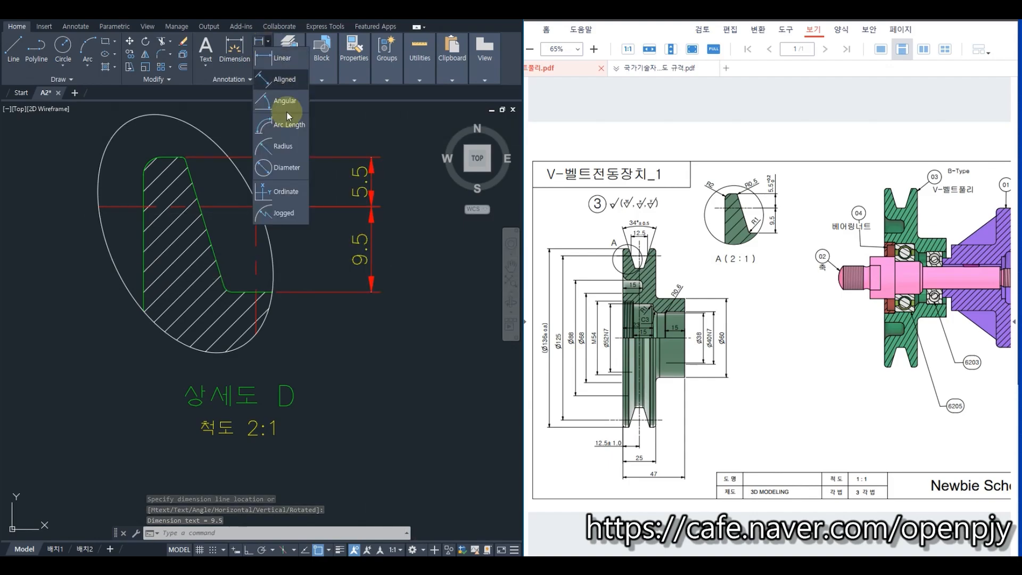
pyautogui.click(279, 145)
pyautogui.scroll(4, 176, 170)
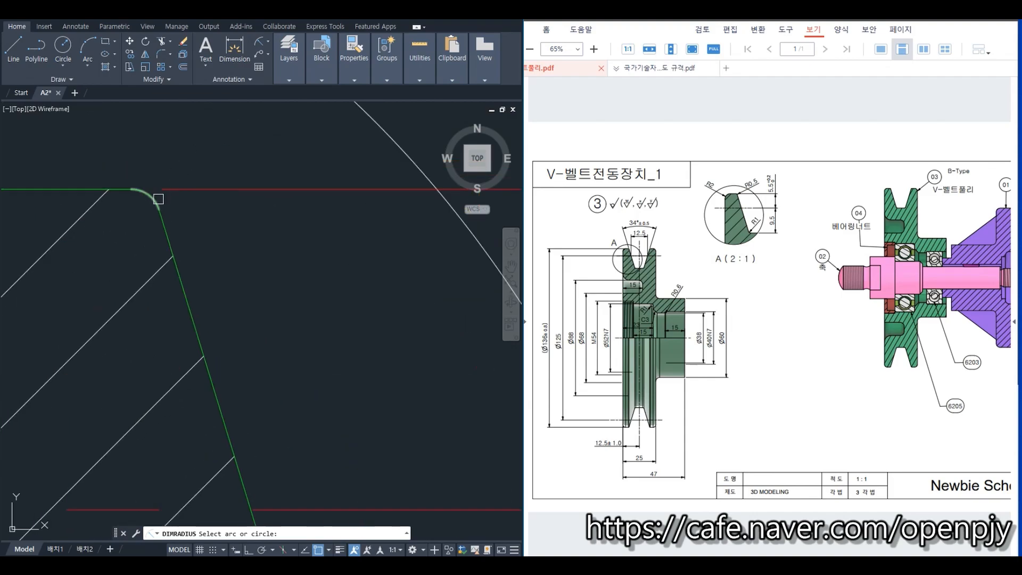
pyautogui.click(153, 201)
pyautogui.scroll(-3, 155, 201)
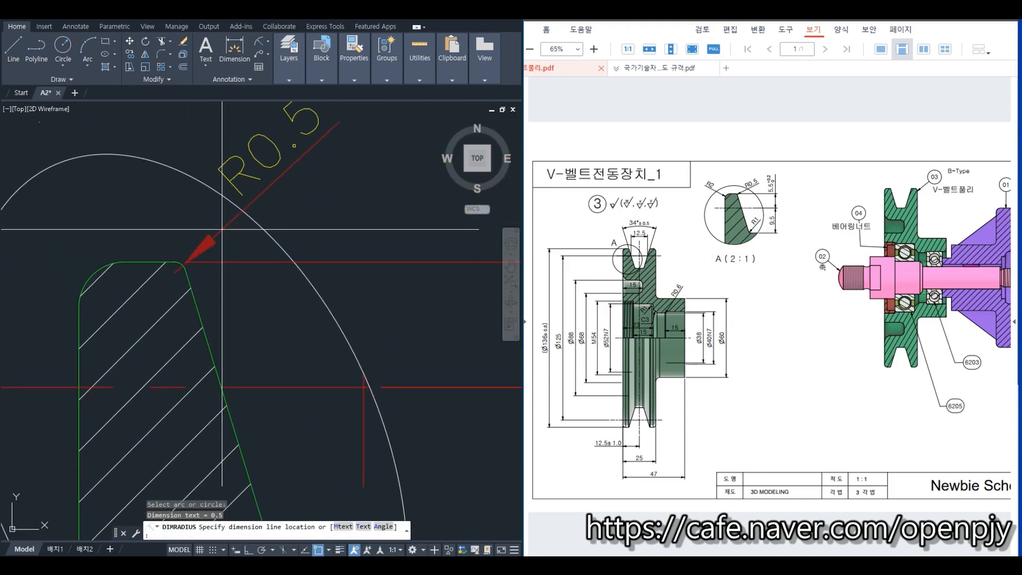
pyautogui.click(227, 229)
# - Add a radius dimension to the larger outer fillet at the rim's top, placing its text outside the detail boundary
pyautogui.press('Return')
pyautogui.click(95, 273)
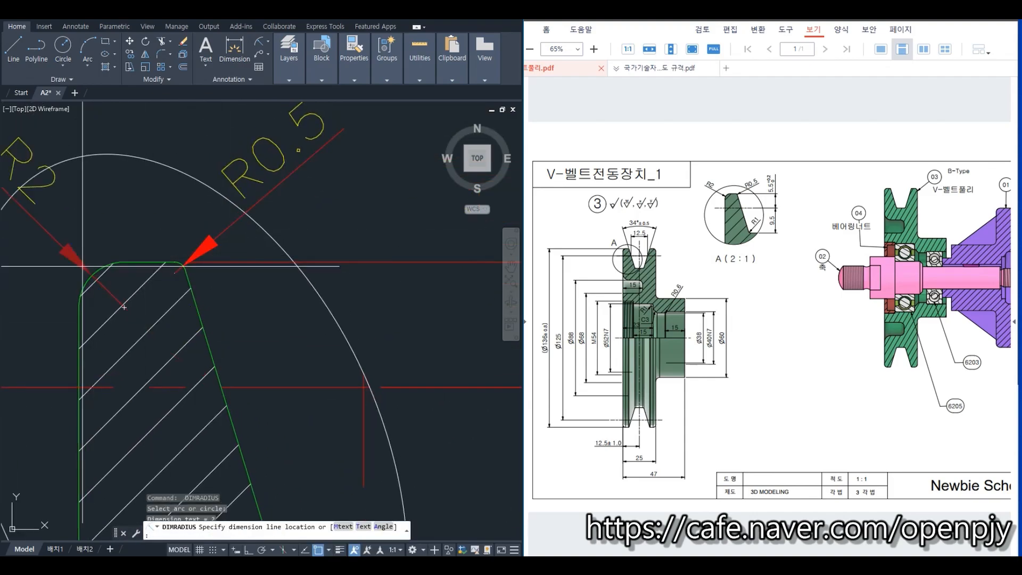
pyautogui.moveTo(41, 192); pyautogui.dragTo(185, 247, button='middle')
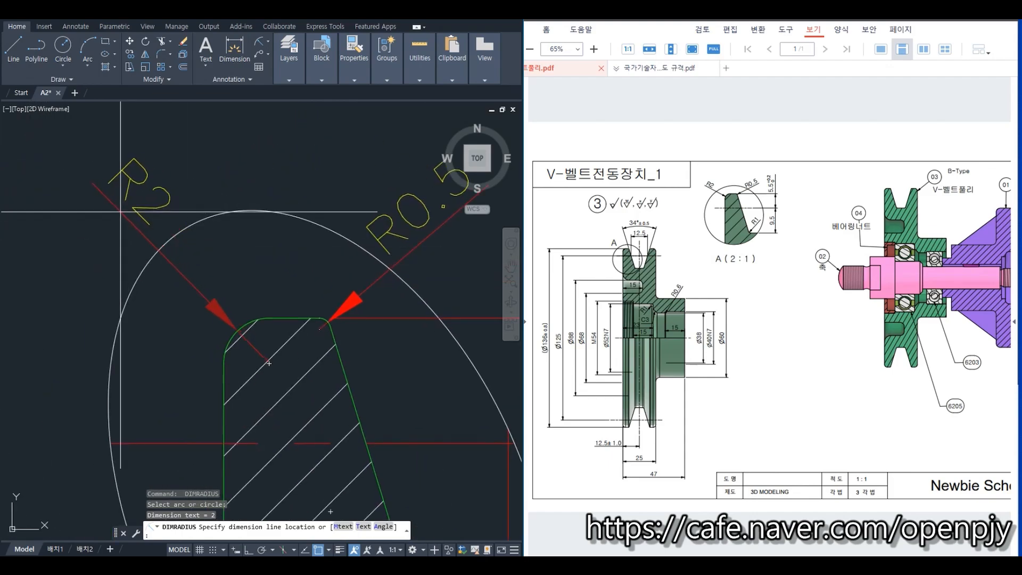
pyautogui.click(122, 210)
# - Add a radius dimension to the groove-bottom fillet in the enlarged detail view, placing its text up inside the groove
pyautogui.scroll(-3, 205, 233)
pyautogui.moveTo(290, 360); pyautogui.dragTo(274, 310, button='middle')
pyautogui.scroll(2, 267, 302)
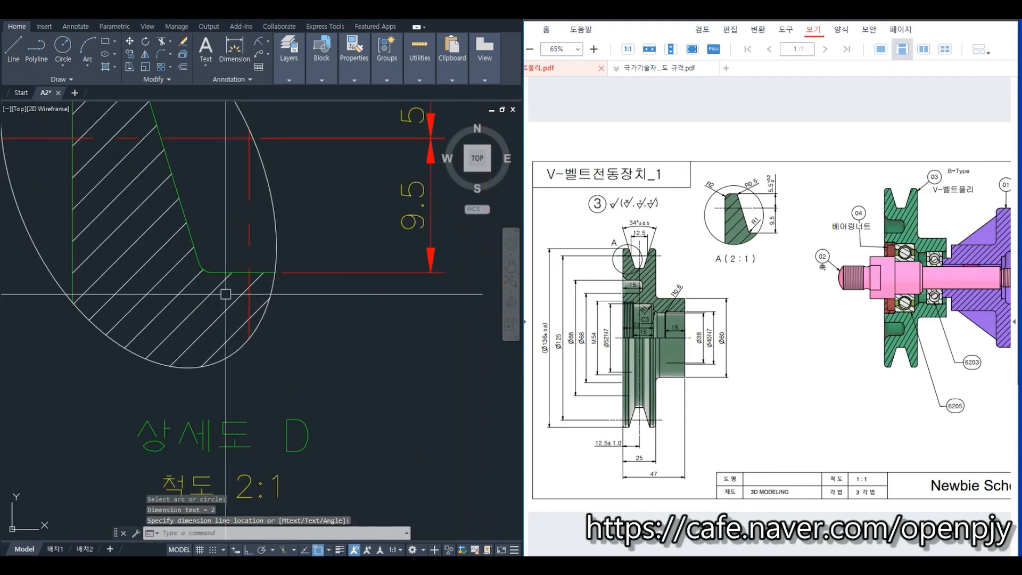
pyautogui.press('Return')
pyautogui.scroll(2, 221, 275)
pyautogui.click(201, 273)
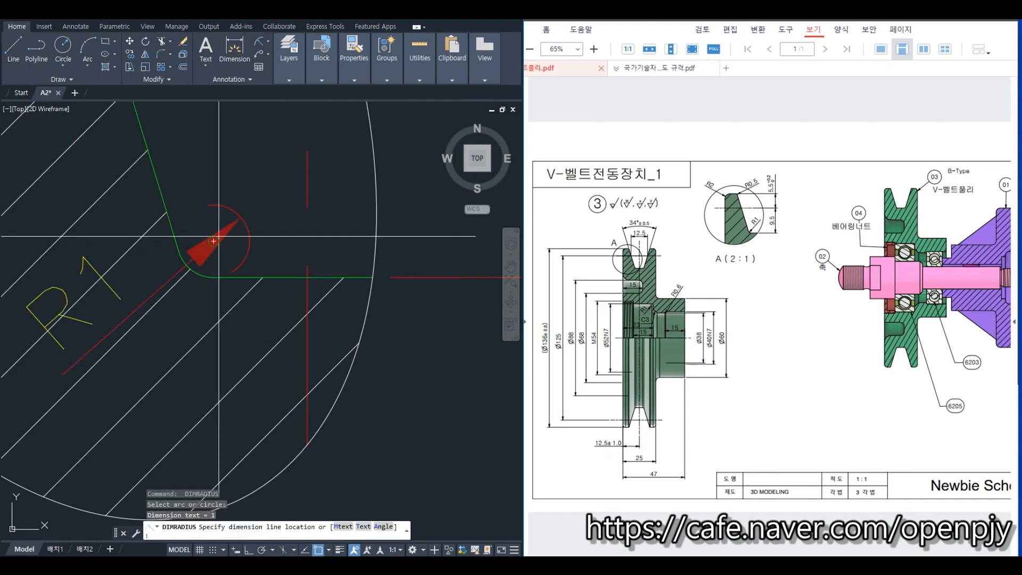
pyautogui.scroll(-2, 224, 250)
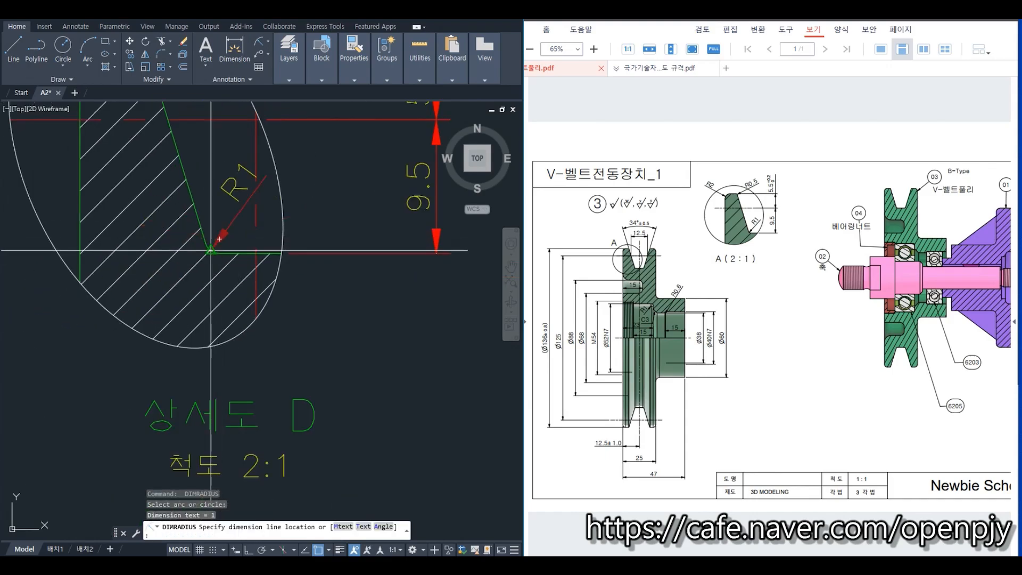
pyautogui.click(219, 239)
# - Make ISO-25 the current dimension style again and close the style manager
pyautogui.scroll(-3, 346, 239)
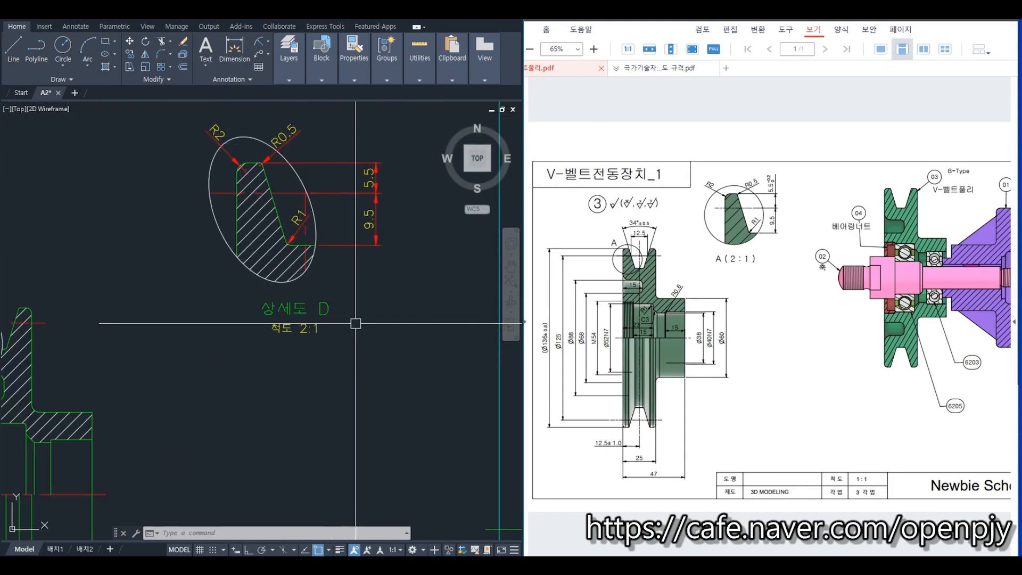
pyautogui.write('d')
pyautogui.press('Return')
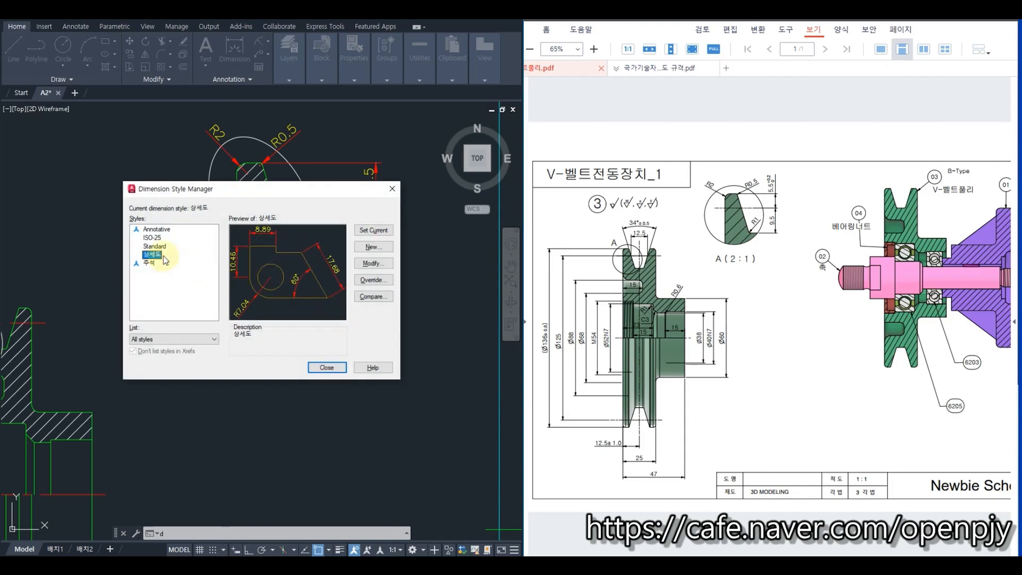
pyautogui.click(152, 237)
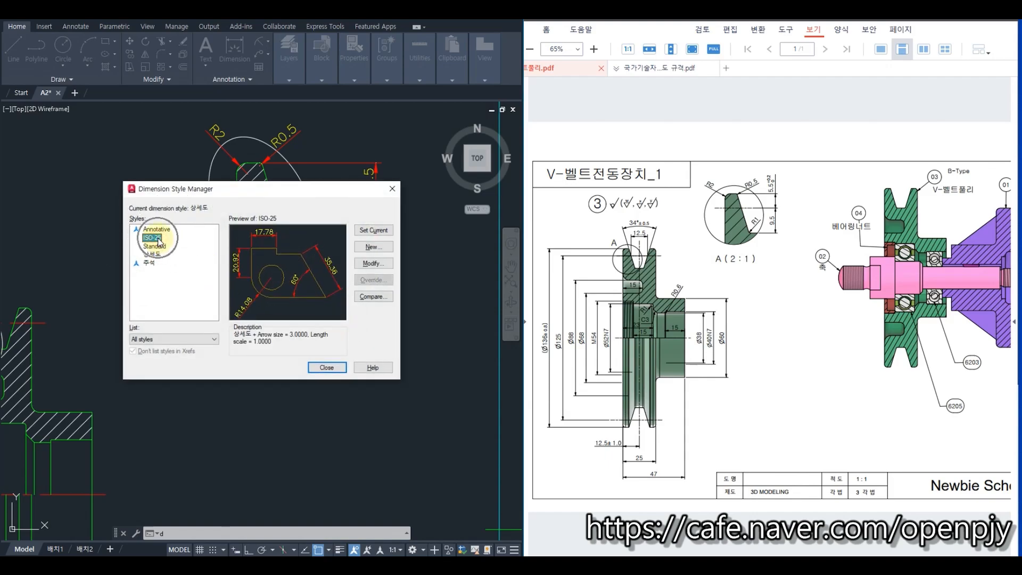
pyautogui.click(158, 240)
pyautogui.click(372, 231)
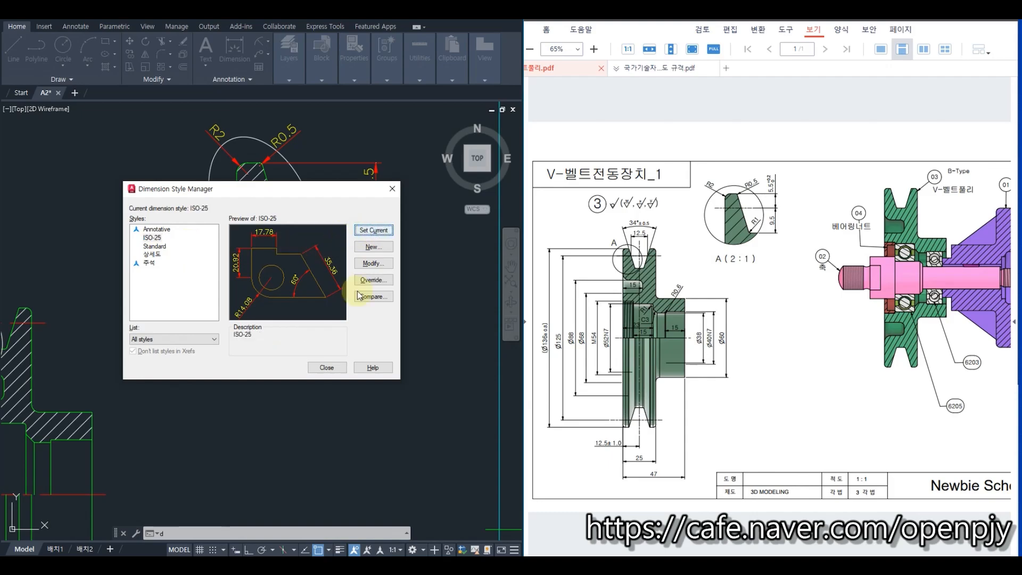
pyautogui.click(321, 369)
# - Add a linear dimension below the section view from the rim's left face to the groove centre line
pyautogui.scroll(-5, 320, 320)
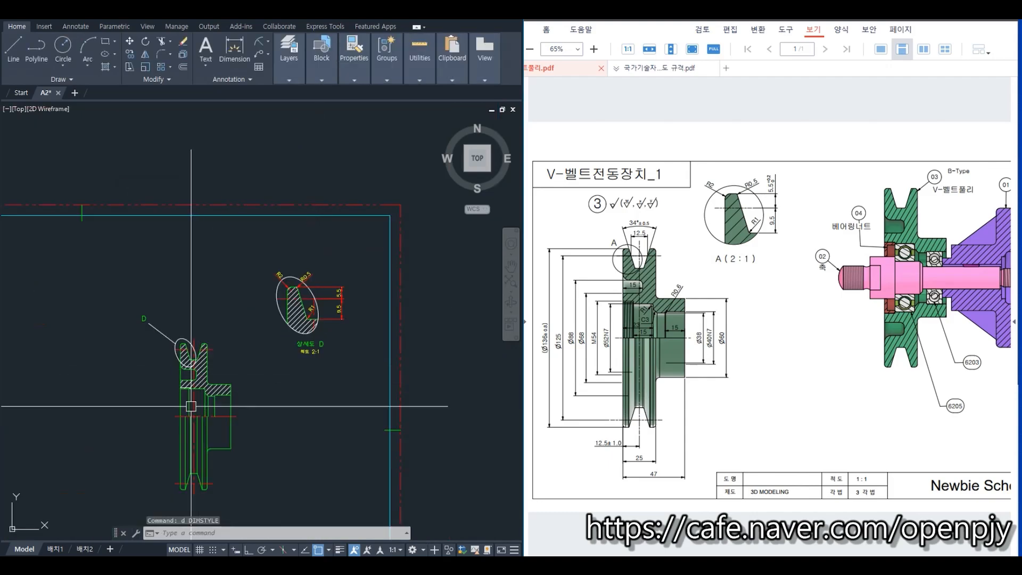
pyautogui.scroll(8, 348, 277)
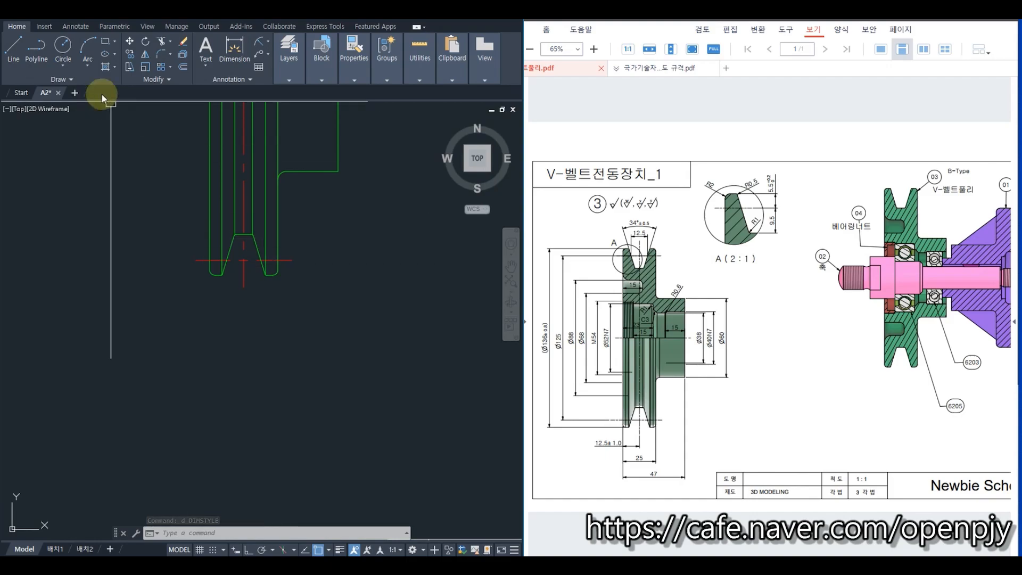
pyautogui.click(268, 41)
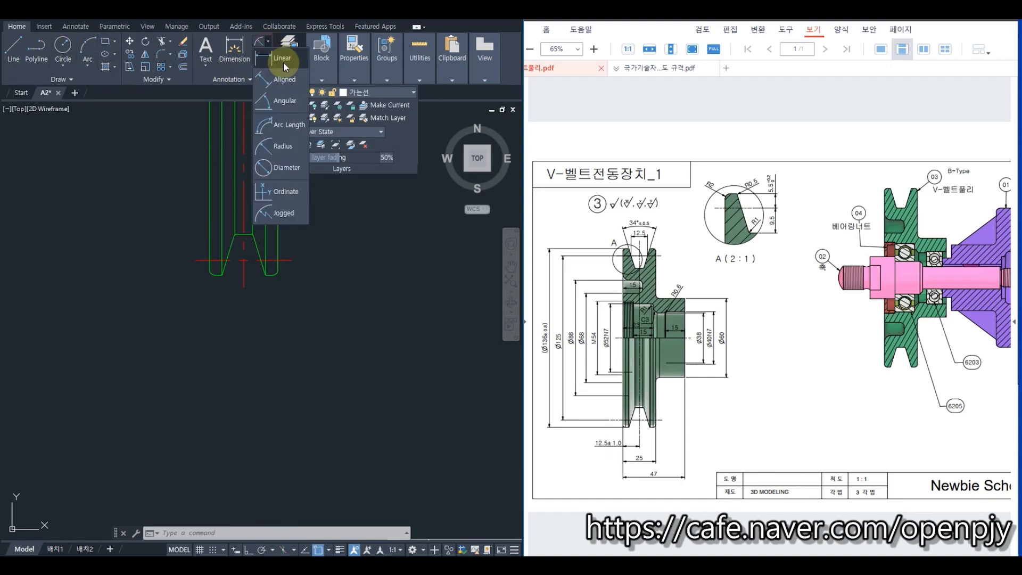
pyautogui.click(283, 63)
pyautogui.scroll(4, 270, 275)
pyautogui.click(177, 230)
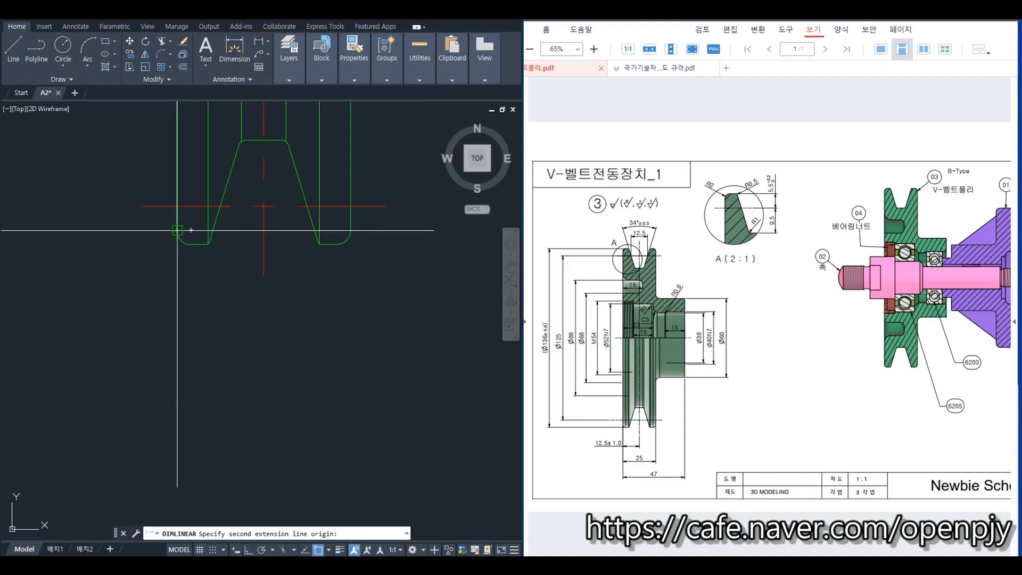
pyautogui.click(263, 273)
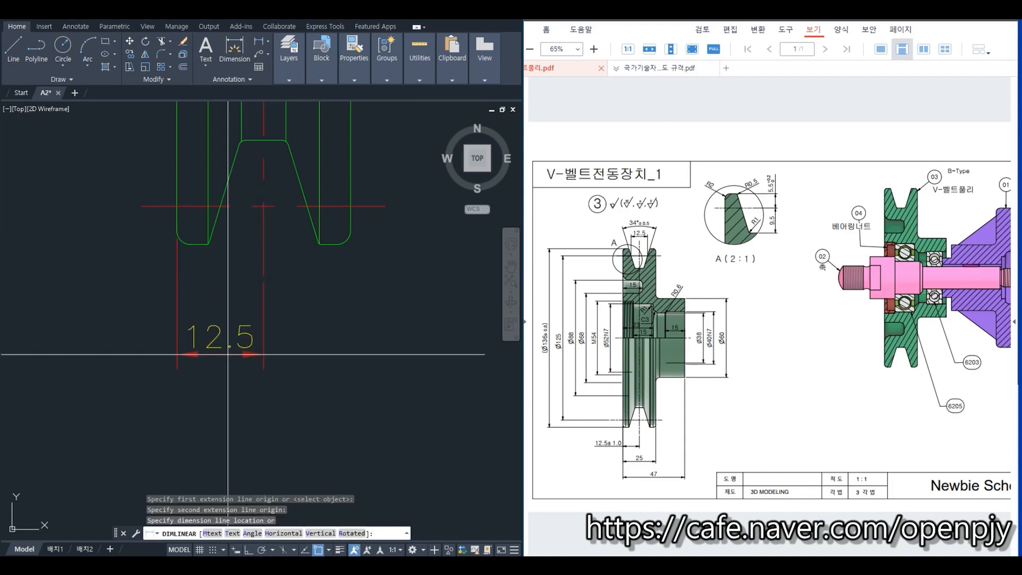
pyautogui.click(228, 353)
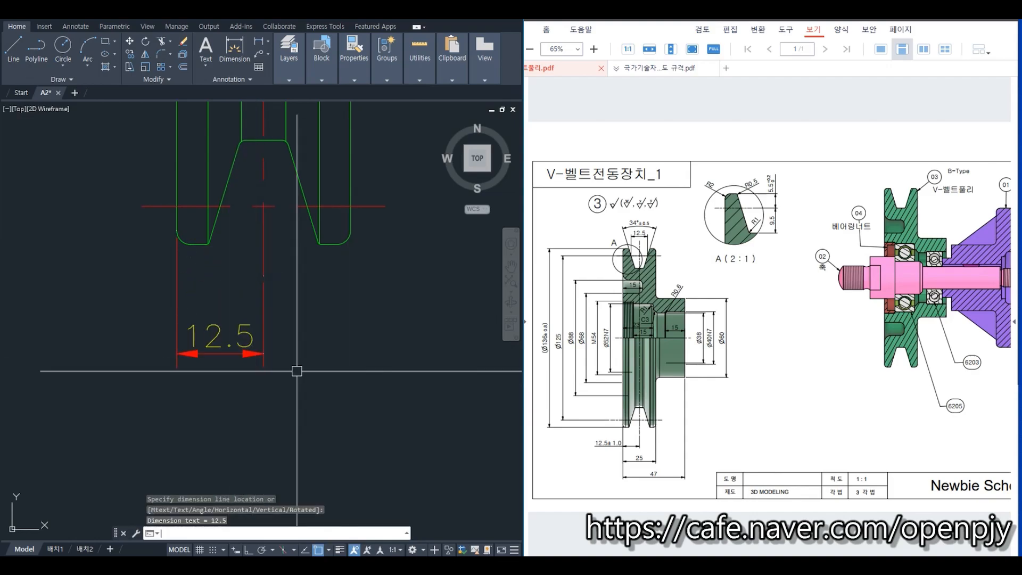
# - Add a linear dimension for the full rim width, placed below the groove-centre dimension
pyautogui.press('Return')
pyautogui.click(177, 230)
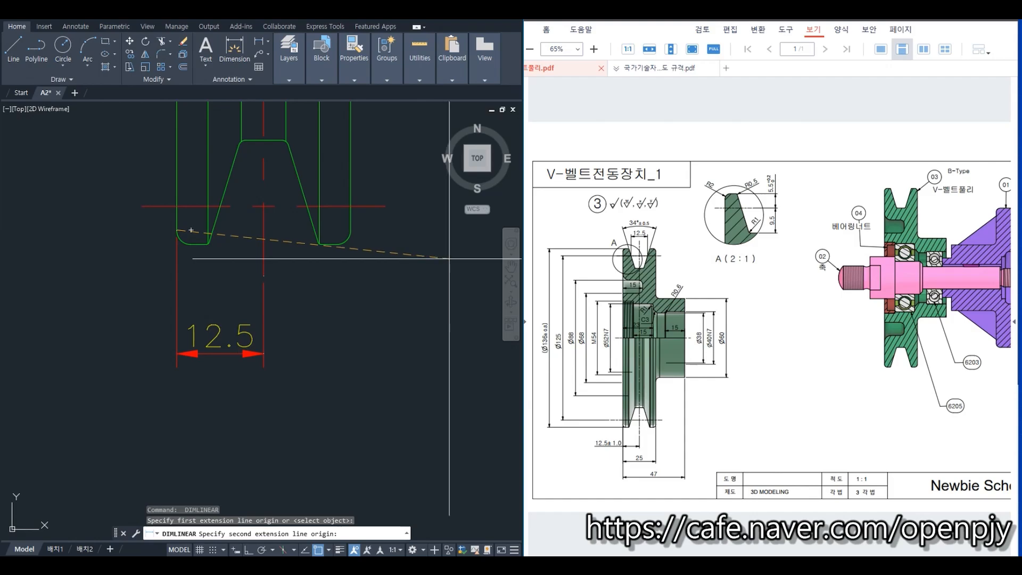
pyautogui.click(350, 230)
pyautogui.click(333, 419)
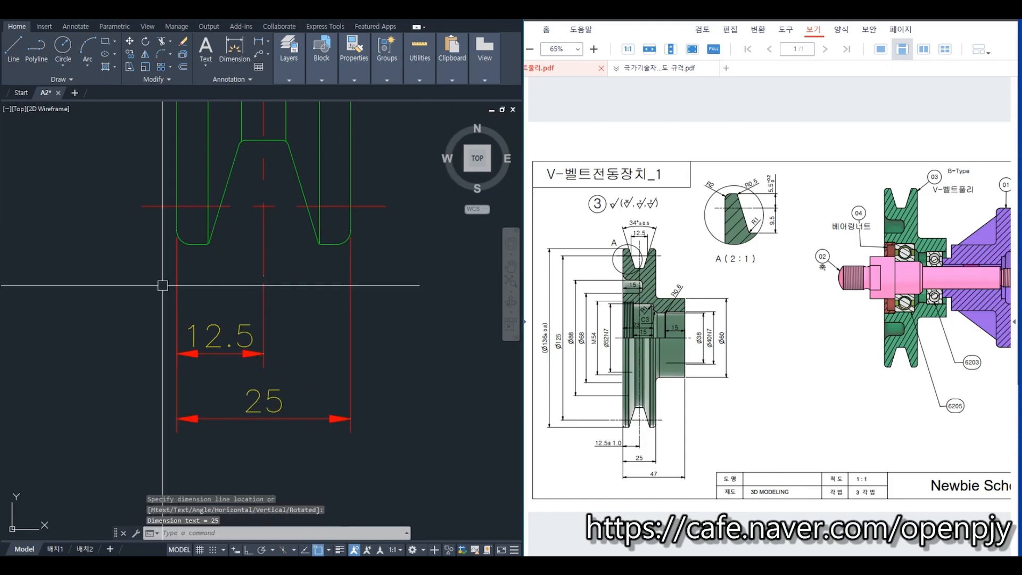
# - Add a linear dimension from the rim to the hub's right end, placed below the rim width dimension
pyautogui.press('Return')
pyautogui.click(207, 240)
pyautogui.scroll(-4, 207, 241)
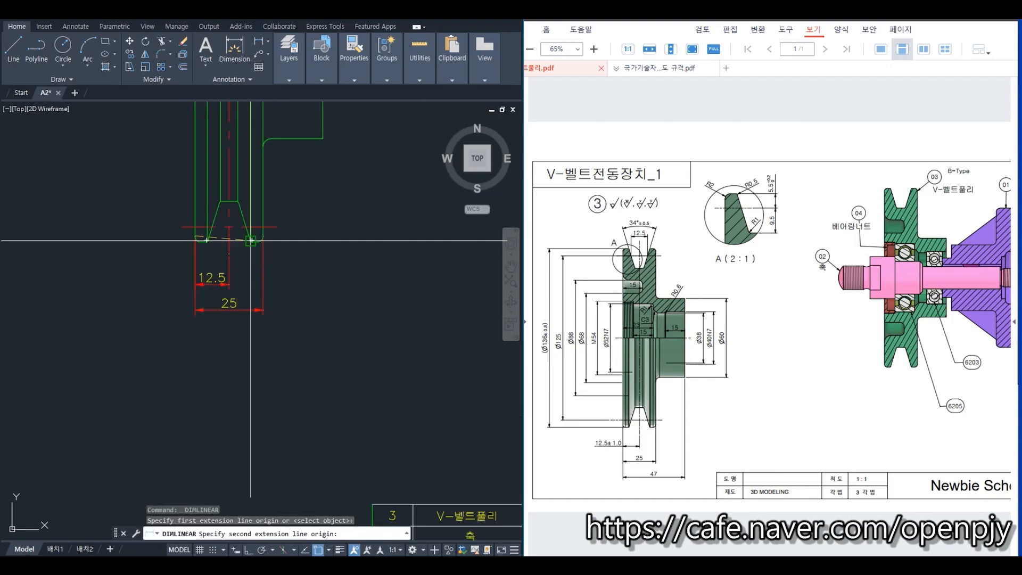
pyautogui.click(323, 139)
pyautogui.click(308, 339)
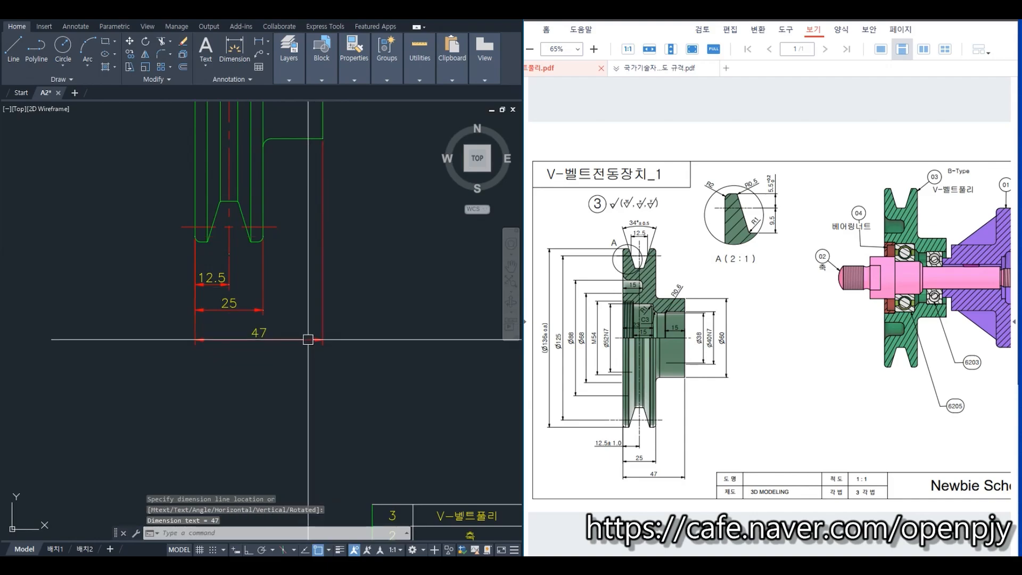
# - Append the tolerance ±1.0 to the groove-centre dimension text below the pulley
pyautogui.scroll(3, 226, 310)
pyautogui.scroll(2, 222, 309)
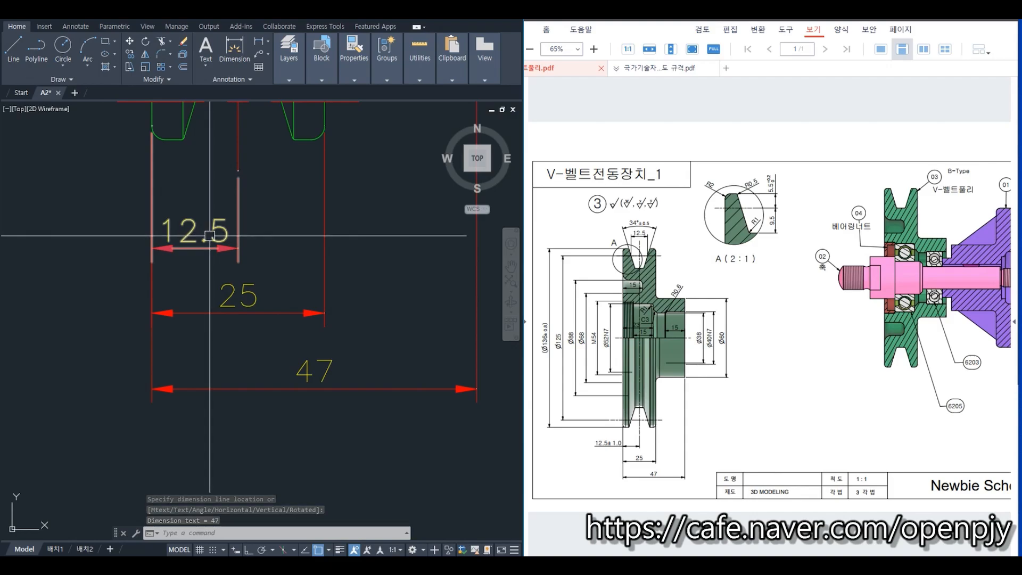
pyautogui.write('ed')
pyautogui.press('Return')
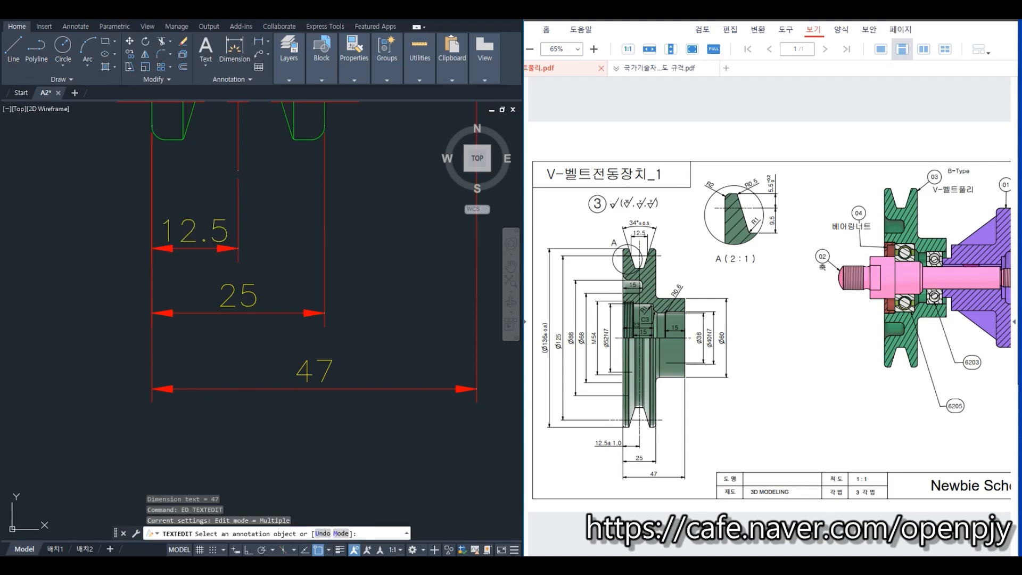
pyautogui.click(219, 228)
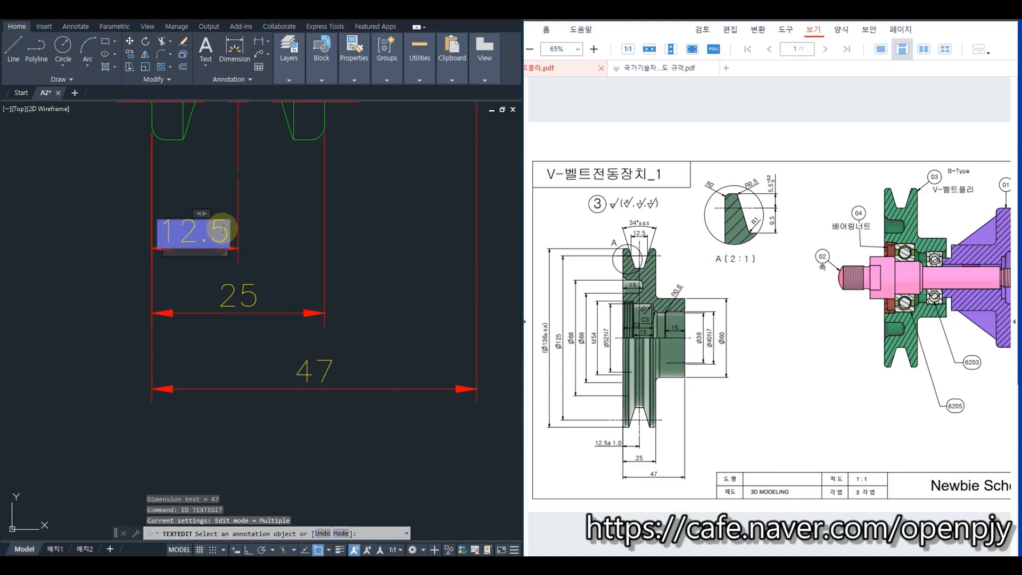
pyautogui.write('%%')
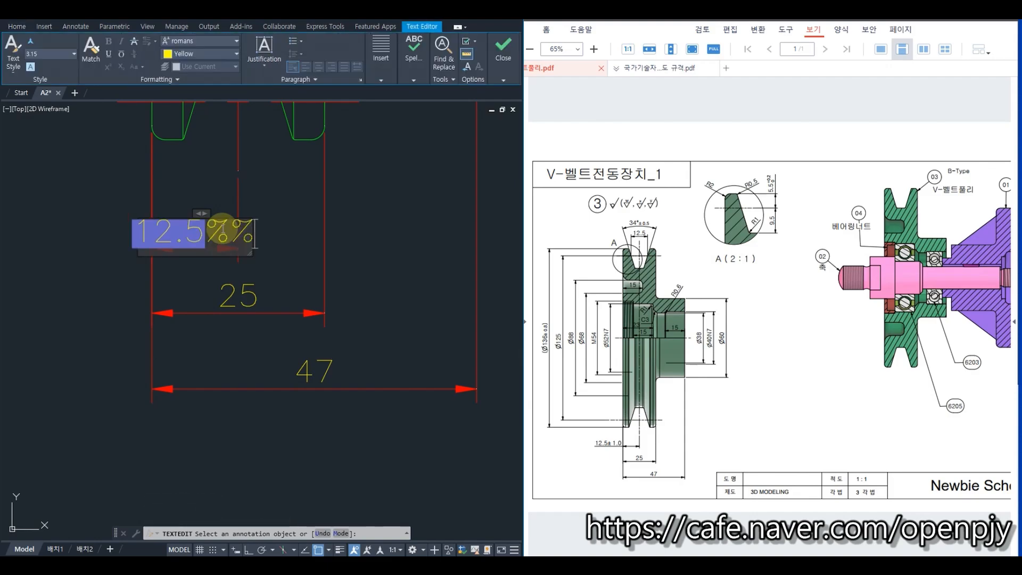
pyautogui.write('p')
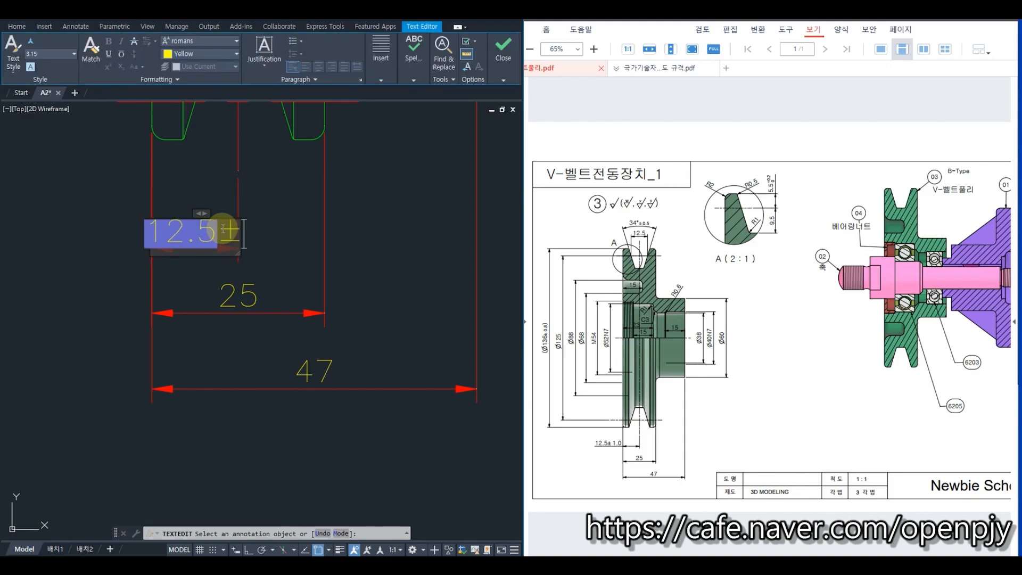
pyautogui.write('1.0')
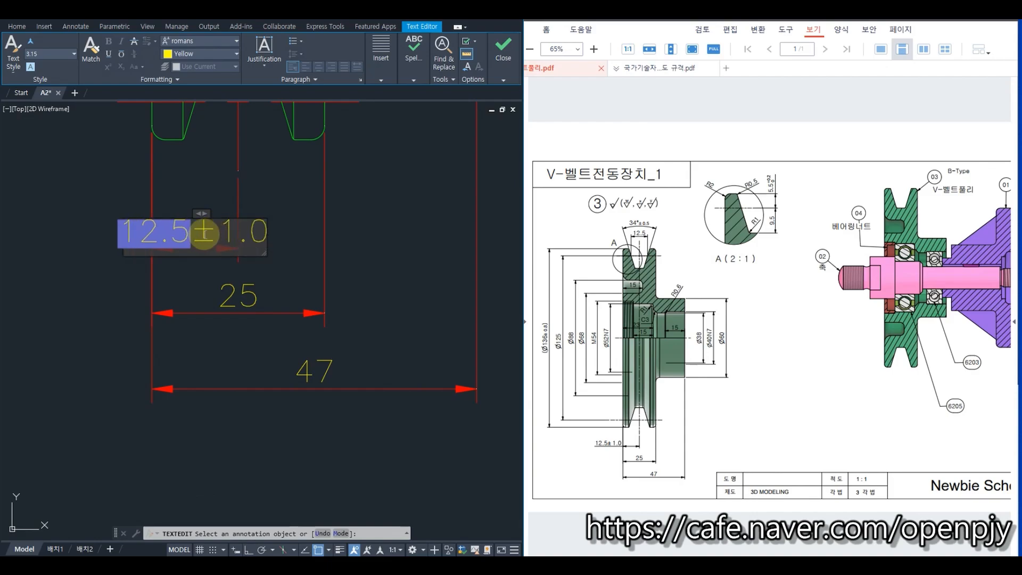
# - Format the ±1.0 tolerance in red with text height 2.24, and move the dimension text outside to the left of the rim
pyautogui.moveTo(204, 233); pyautogui.dragTo(288, 235)
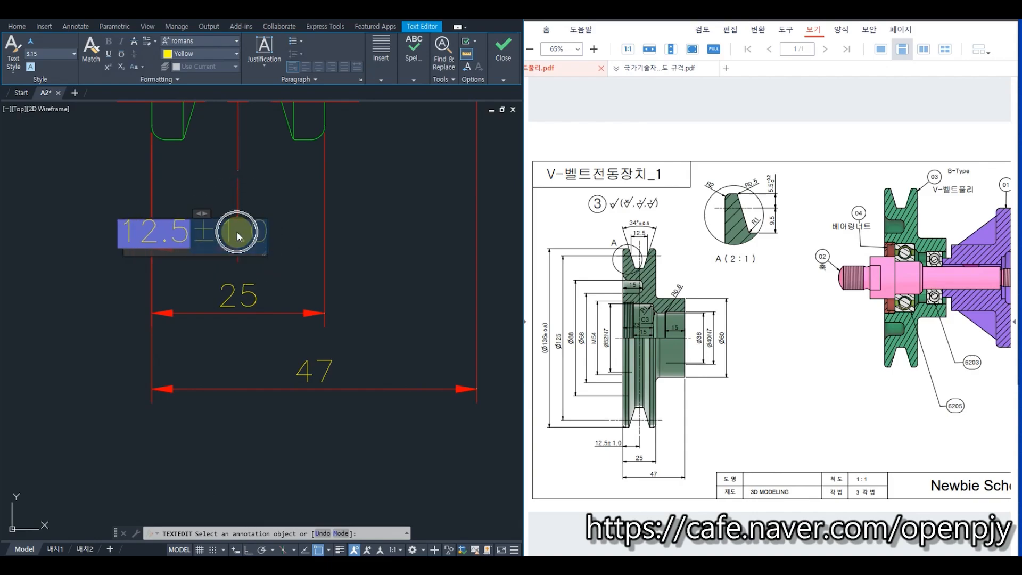
pyautogui.click(226, 53)
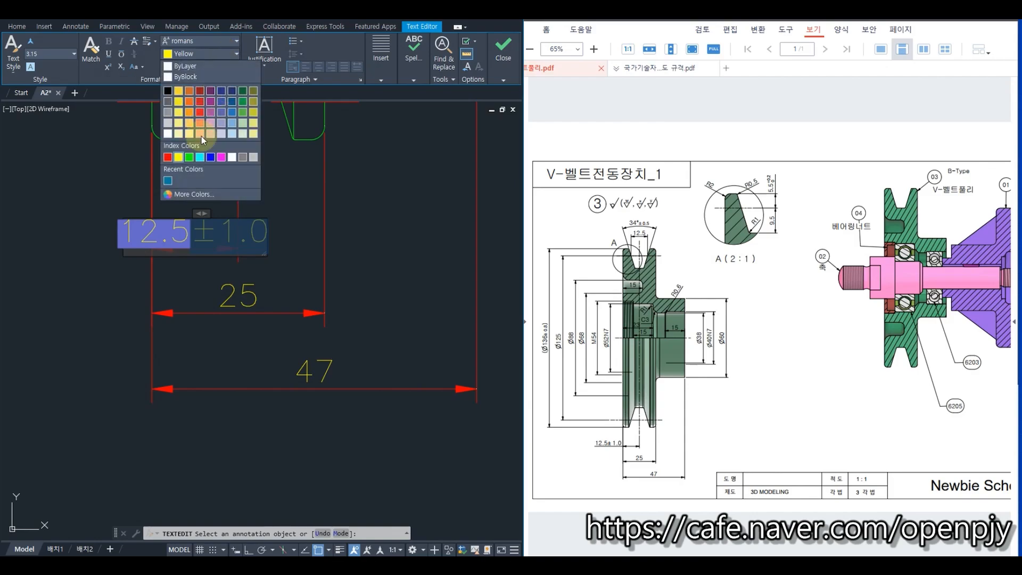
pyautogui.click(167, 156)
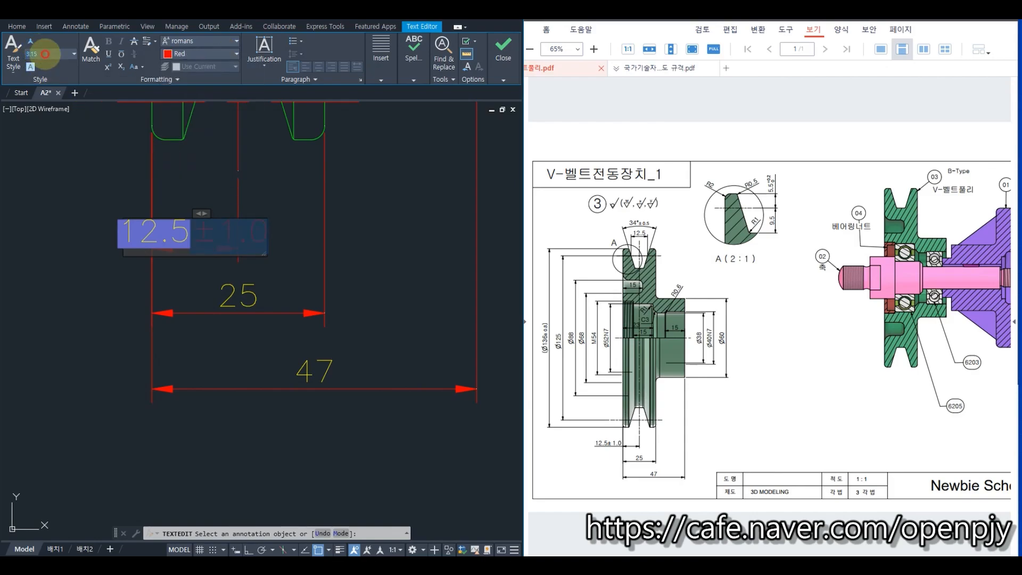
pyautogui.click(47, 54)
pyautogui.write('2.24')
pyautogui.press('Return')
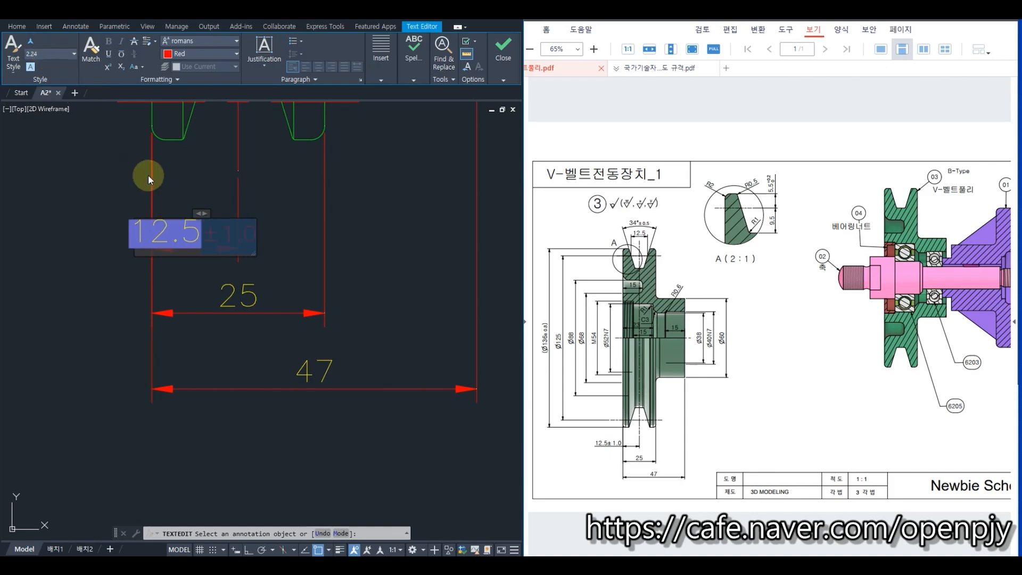
pyautogui.click(508, 63)
pyautogui.click(506, 104)
pyautogui.press('Escape')
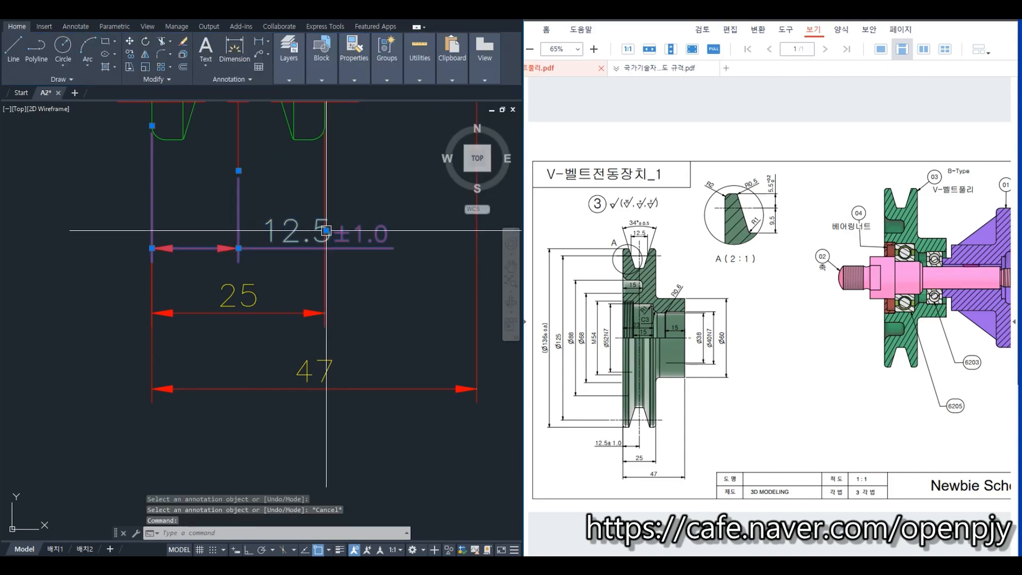
pyautogui.click(326, 232)
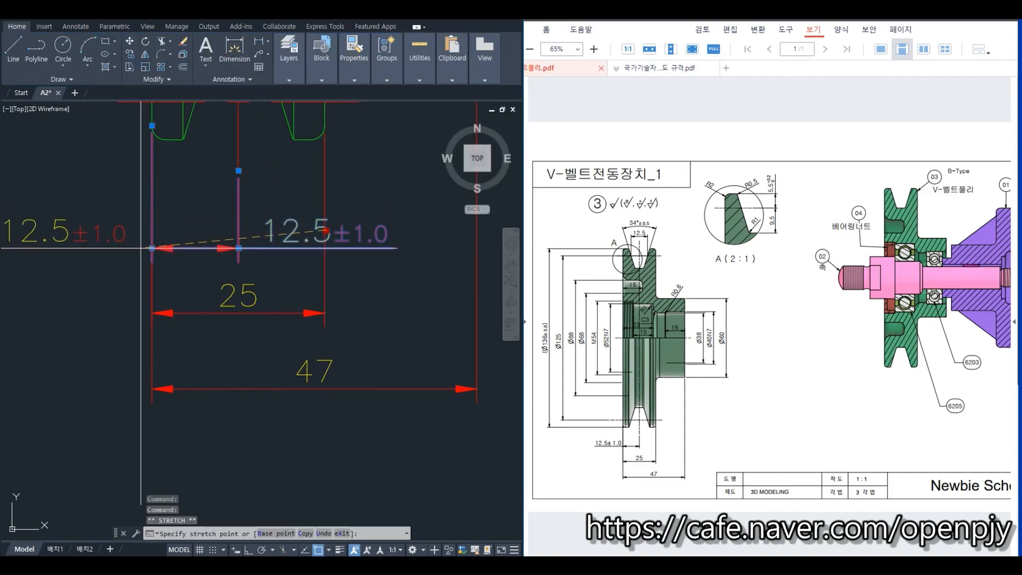
pyautogui.press('Escape')
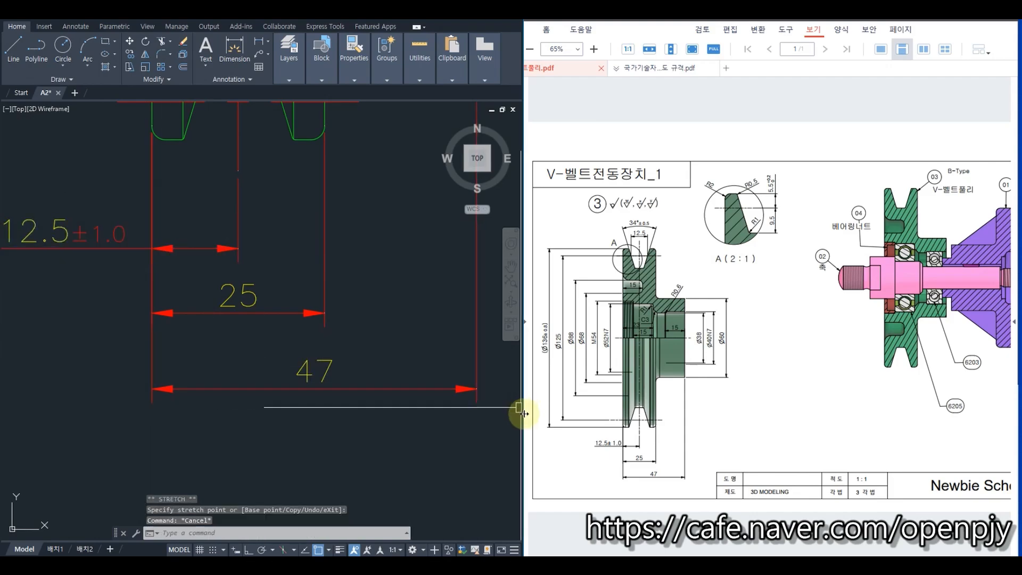
# - Add a linear dimension for the groove width at the pitch line, placed above the rim of the section view
pyautogui.scroll(-4, 373, 309)
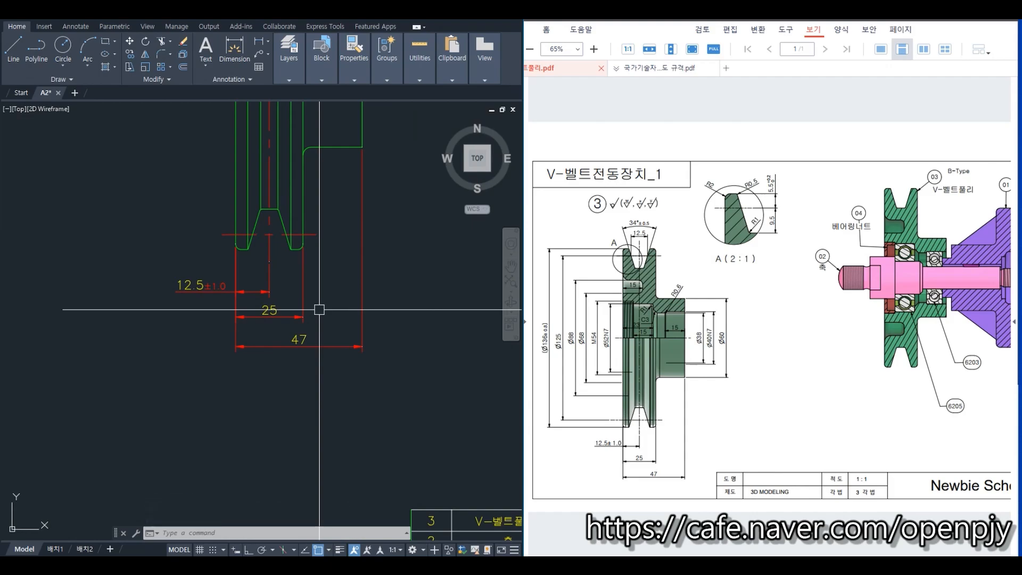
pyautogui.scroll(-3, 417, 221)
pyautogui.scroll(6, 434, 340)
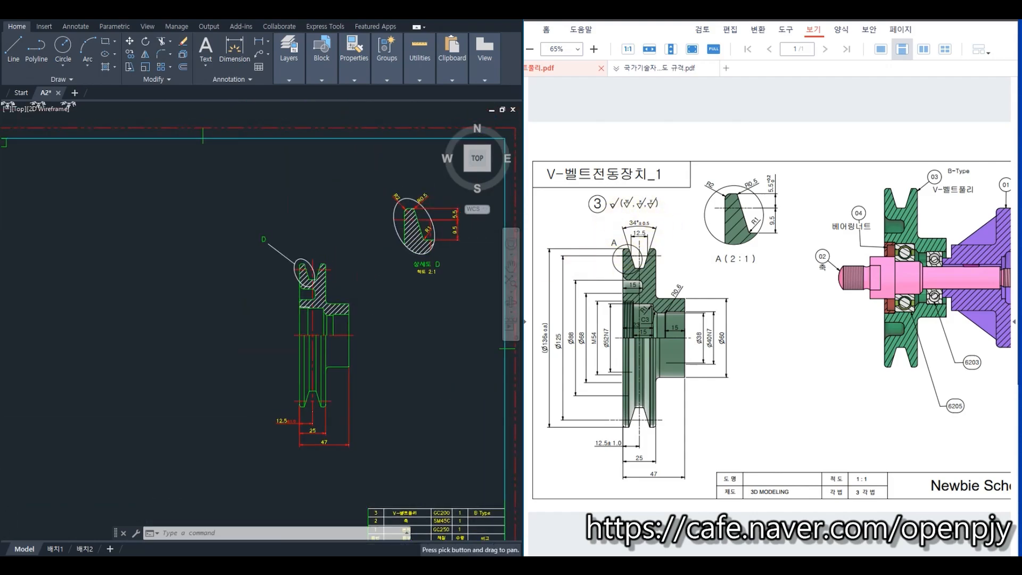
pyautogui.click(260, 45)
pyautogui.scroll(4, 332, 306)
pyautogui.click(217, 296)
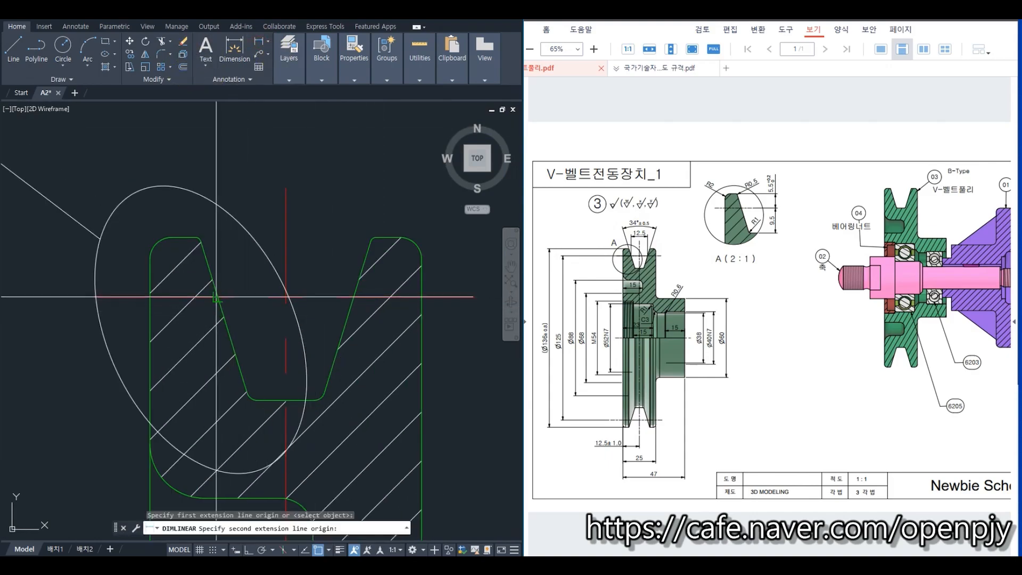
pyautogui.click(353, 297)
pyautogui.scroll(-4, 330, 277)
pyautogui.click(342, 213)
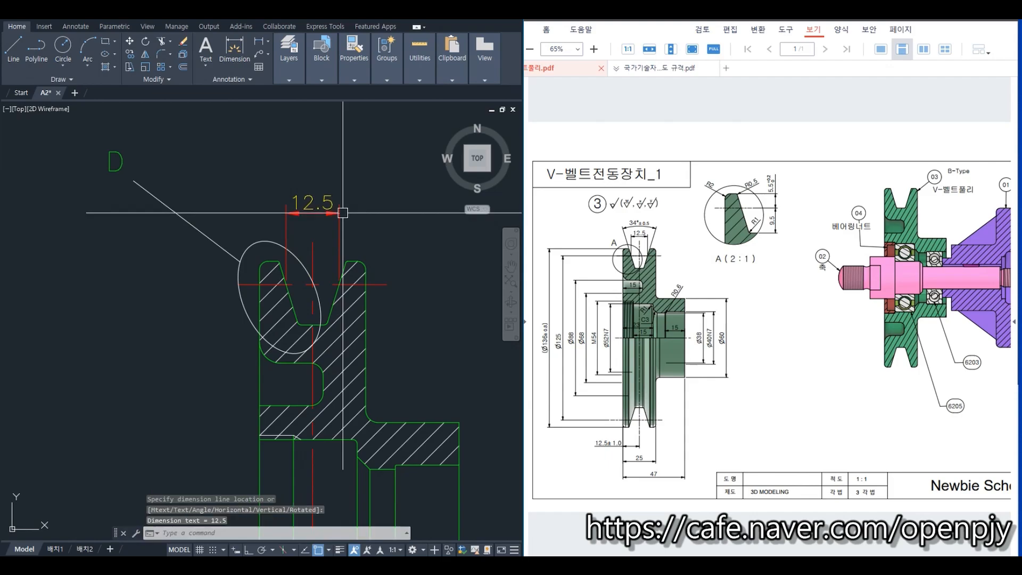
# - Add an angular dimension between the two groove flanks, placed above the groove width dimension
pyautogui.click(267, 41)
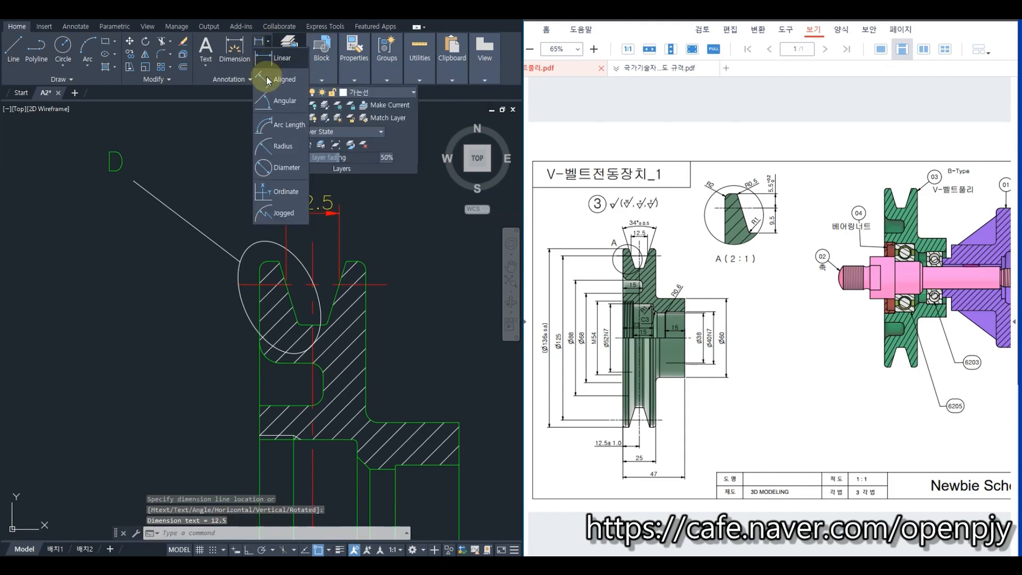
pyautogui.click(285, 101)
pyautogui.scroll(2, 298, 283)
pyautogui.click(282, 292)
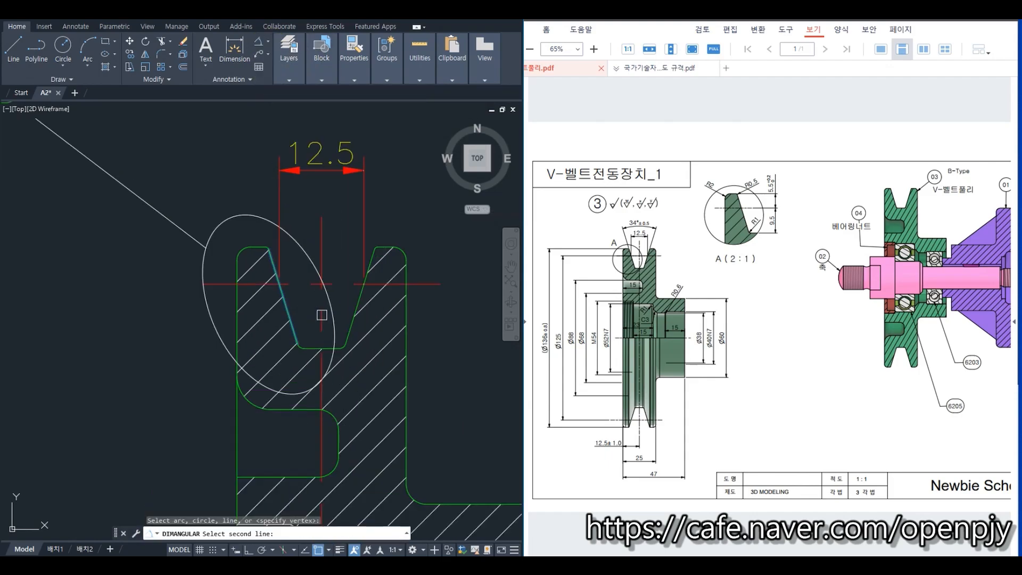
pyautogui.click(351, 300)
pyautogui.scroll(-2, 323, 234)
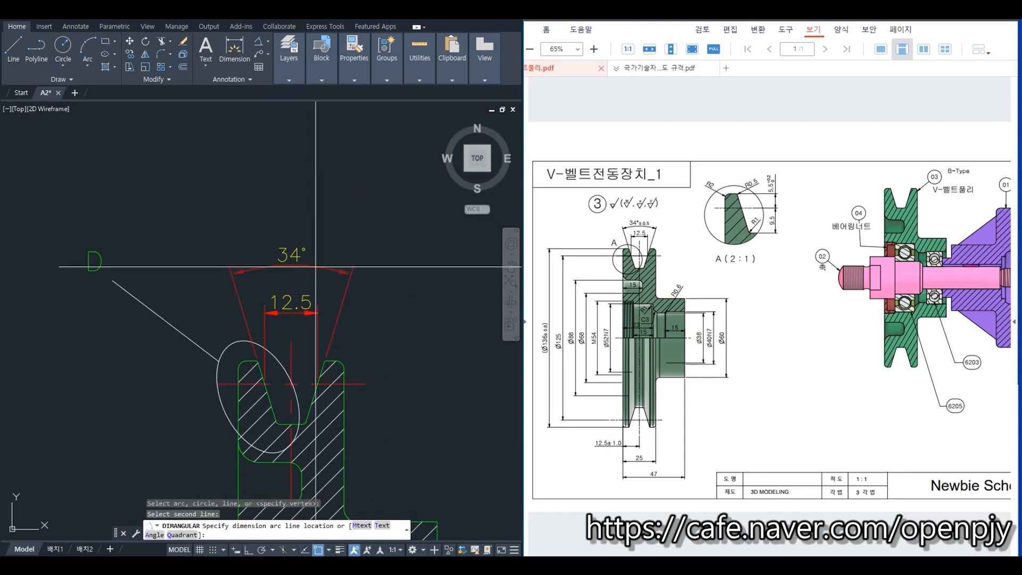
pyautogui.click(323, 234)
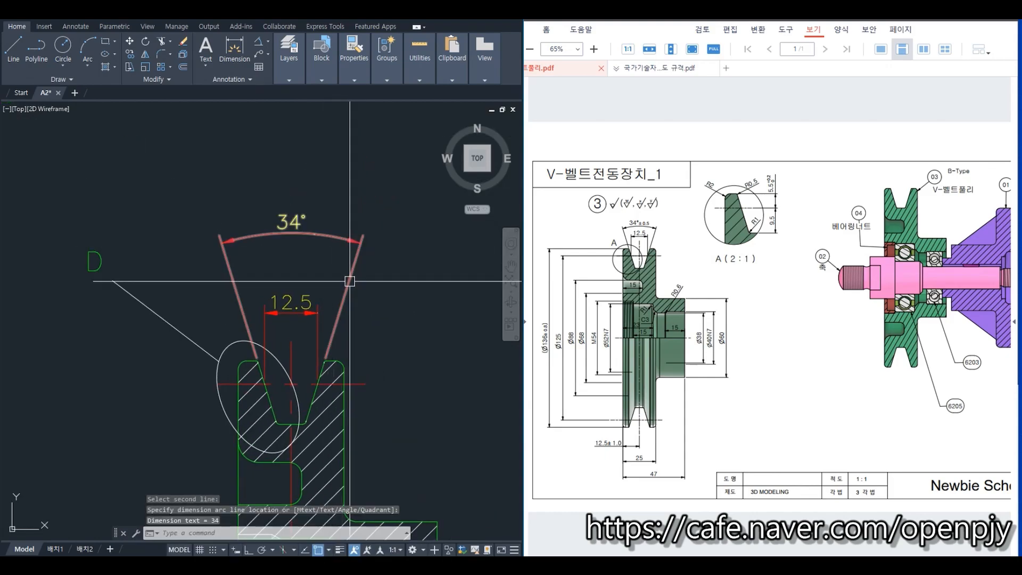
# - Switch to the drafting standards PDF and go to page 25 to check the V-belt pulley groove angle tolerance
pyautogui.click(654, 69)
pyautogui.click(791, 55)
pyautogui.write('2')
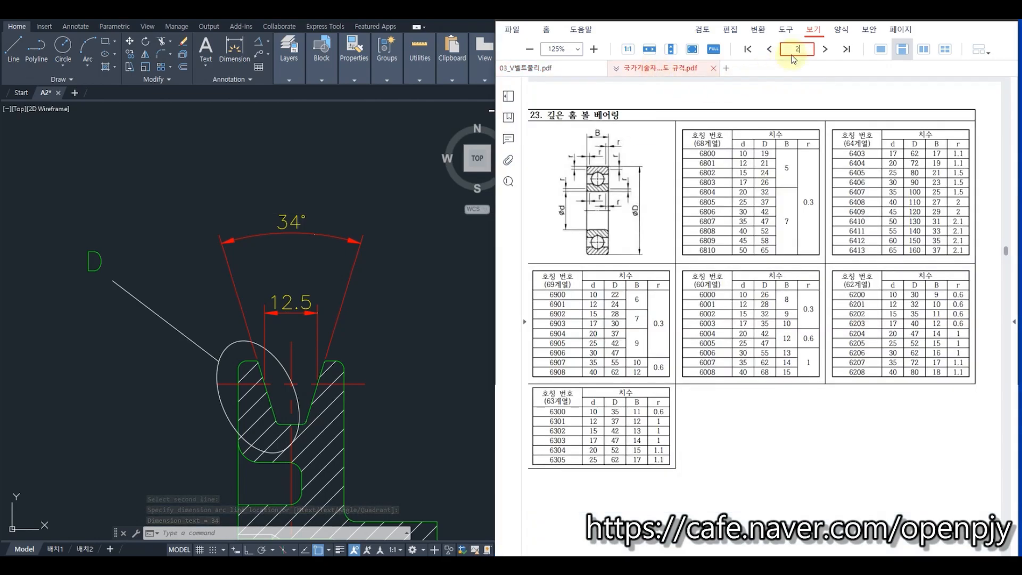
pyautogui.write('5')
pyautogui.press('Return')
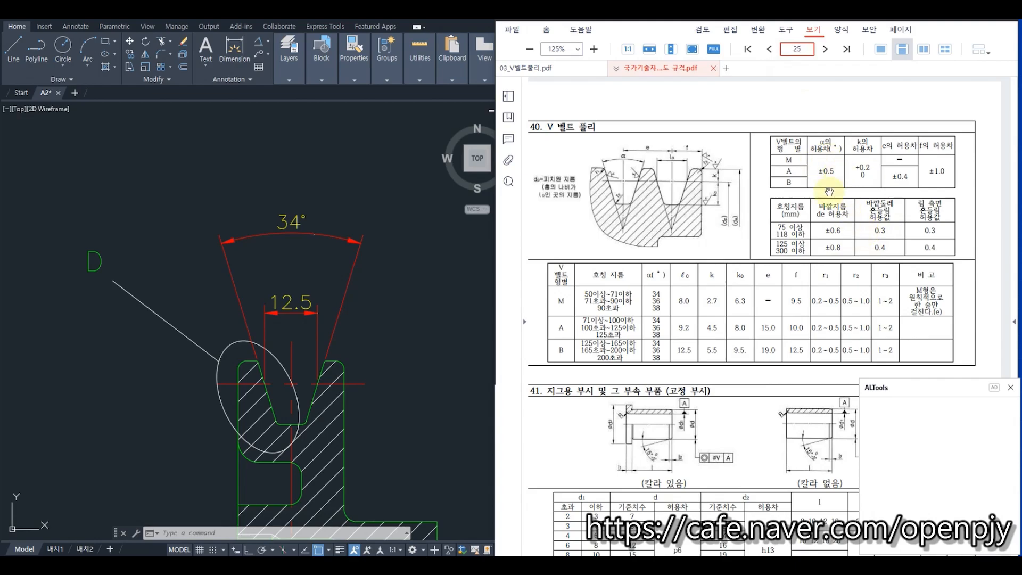
# - Append the tolerance ±0.5 to the 34° groove angle dimension text above the rim
pyautogui.click(326, 223)
pyautogui.click(291, 223)
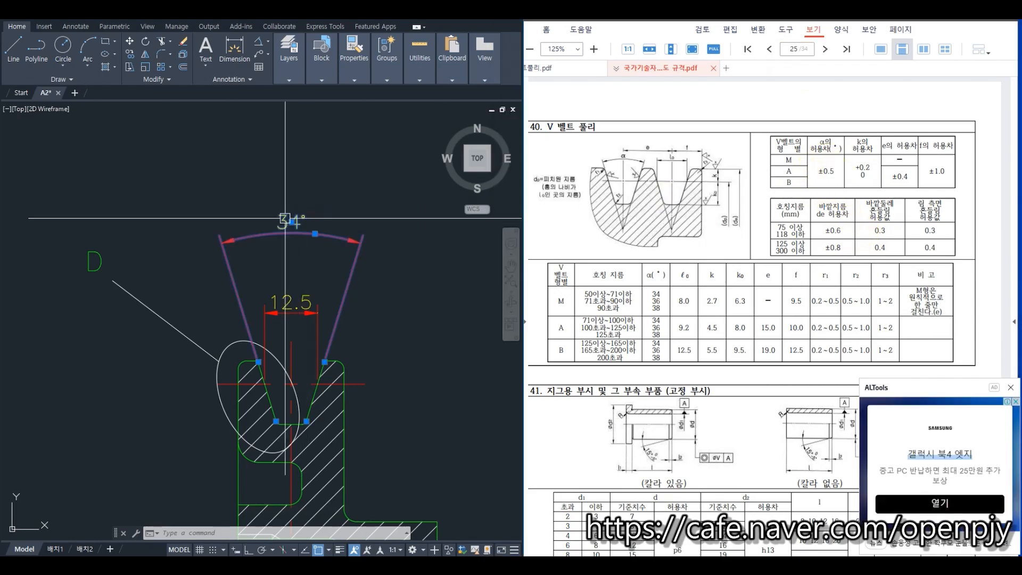
pyautogui.doubleClick(292, 222)
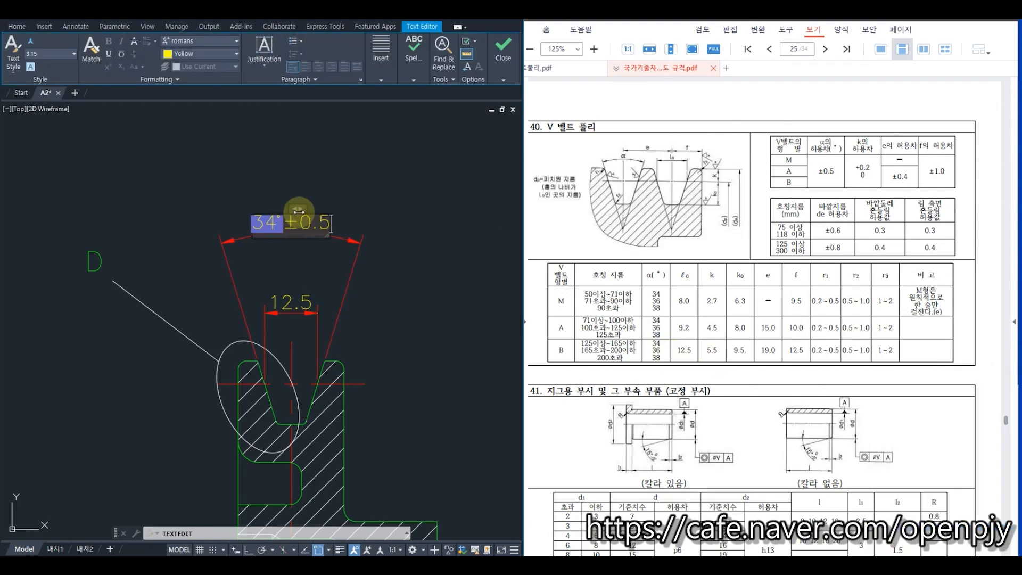
pyautogui.click(298, 211)
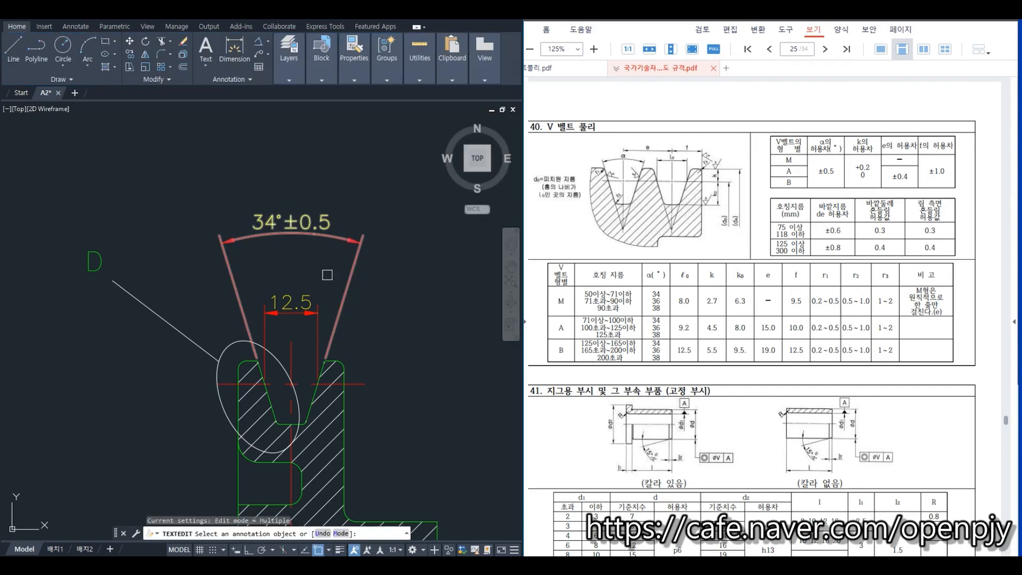
# - Format the ±0.5 tolerance of the groove angle dimension in red with text height 2.24
pyautogui.click(264, 222)
pyautogui.click(307, 226)
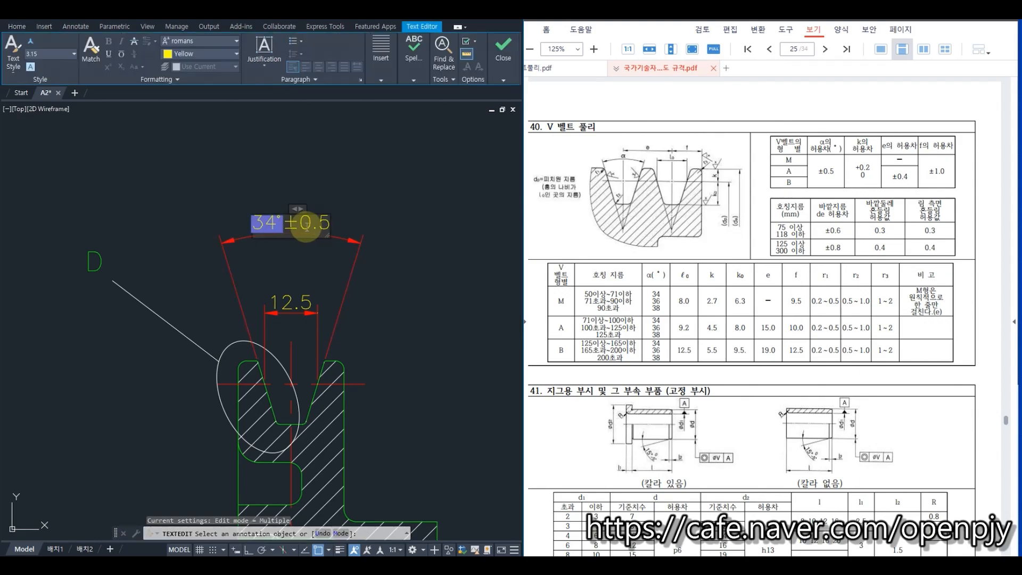
pyautogui.moveTo(288, 225); pyautogui.dragTo(331, 226)
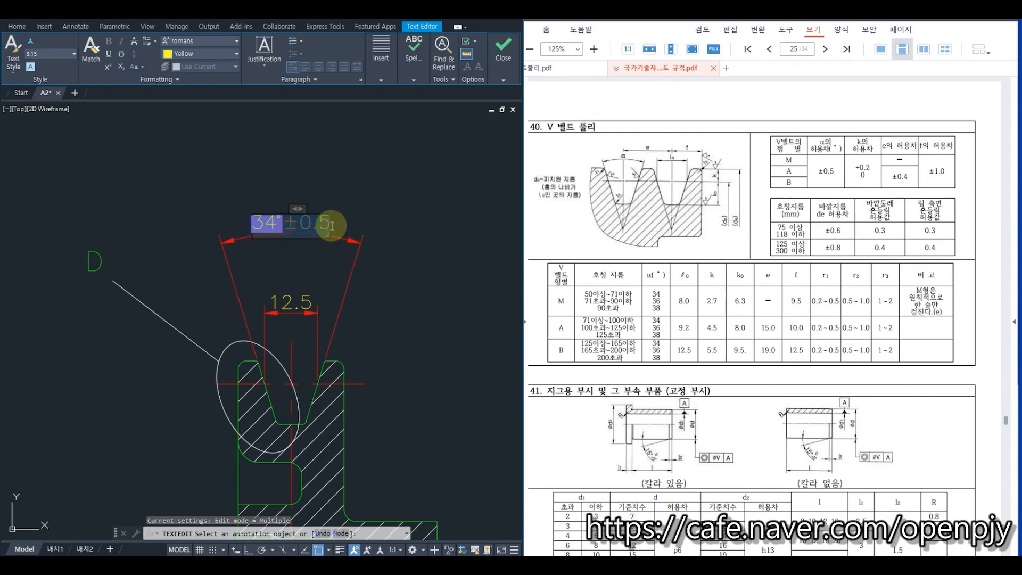
pyautogui.click(201, 54)
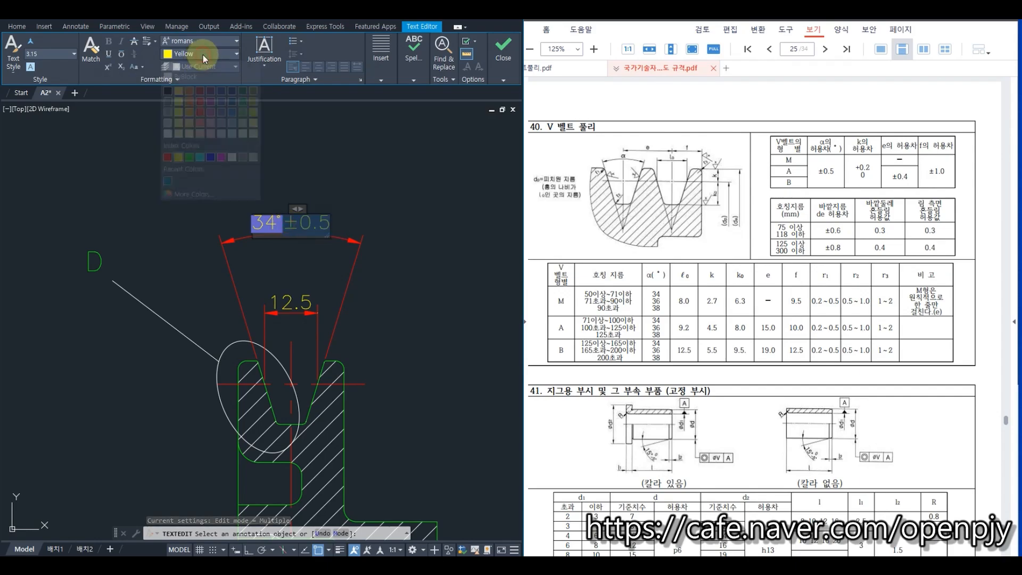
pyautogui.click(168, 158)
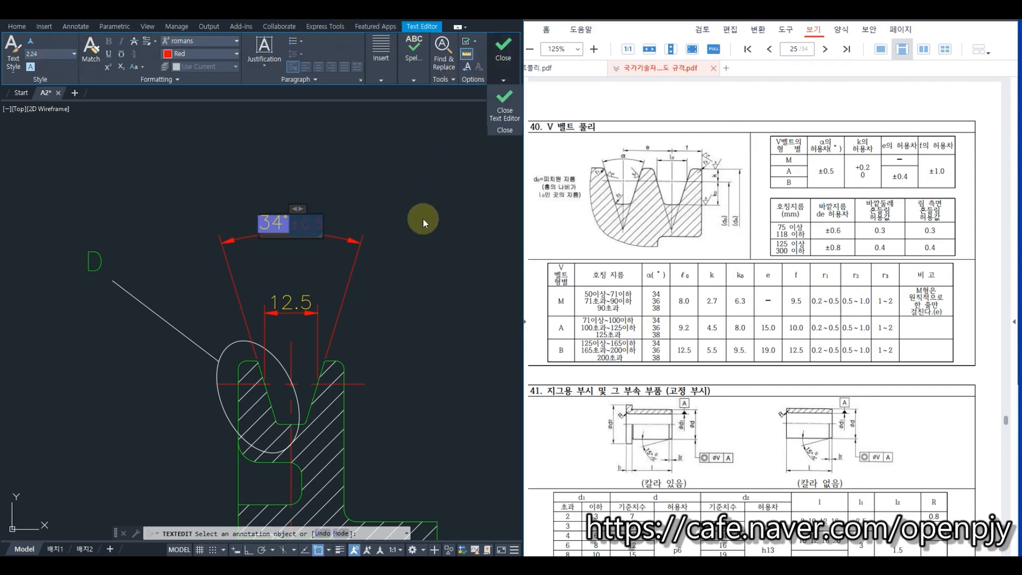
pyautogui.click(349, 227)
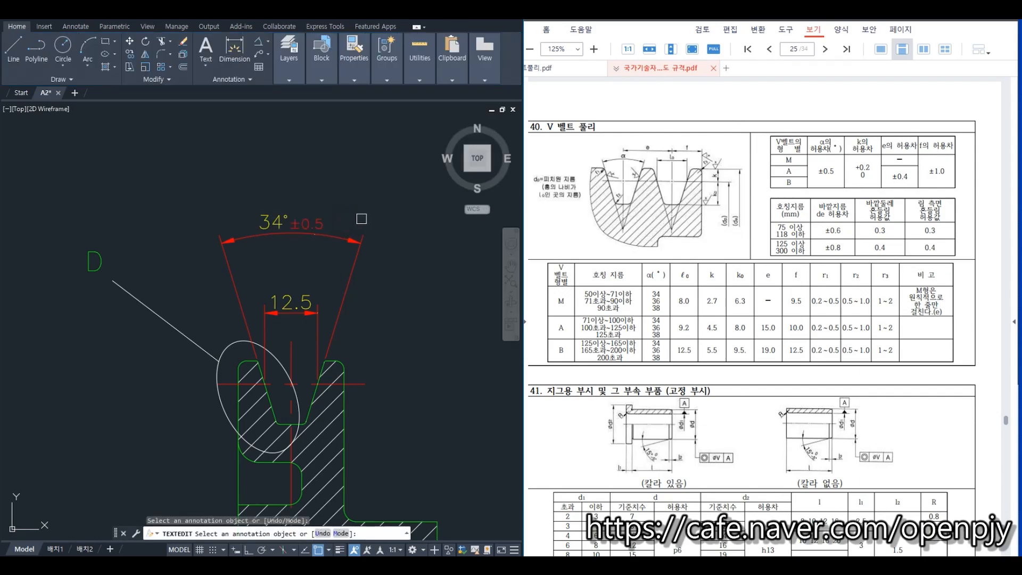
pyautogui.press('Escape')
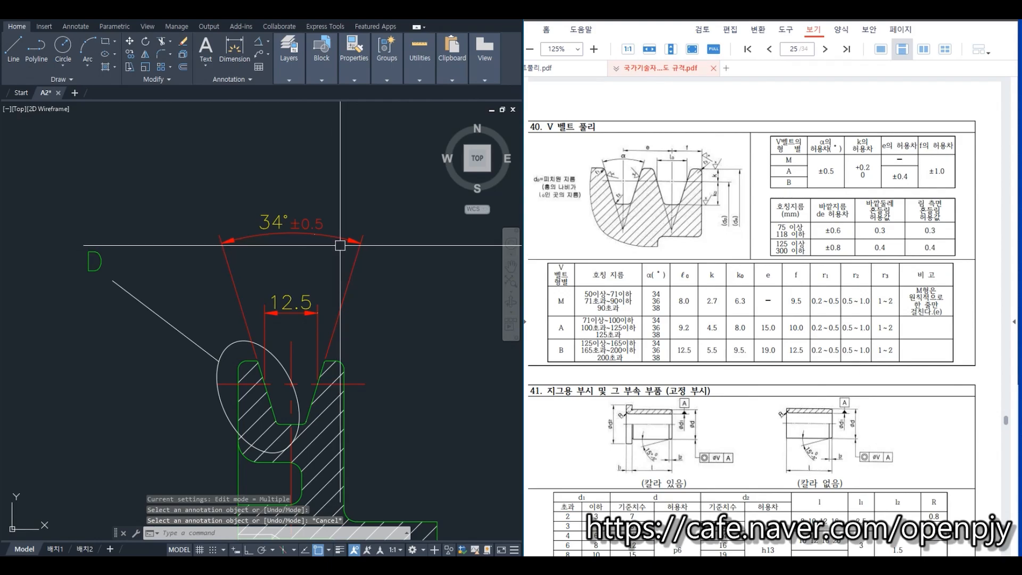
# - Add a vertical linear dimension about 43 mm long from the smaller hub bore edge to a free point below the centreline, placed outside the hub
pyautogui.click(565, 72)
pyautogui.scroll(-5, 345, 267)
pyautogui.click(347, 279)
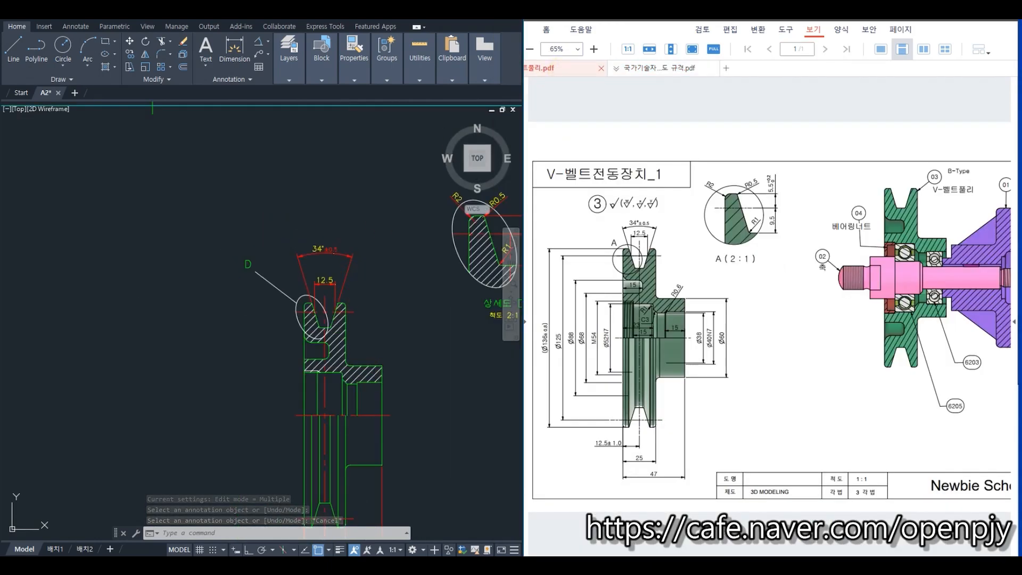
pyautogui.moveTo(395, 441); pyautogui.dragTo(367, 312, button='middle')
pyautogui.scroll(2, 416, 337)
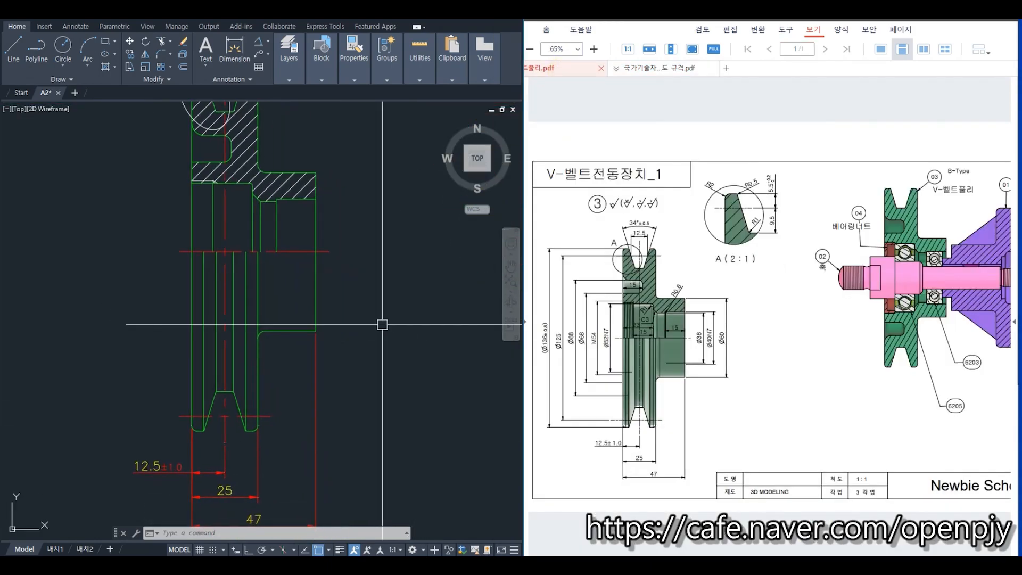
pyautogui.click(271, 41)
pyautogui.click(282, 75)
pyautogui.scroll(2, 287, 222)
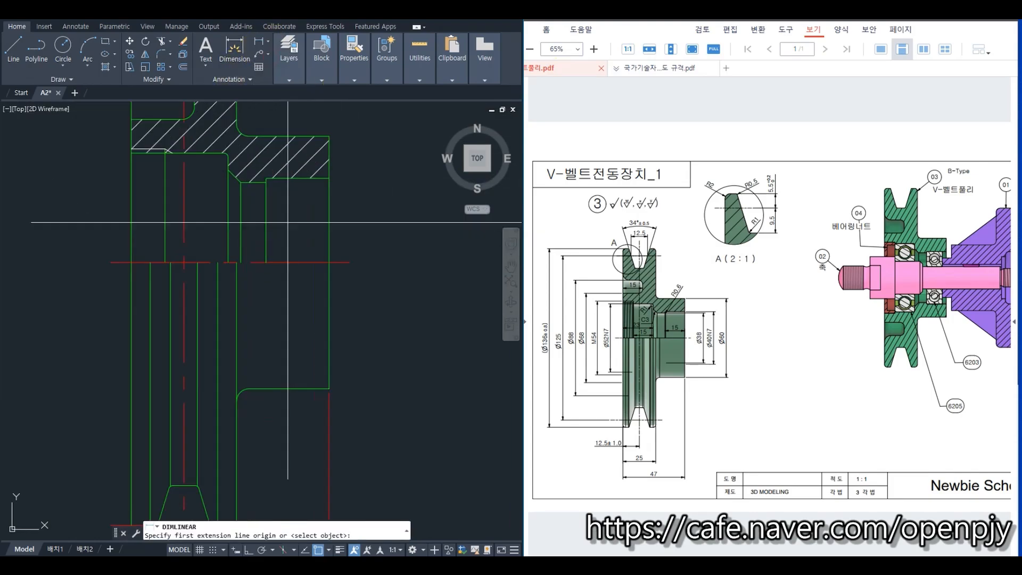
pyautogui.click(267, 179)
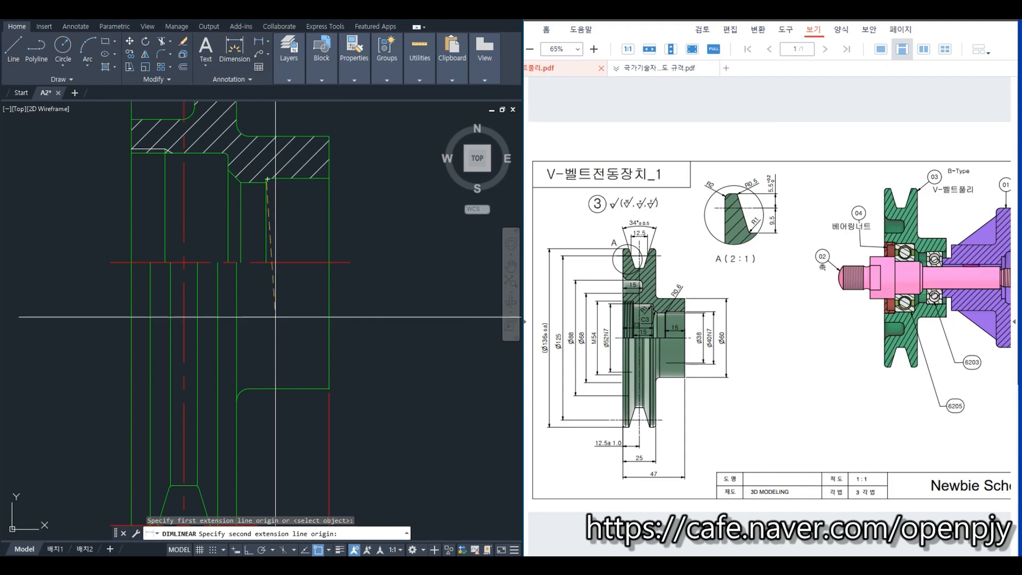
pyautogui.click(267, 363)
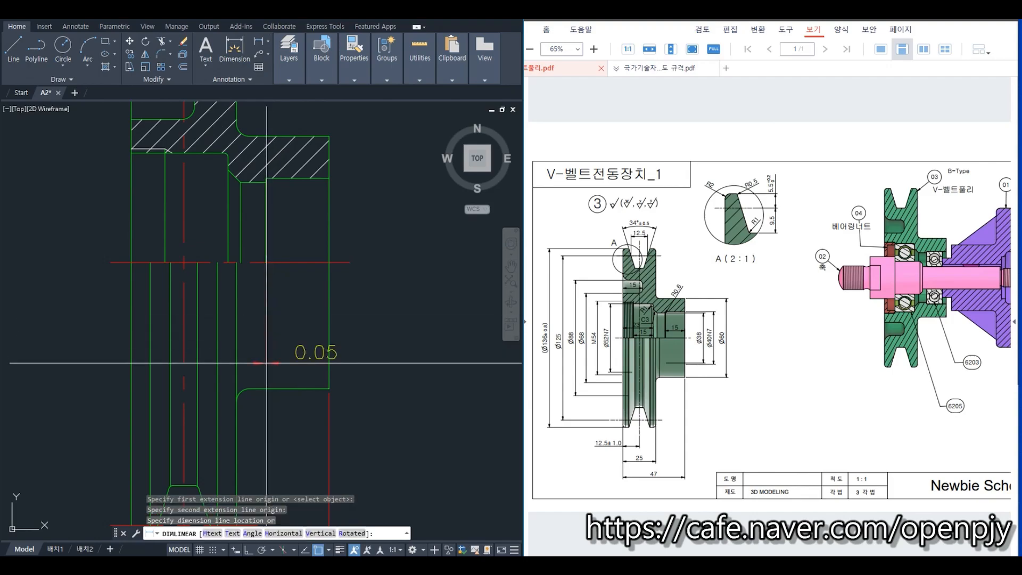
pyautogui.click(389, 334)
# - Add a vertical linear dimension about 48 mm long from the larger bore's end corner to a free point below, placed outside the previous one
pyautogui.press('Return')
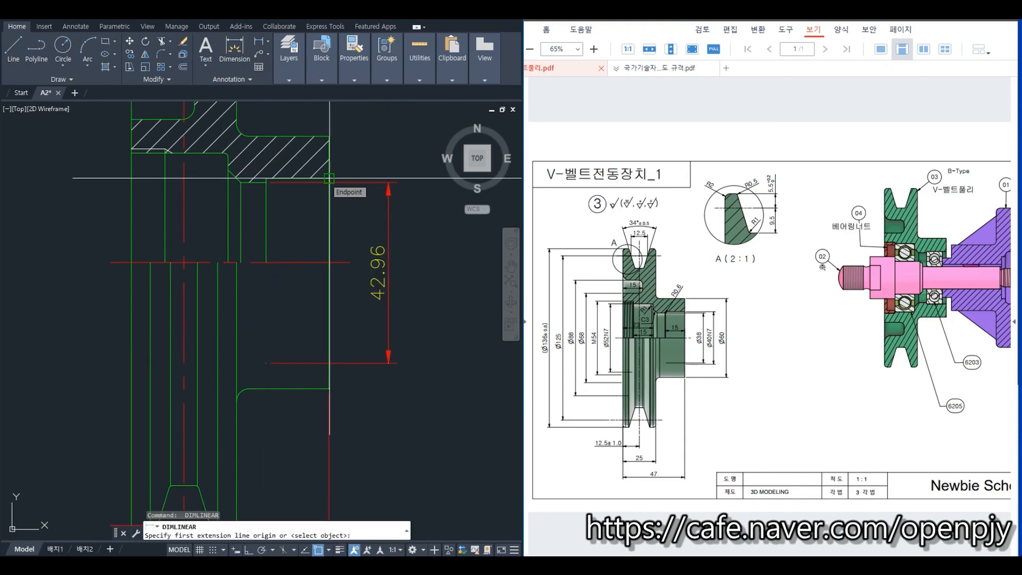
pyautogui.click(329, 178)
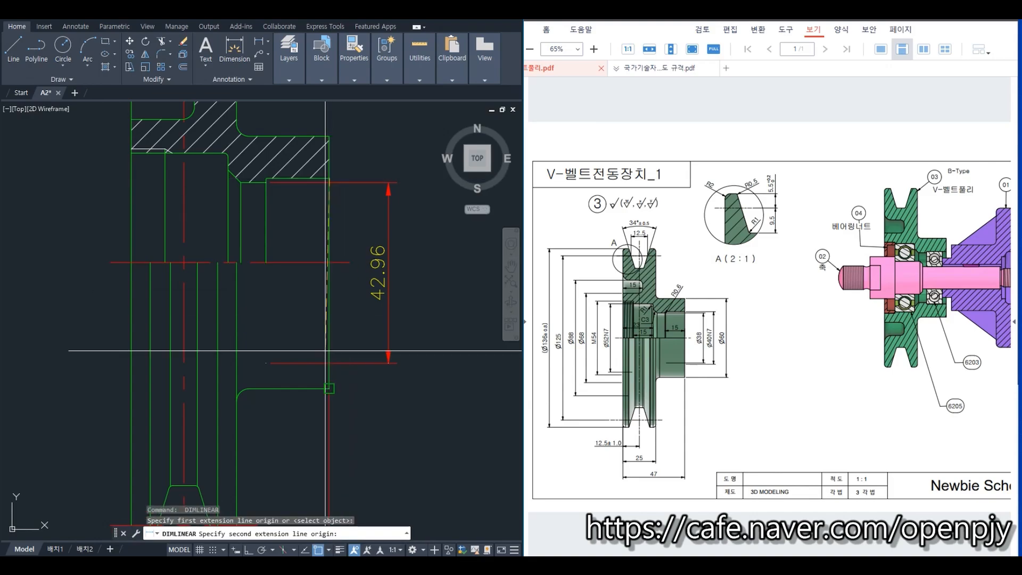
pyautogui.click(310, 378)
pyautogui.click(428, 358)
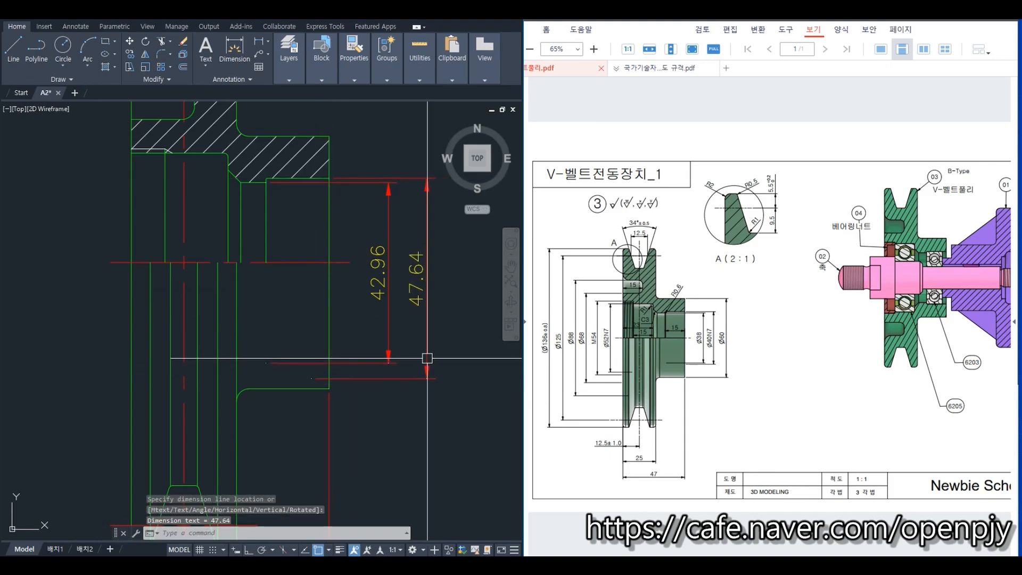
# - Add a vertical linear dimension across the hub's outer diameter, placed outside the two bore dimensions
pyautogui.moveTo(476, 403); pyautogui.dragTo(388, 399, button='middle')
pyautogui.press('Return')
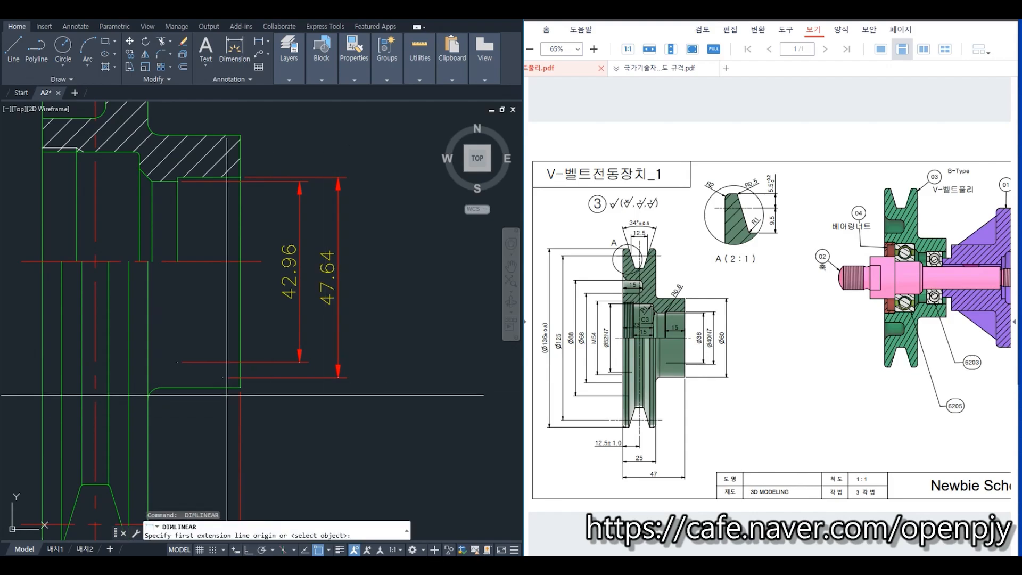
pyautogui.click(241, 387)
pyautogui.click(240, 134)
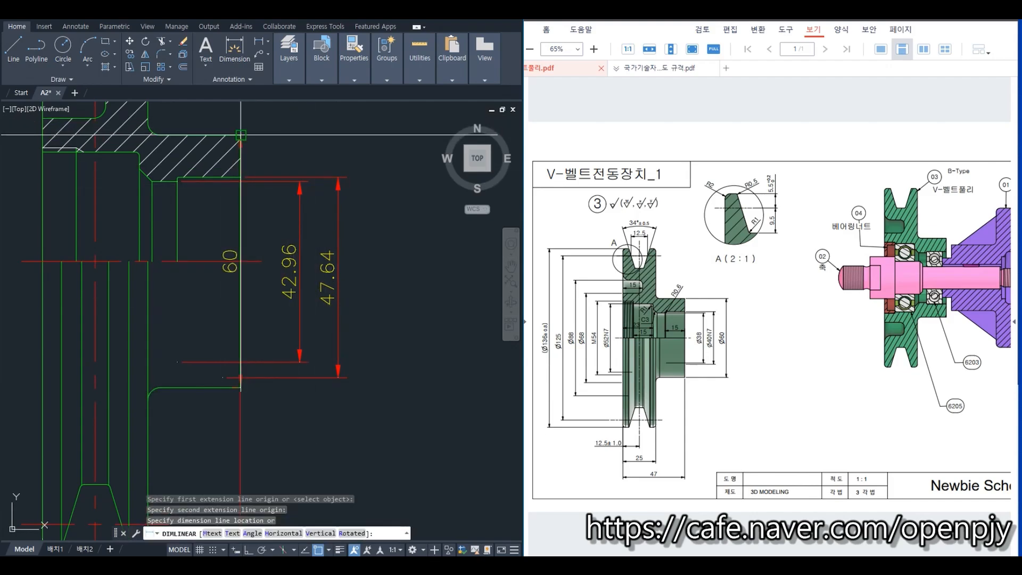
pyautogui.click(373, 263)
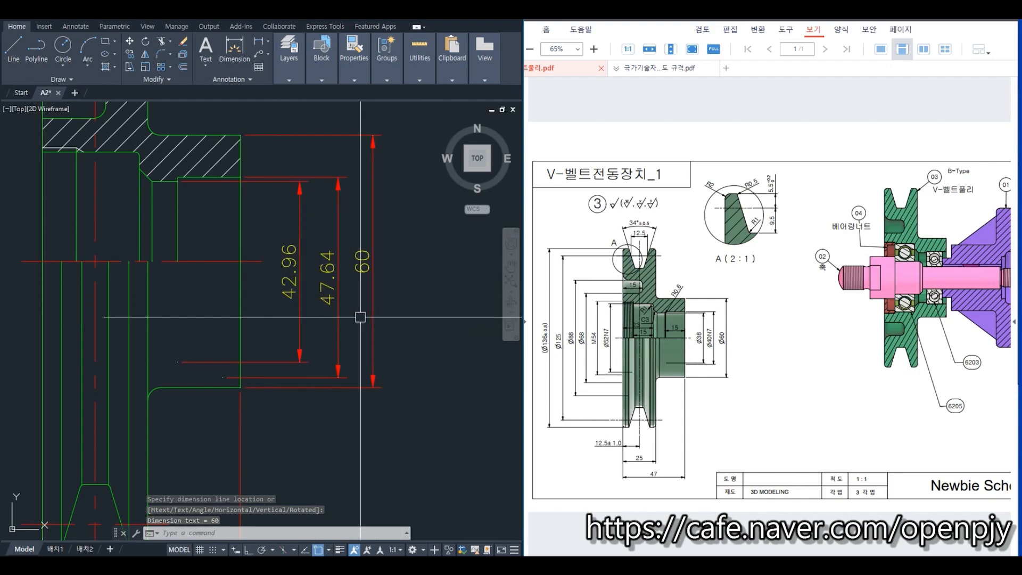
# - Prefix the three hub dimensions with the diameter symbol using DIMEDIT's New option and %%c
pyautogui.write('dimded')
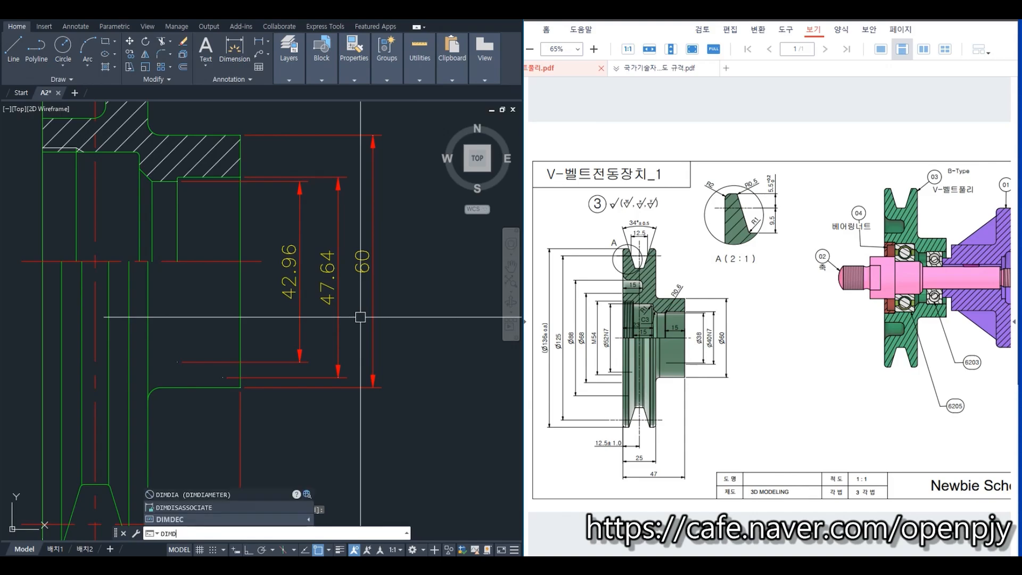
pyautogui.press('Return')
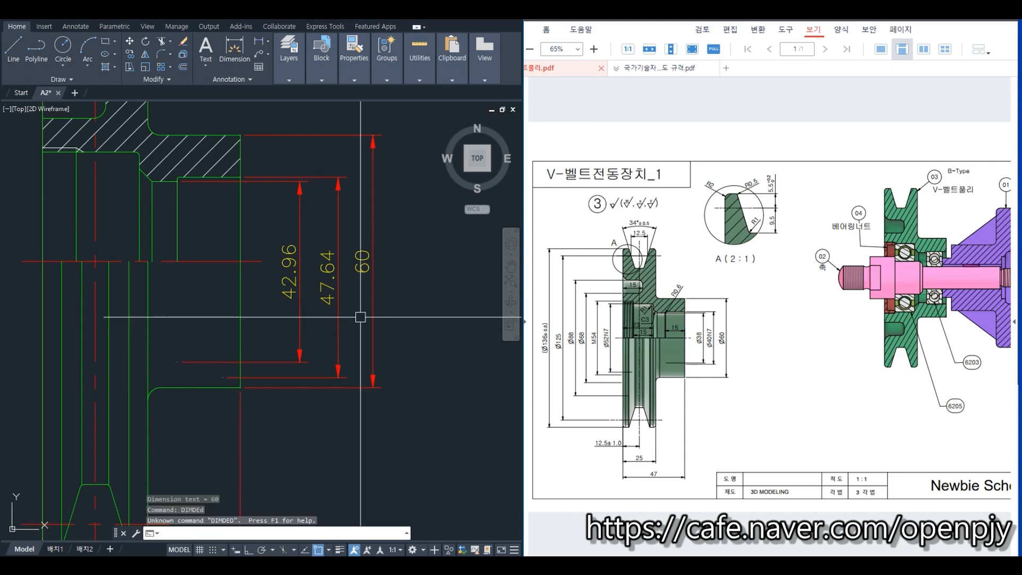
pyautogui.write('ded')
pyautogui.press('Return')
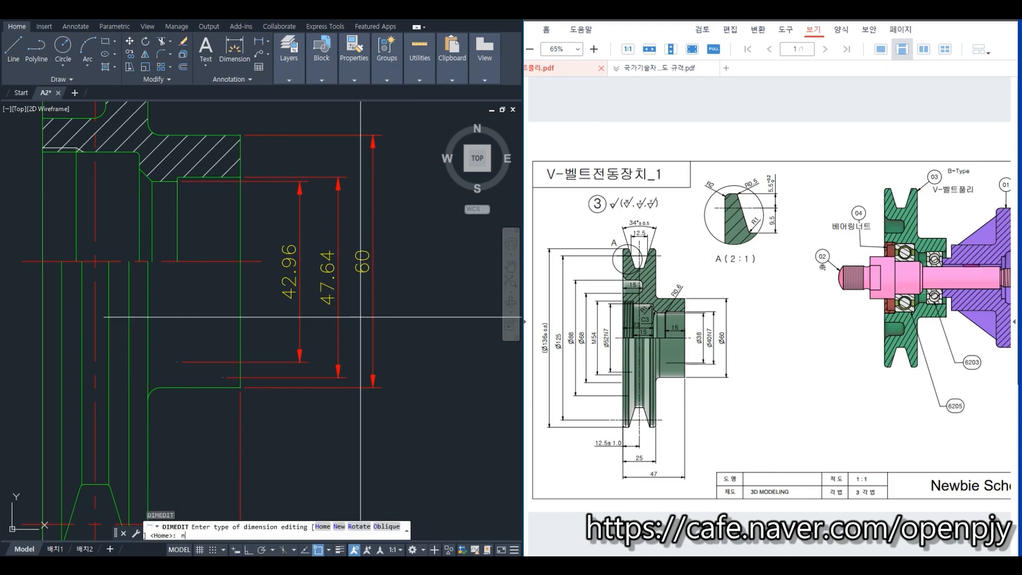
pyautogui.write('n')
pyautogui.press('Return')
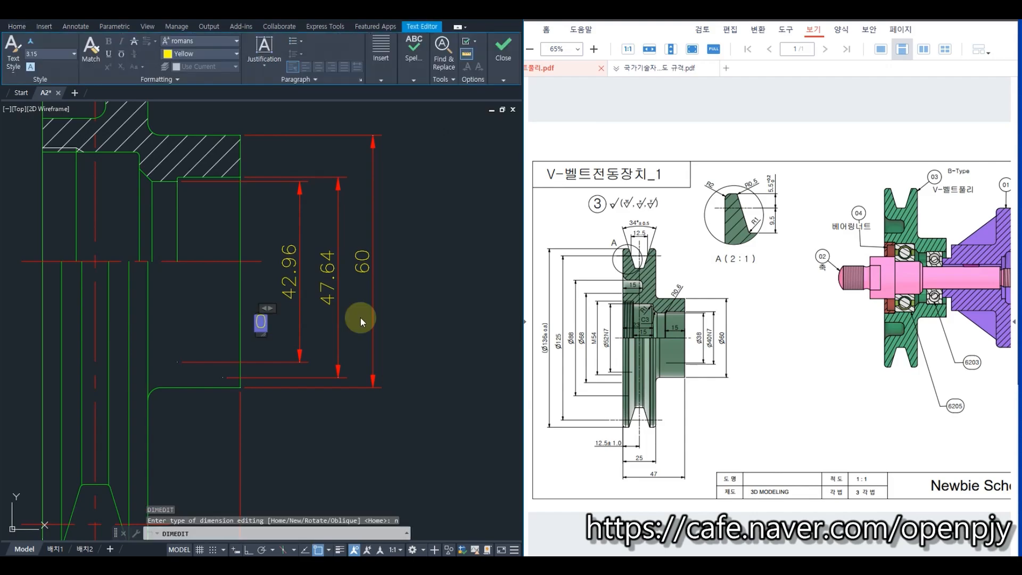
pyautogui.write('%%c')
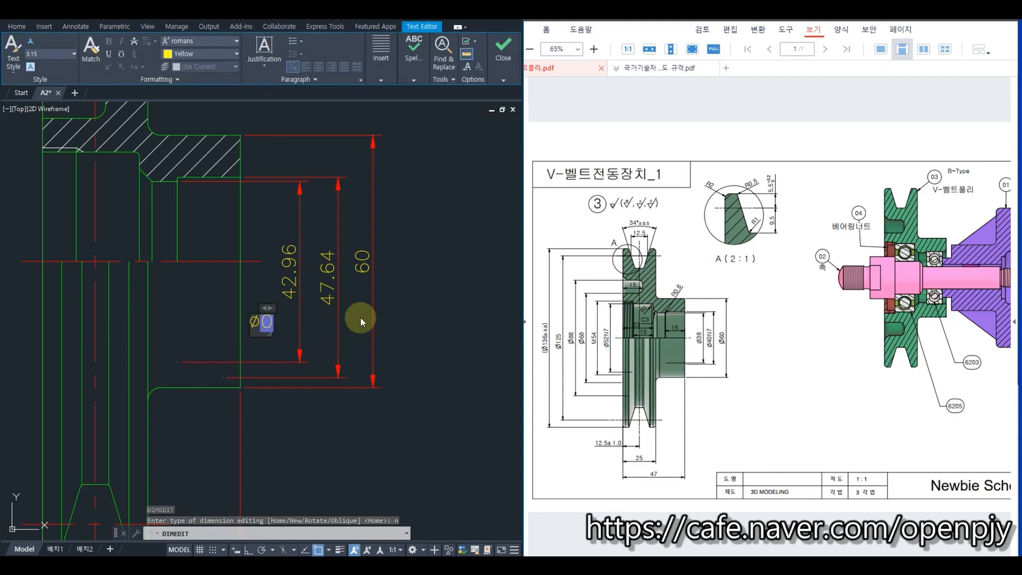
pyautogui.click(360, 317)
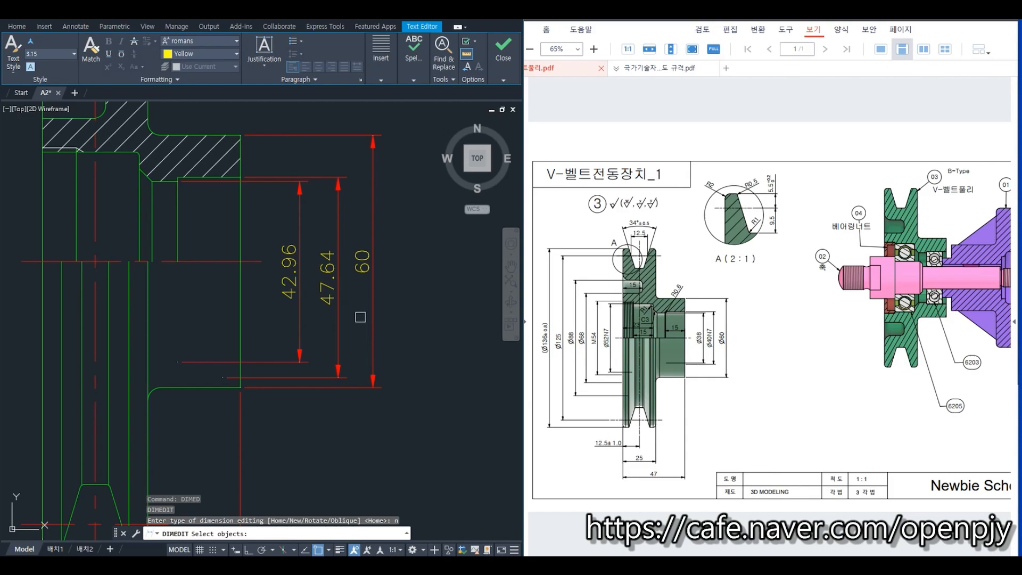
pyautogui.click(386, 298)
pyautogui.click(300, 308)
pyautogui.press('Return')
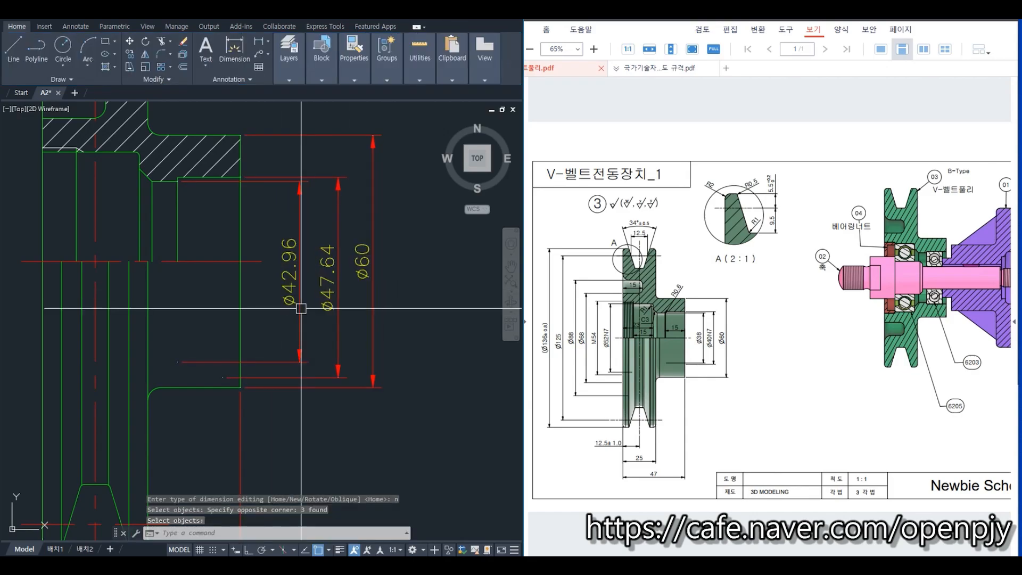
pyautogui.press('Escape')
# - Explode the two bore diameter dimensions beside the hub into separate lines, arrowheads and text
pyautogui.click(338, 349)
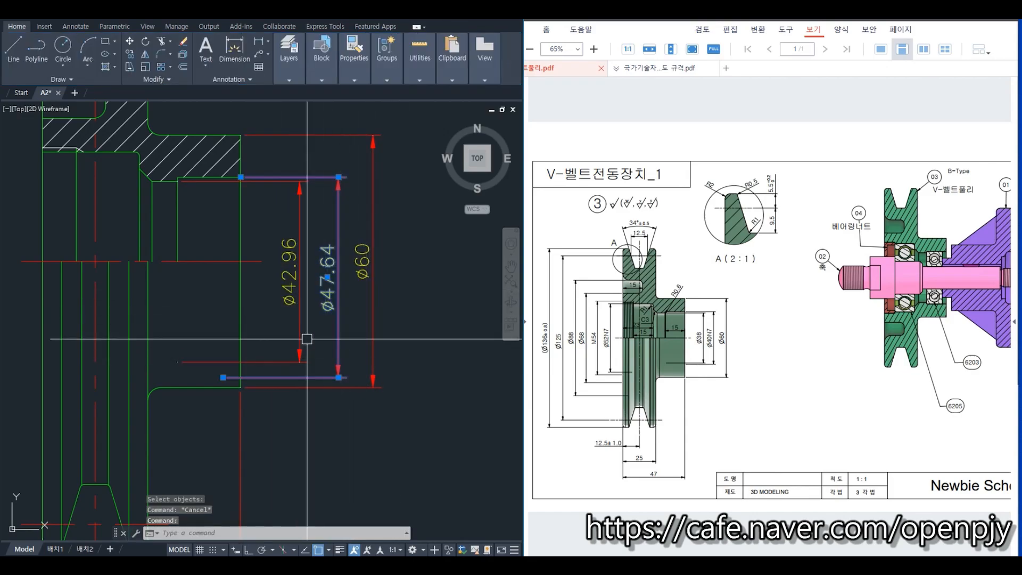
pyautogui.click(299, 339)
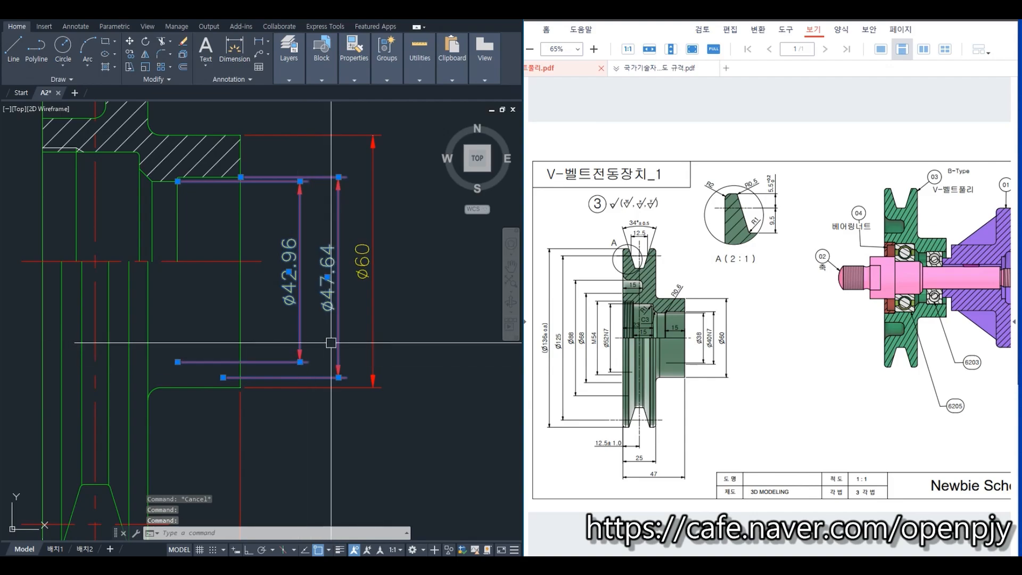
pyautogui.write('x')
pyautogui.press('Return')
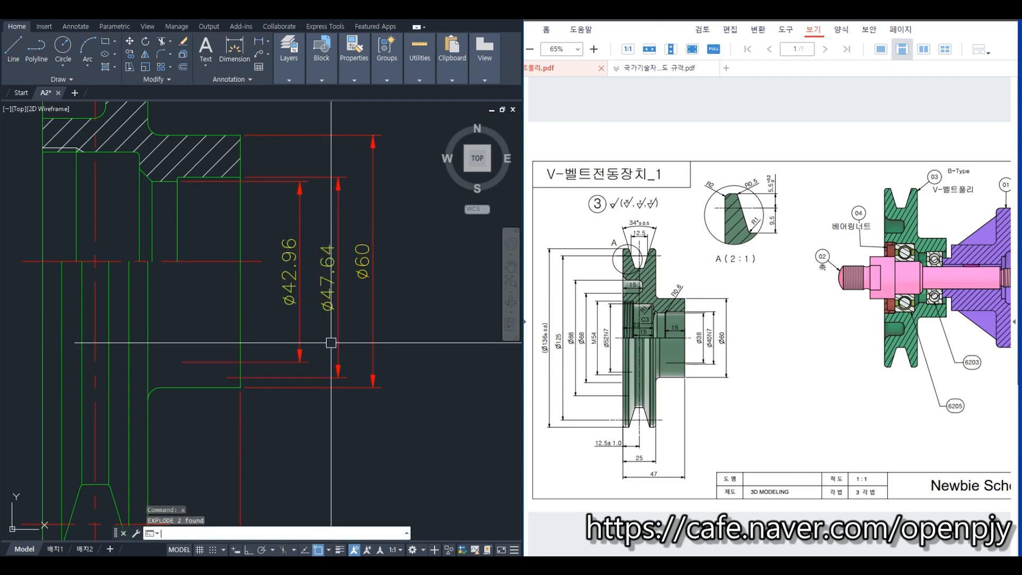
# - Erase the lower arrowheads and lower extension lines of the two exploded bore dimensions
pyautogui.scroll(5, 355, 369)
pyautogui.click(345, 403)
pyautogui.click(297, 374)
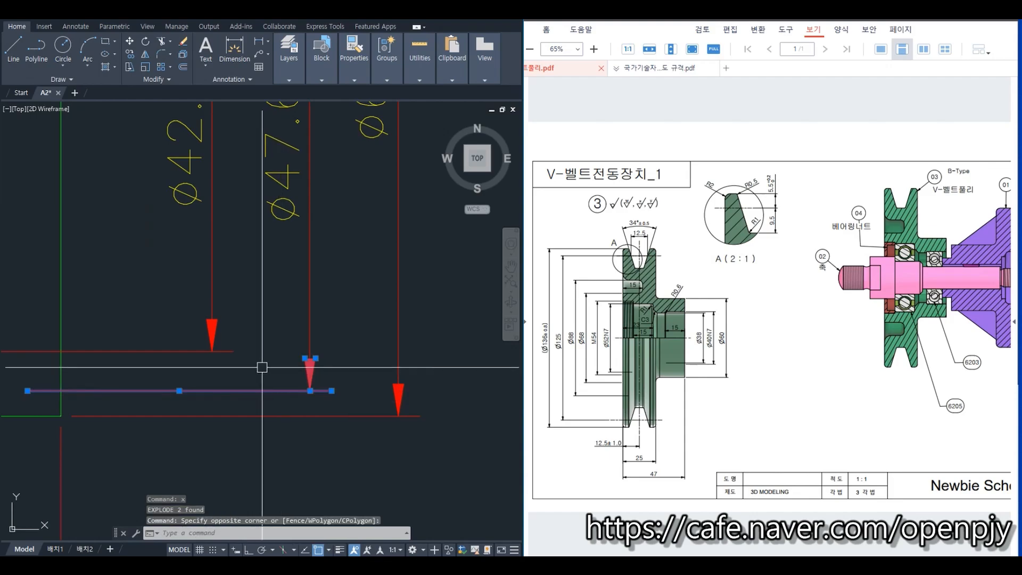
pyautogui.click(250, 365)
pyautogui.click(186, 338)
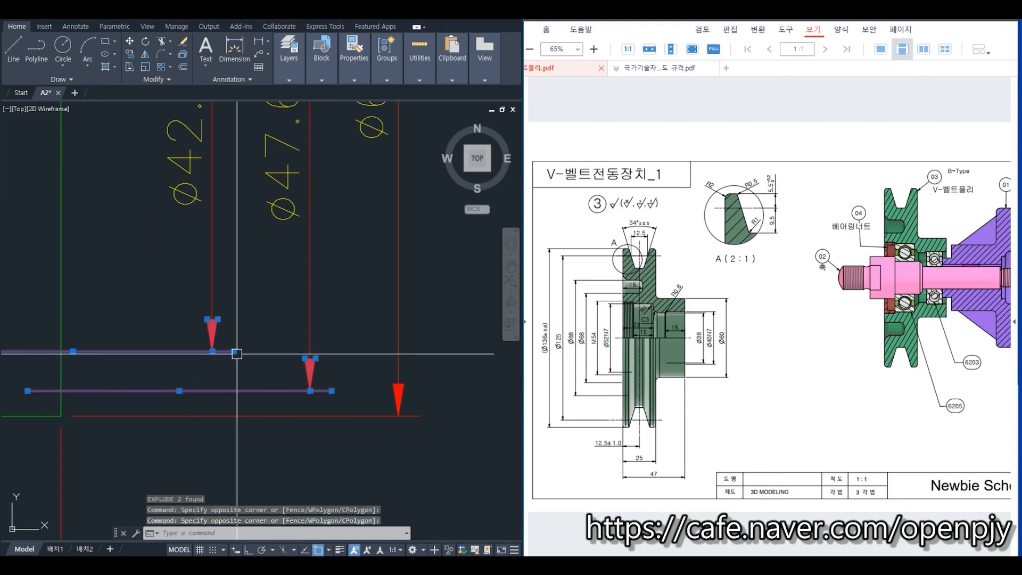
pyautogui.press('Delete')
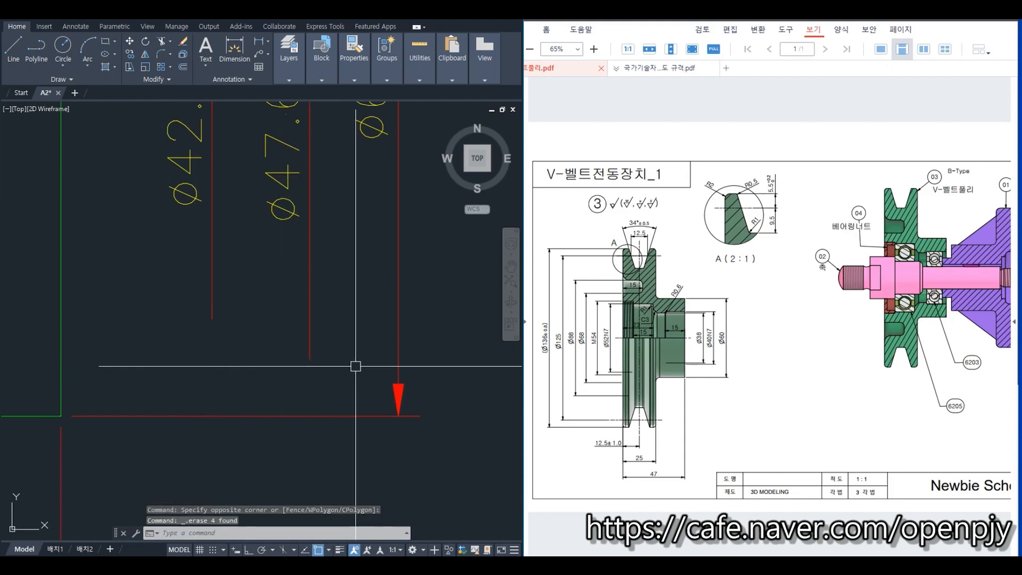
# - Change the text of the exploded bore dimension nearest the hub face to 38, keeping the diameter symbol
pyautogui.scroll(-2, 337, 326)
pyautogui.scroll(2, 235, 231)
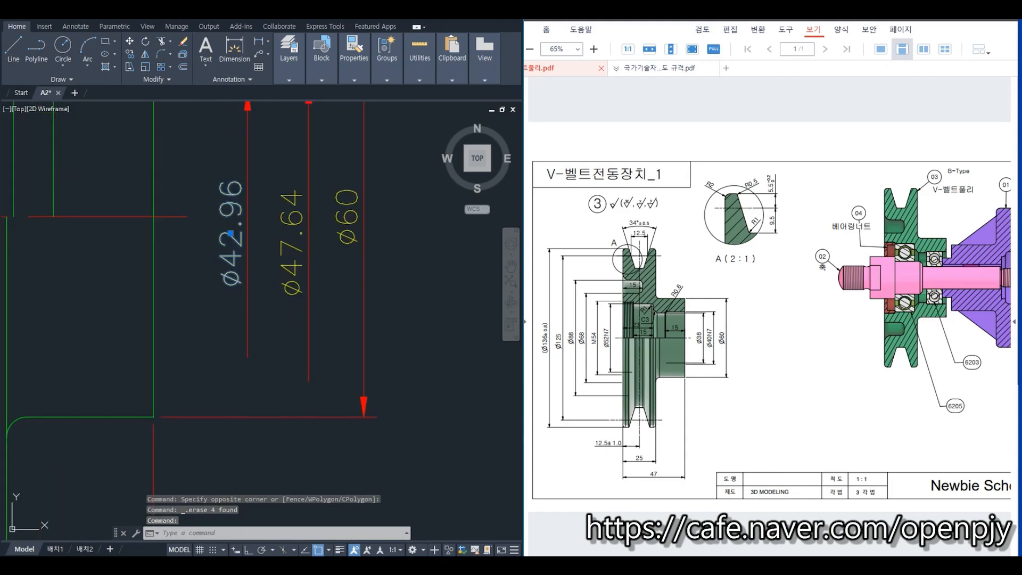
pyautogui.doubleClick(231, 233)
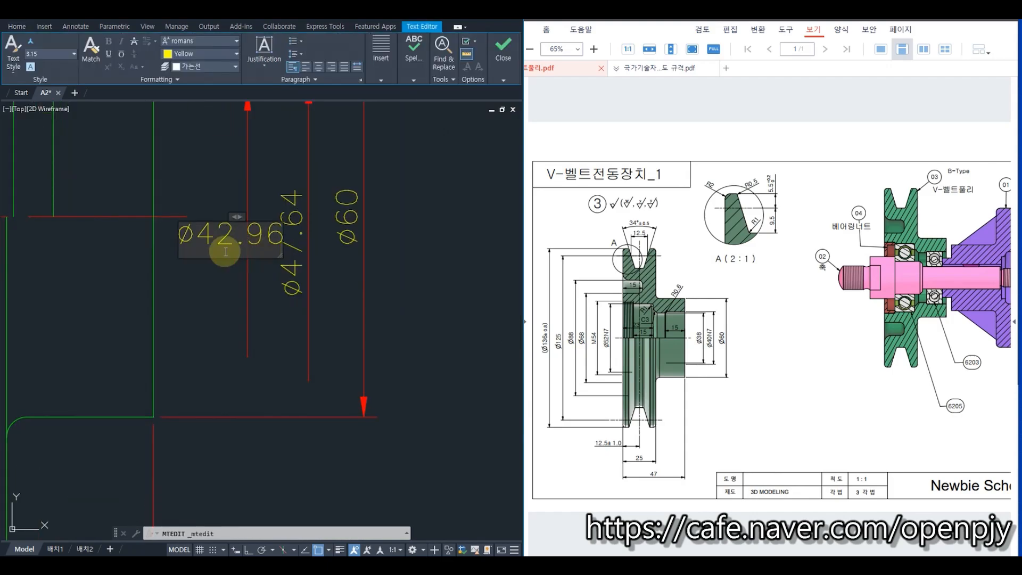
pyautogui.moveTo(198, 242); pyautogui.dragTo(299, 251)
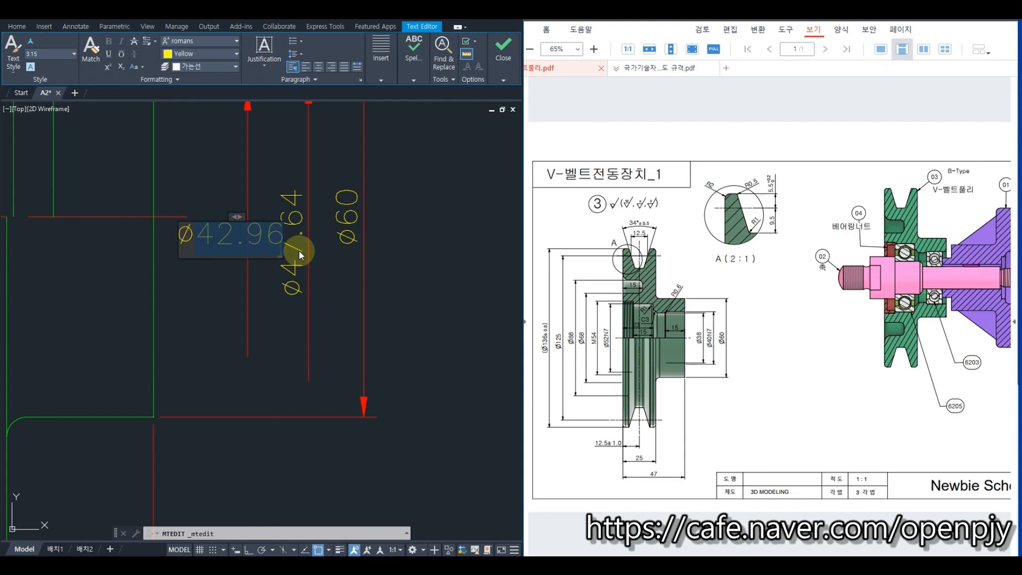
pyautogui.write('38')
pyautogui.click(299, 250)
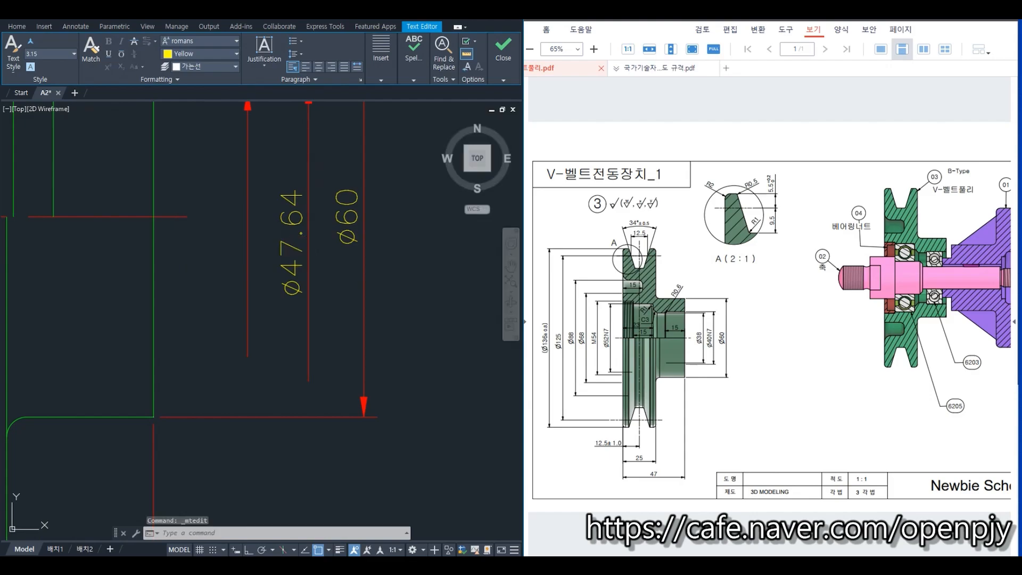
# - Change the text of the exploded bore dimension between the inner bore and Ø60 dimensions to 40, keeping the diameter symbol
pyautogui.click(295, 247)
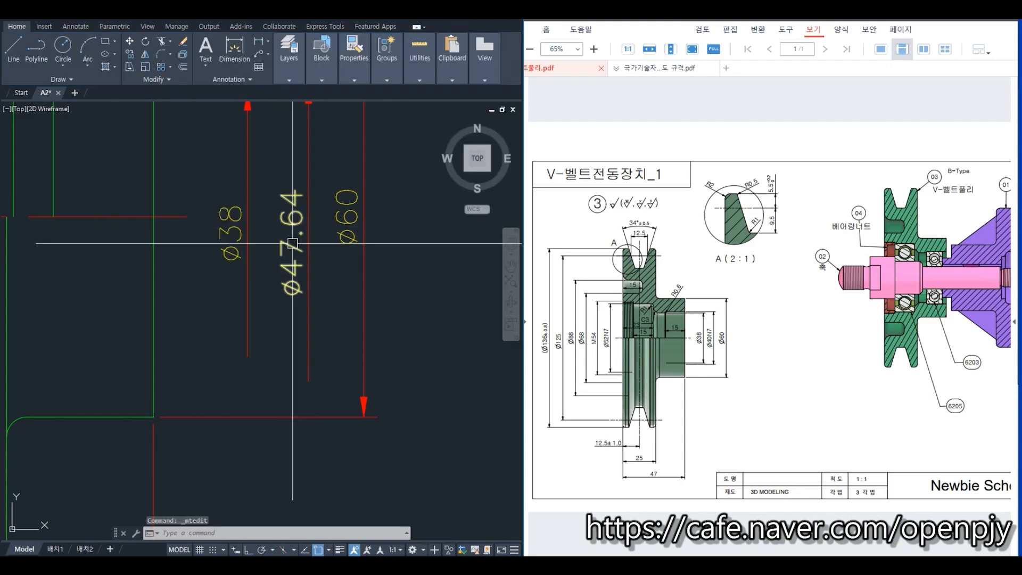
pyautogui.doubleClick(293, 244)
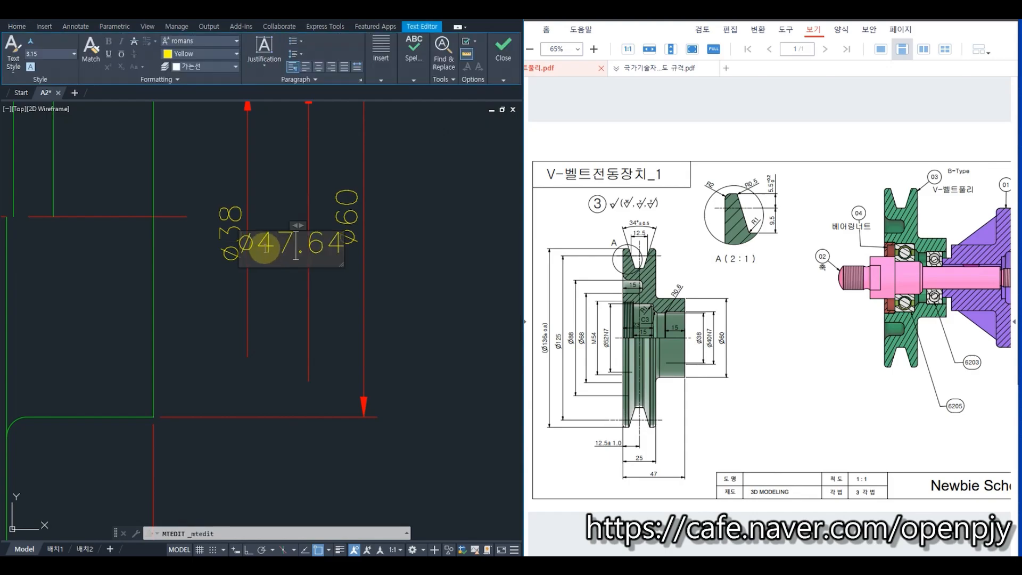
pyautogui.write('40')
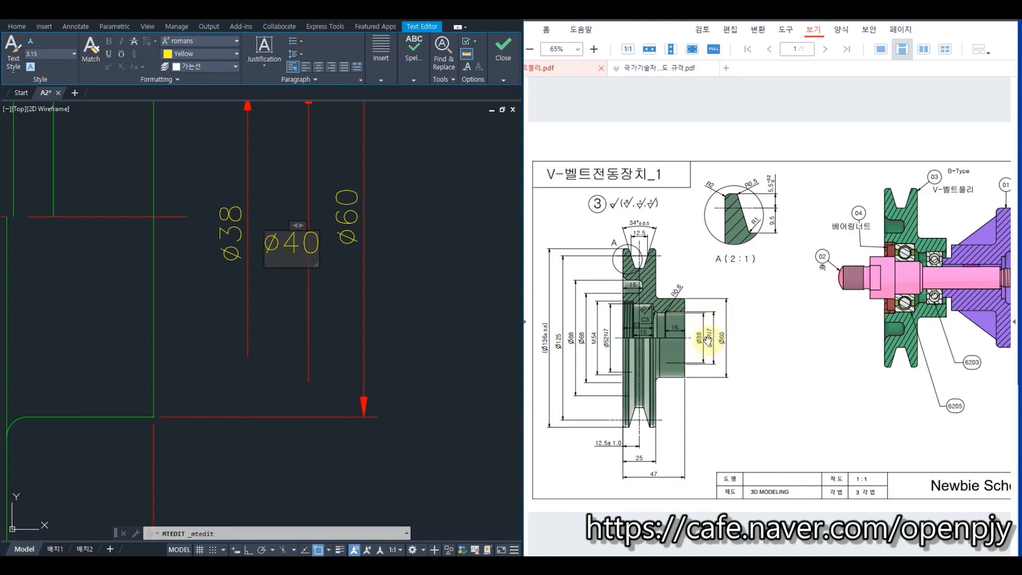
# - Consult the bearing fit tables on page 18 of the standards PDF and append the tolerance class N7 to the Ø40 text
pyautogui.click(649, 69)
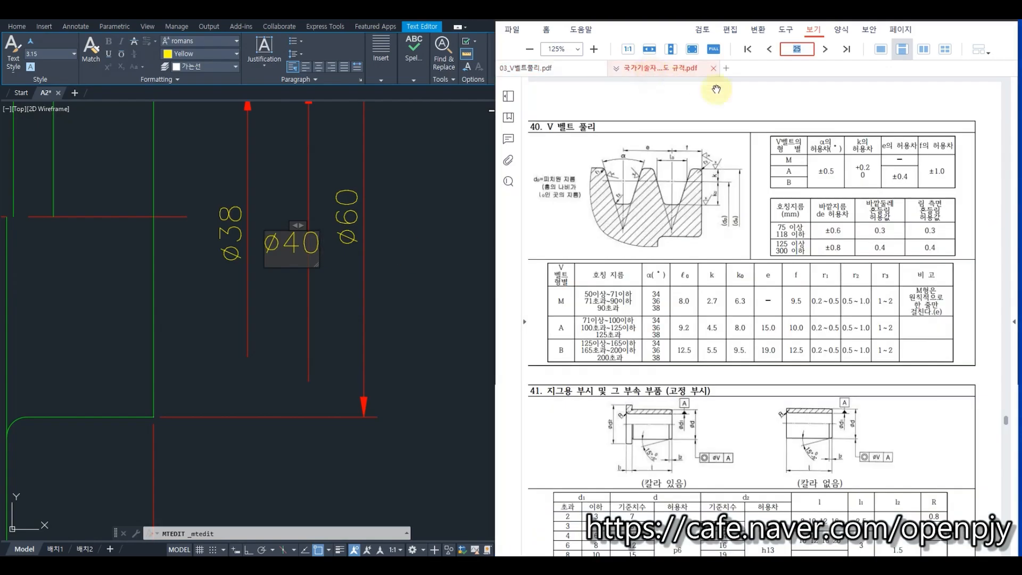
pyautogui.write('18')
pyautogui.press('Return')
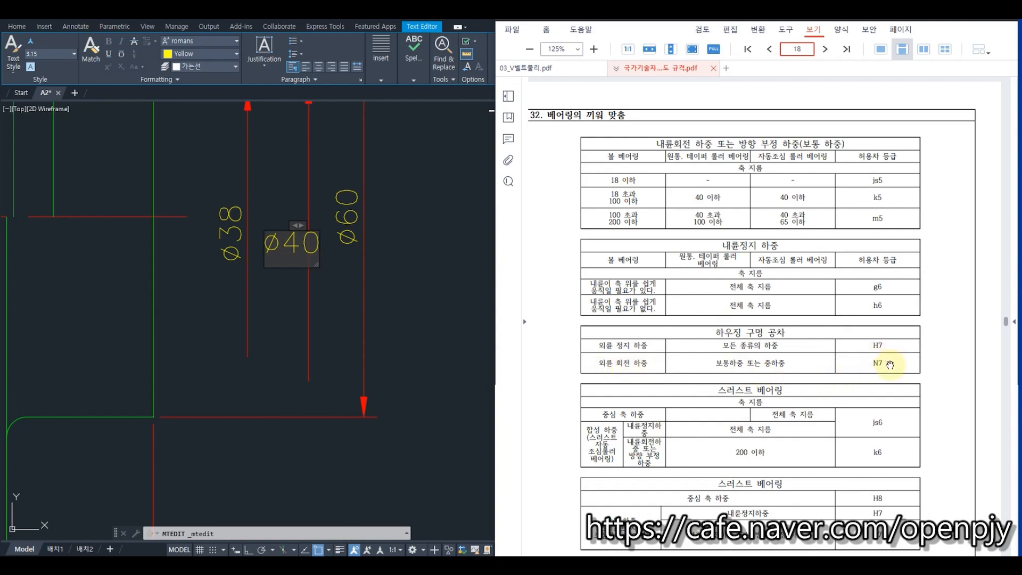
pyautogui.click(555, 70)
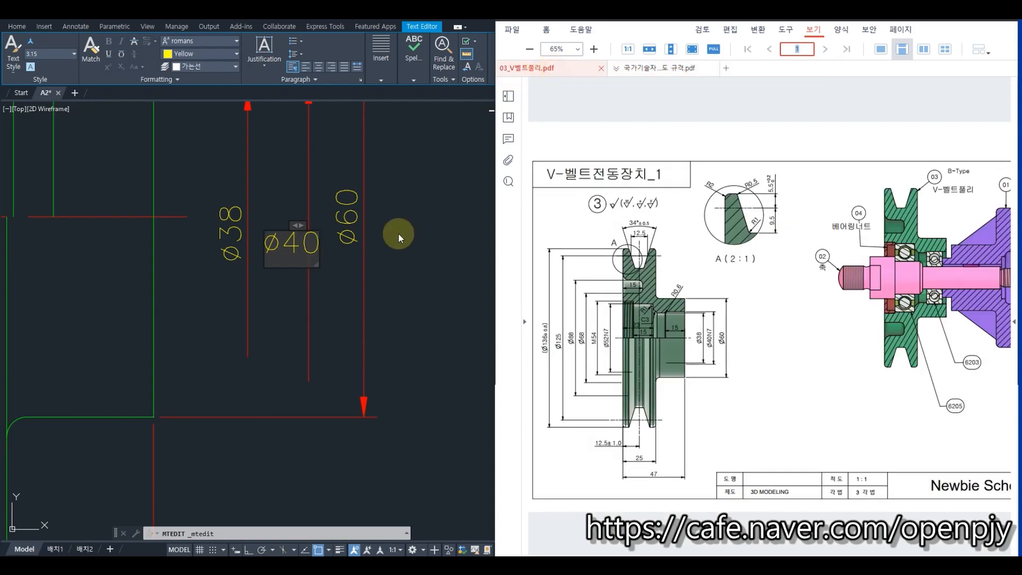
pyautogui.click(314, 250)
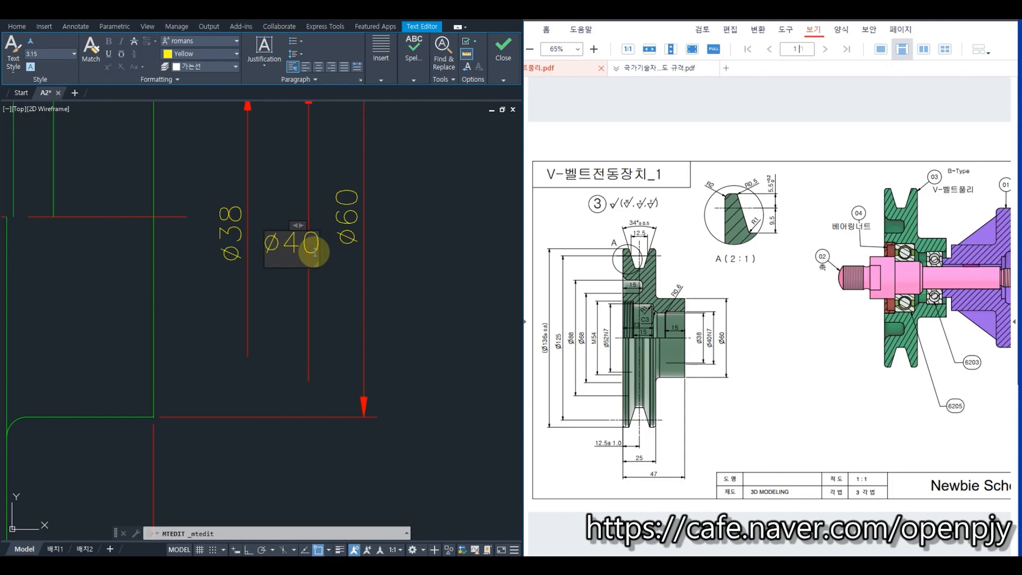
pyautogui.write('7')
pyautogui.click(347, 251)
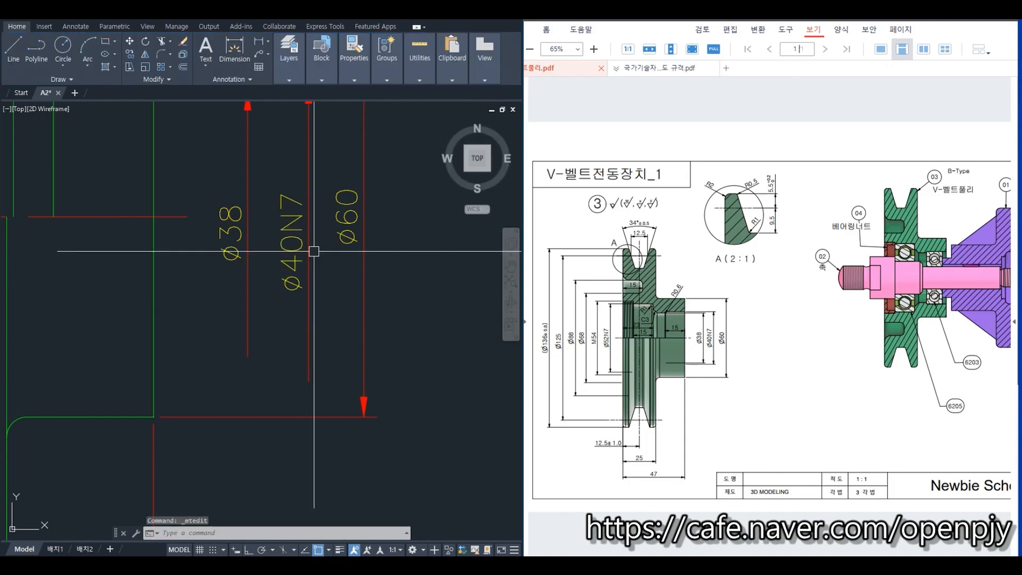
pyautogui.press('Escape')
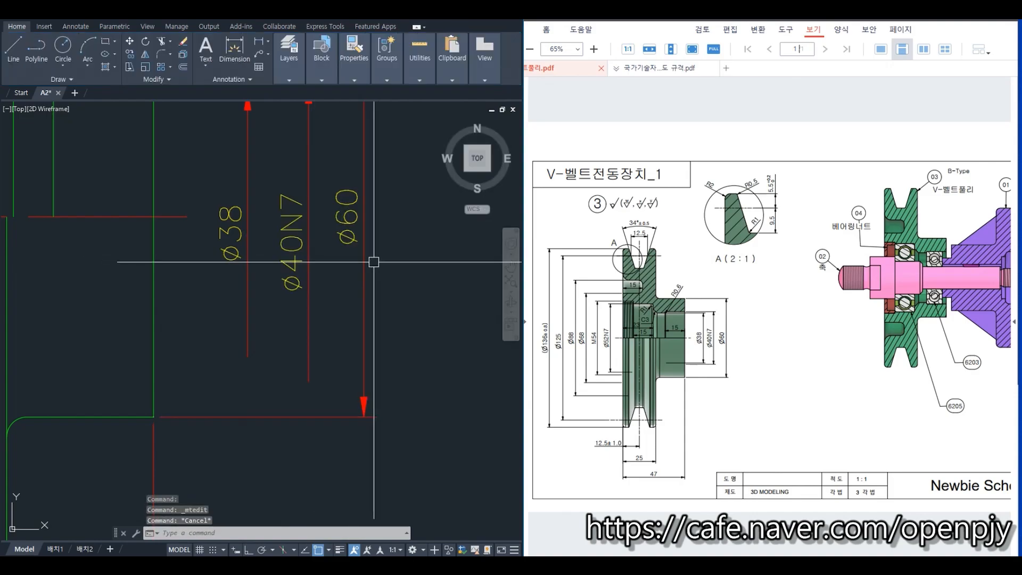
# - Move the Ø40N7 and Ø38 texts straight up along their dimension lines with Ortho on
pyautogui.write('m')
pyautogui.press('space')
pyautogui.click(294, 255)
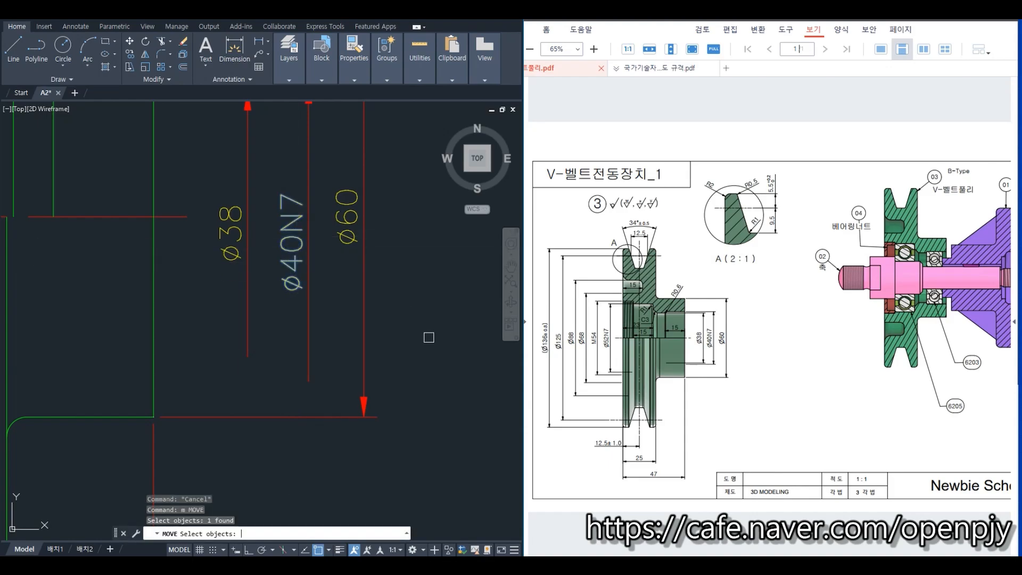
pyautogui.press('space')
pyautogui.click(424, 348)
pyautogui.press('F8')
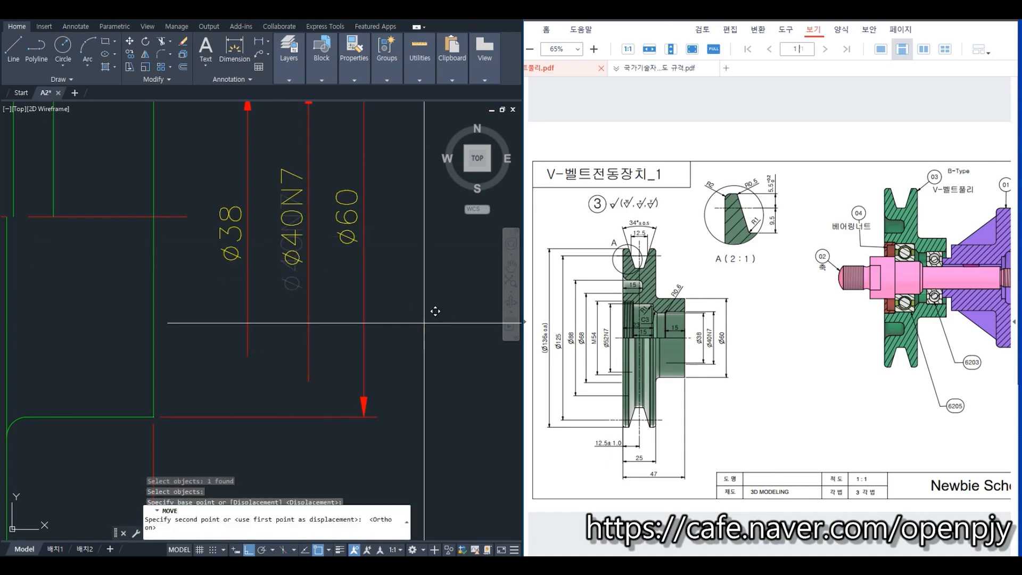
pyautogui.click(425, 323)
pyautogui.click(231, 257)
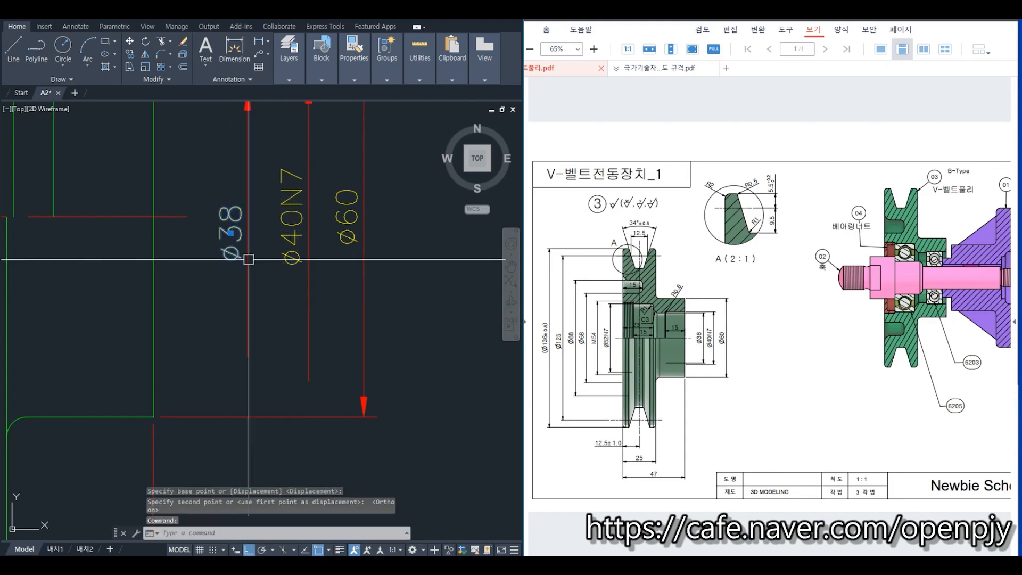
pyautogui.write('m')
pyautogui.press('space')
pyautogui.click(469, 340)
pyautogui.click(469, 323)
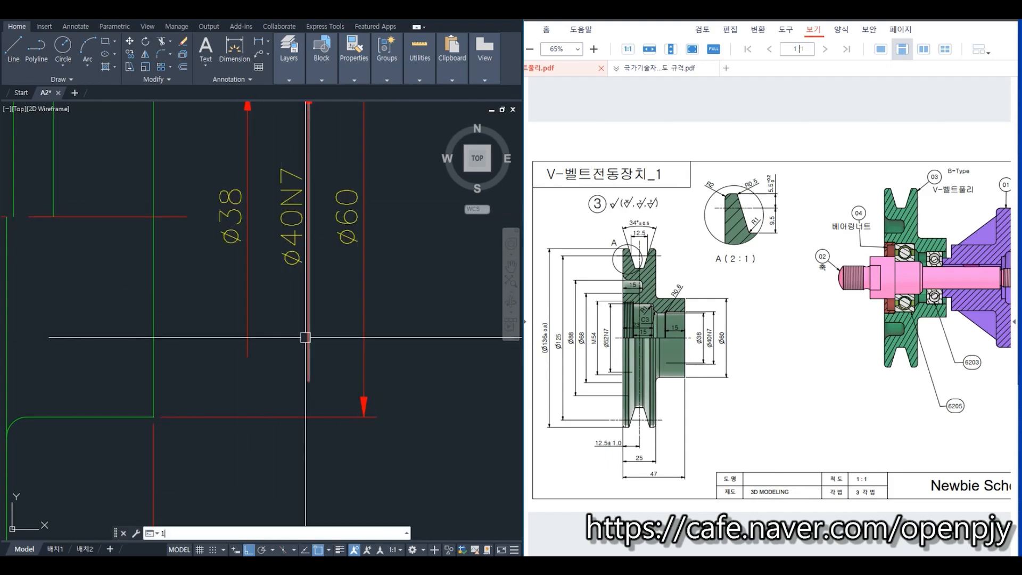
# - Draw a horizontal helper line across the lower ends of the Ø38 and Ø40N7 dimension lines
pyautogui.write('l')
pyautogui.press('Return')
pyautogui.click(201, 307)
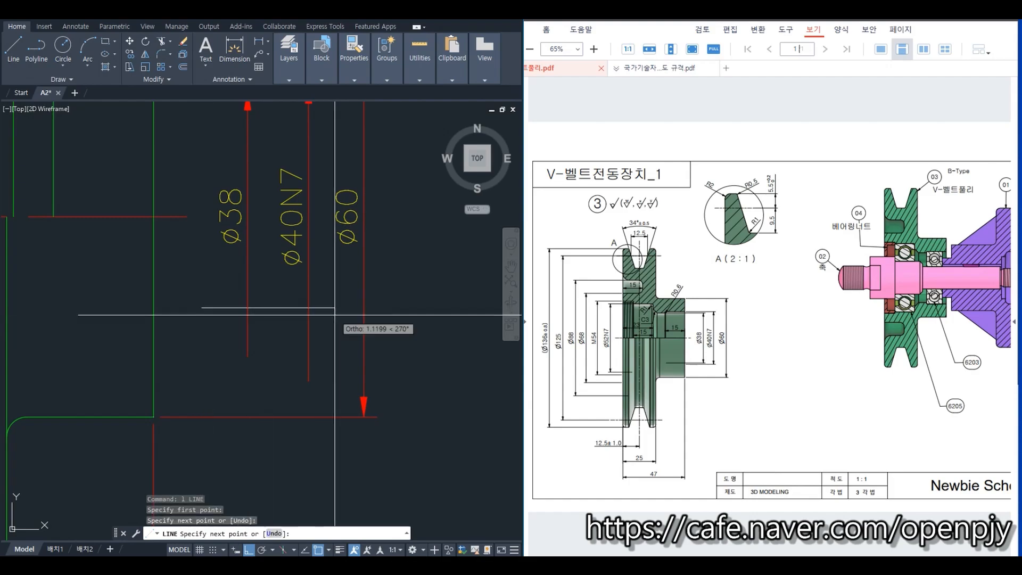
pyautogui.click(334, 314)
pyautogui.press('Return')
# - Trim the two bore dimension lines below the horizontal helper line and erase that line
pyautogui.write('tr')
pyautogui.press('Return')
pyautogui.click(323, 309)
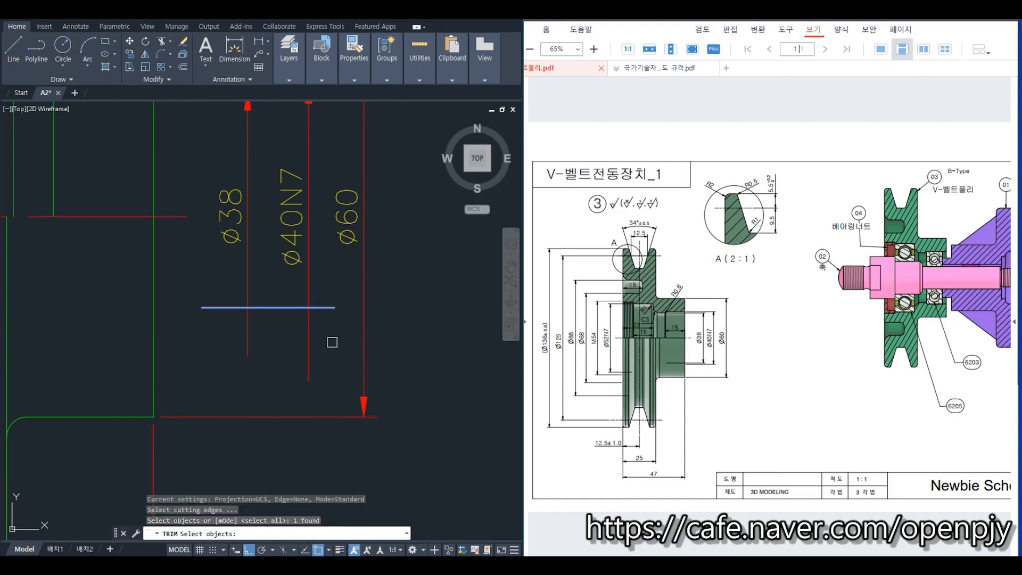
pyautogui.press('Return')
pyautogui.click(335, 352)
pyautogui.click(221, 323)
pyautogui.press('Escape')
pyautogui.click(277, 306)
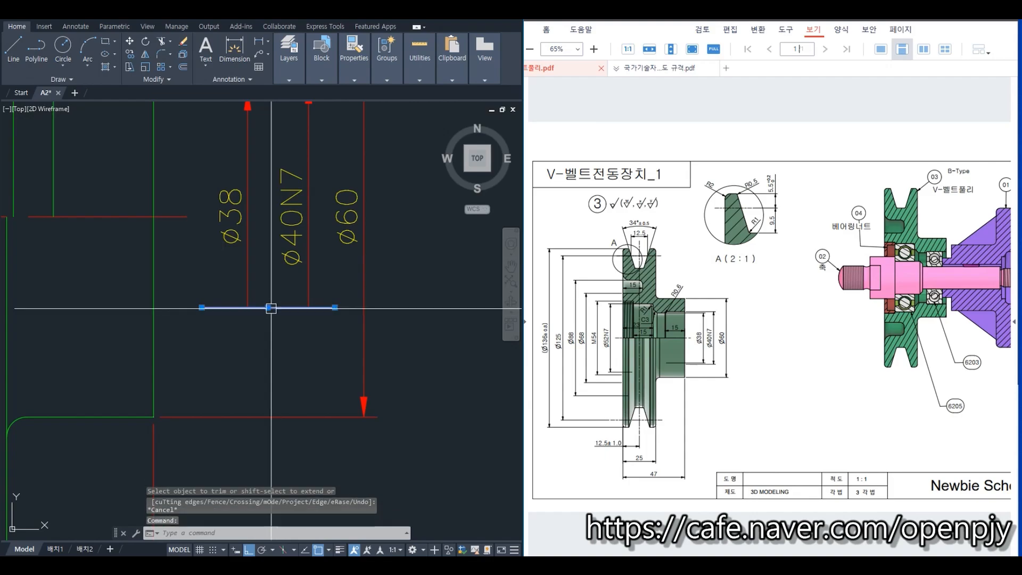
pyautogui.press('Delete')
# - Add a vertical linear dimension of about 52 mm from the large bearing bore's edge to a free point below the centerline, left of the pulley
pyautogui.scroll(-2, 378, 379)
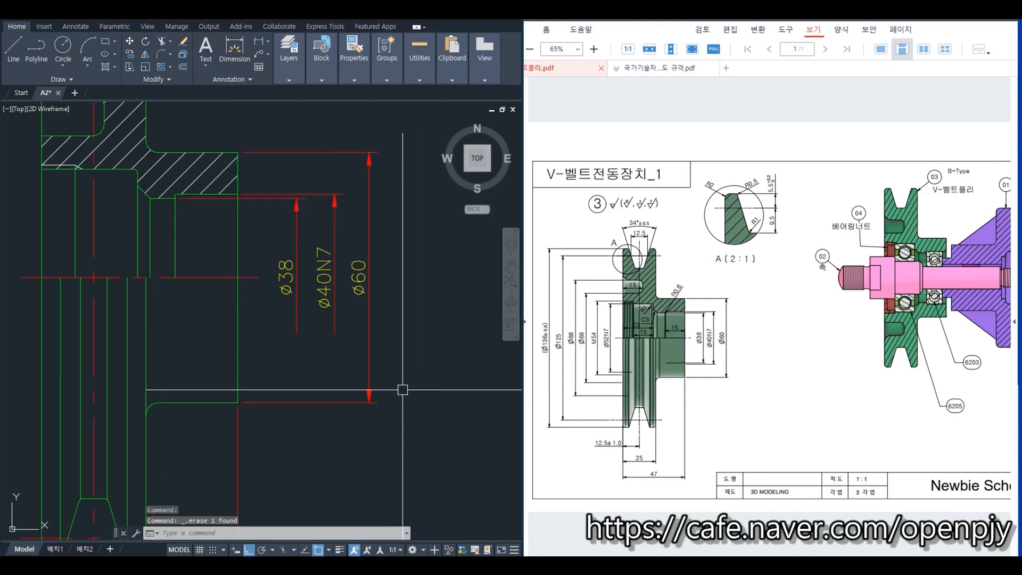
pyautogui.scroll(-2, 404, 390)
pyautogui.moveTo(137, 364); pyautogui.dragTo(246, 337, button='middle')
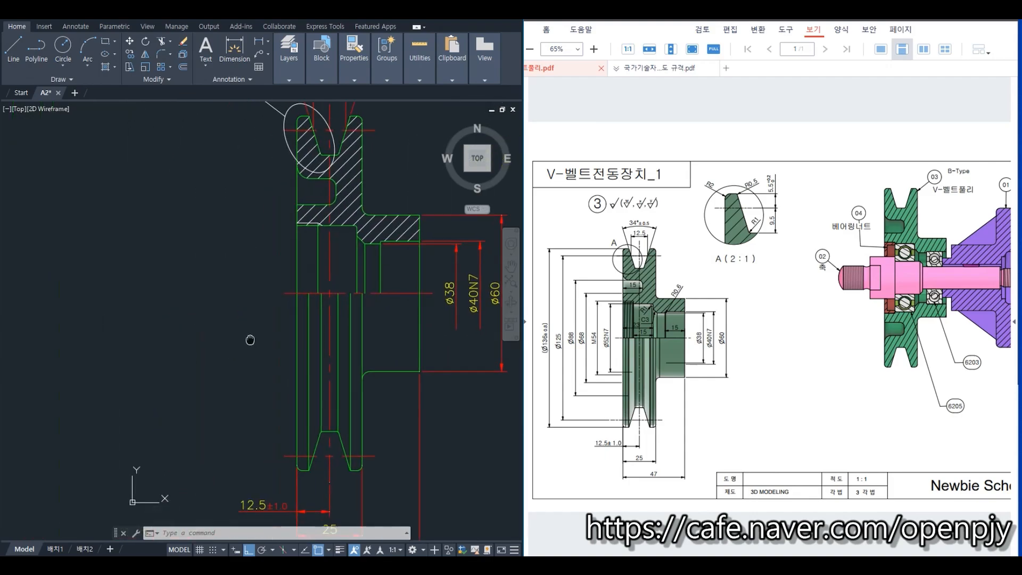
pyautogui.click(259, 47)
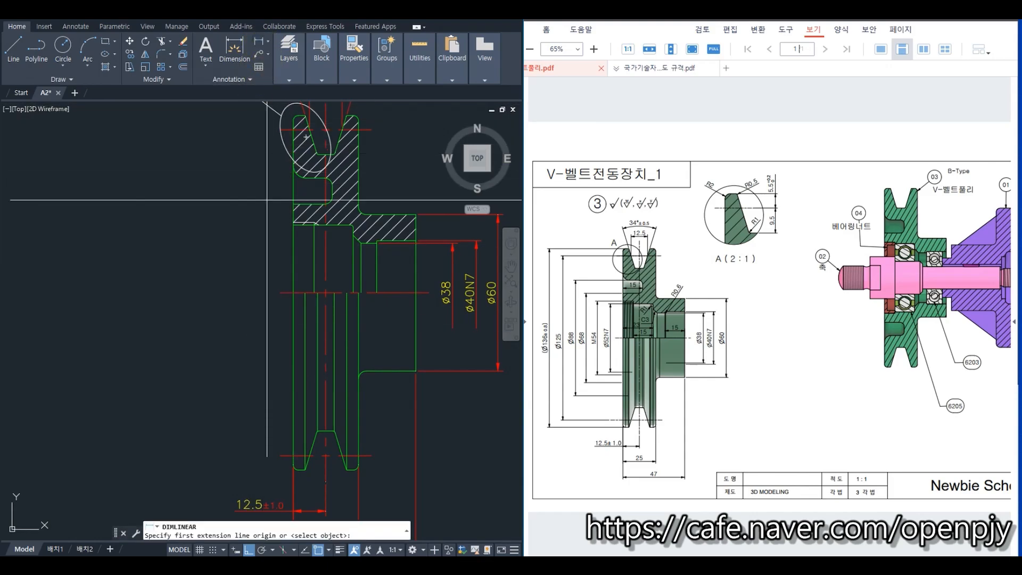
pyautogui.scroll(4, 301, 245)
pyautogui.click(317, 229)
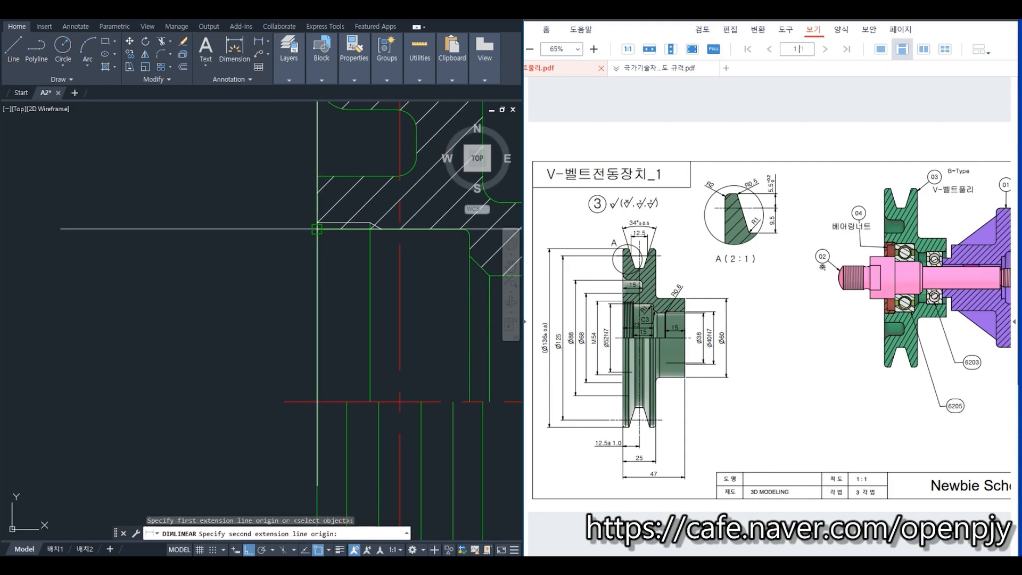
pyautogui.scroll(-3, 317, 229)
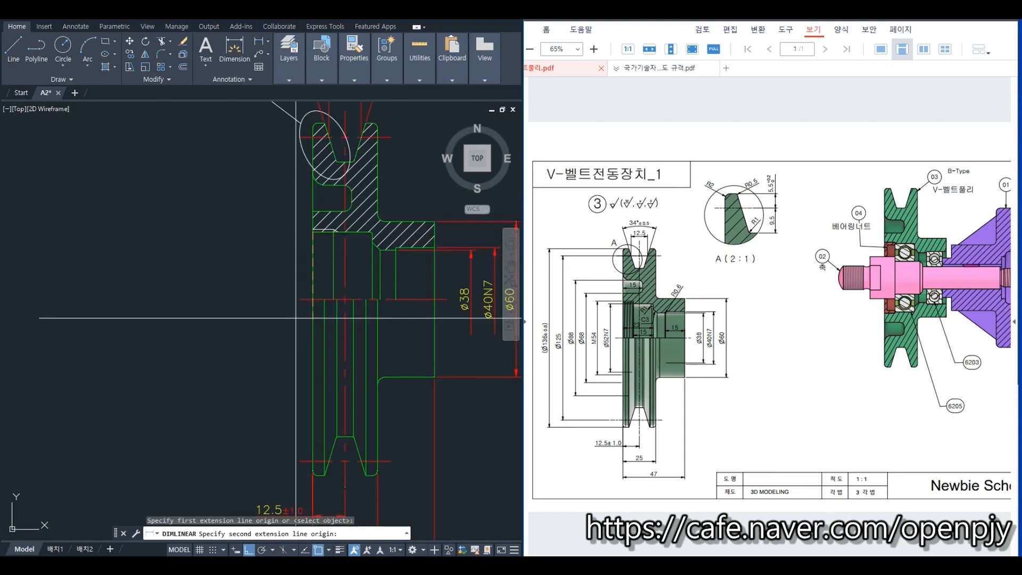
pyautogui.click(284, 357)
pyautogui.scroll(5, 297, 334)
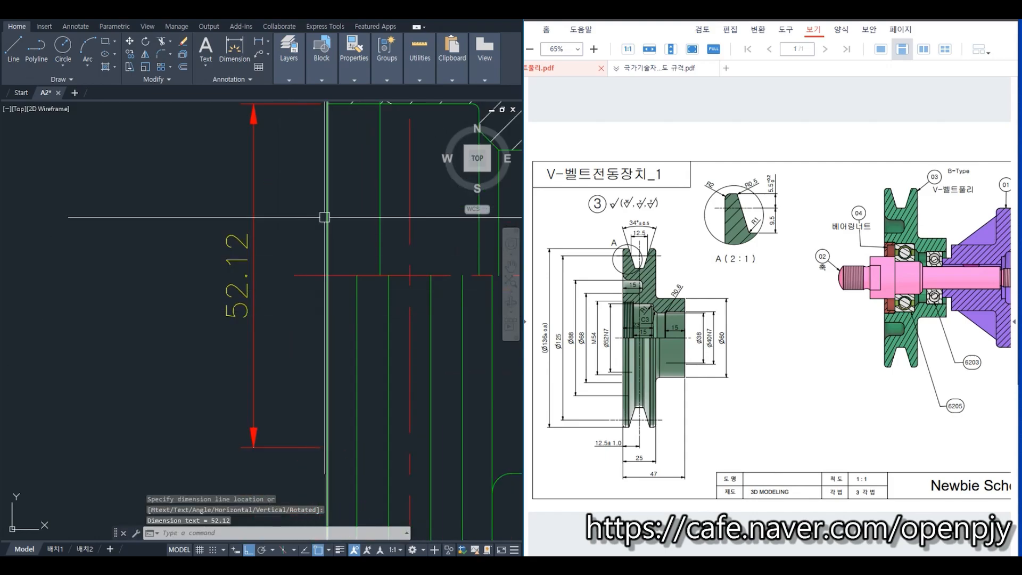
# - Add a vertical linear dimension of about 61 mm from the thread's outer edge to a free point below, outside the bearing bore dimension
pyautogui.press('space')
pyautogui.moveTo(327, 93); pyautogui.dragTo(330, 201, button='middle')
pyautogui.click(331, 199)
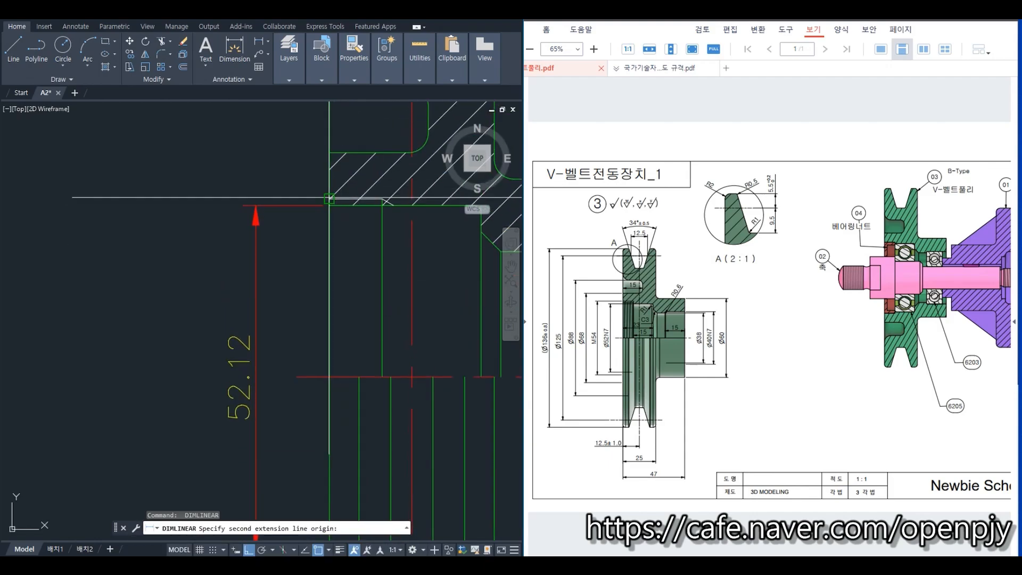
pyautogui.scroll(-5, 305, 323)
pyautogui.scroll(5, 294, 407)
pyautogui.click(308, 421)
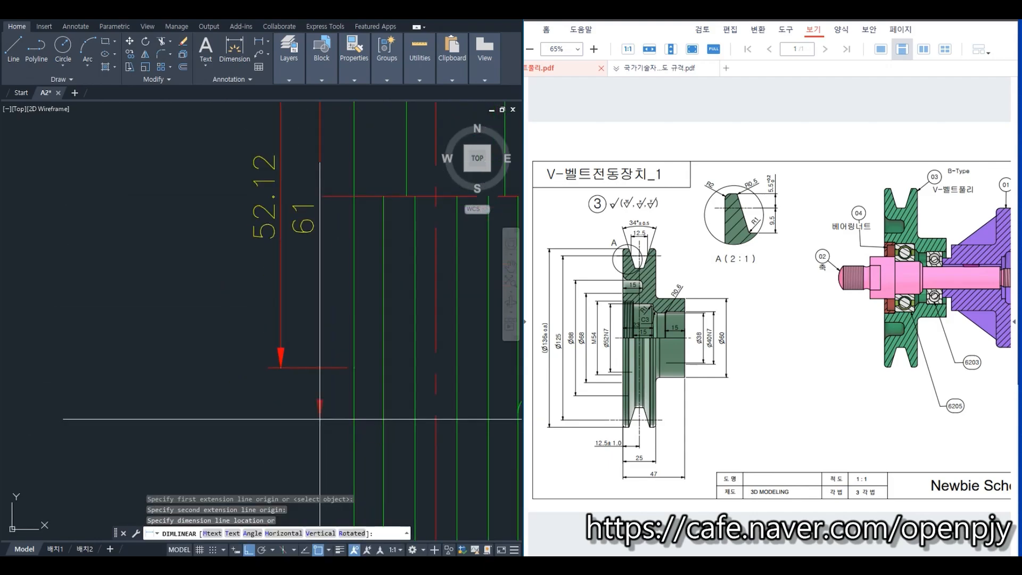
pyautogui.click(240, 398)
# - Add a vertical linear dimension of about 77 mm from the face recess's lower edge to a free point, outside the thread dimension
pyautogui.press('space')
pyautogui.scroll(-5, 240, 398)
pyautogui.scroll(5, 273, 234)
pyautogui.click(303, 228)
pyautogui.scroll(-5, 303, 228)
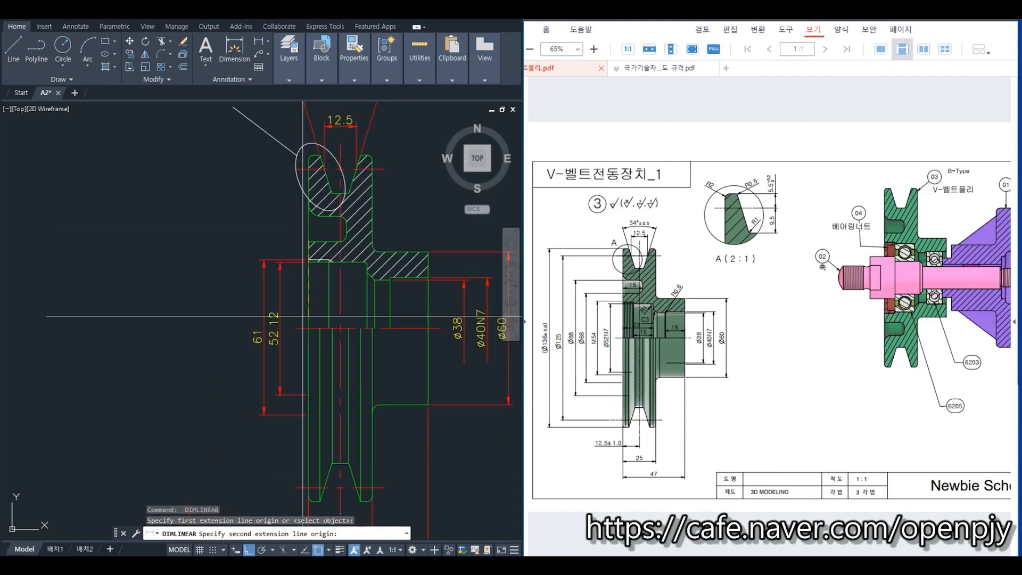
pyautogui.moveTo(302, 328); pyautogui.dragTo(335, 244, button='middle')
pyautogui.click(318, 339)
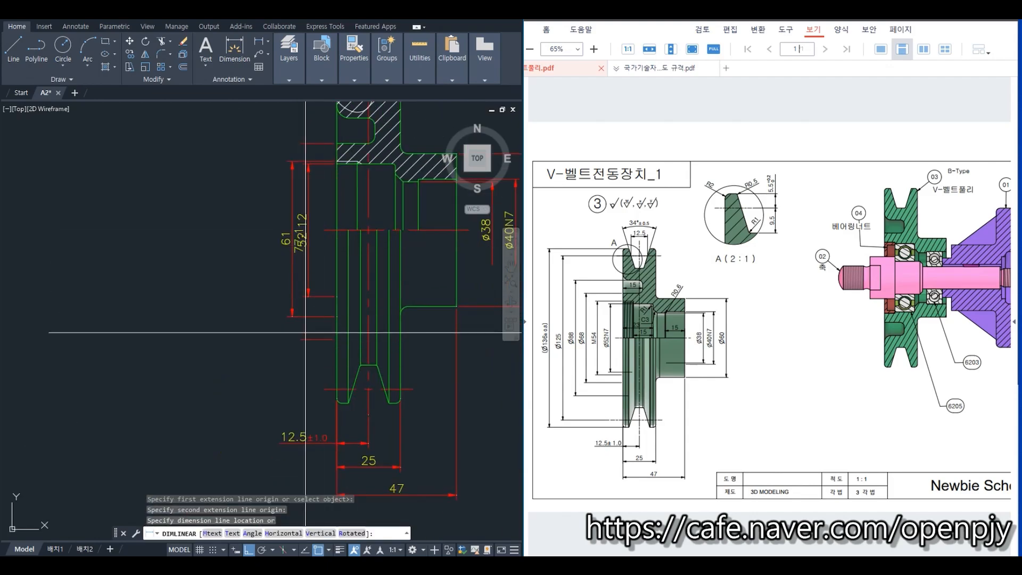
pyautogui.click(272, 329)
# - Add a vertical linear dimension of about 100 mm from the face recess's upper edge to a free point, outside the other three
pyautogui.press('space')
pyautogui.scroll(-3, 272, 329)
pyautogui.scroll(8, 311, 199)
pyautogui.click(389, 247)
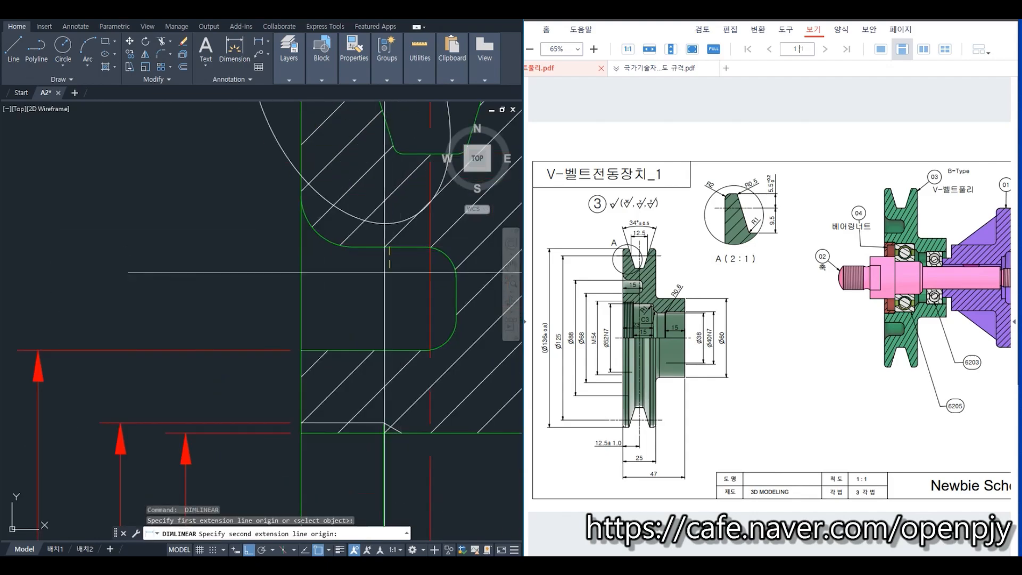
pyautogui.scroll(-8, 373, 309)
pyautogui.click(370, 455)
pyautogui.click(303, 475)
pyautogui.scroll(2, 303, 476)
pyautogui.moveTo(426, 334); pyautogui.dragTo(324, 389, button='middle')
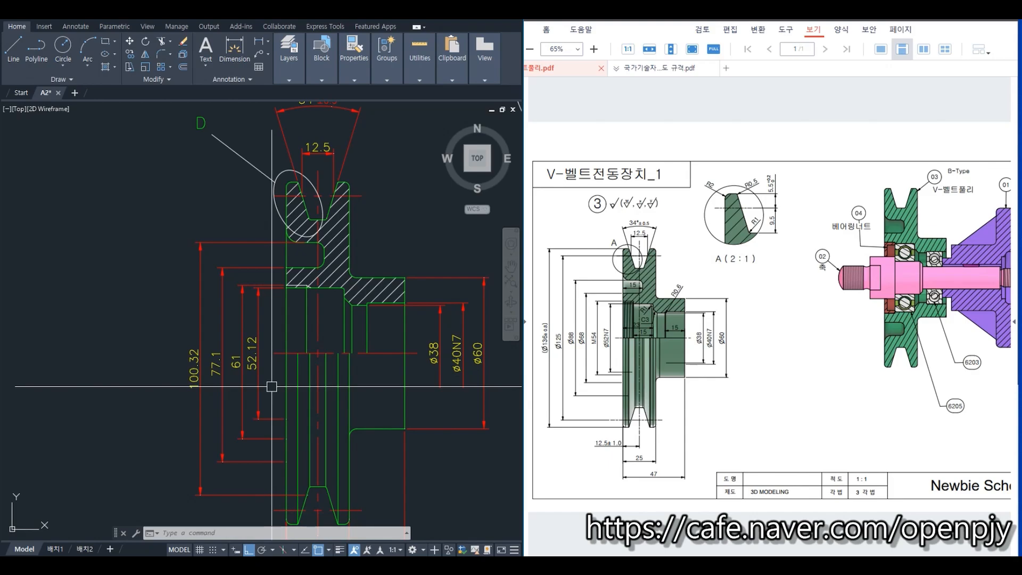
# - Prefix a diameter symbol to the four half-section dimensions left of the pulley at once with the DIMEDIT New option
pyautogui.write('di')
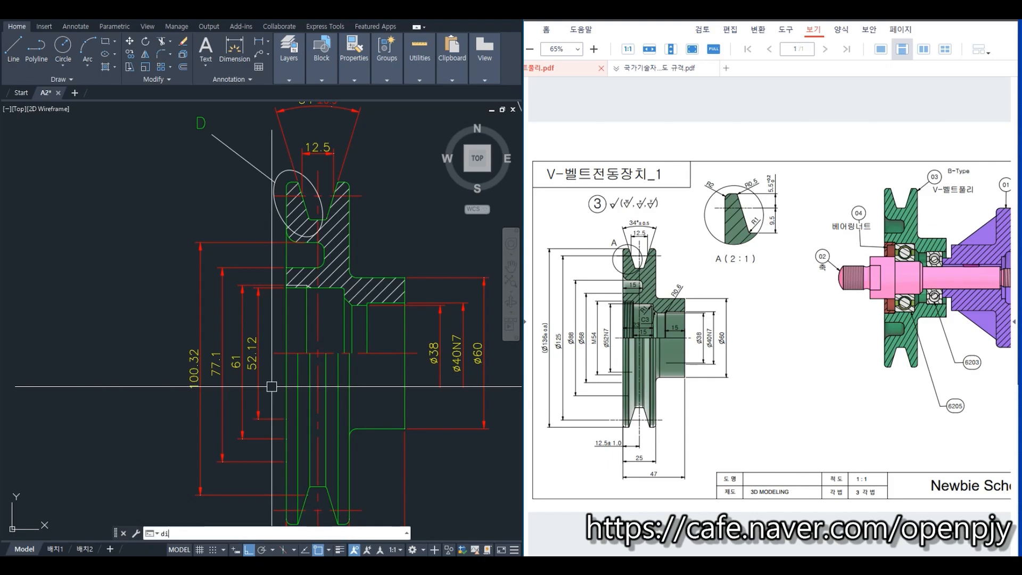
pyautogui.write('med')
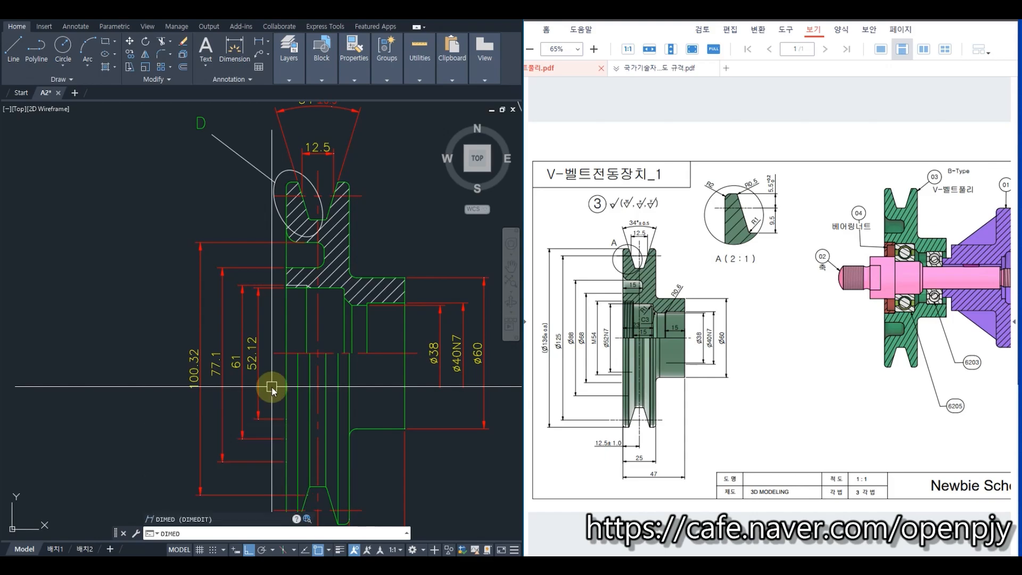
pyautogui.press('Return')
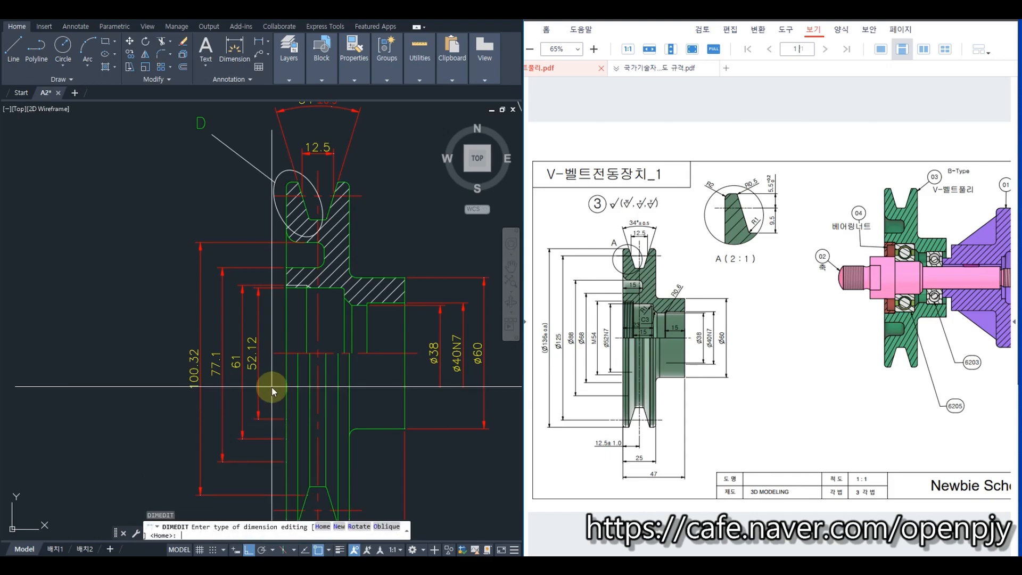
pyautogui.press('Return')
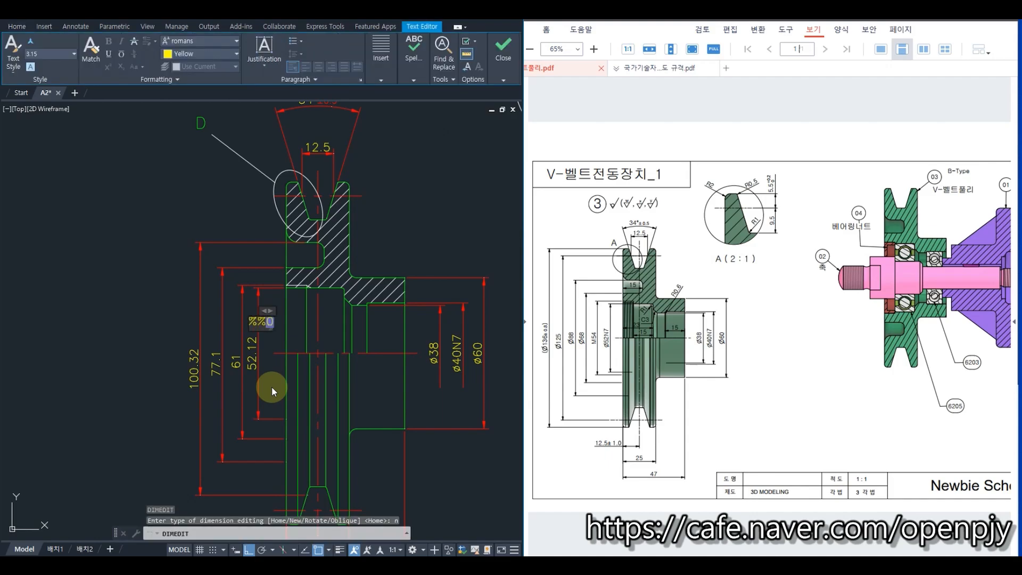
pyautogui.click(271, 386)
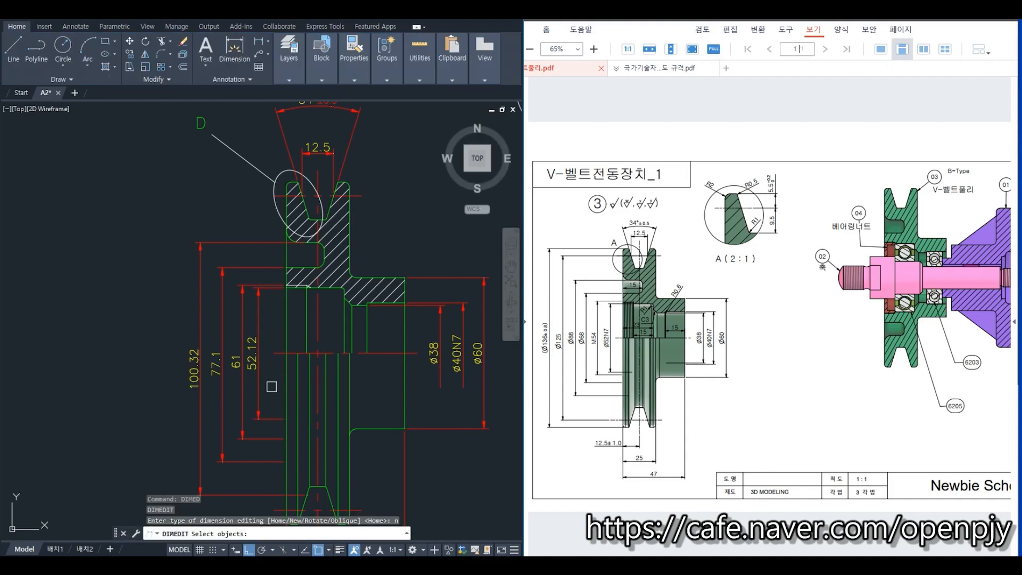
pyautogui.click(271, 387)
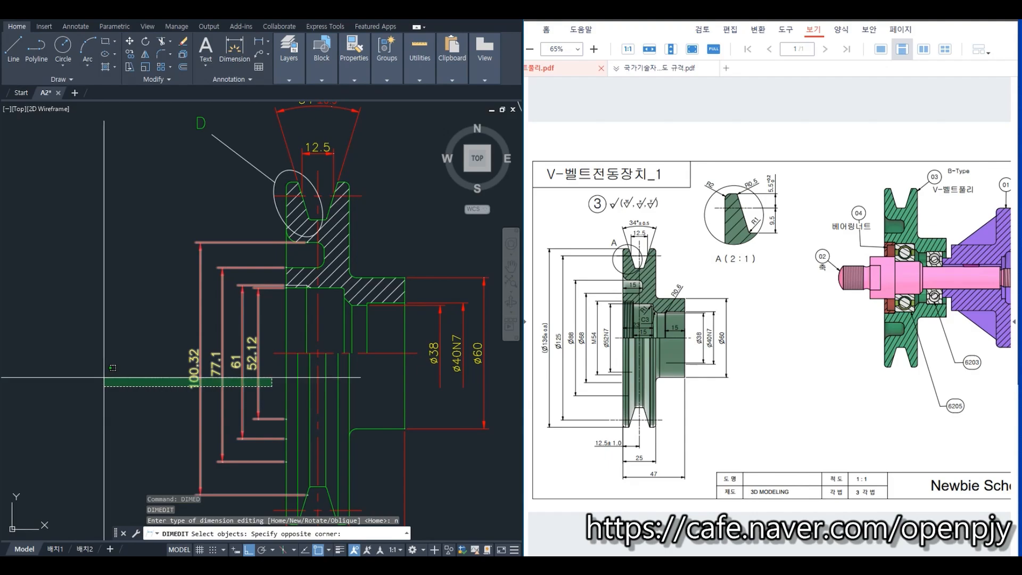
pyautogui.click(103, 378)
pyautogui.press('Return')
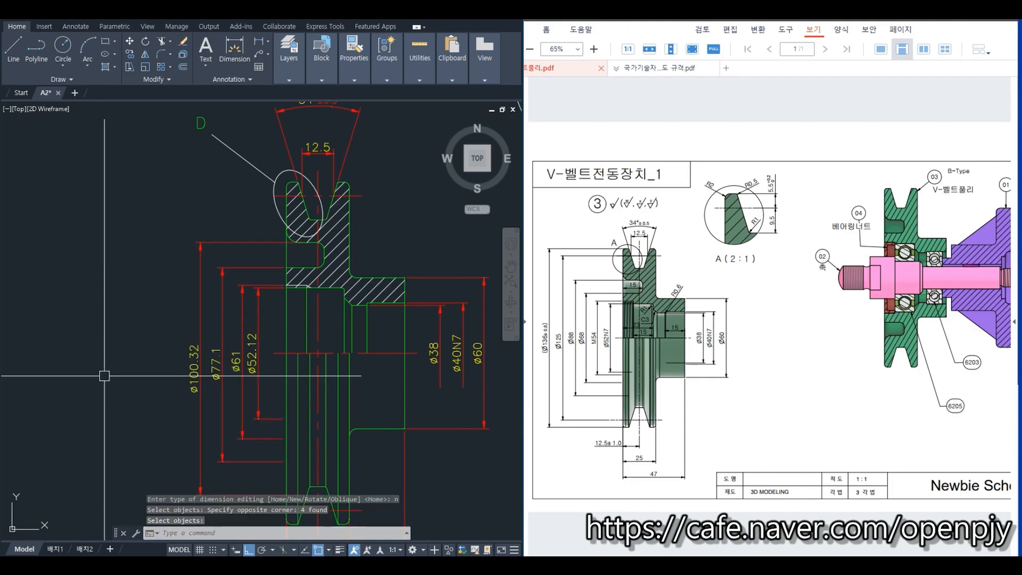
# - Add a vertical linear dimension of 125 mm between the upper and lower pitch lines of the groove, outside the face recess dimensions
pyautogui.moveTo(204, 395); pyautogui.dragTo(269, 333, button='middle')
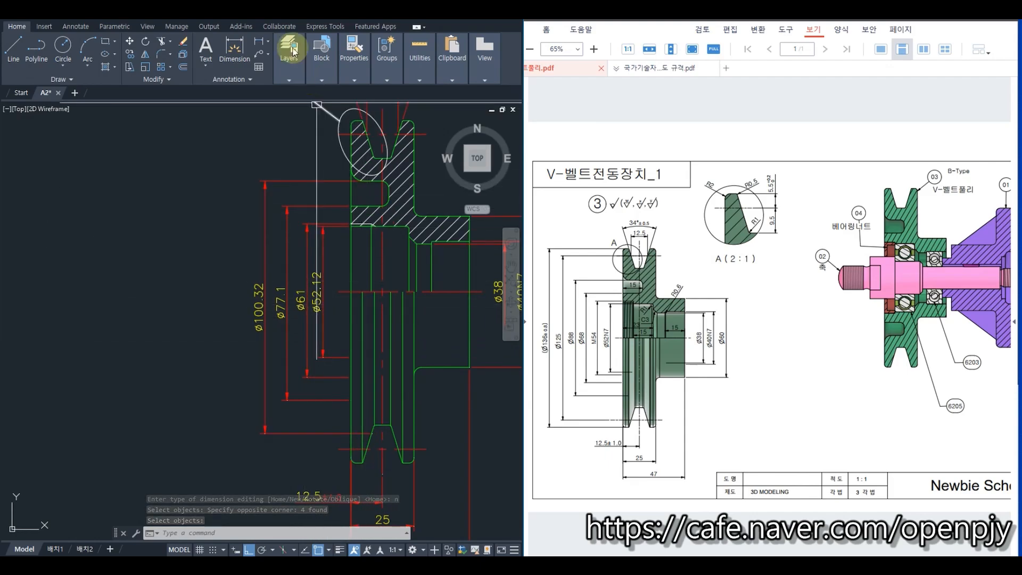
pyautogui.click(260, 40)
pyautogui.scroll(3, 321, 149)
pyautogui.click(321, 149)
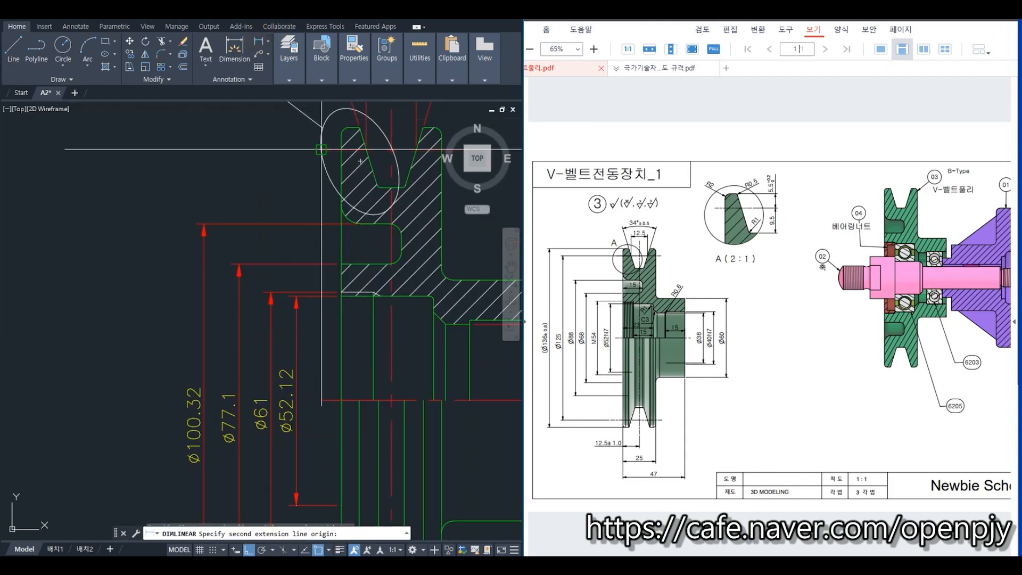
pyautogui.scroll(-2, 342, 342)
pyautogui.moveTo(341, 342); pyautogui.dragTo(324, 208, button='middle')
pyautogui.click(311, 401)
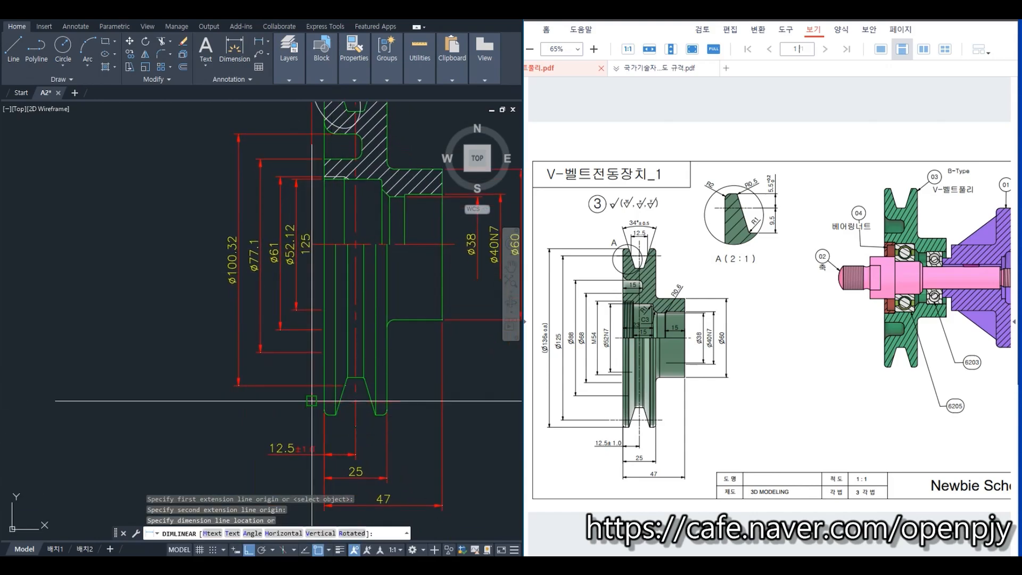
pyautogui.click(217, 399)
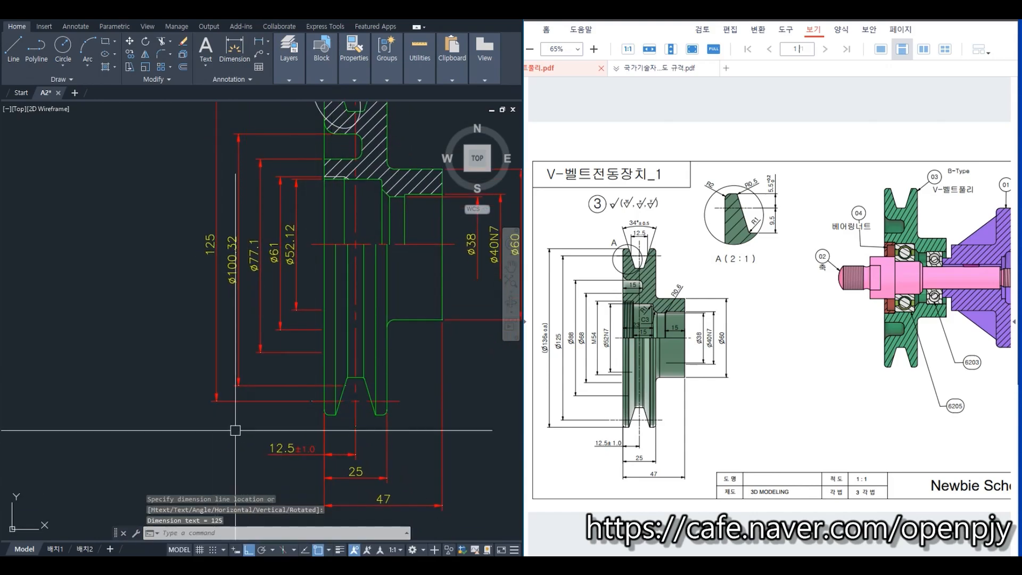
# - Add a vertical linear dimension of 136 mm across the pulley's outer rim edges, outside the pitch diameter dimension
pyautogui.press('Return')
pyautogui.scroll(5, 323, 404)
pyautogui.click(317, 395)
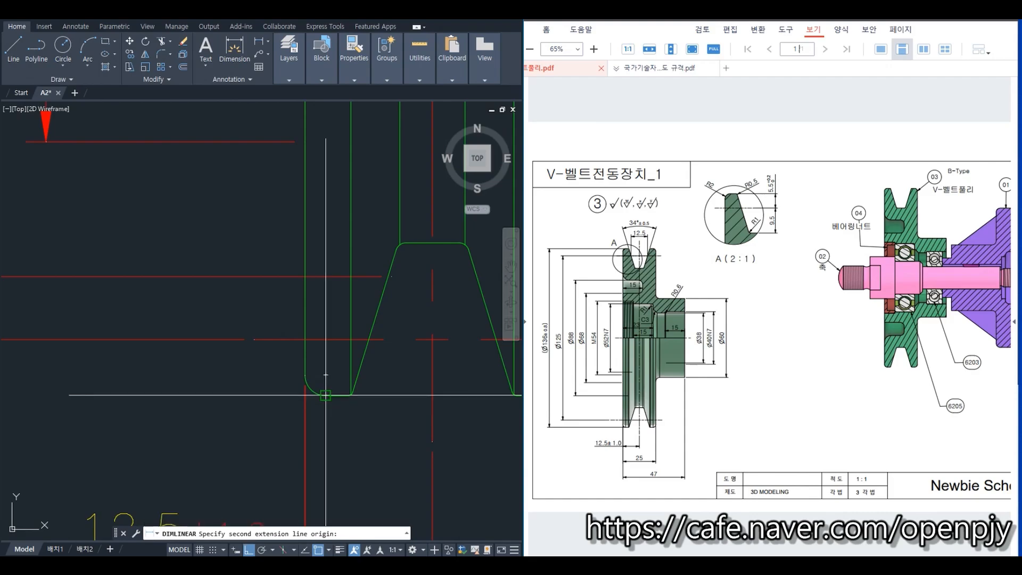
pyautogui.scroll(-3, 319, 298)
pyautogui.scroll(5, 308, 200)
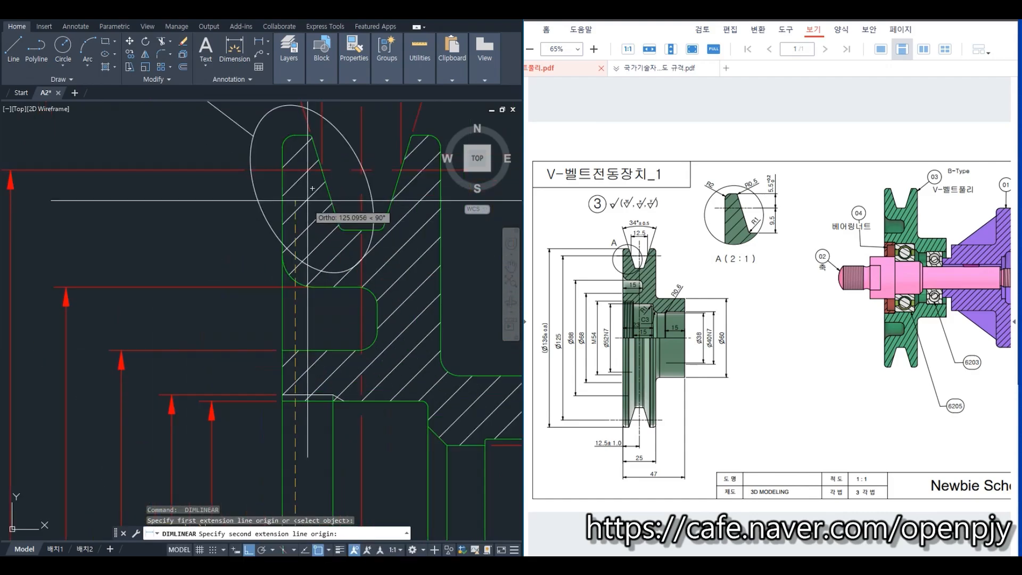
pyautogui.click(295, 135)
pyautogui.scroll(-2, 152, 231)
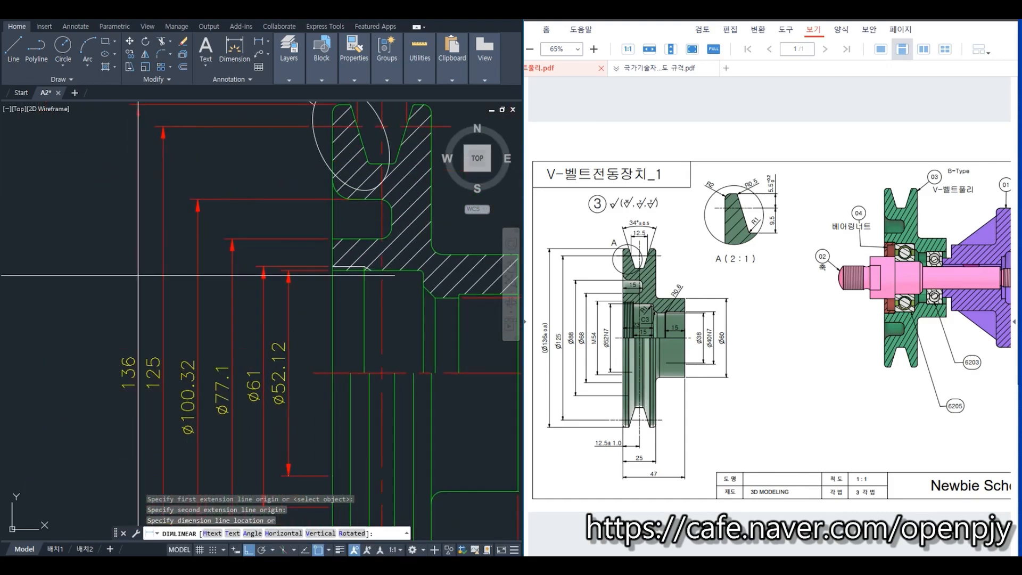
pyautogui.click(136, 266)
# - Prefix a diameter symbol to the 125 pitch diameter dimension text
pyautogui.moveTo(331, 448); pyautogui.dragTo(319, 372, button='middle')
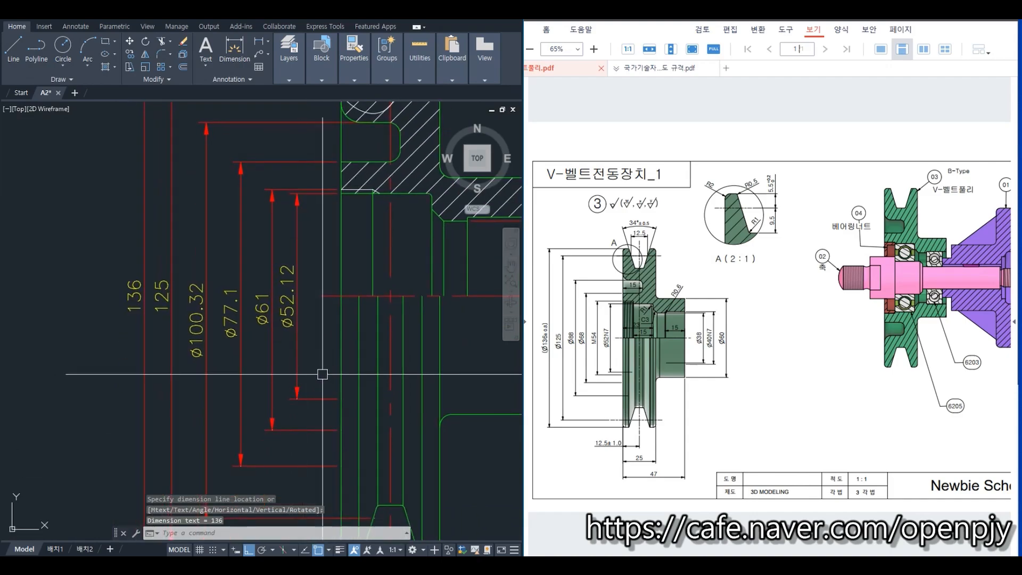
pyautogui.write('ed')
pyautogui.press('Return')
pyautogui.click(161, 296)
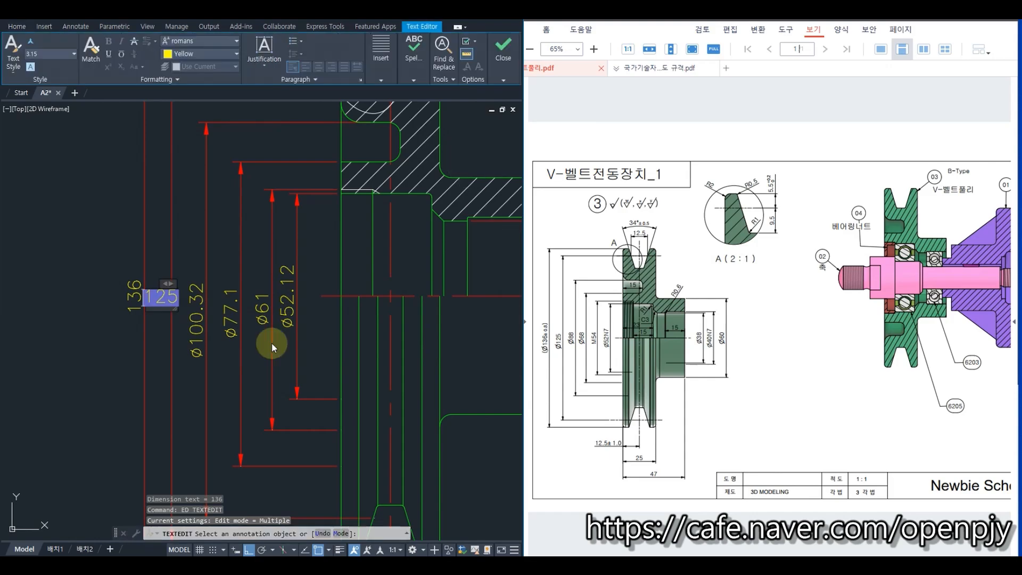
pyautogui.click(271, 343)
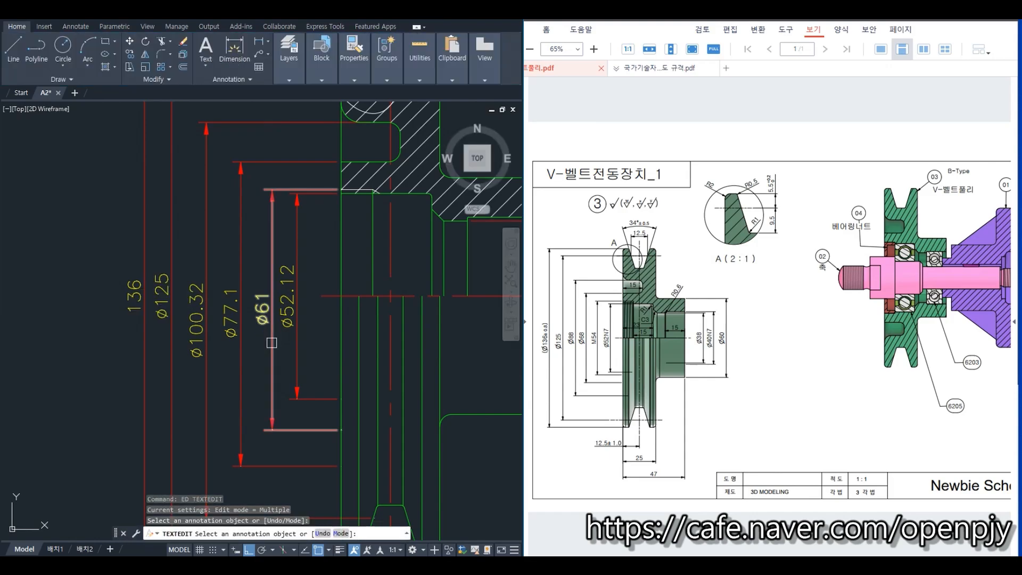
# - Switch to the standards PDF and consult the V-belt pulley tolerance tables on page 25
pyautogui.click(650, 68)
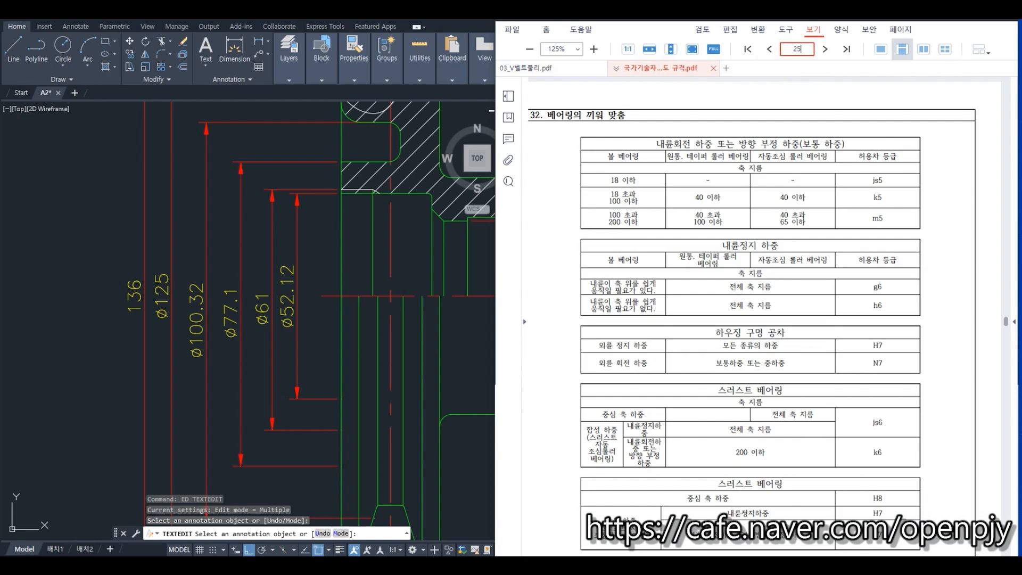
pyautogui.write('25')
pyautogui.press('Return')
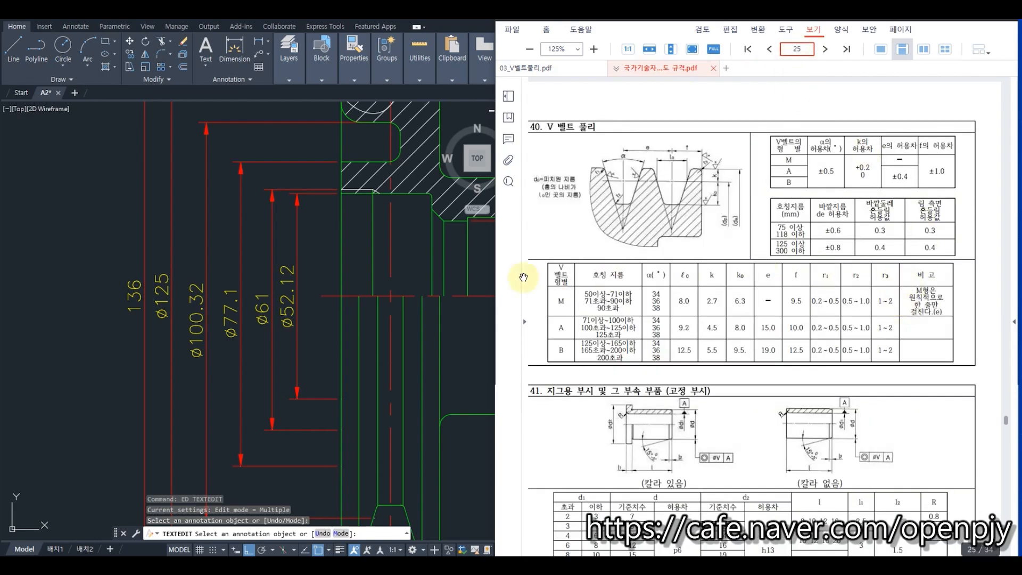
pyautogui.click(160, 343)
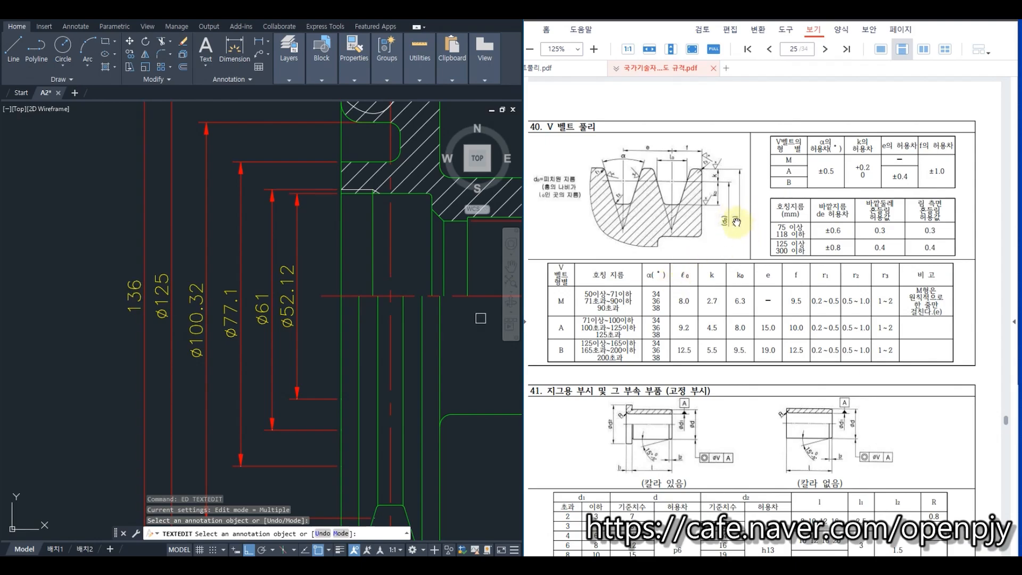
# - Edit the outer rim diameter dimension text to read (ø136±0.8)
pyautogui.click(132, 298)
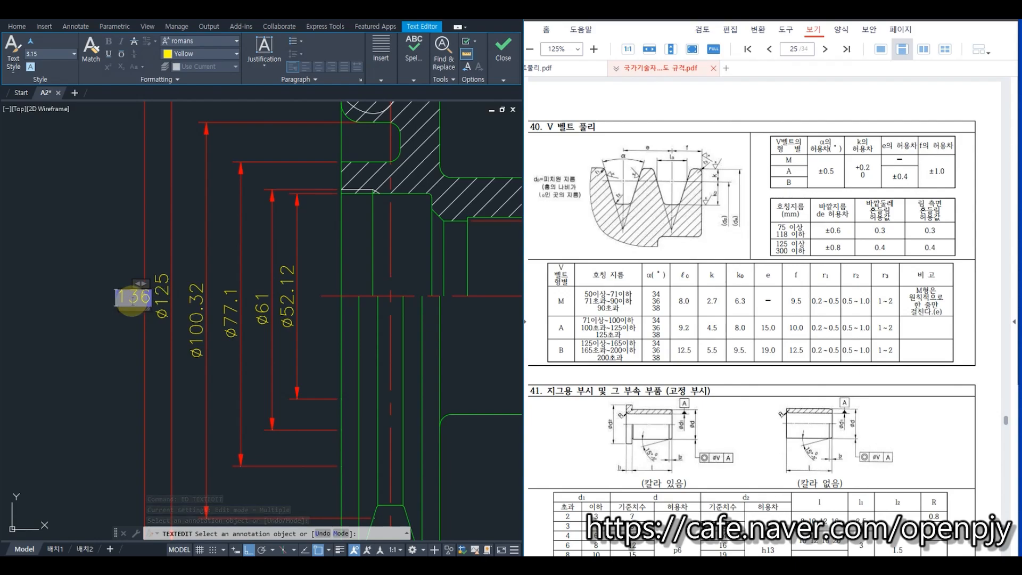
pyautogui.write('%%c')
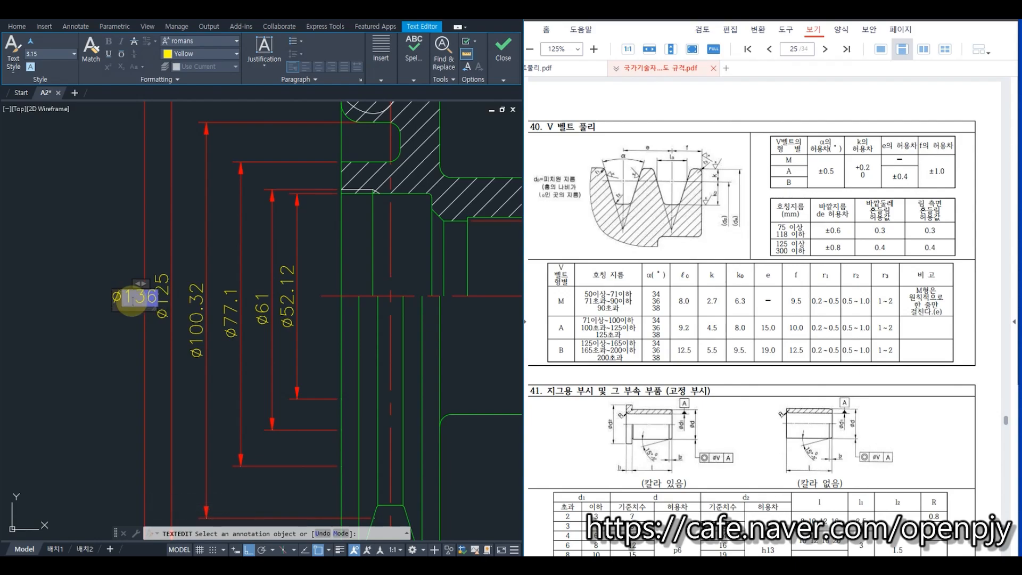
pyautogui.write('(')
pyautogui.write(')')
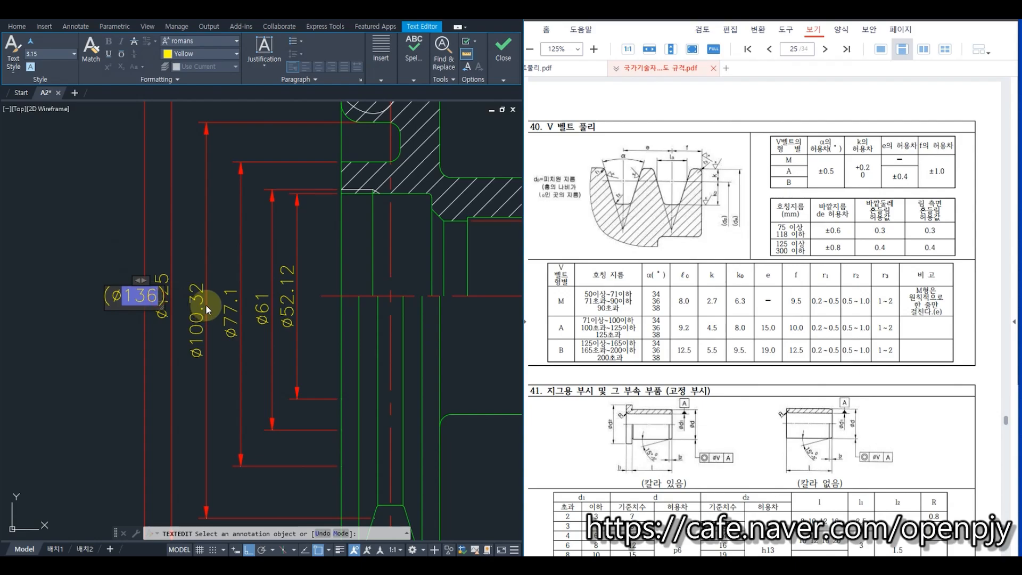
pyautogui.write('%%p')
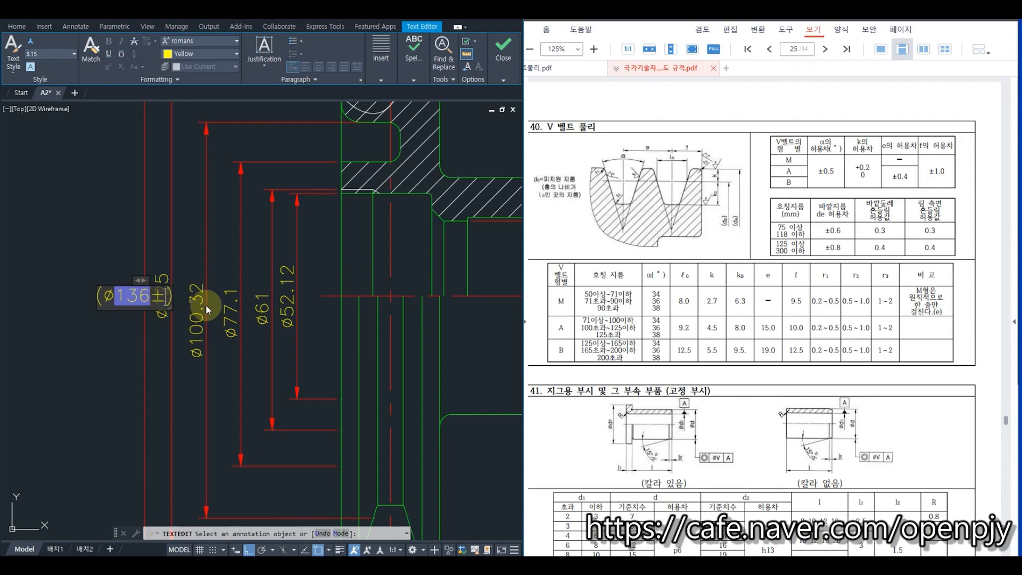
pyautogui.write('0.8')
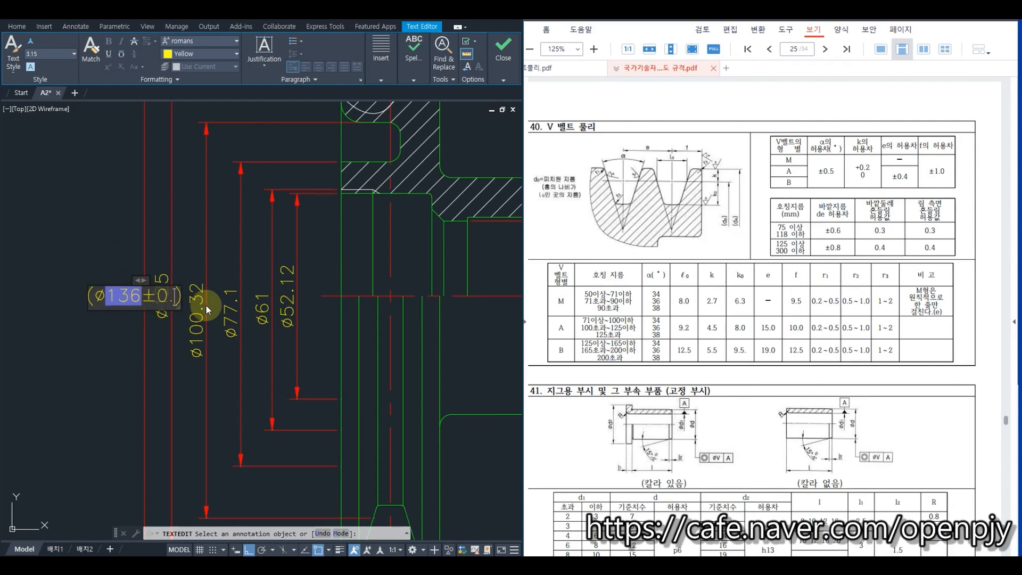
# - Format the ±0.8 tolerance in the rim diameter text in red with a text height of 2.24, and finish text editing
pyautogui.moveTo(142, 301); pyautogui.dragTo(198, 305)
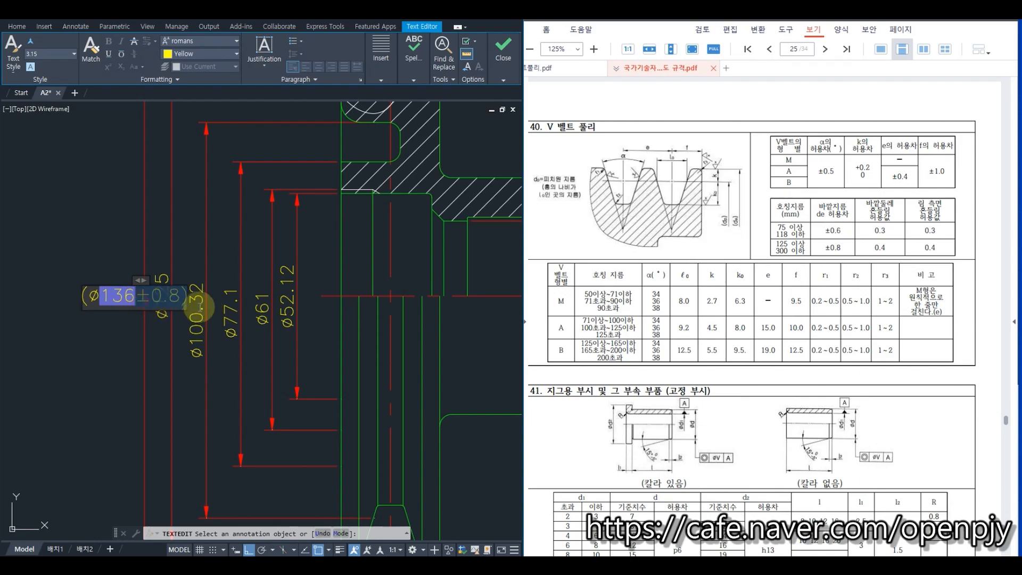
pyautogui.click(195, 54)
pyautogui.click(167, 157)
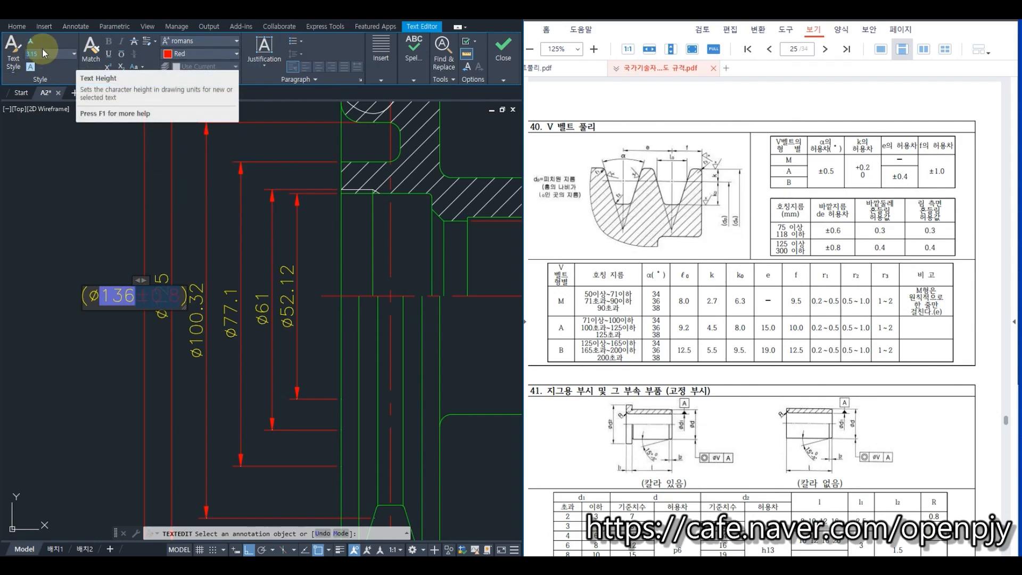
pyautogui.press('Return')
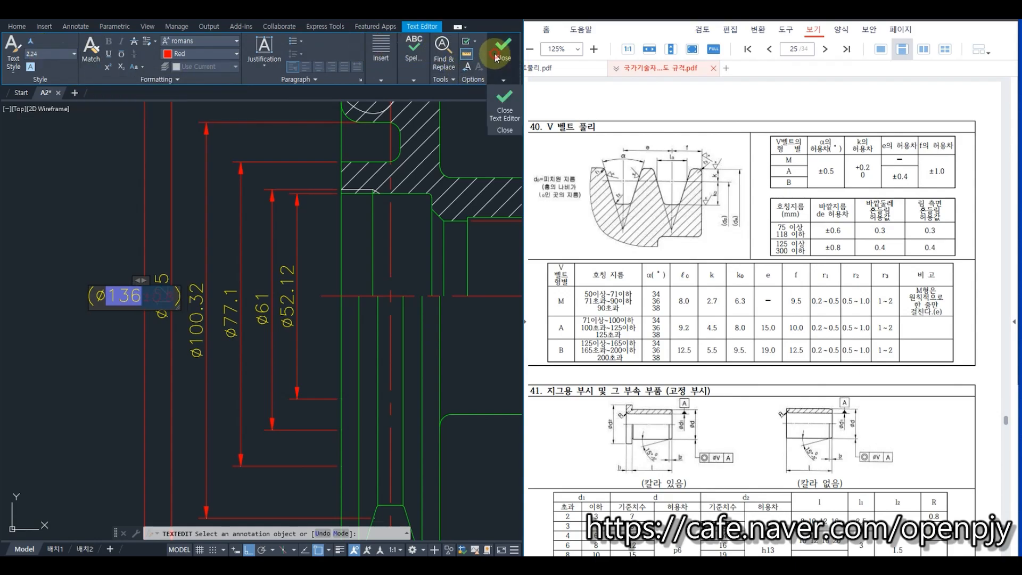
pyautogui.click(514, 69)
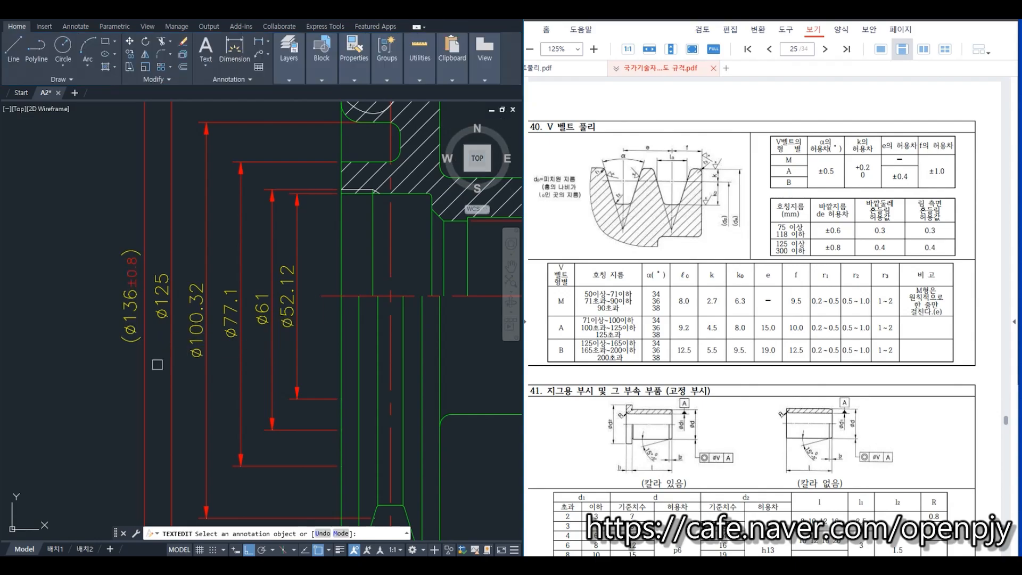
pyautogui.press('Escape')
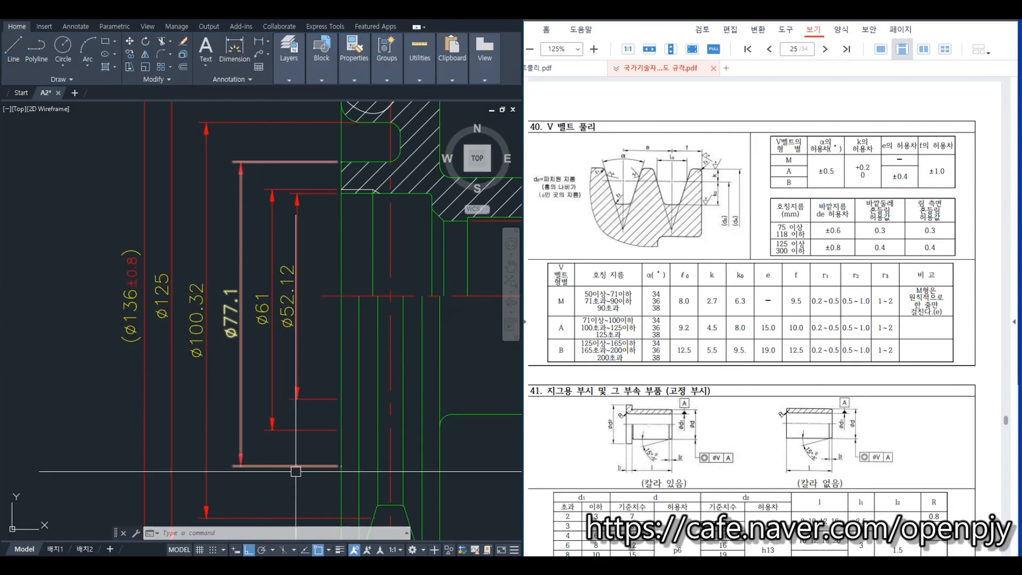
# - Explode the ø100.32, ø77.1, ø61 and ø52.12 dimensions into separate lines, arrowheads and text
pyautogui.moveTo(291, 484); pyautogui.dragTo(295, 430, button='middle')
pyautogui.click(268, 465)
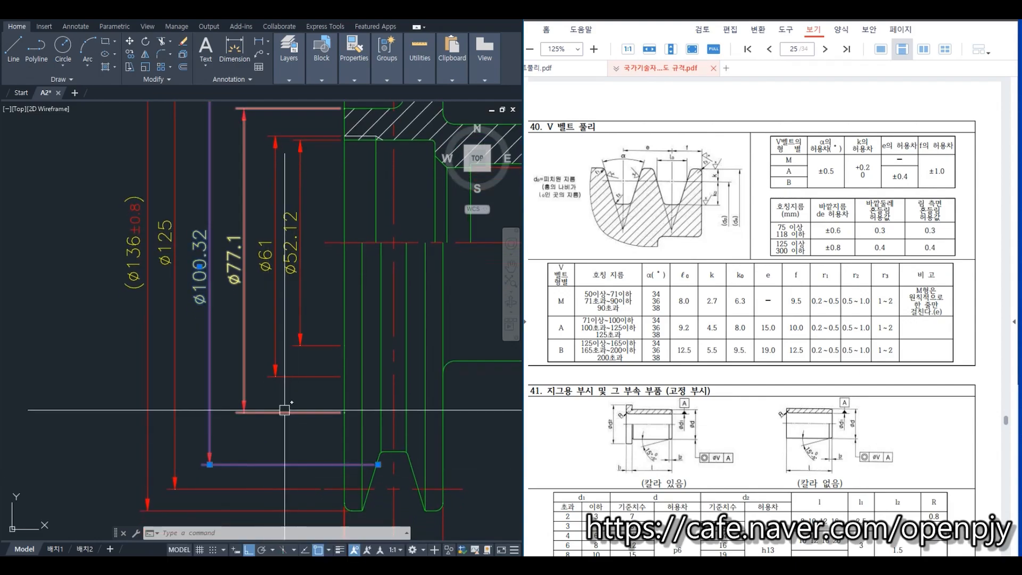
pyautogui.click(285, 411)
pyautogui.click(299, 376)
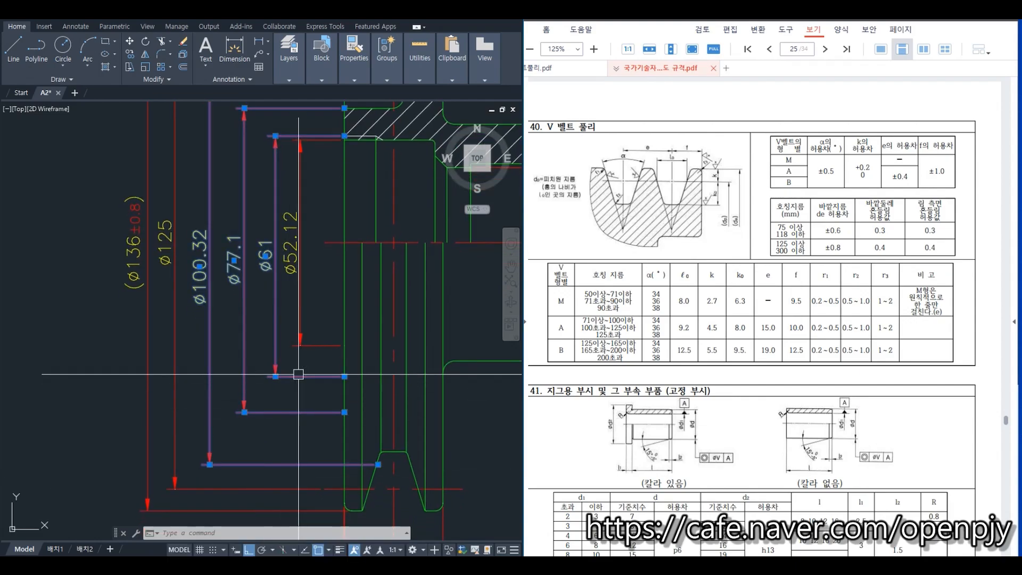
pyautogui.click(322, 344)
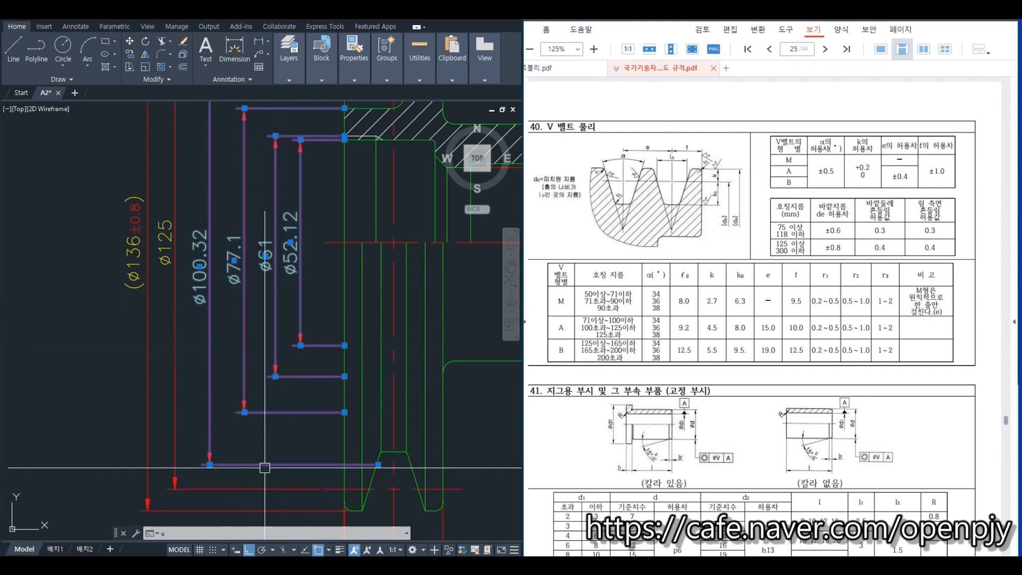
pyautogui.press('Escape')
# - Delete the lower extension lines and arrowheads of the exploded ø100.32, ø77.1, ø61 and ø52.12 dimensions
pyautogui.click(232, 477)
pyautogui.click(210, 450)
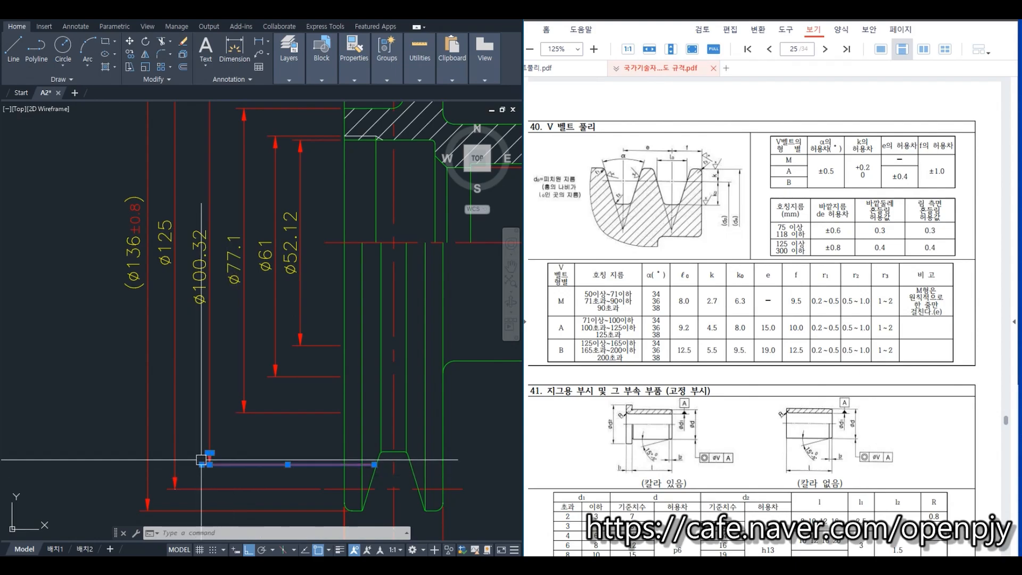
pyautogui.click(247, 397)
pyautogui.click(289, 402)
pyautogui.click(303, 390)
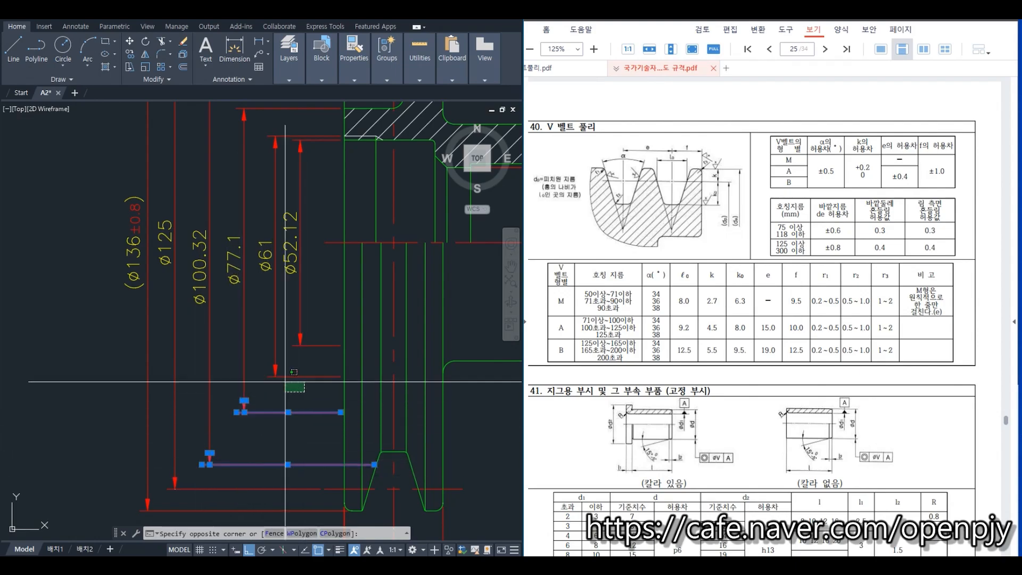
pyautogui.click(269, 366)
pyautogui.click(320, 356)
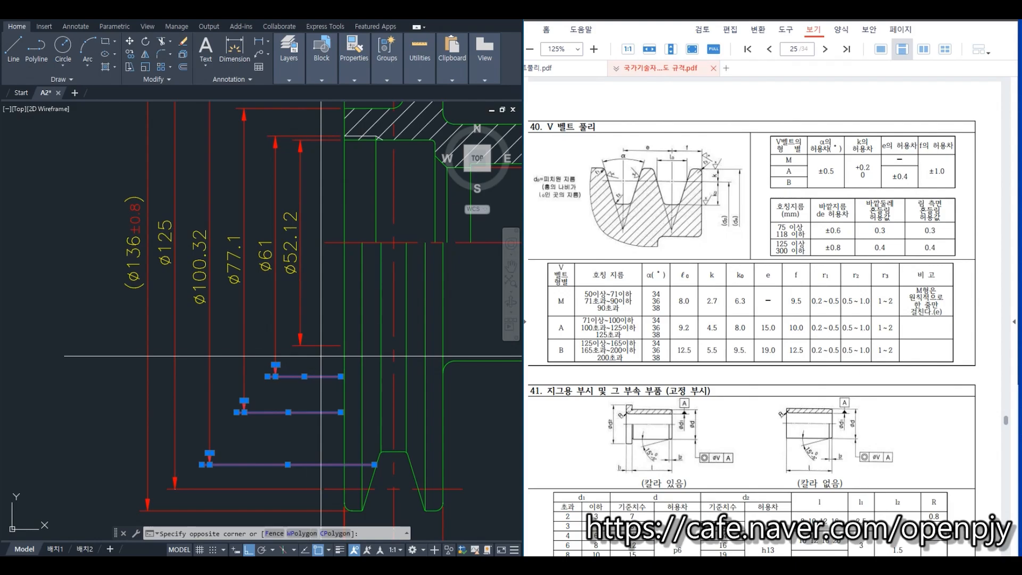
pyautogui.click(293, 342)
pyautogui.press('Delete')
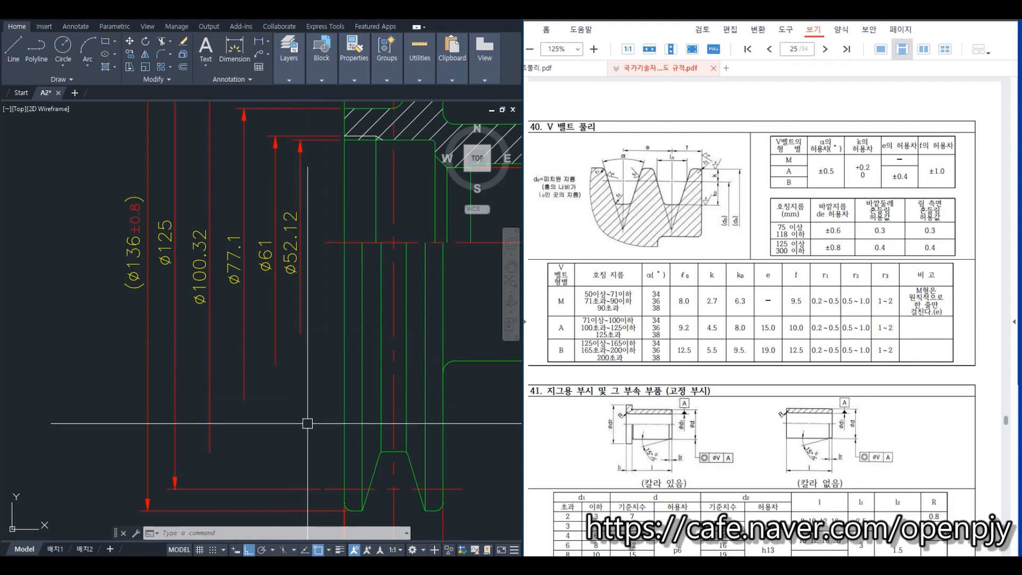
# - Bring up the V-belt pulley reference PDF and edit the bearing bore diameter text to read ø52N7
pyautogui.click(562, 67)
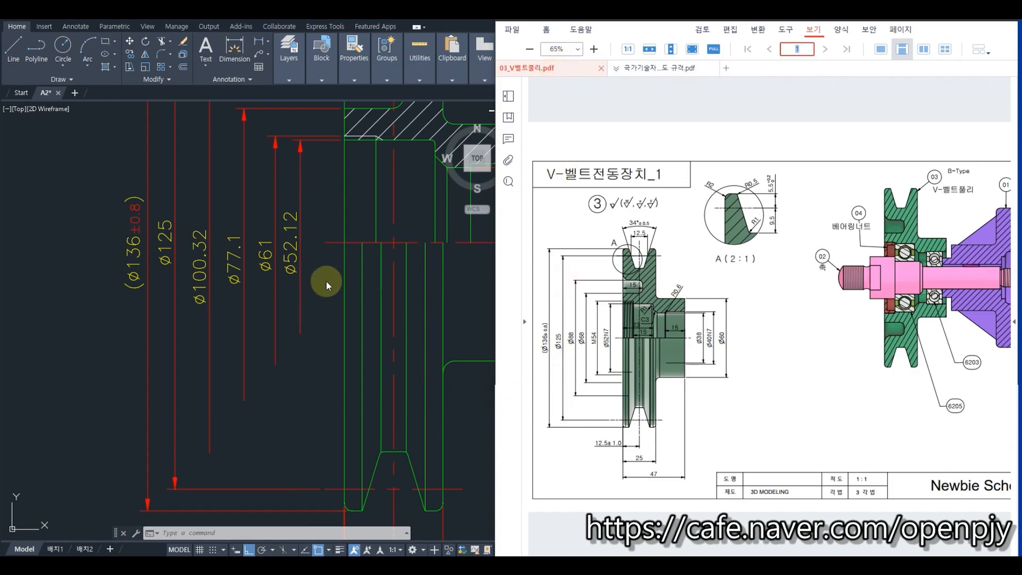
pyautogui.click(290, 256)
pyautogui.write('ed')
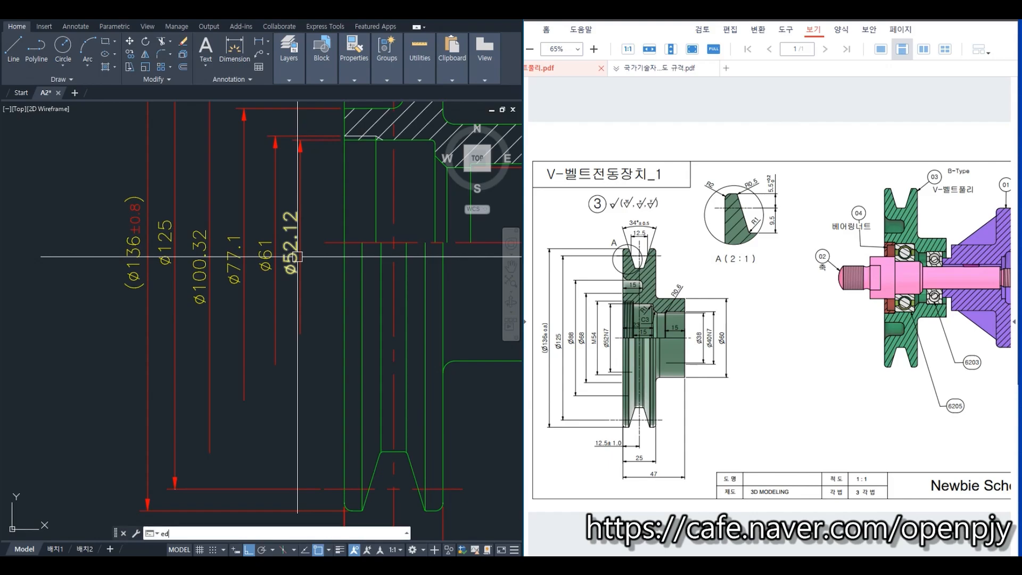
pyautogui.press('Return')
pyautogui.click(286, 244)
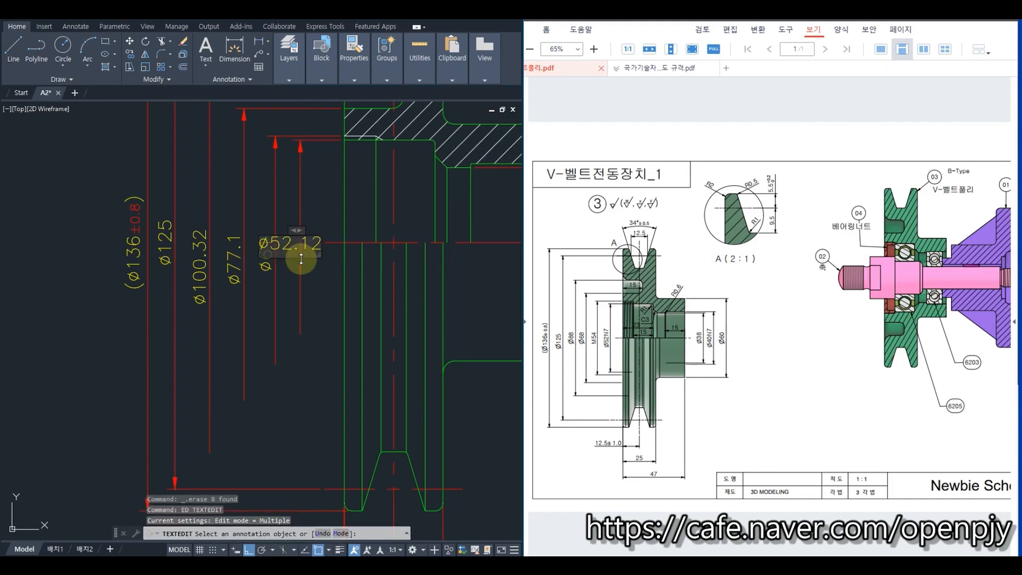
pyautogui.moveTo(281, 243); pyautogui.dragTo(359, 243)
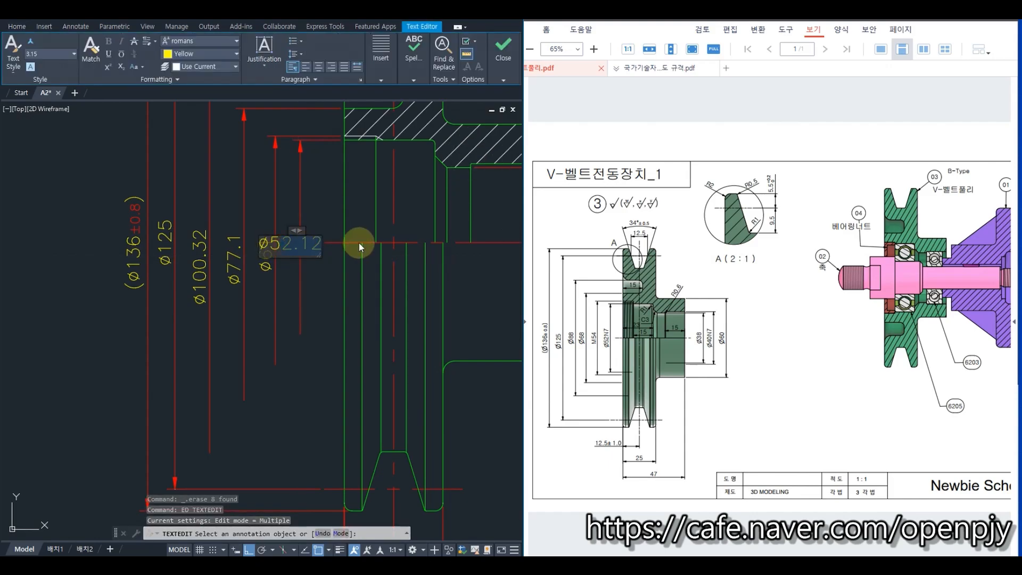
pyautogui.write('2')
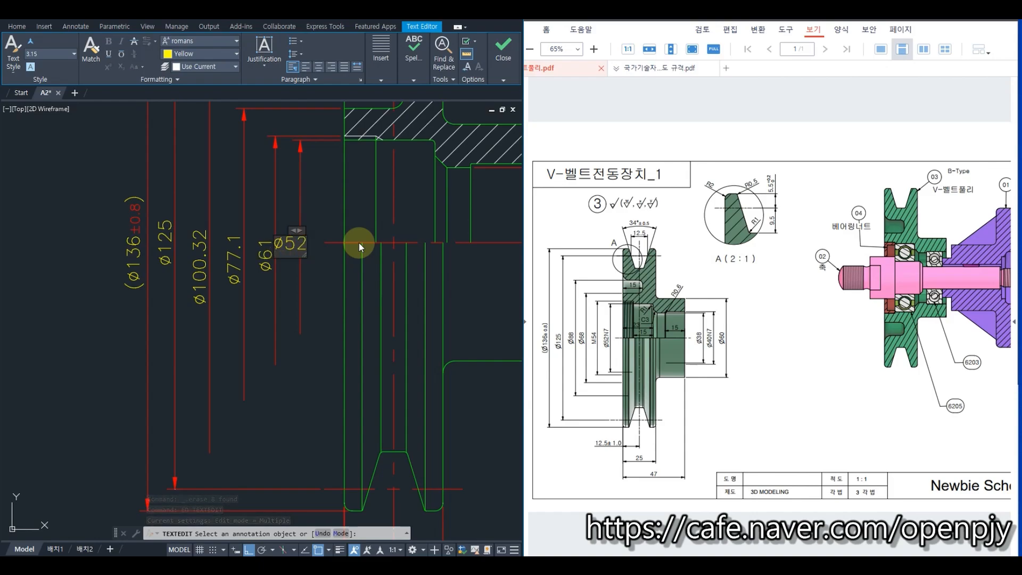
pyautogui.write('N7')
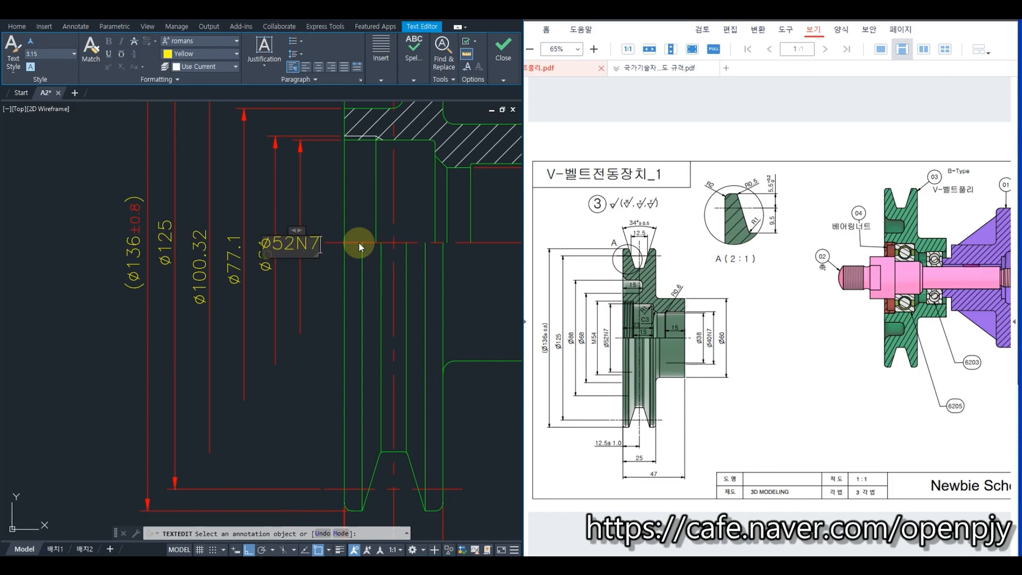
pyautogui.click(358, 242)
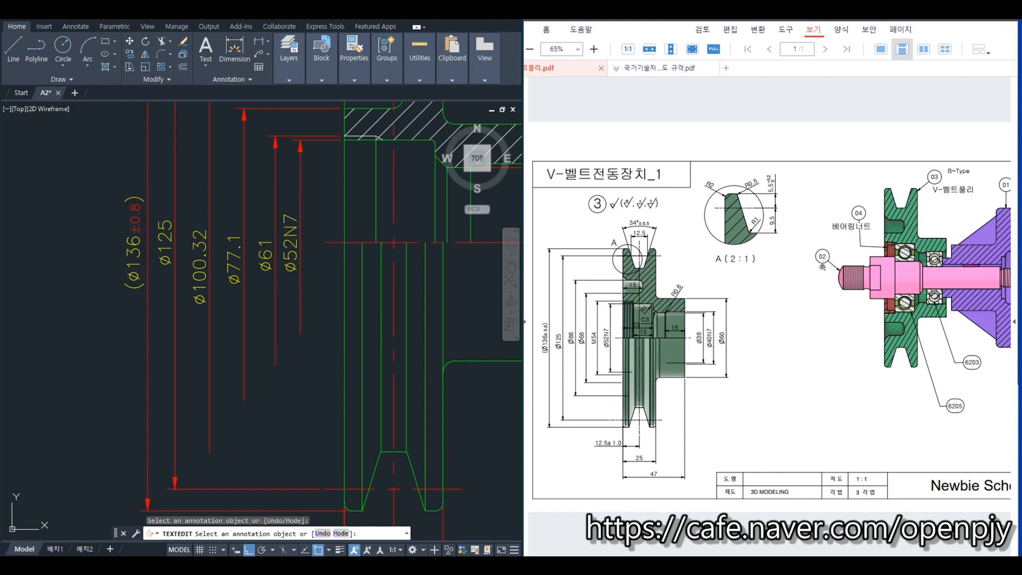
# - Edit the thread dimension text to M54 and the recess's inner diameter text to ø68
pyautogui.click(266, 257)
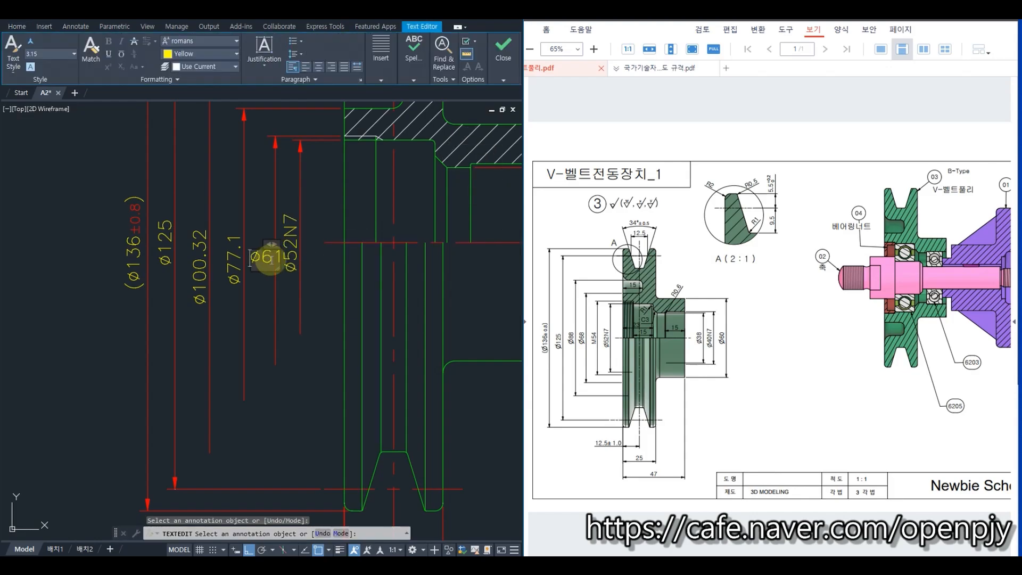
pyautogui.press('BackSpace')
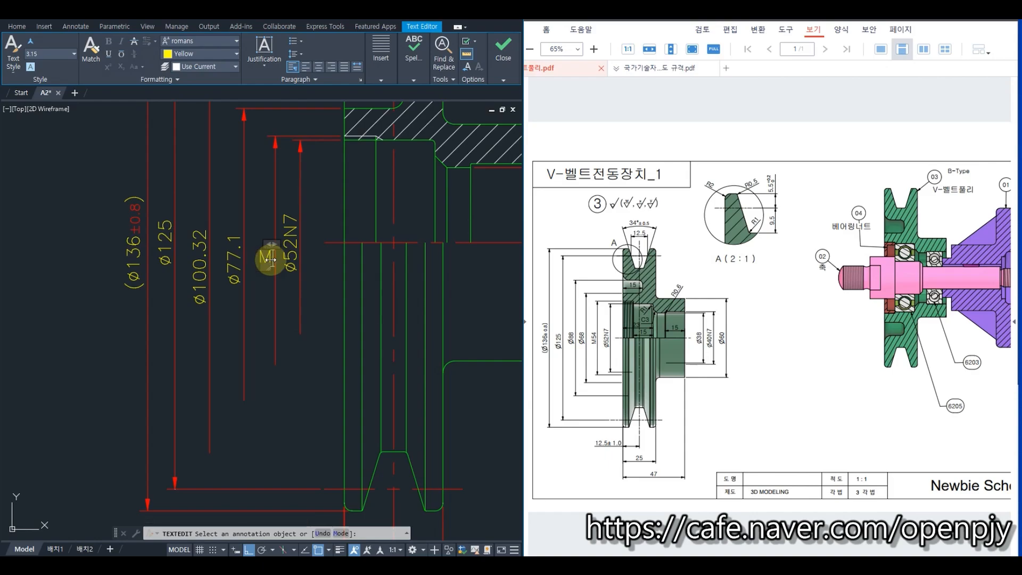
pyautogui.click(270, 259)
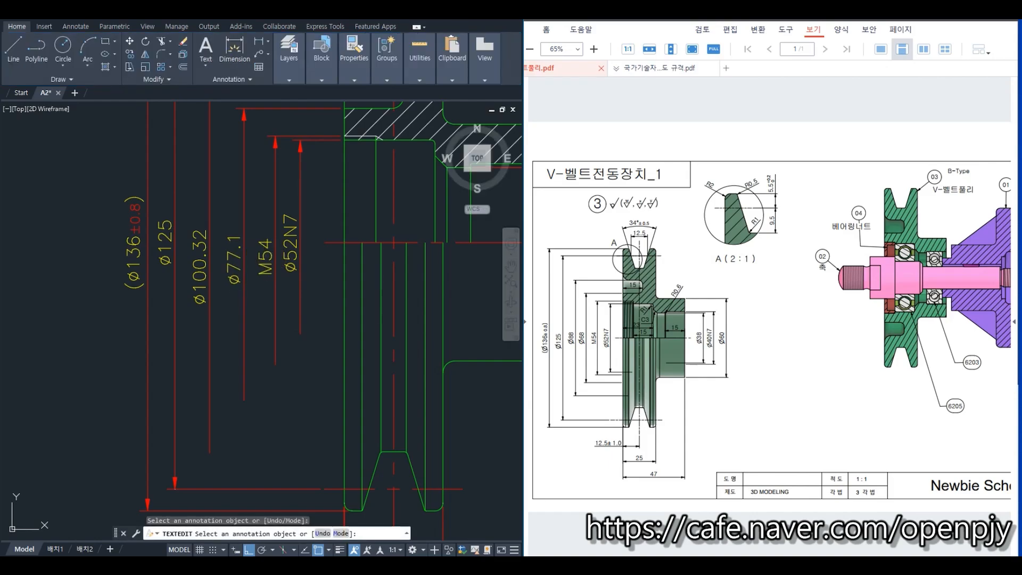
pyautogui.click(233, 266)
pyautogui.moveTo(222, 263); pyautogui.dragTo(277, 262)
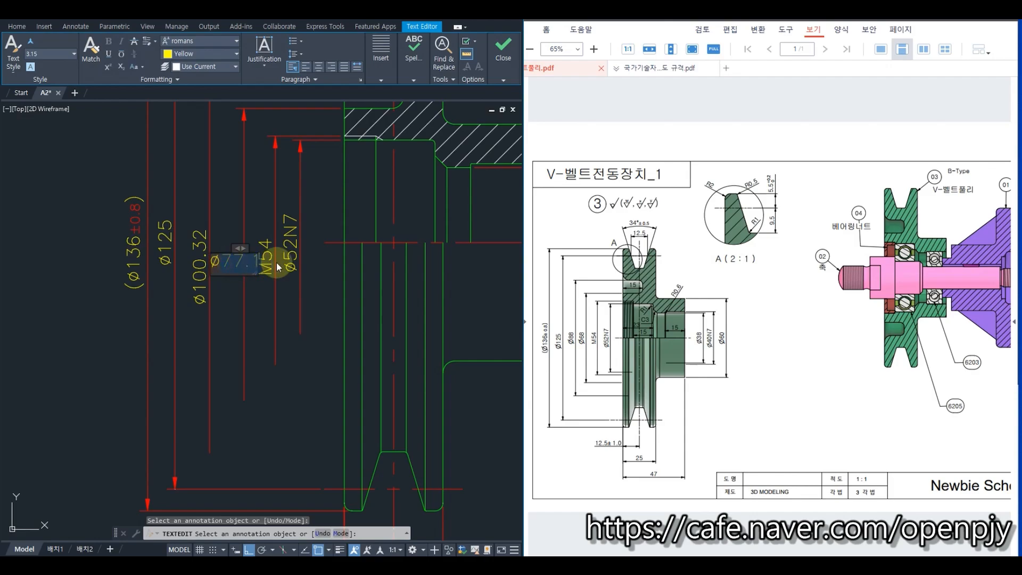
pyautogui.write('68')
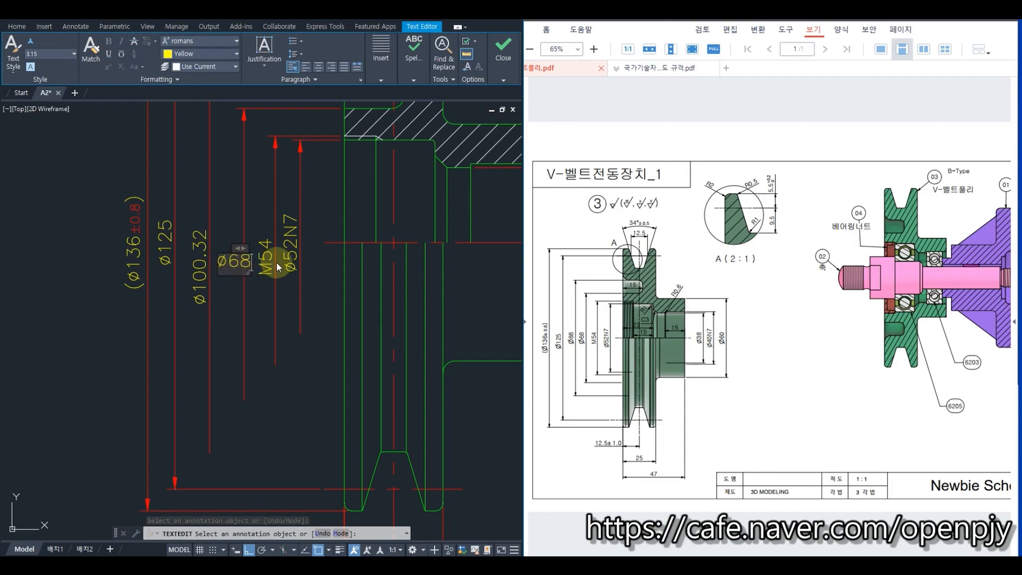
pyautogui.click(276, 262)
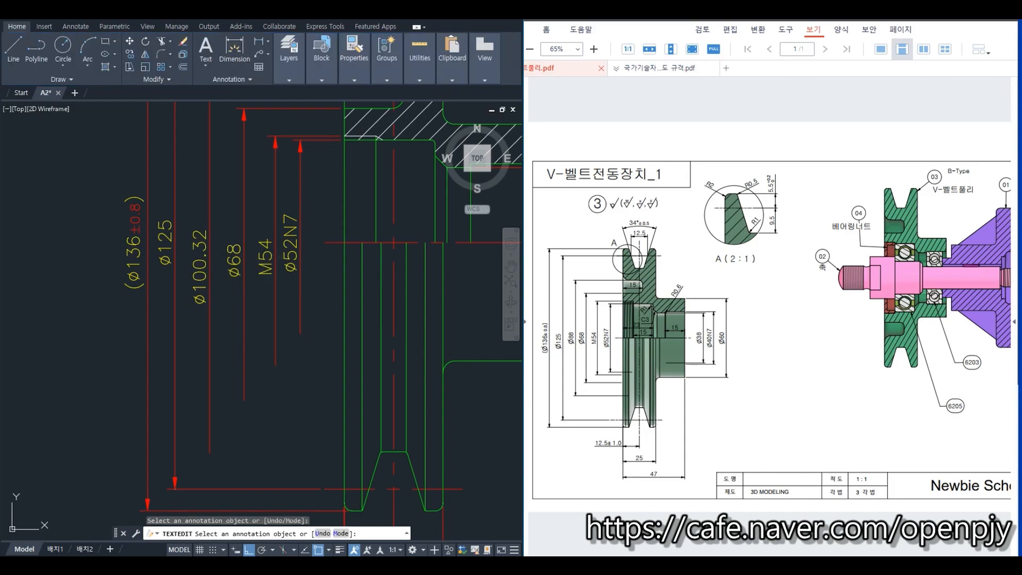
# - Edit the recess's outer diameter text to read ø88 and finish text editing
pyautogui.click(200, 269)
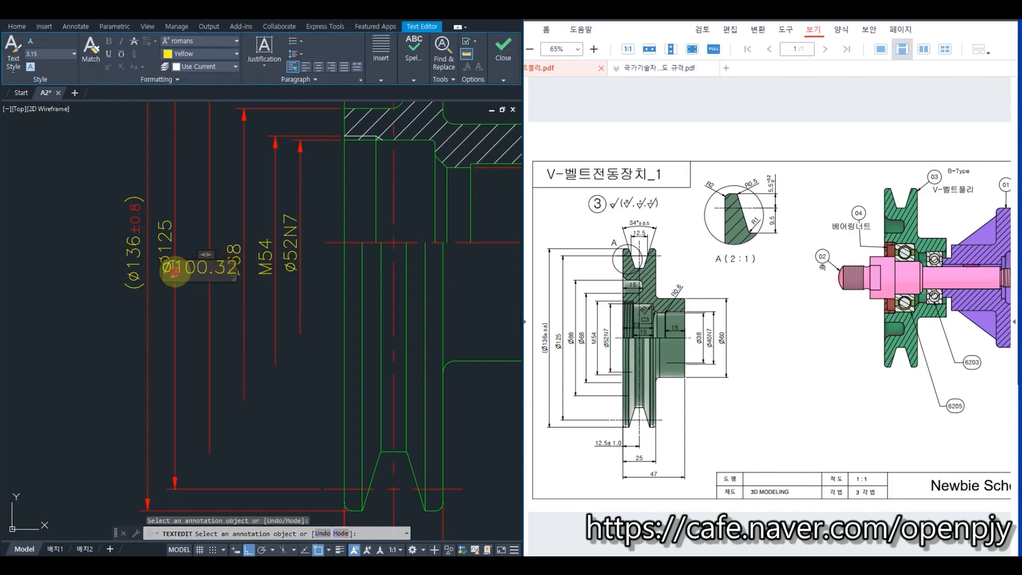
pyautogui.write('%%c88')
pyautogui.click(280, 271)
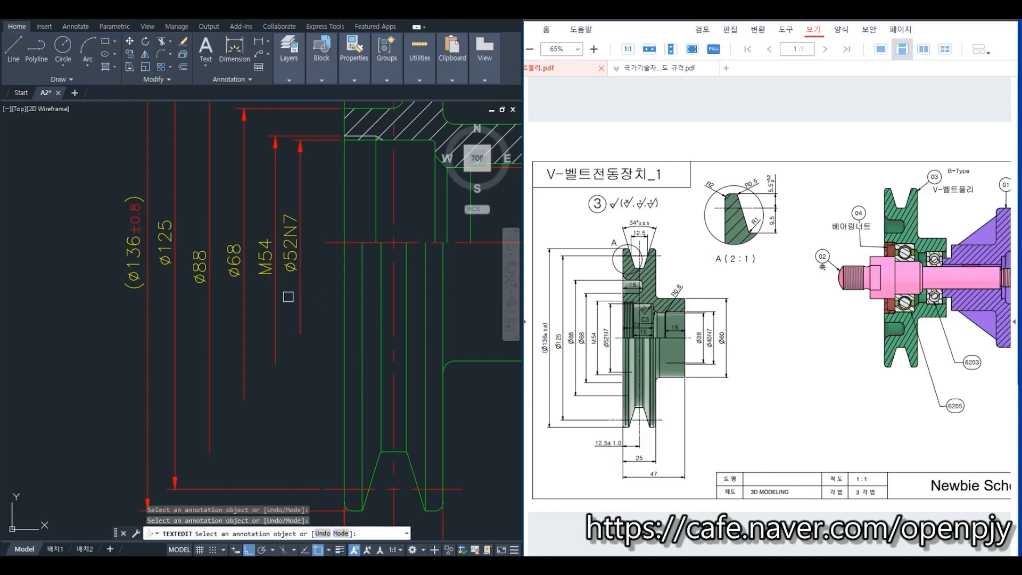
pyautogui.press('Escape')
# - Move the M54 text slightly upward, parallel to its dimension line, to line up with the neighbouring ø52N7 text
pyautogui.write('m')
pyautogui.press('Return')
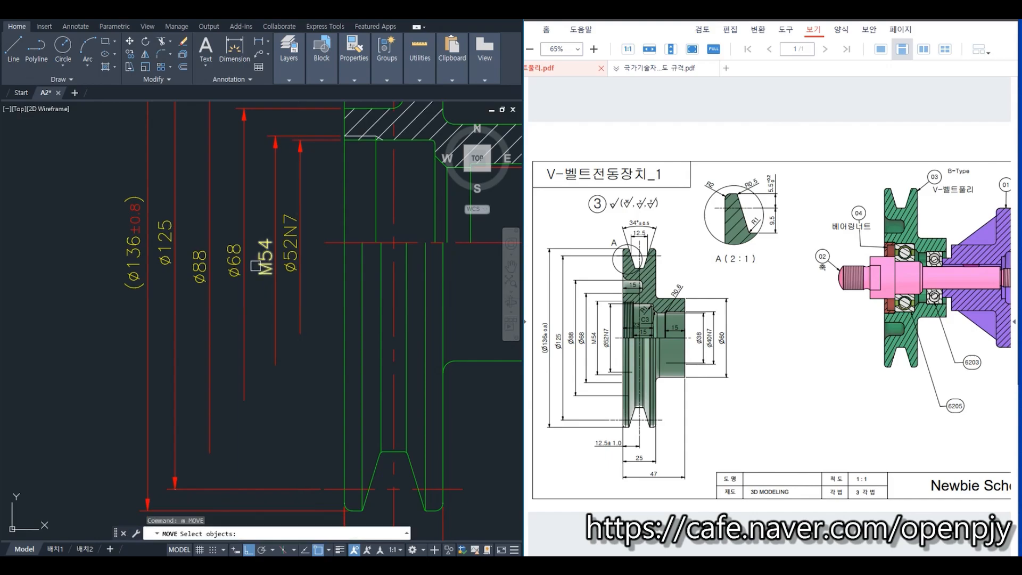
pyautogui.click(254, 266)
pyautogui.press('Return')
pyautogui.click(259, 313)
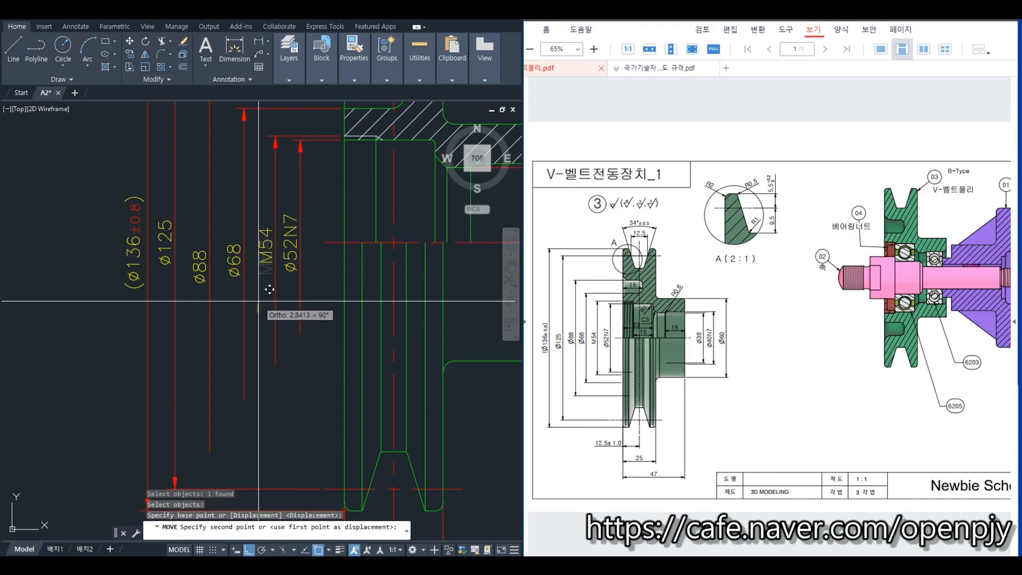
pyautogui.click(267, 291)
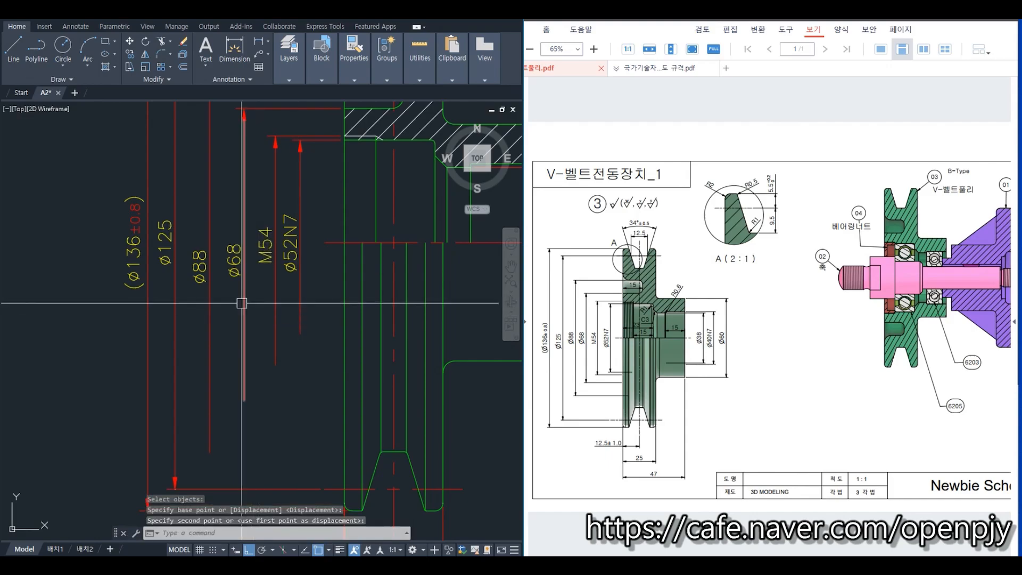
# - Move the ø68 and ø88 texts upward along their dimension lines to line up with the other diameter texts
pyautogui.press('Return')
pyautogui.click(234, 261)
pyautogui.press('Return')
pyautogui.click(223, 340)
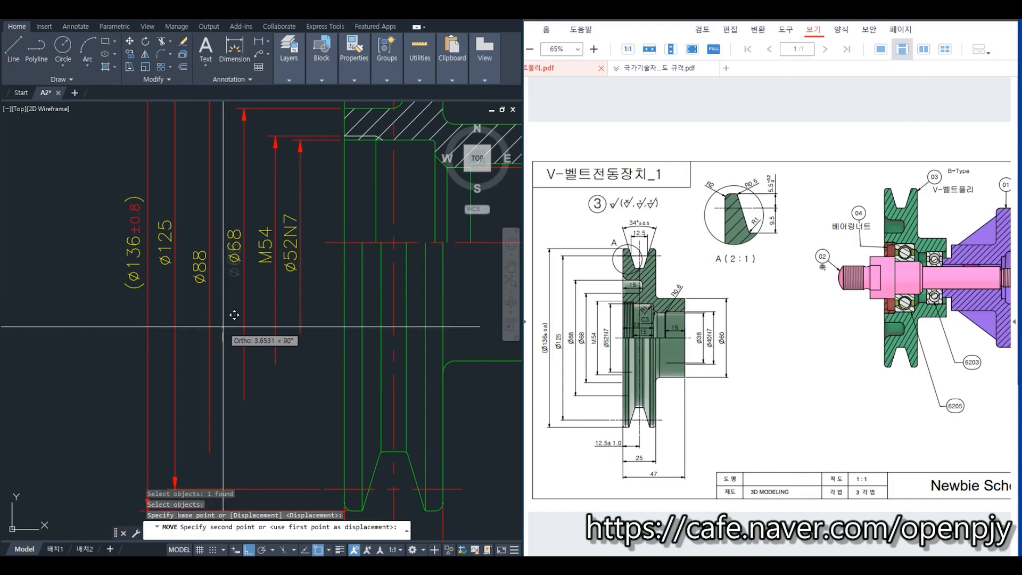
pyautogui.click(223, 327)
pyautogui.press('Return')
pyautogui.click(200, 261)
pyautogui.press('Return')
pyautogui.click(195, 328)
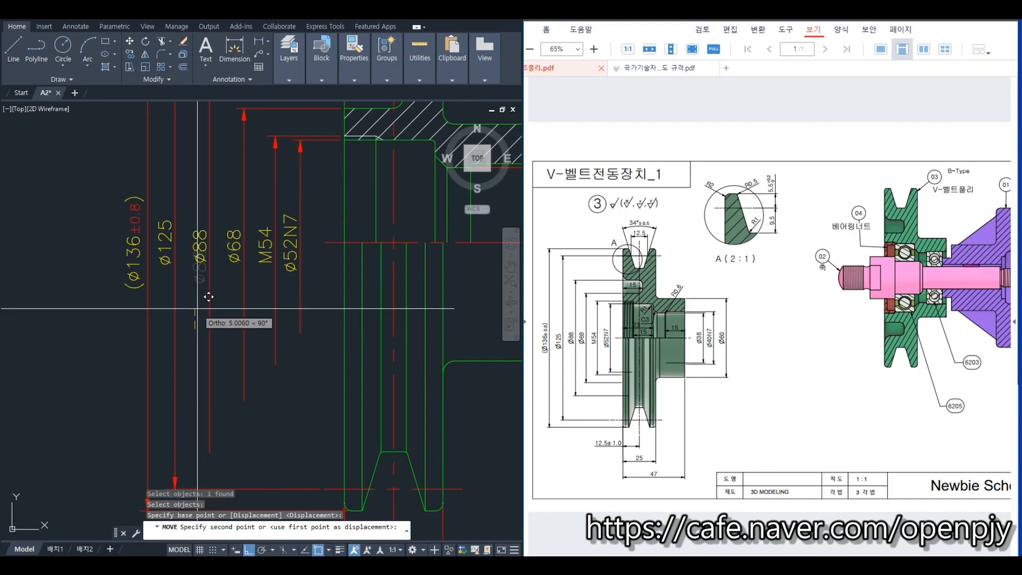
pyautogui.click(208, 297)
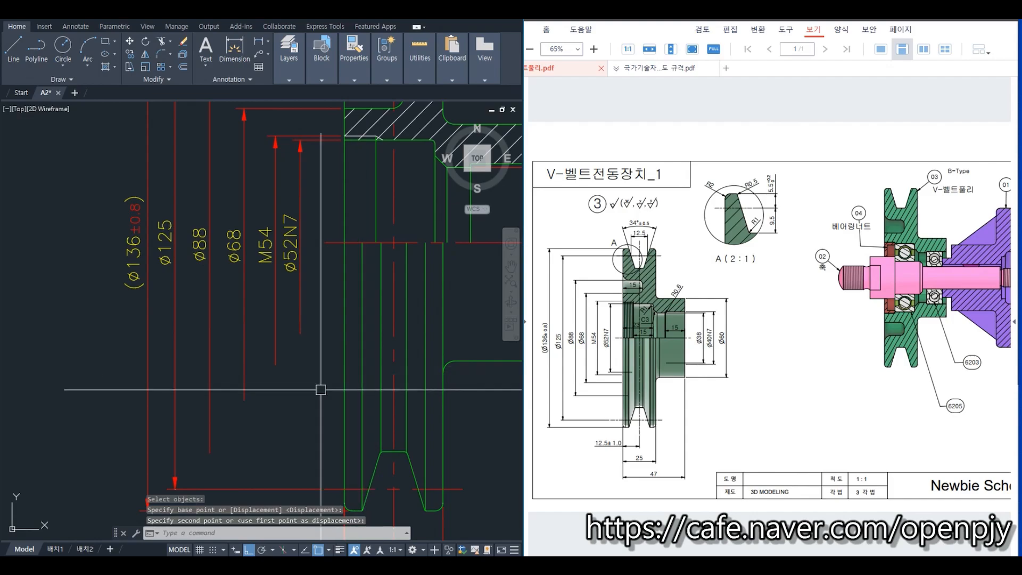
# - Add a linear dimension for the depth of the rim recess from the pulley's left face, placed inside the recess
pyautogui.scroll(-2, 332, 326)
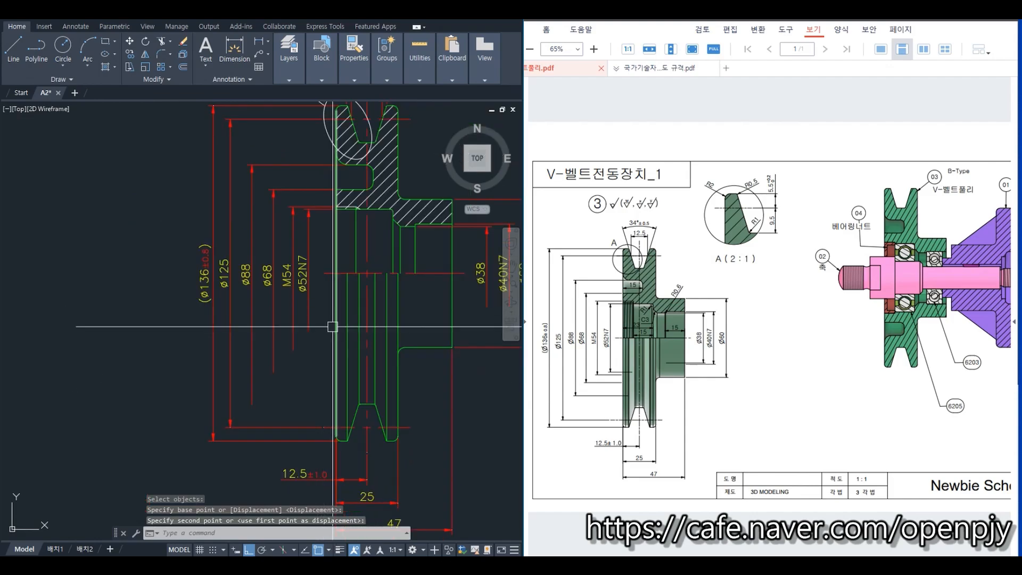
pyautogui.moveTo(333, 326); pyautogui.dragTo(220, 365, button='middle')
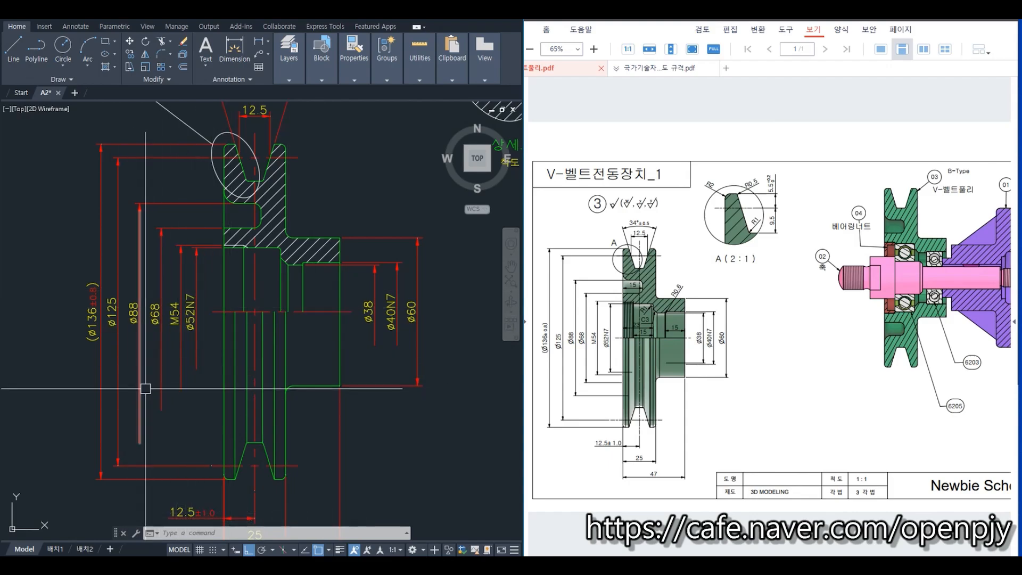
pyautogui.click(269, 46)
pyautogui.scroll(4, 259, 236)
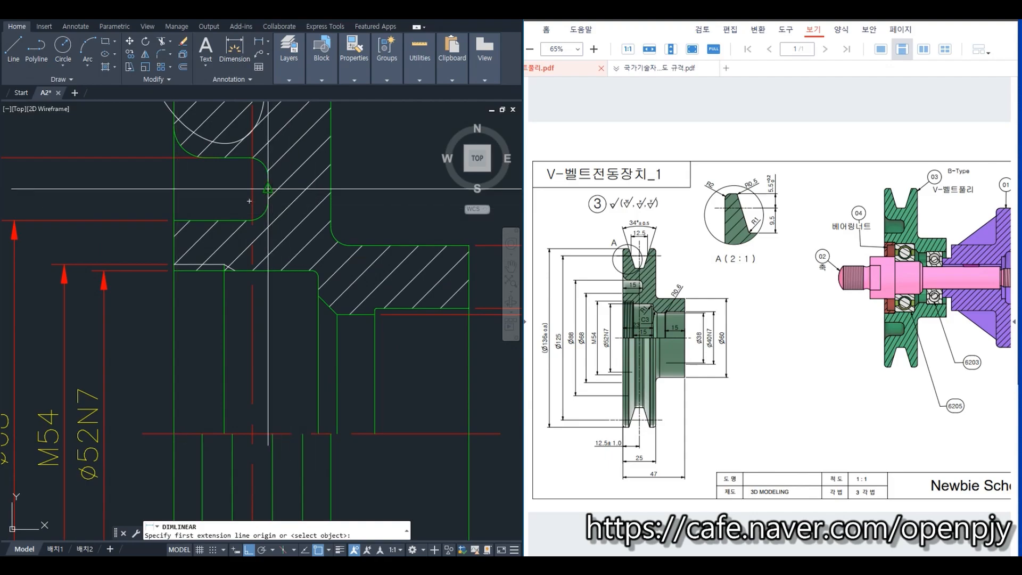
pyautogui.click(250, 201)
pyautogui.click(176, 205)
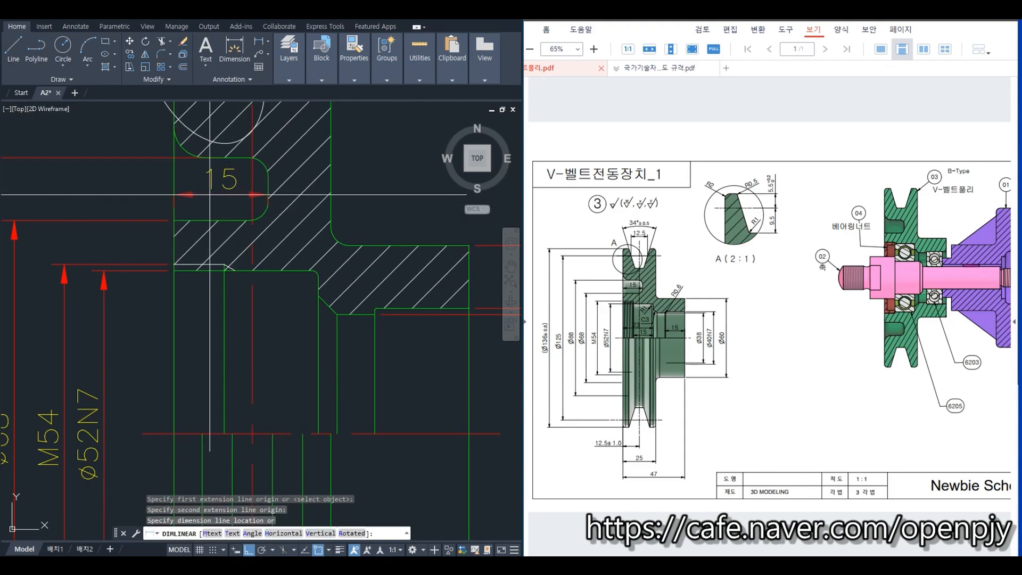
pyautogui.click(207, 201)
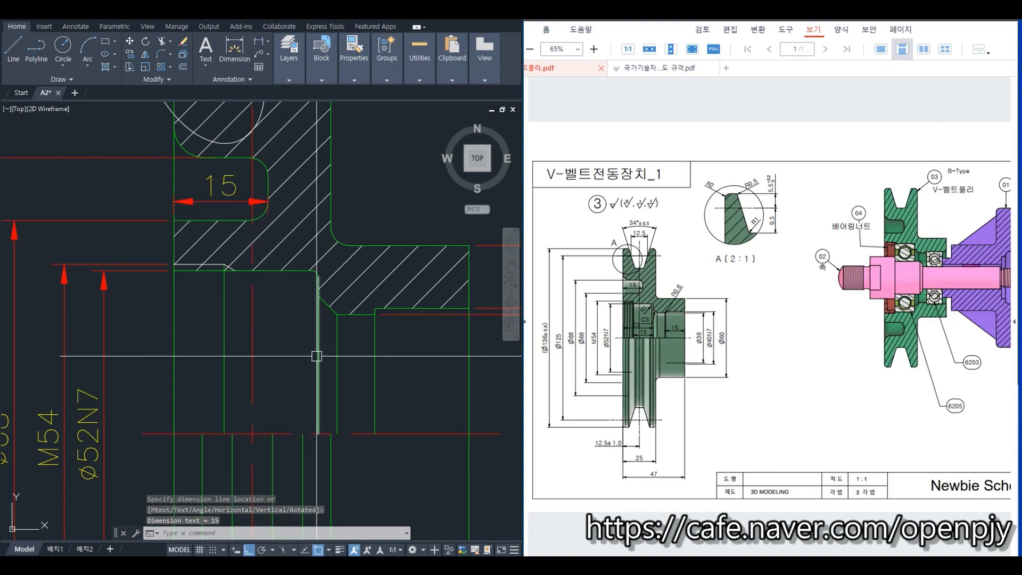
# - Dimension the horizontal distance from the pulley's left face to the bearing bore shoulder, just above the centreline
pyautogui.press('space')
pyautogui.click(174, 434)
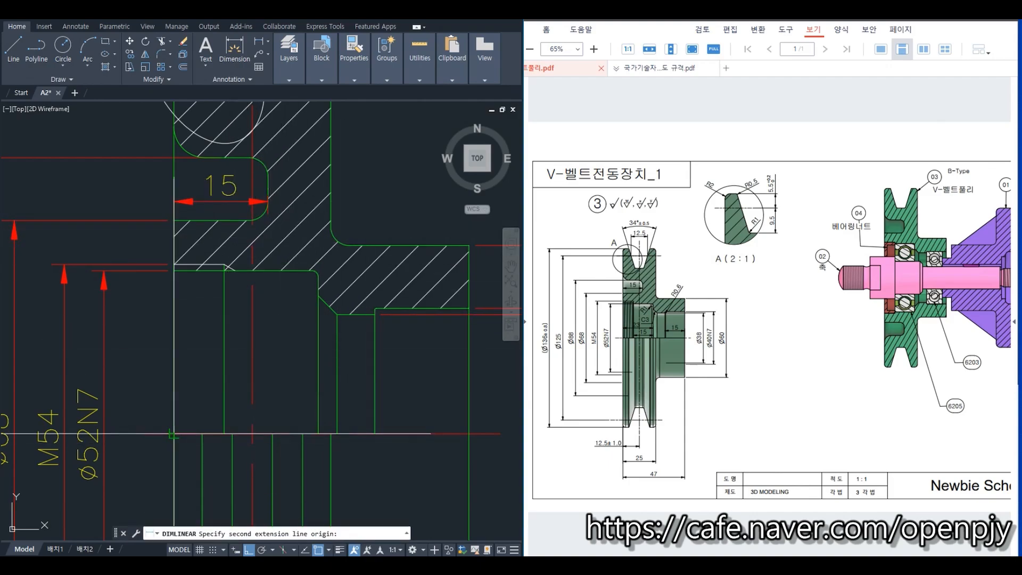
pyautogui.click(317, 434)
pyautogui.click(242, 410)
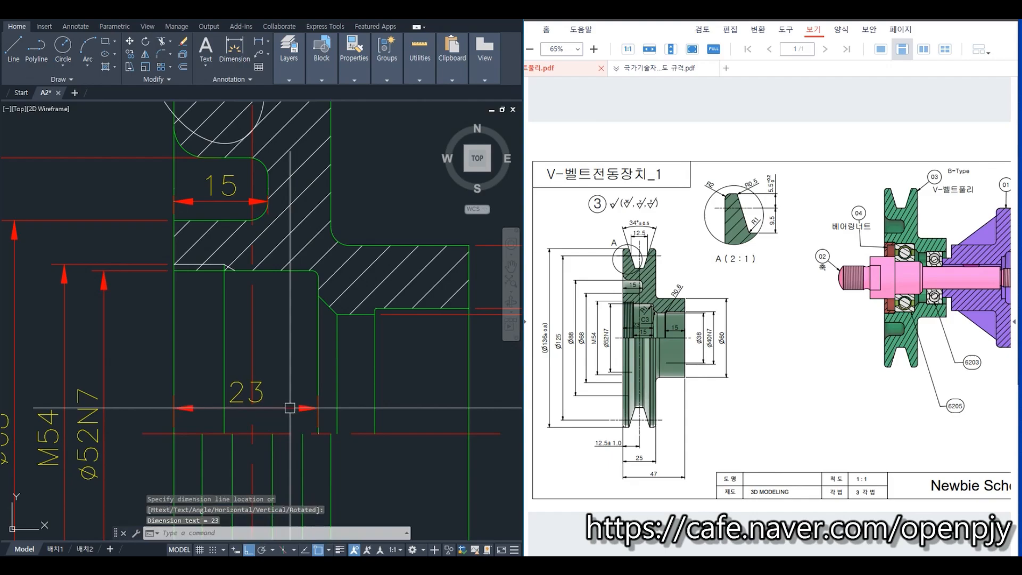
# - Dimension the thread length from the pulley's left face, placing it above the bearing bore depth dimension
pyautogui.press('space')
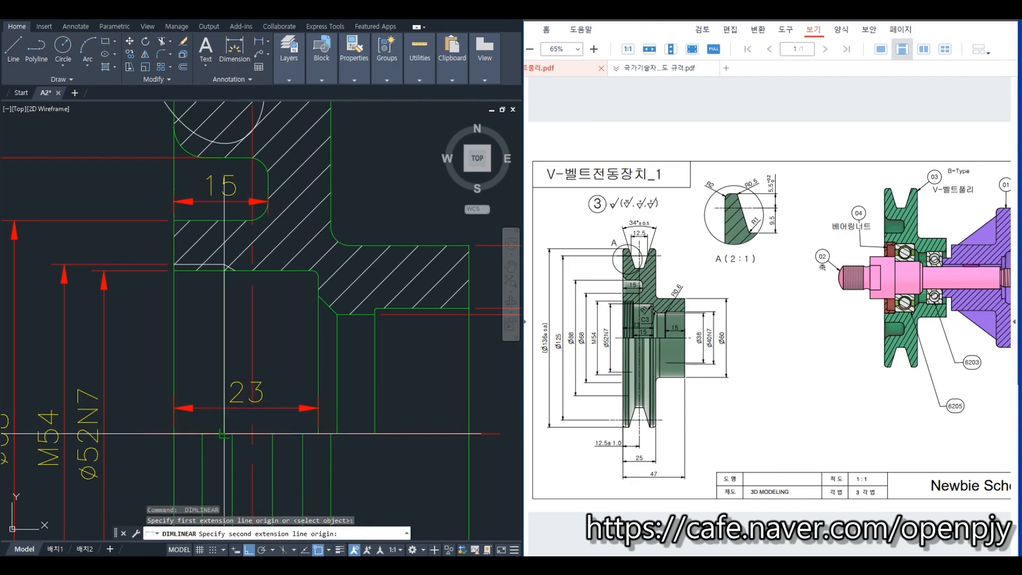
pyautogui.click(174, 434)
pyautogui.click(224, 434)
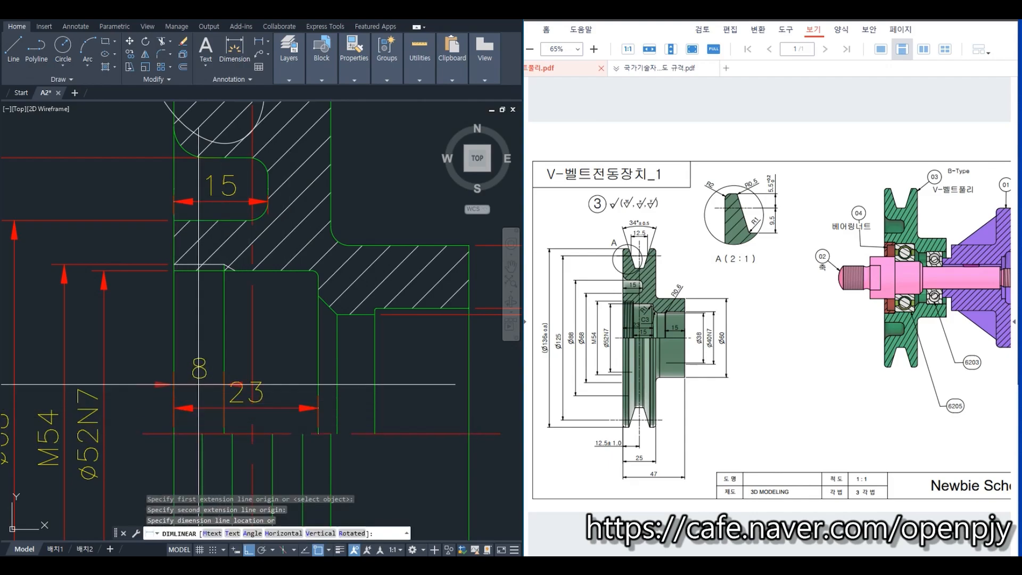
pyautogui.click(199, 350)
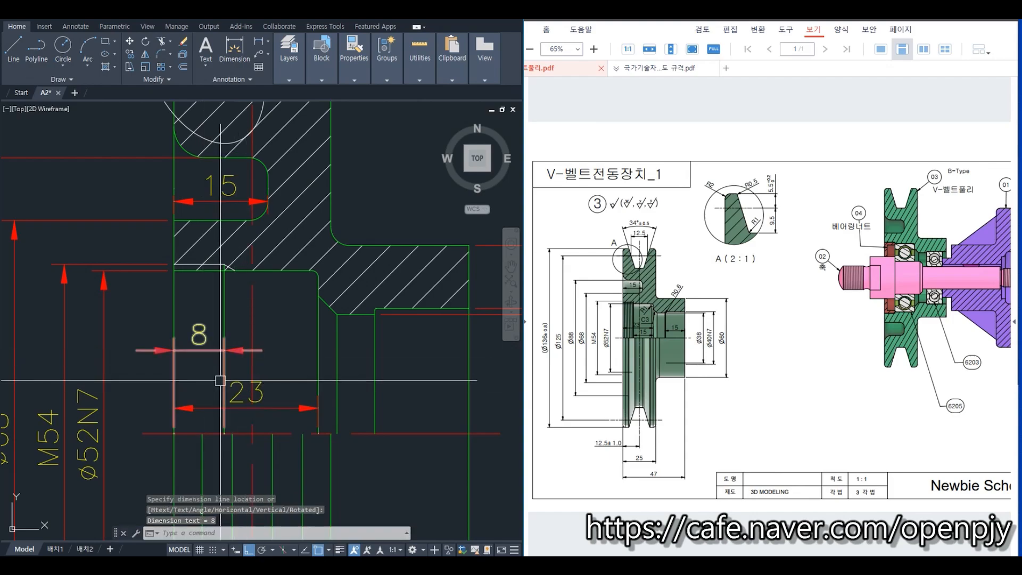
# - Add a linear dimension for the ø40N7 bore depth from its shoulder to the hub's right face, just above the centreline
pyautogui.moveTo(426, 451); pyautogui.dragTo(290, 369, button='middle')
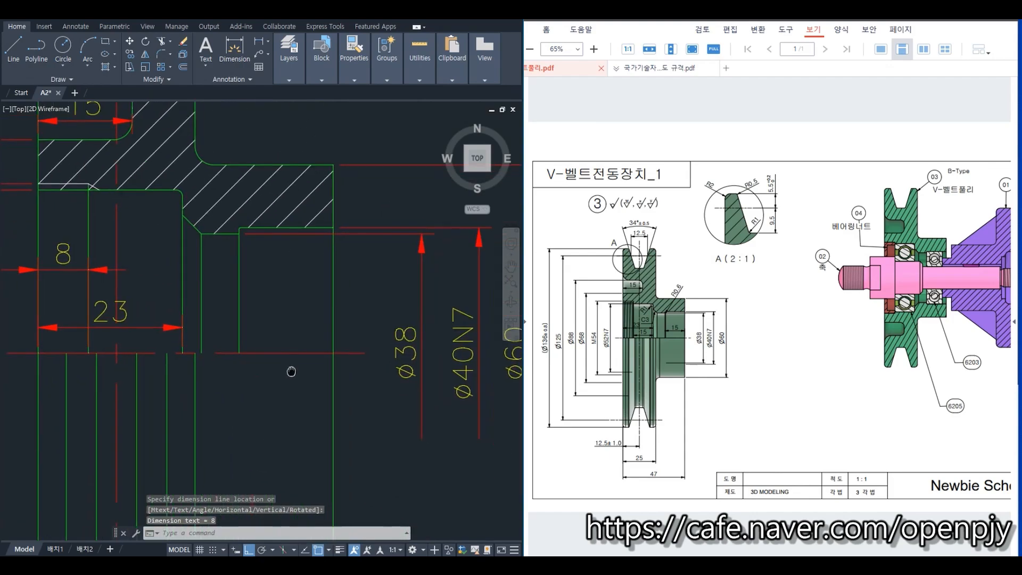
pyautogui.click(260, 45)
pyautogui.click(239, 352)
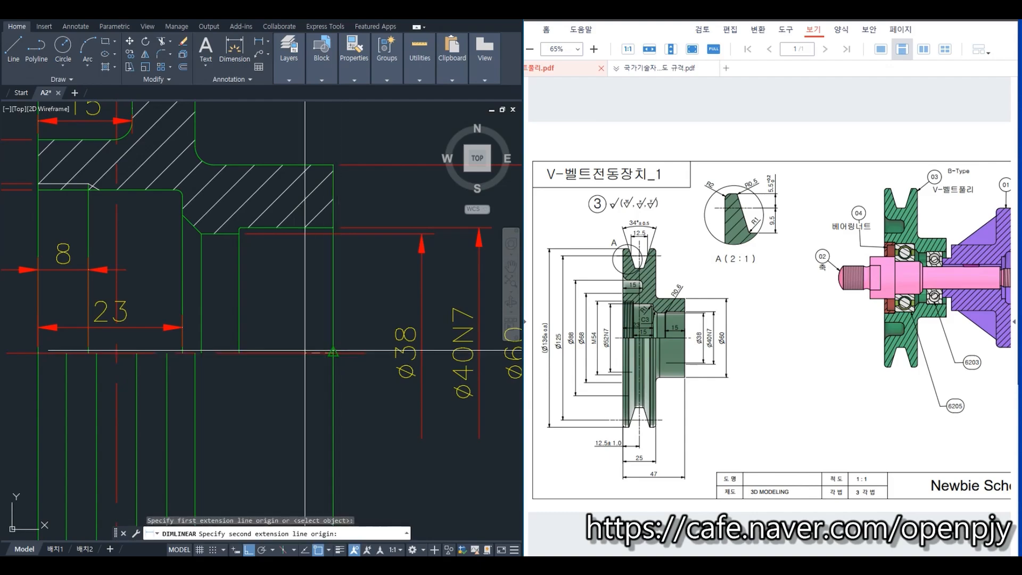
pyautogui.click(333, 352)
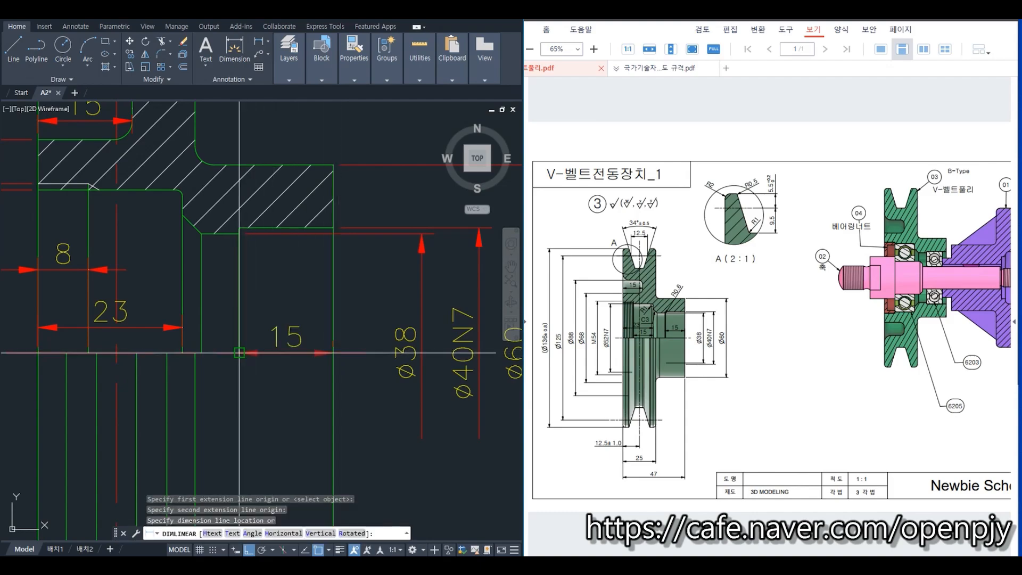
pyautogui.click(275, 322)
pyautogui.scroll(-3, 269, 321)
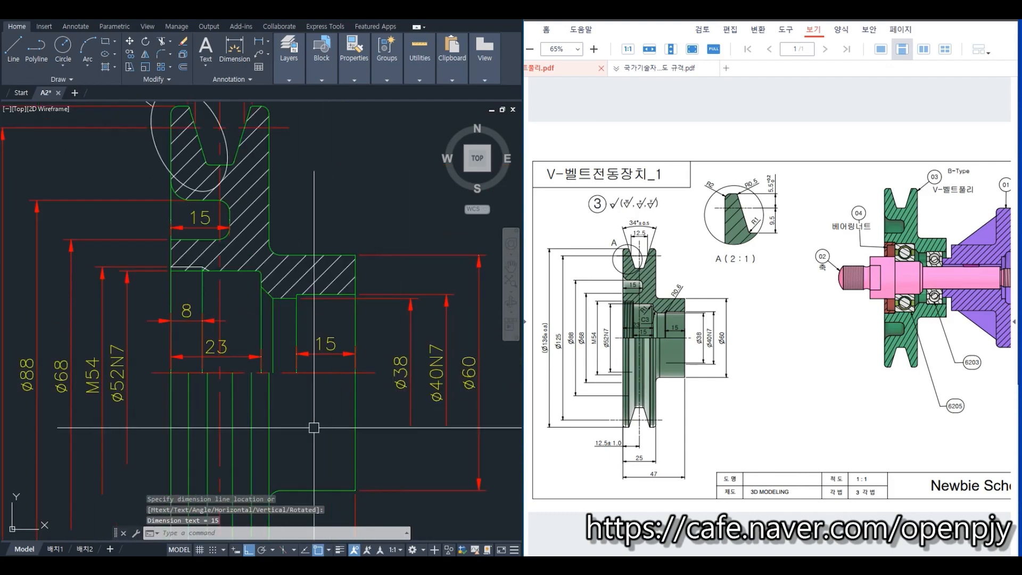
# - Start a quick leader and set its text attachment to underline the bottom line
pyautogui.moveTo(312, 373); pyautogui.dragTo(373, 426, button='middle')
pyautogui.scroll(4, 351, 312)
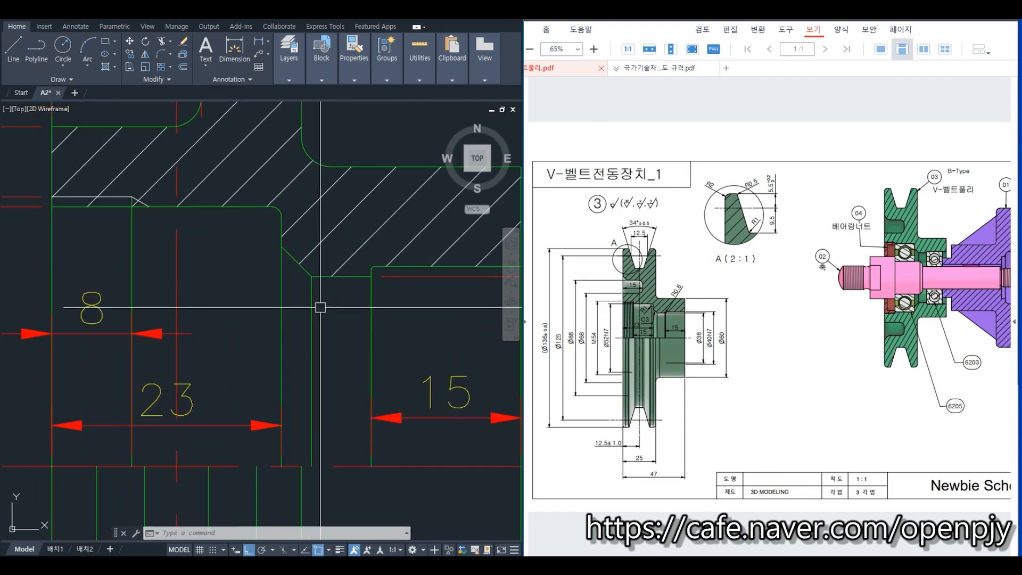
pyautogui.write('le')
pyautogui.press('Return')
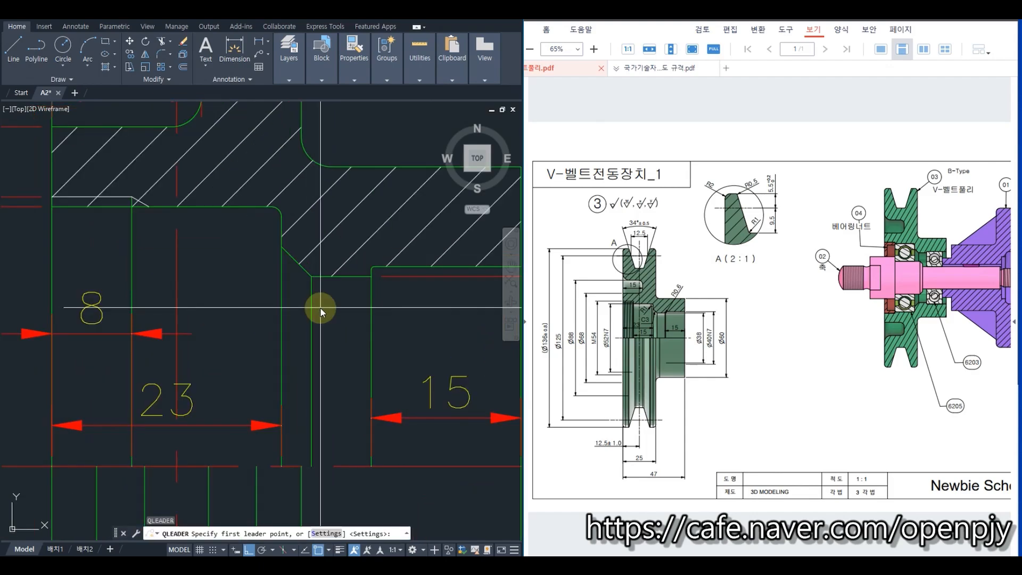
pyautogui.write('s')
pyautogui.press('Return')
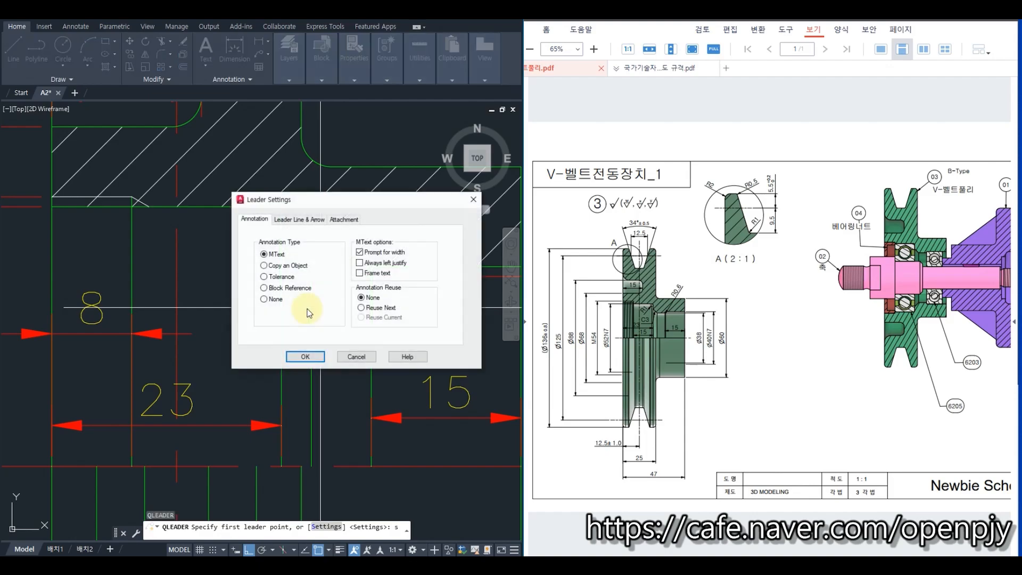
pyautogui.click(343, 220)
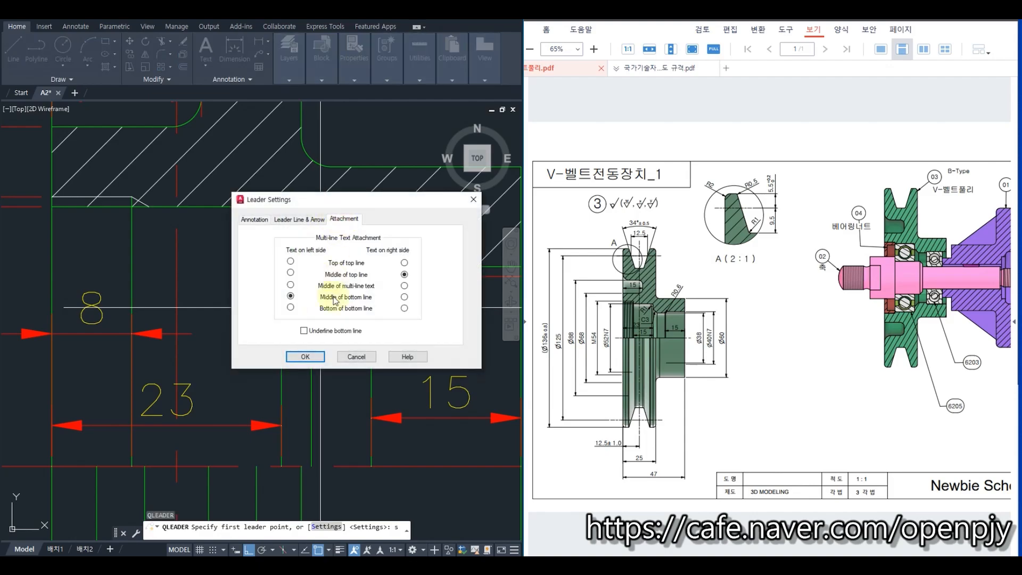
pyautogui.click(322, 332)
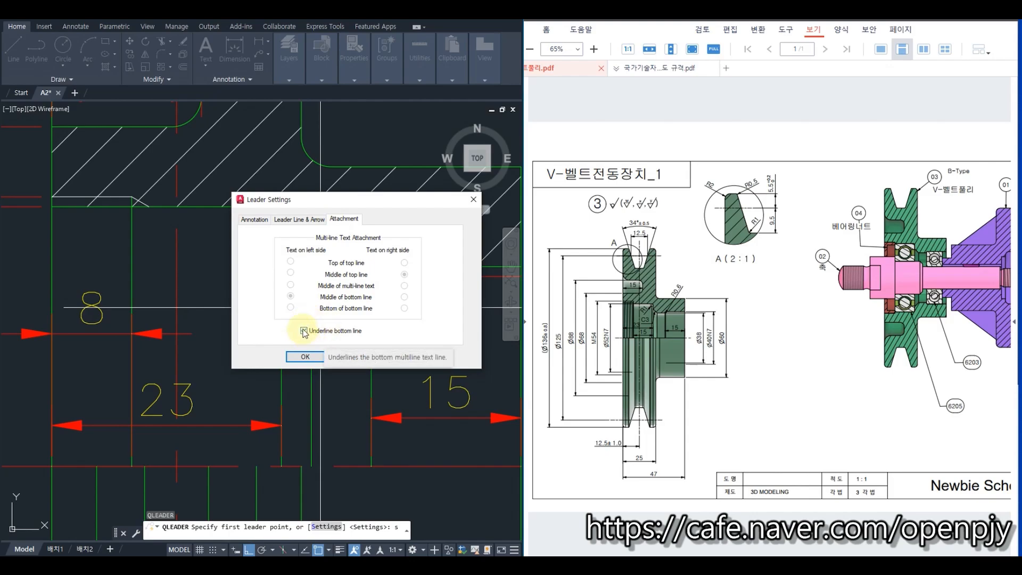
pyautogui.click(312, 357)
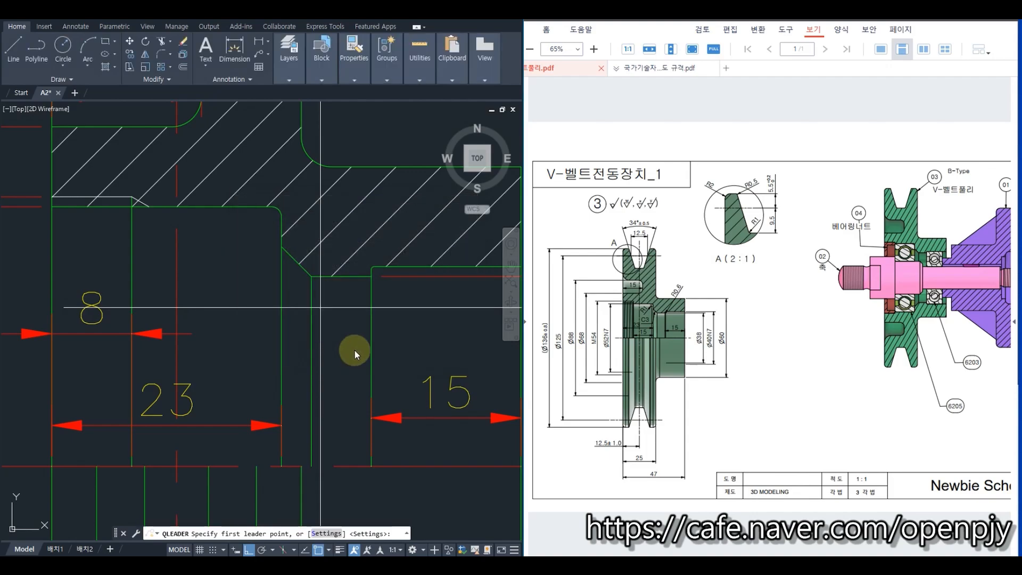
# - Place the leader from the bore chamfer to a short horizontal landing inside the left bore and label it C3
pyautogui.click(296, 261)
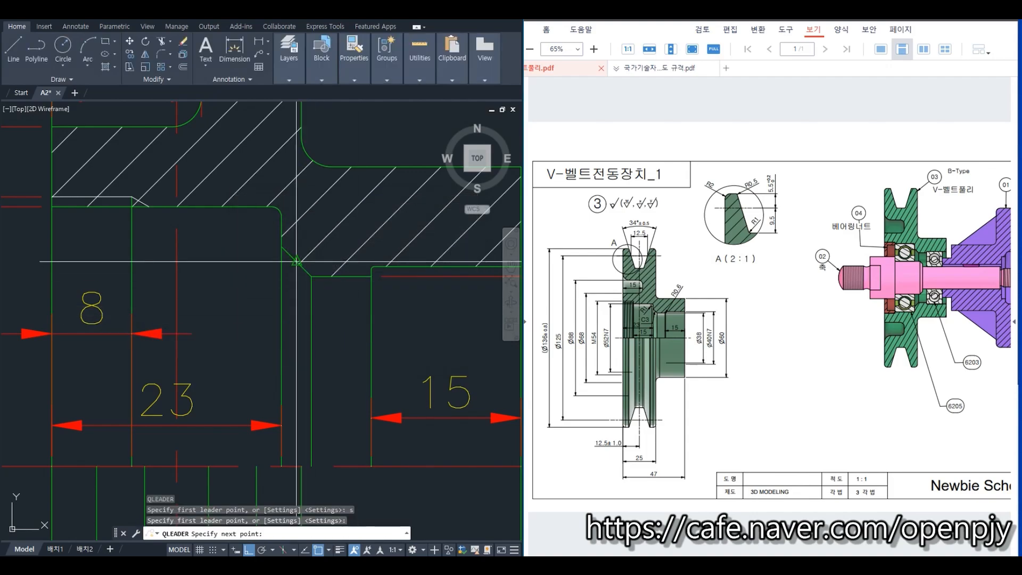
pyautogui.press('F8')
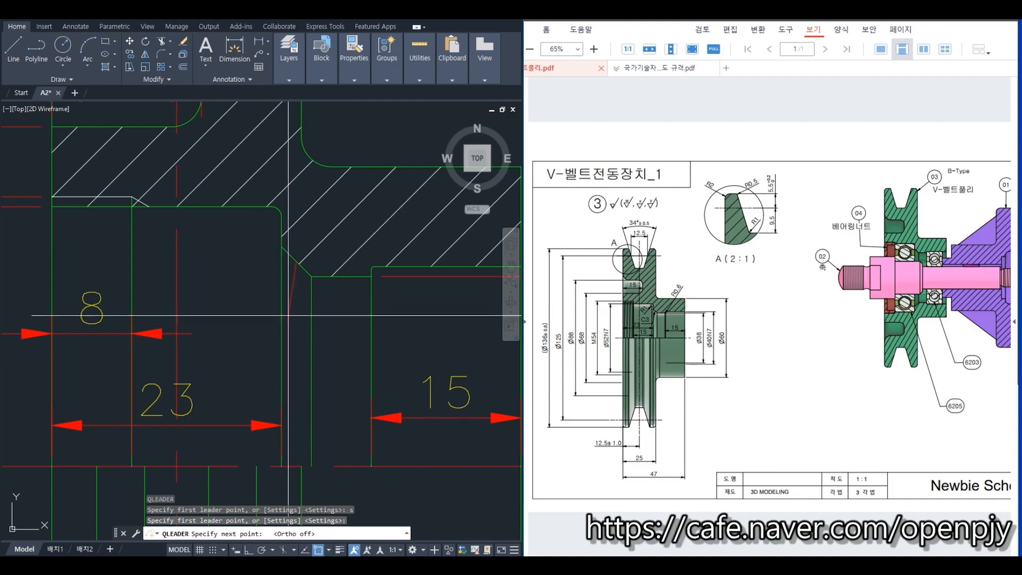
pyautogui.click(268, 358)
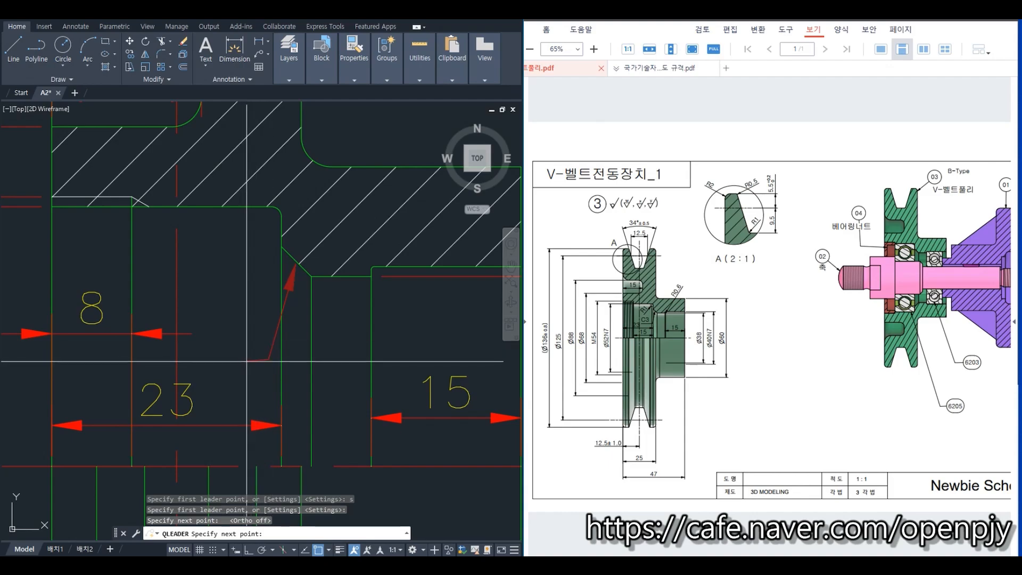
pyautogui.press('F8')
pyautogui.scroll(3, 246, 361)
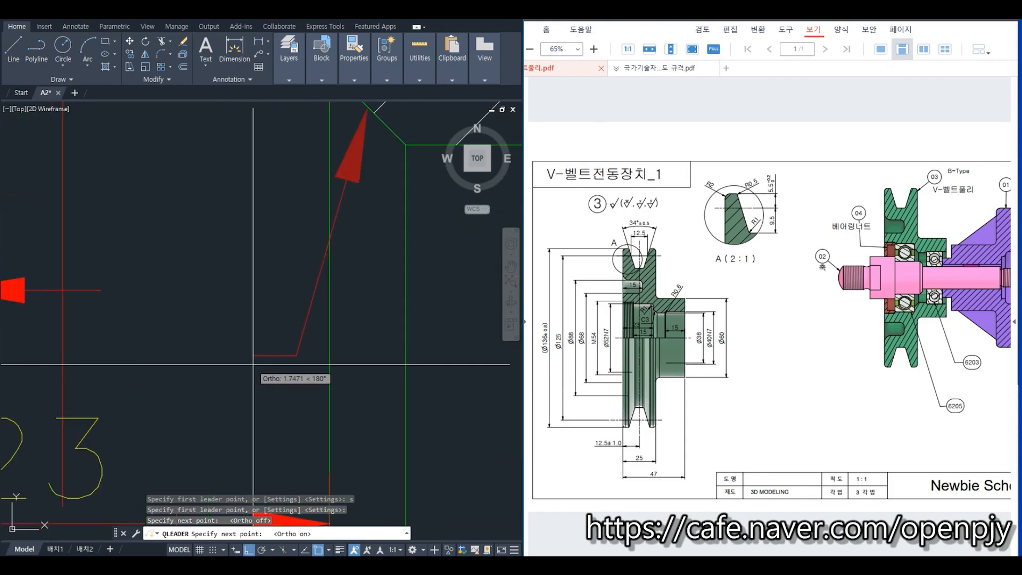
pyautogui.click(287, 356)
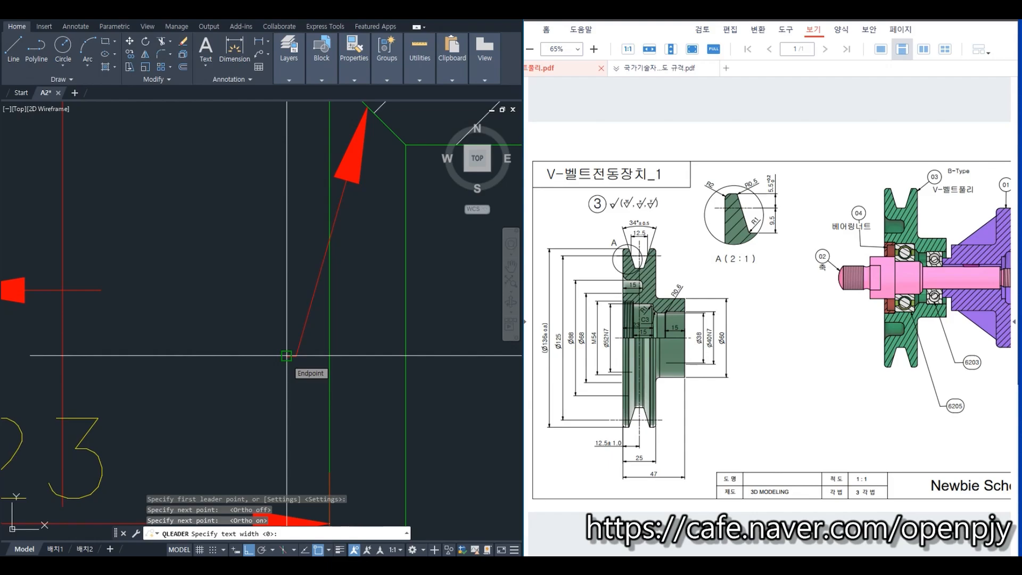
pyautogui.press('Return')
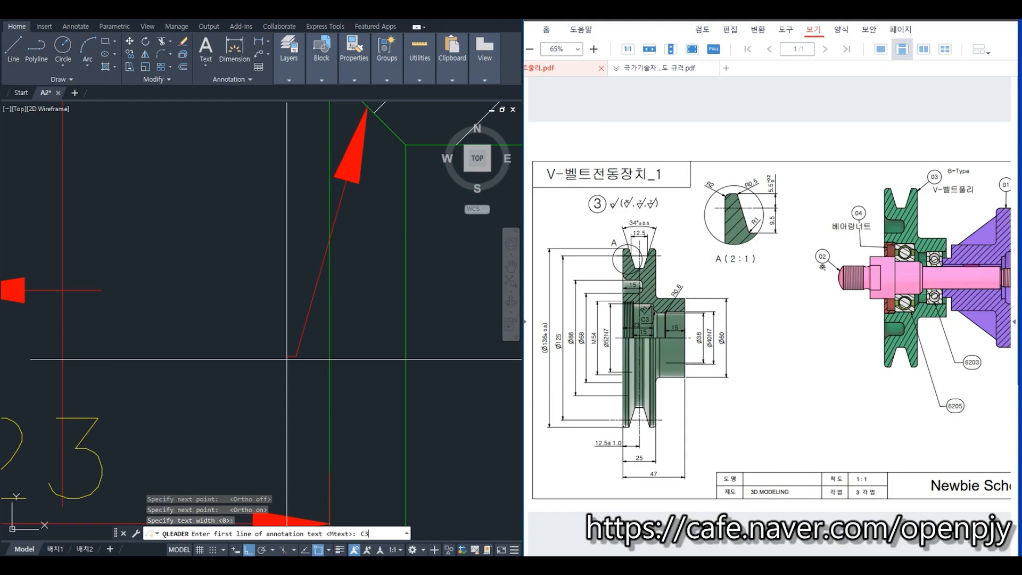
pyautogui.press('Return')
pyautogui.press('Return')
pyautogui.scroll(-4, 287, 360)
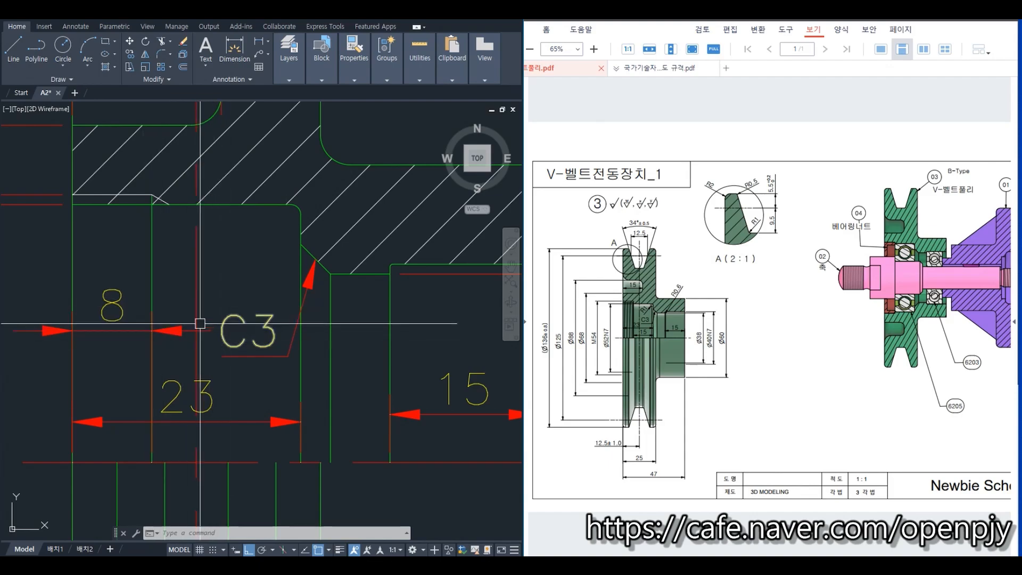
# - Set both arrowheads of the thread length dimension to Dot small
pyautogui.moveTo(227, 351); pyautogui.dragTo(350, 343, button='middle')
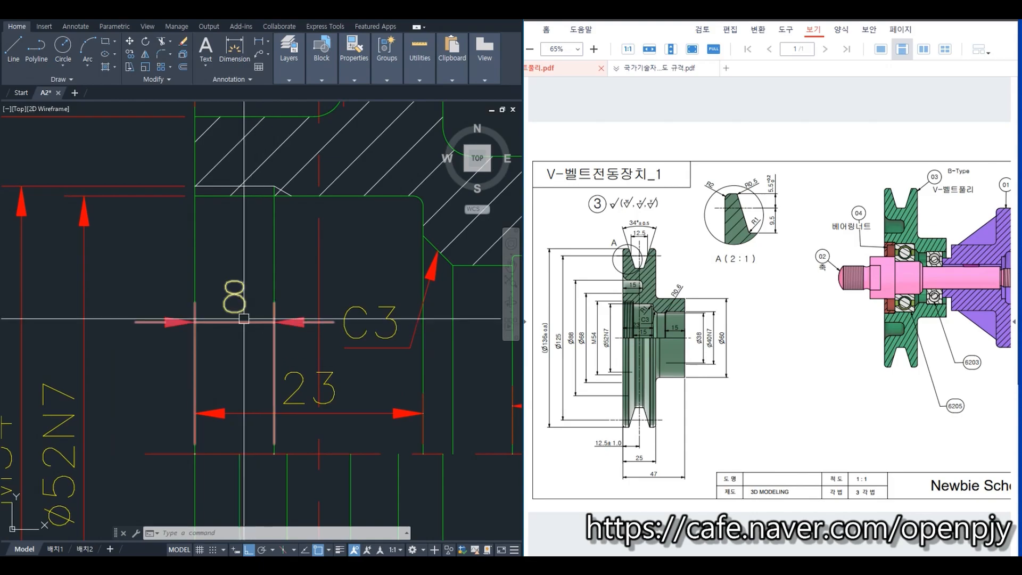
pyautogui.click(251, 323)
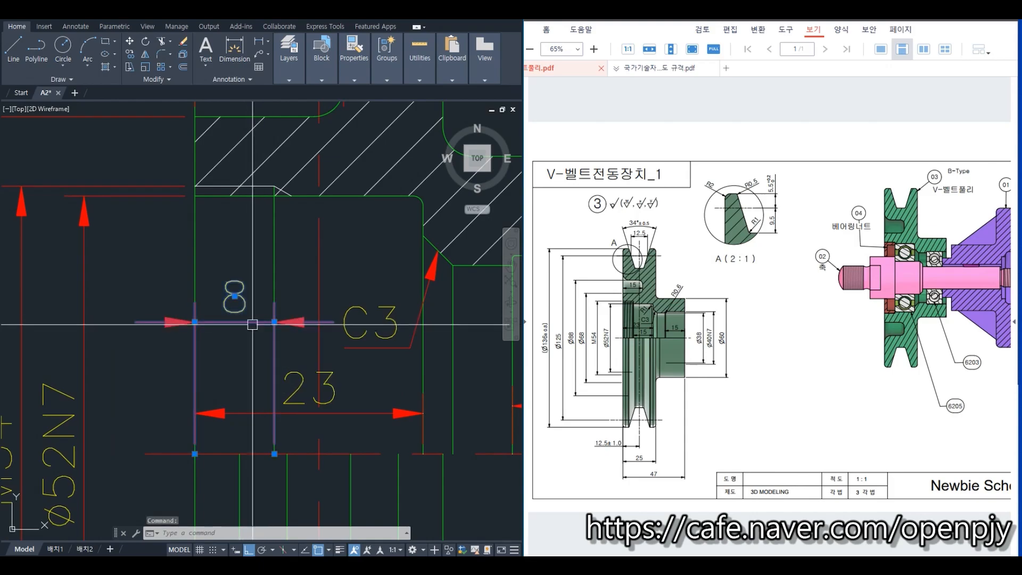
pyautogui.write('ch')
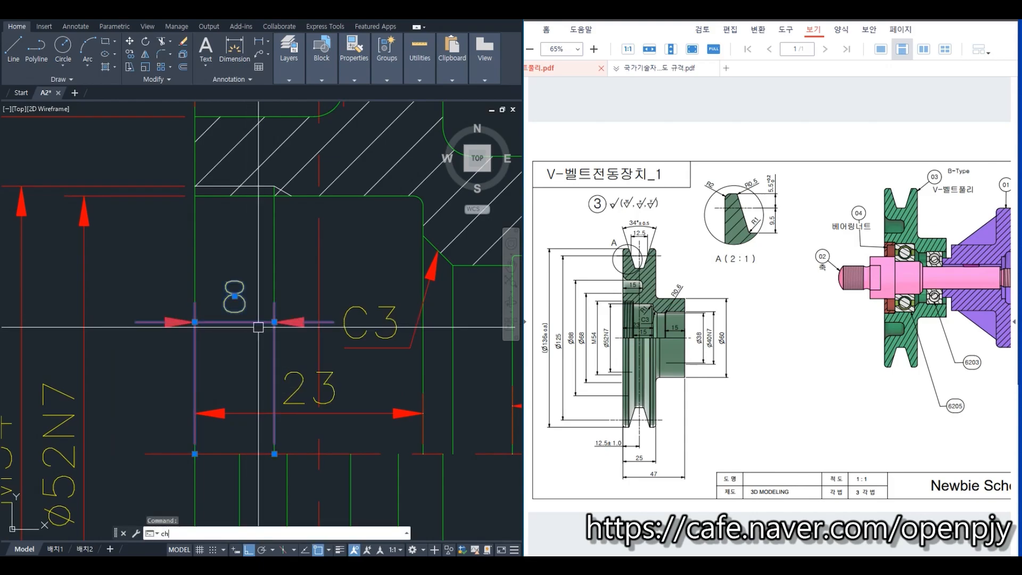
pyautogui.press('Return')
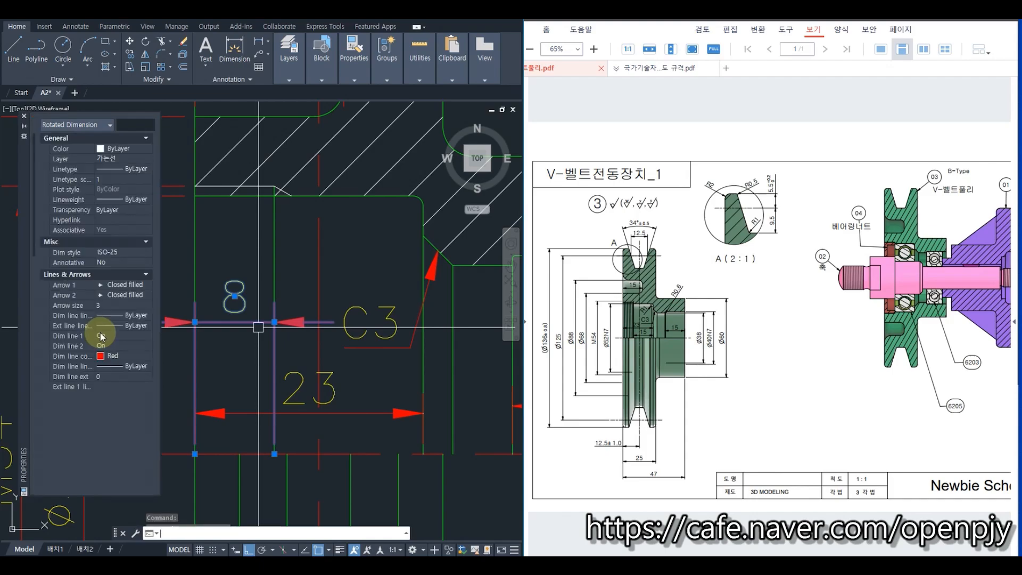
pyautogui.click(149, 286)
pyautogui.scroll(-2, 136, 324)
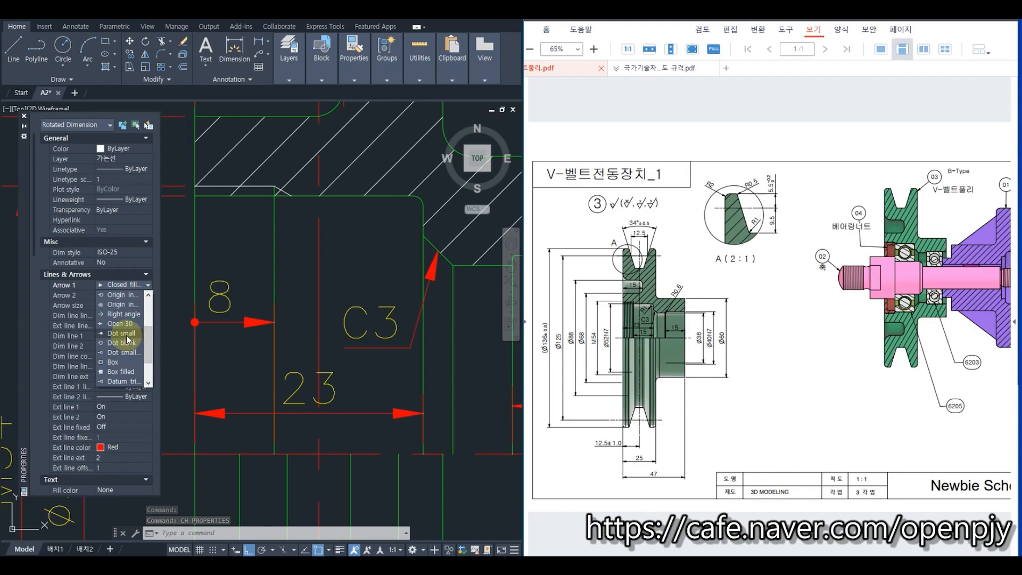
pyautogui.click(131, 335)
pyautogui.click(143, 295)
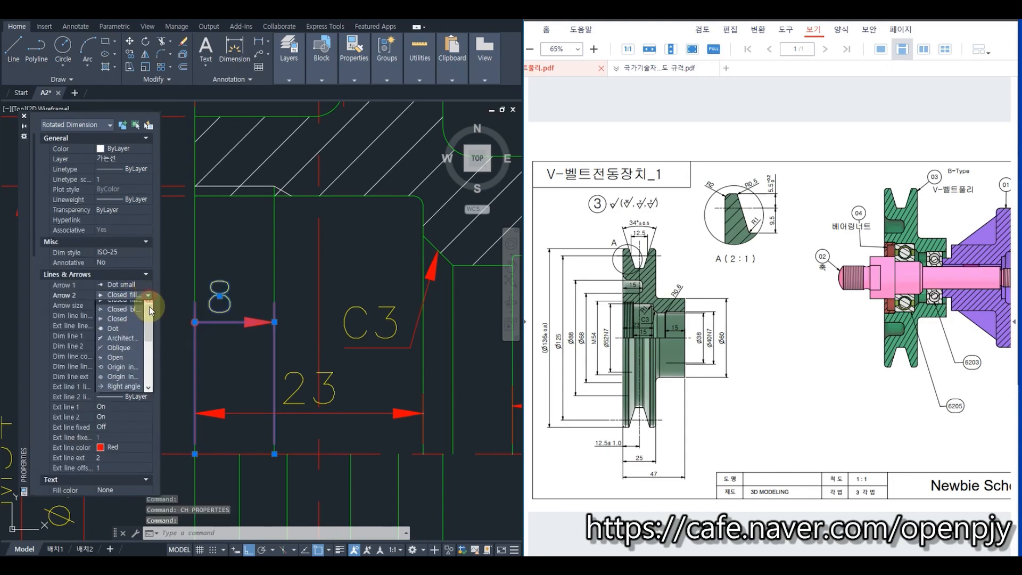
pyautogui.scroll(-2, 151, 349)
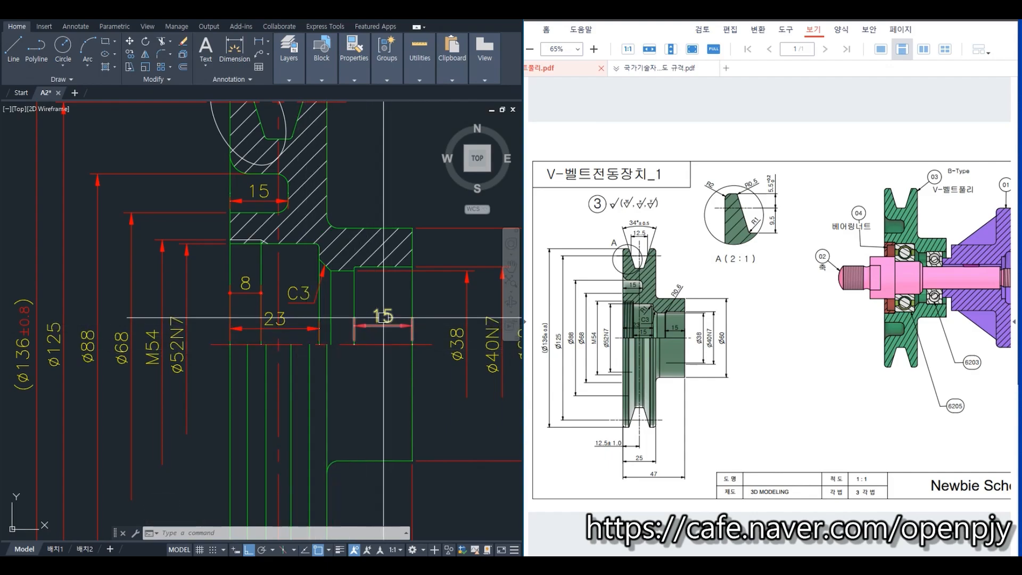
# - Add a radius dimension to the corner fillet at the ø40N7 bore shoulder, with its text above the hub
pyautogui.click(267, 42)
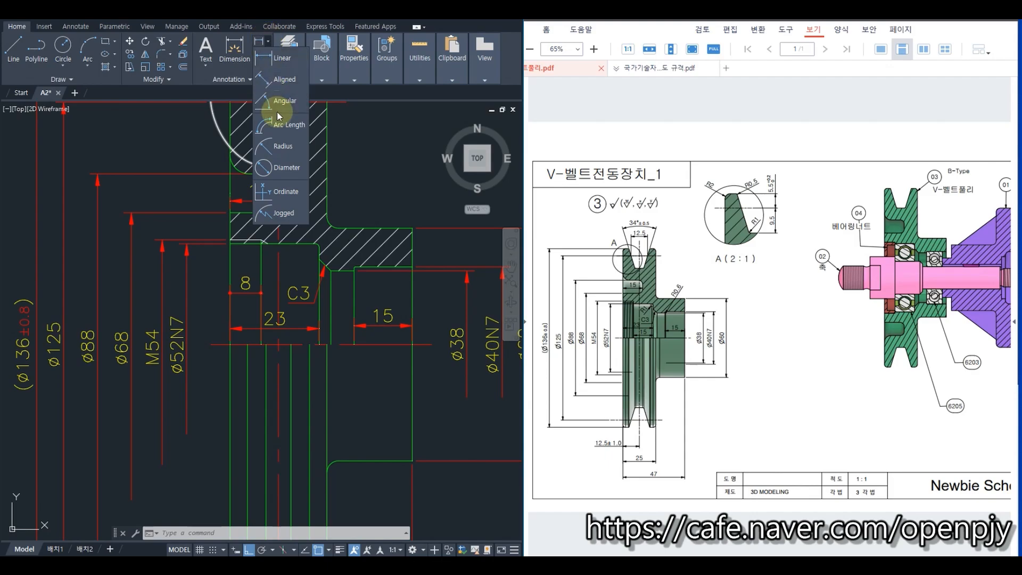
pyautogui.click(274, 143)
pyautogui.scroll(6, 368, 269)
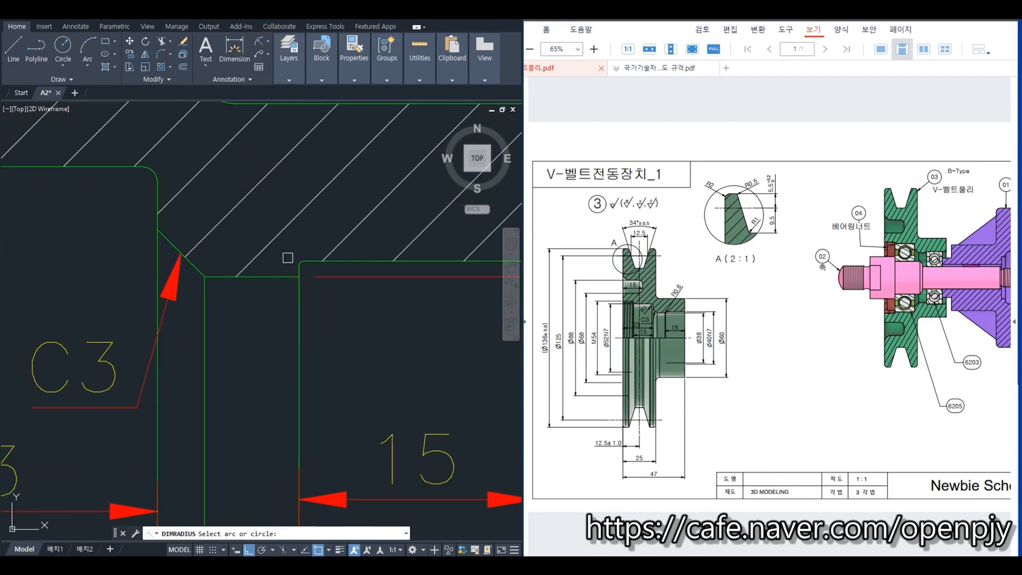
pyautogui.click(297, 258)
pyautogui.scroll(-3, 296, 229)
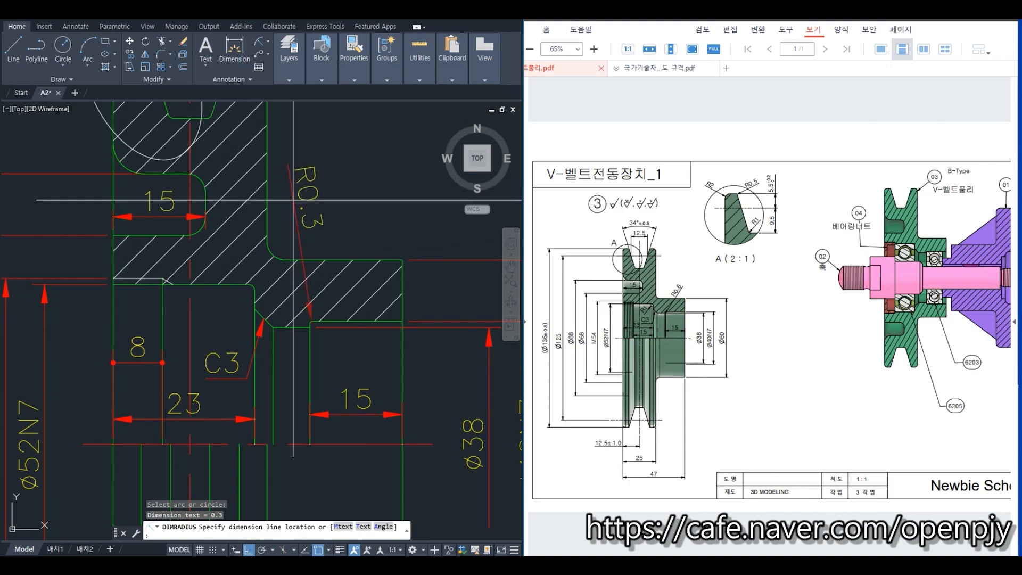
pyautogui.click(293, 208)
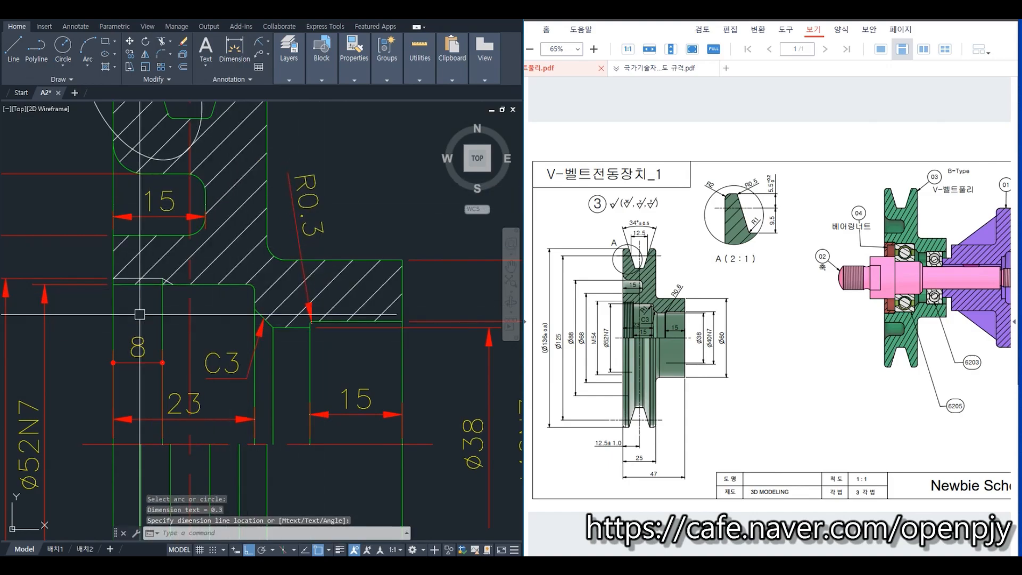
# - Add a radius dimension to the inner corner fillet of the ø52N7 bearing bore, placing its text inside the bore
pyautogui.press('Return')
pyautogui.scroll(3, 243, 295)
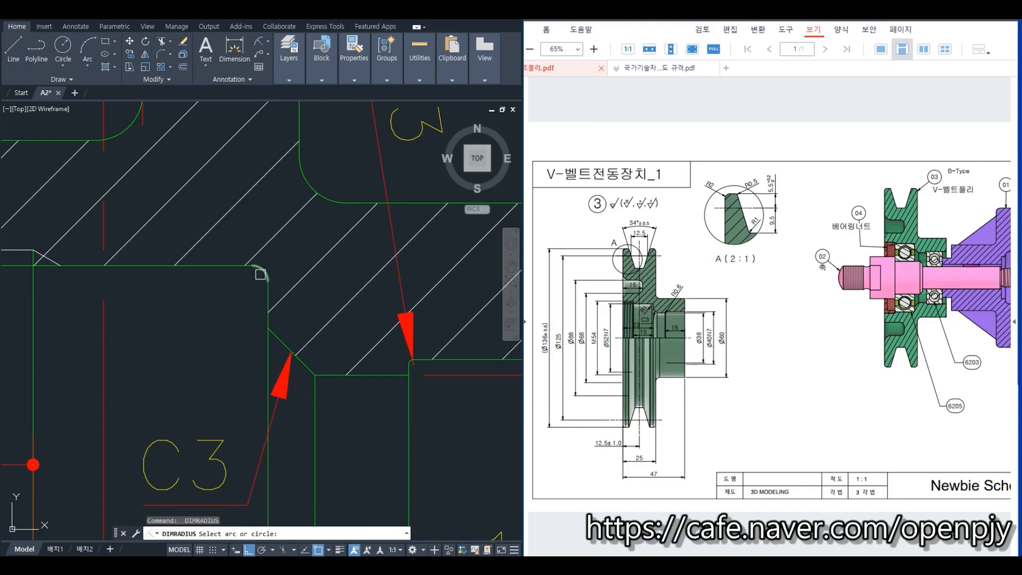
pyautogui.click(261, 274)
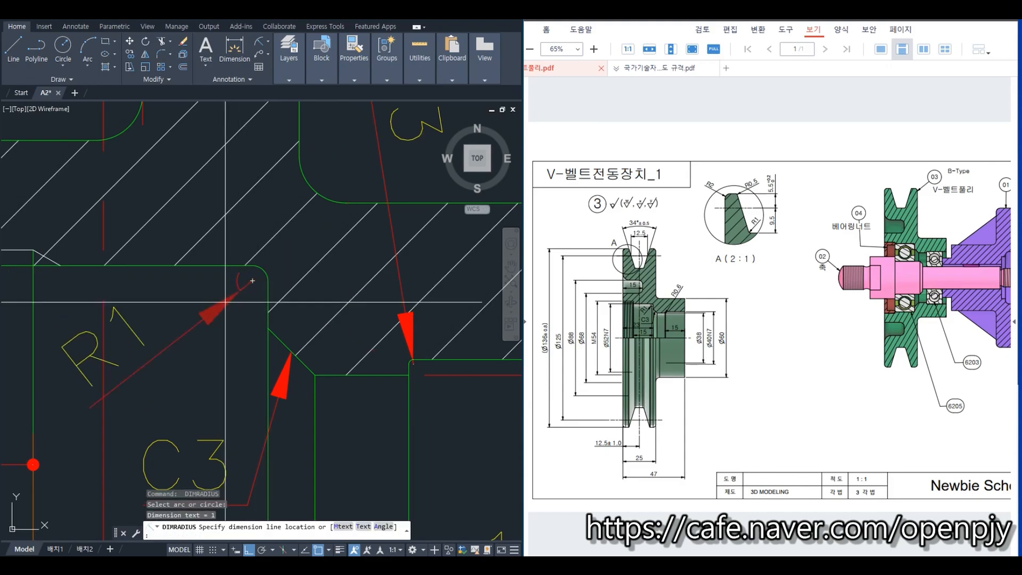
pyautogui.click(252, 281)
pyautogui.scroll(-3, 252, 281)
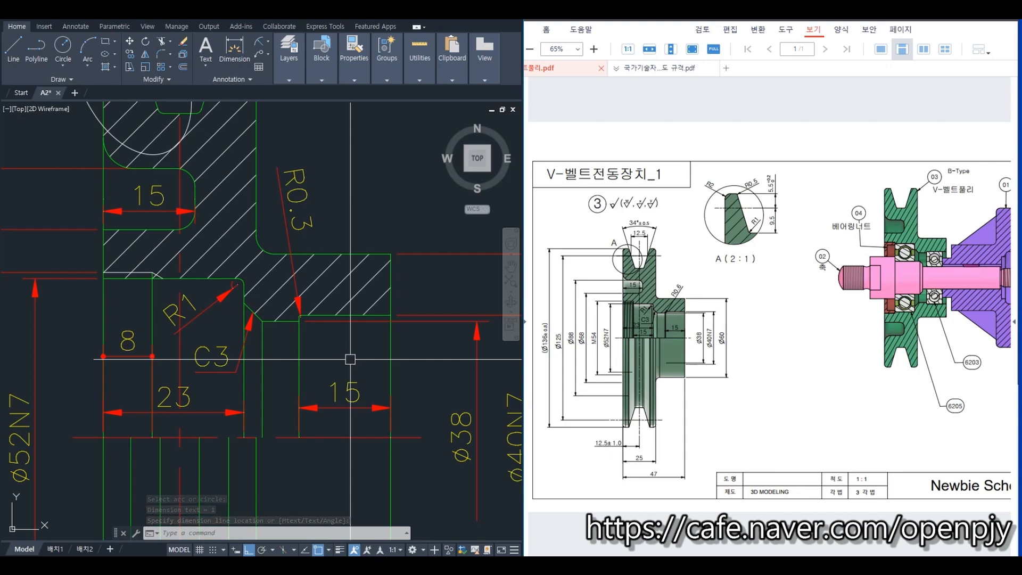
# - Draw a temporary horizontal line across the ø88, ø68, M54 and ø52N7 dimension lines below their texts
pyautogui.scroll(-3, 349, 330)
pyautogui.moveTo(463, 418); pyautogui.dragTo(420, 355, button='middle')
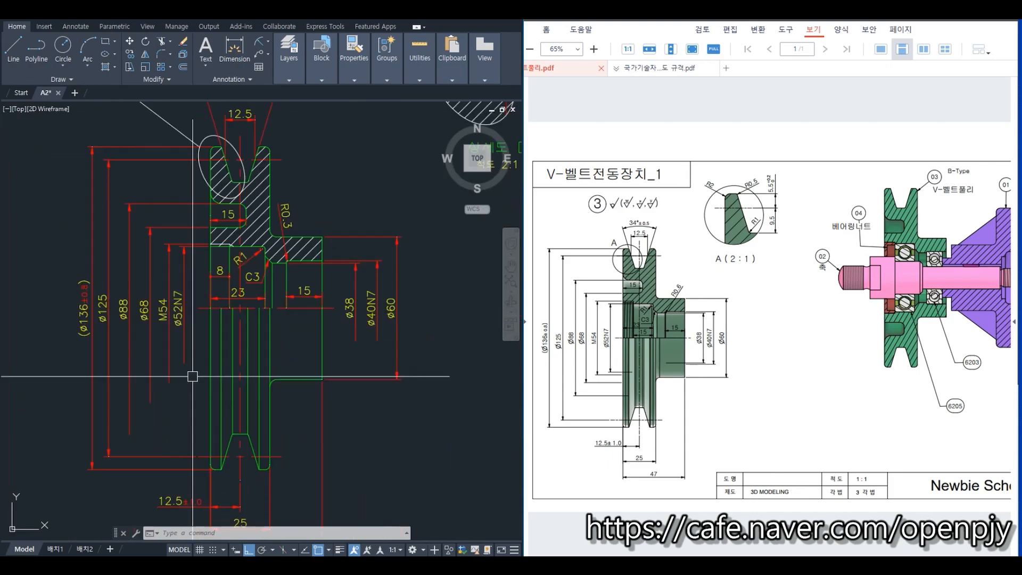
pyautogui.scroll(3, 193, 376)
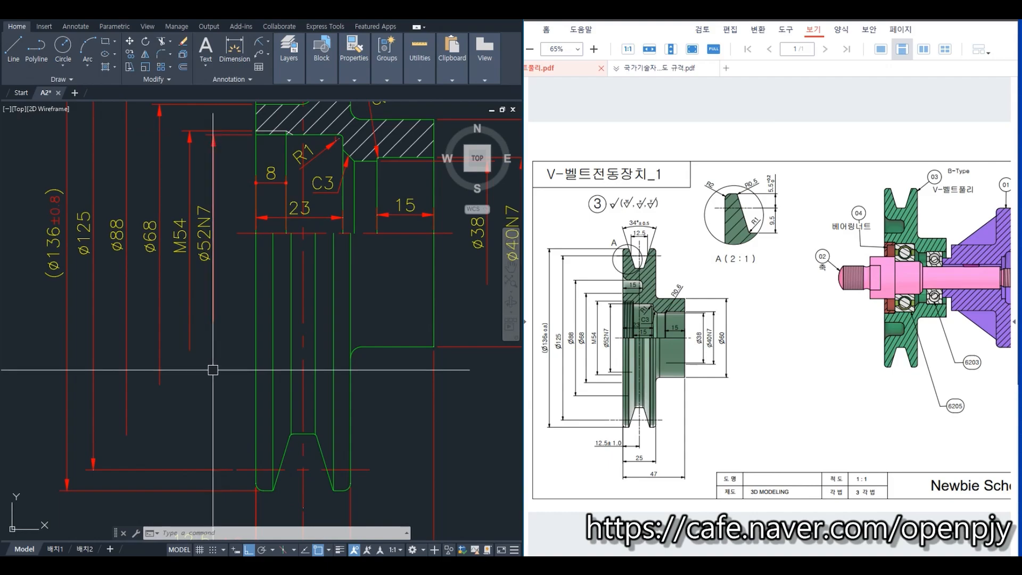
pyautogui.write('l')
pyautogui.press('Return')
pyautogui.click(235, 286)
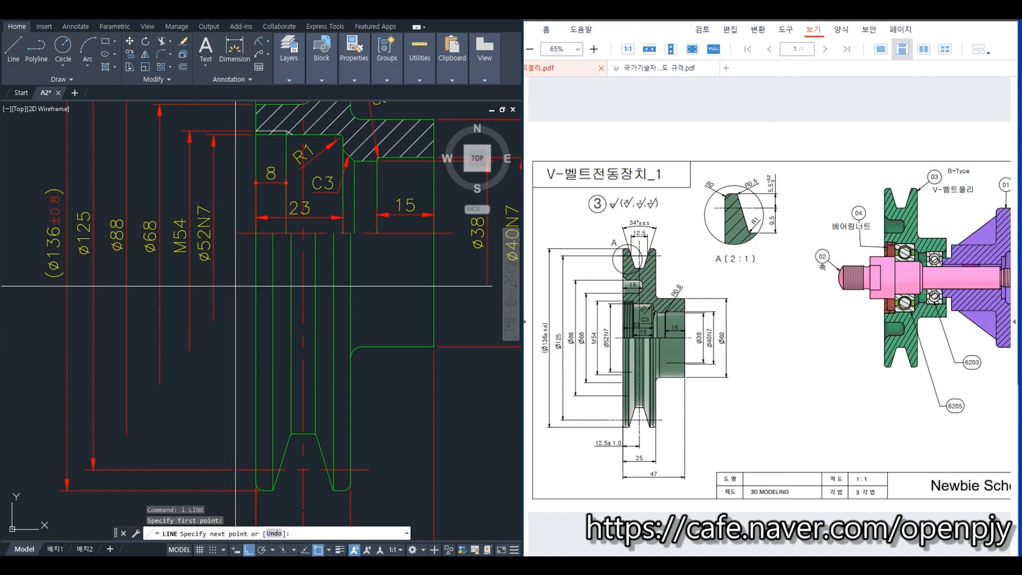
pyautogui.click(106, 282)
pyautogui.press('Escape')
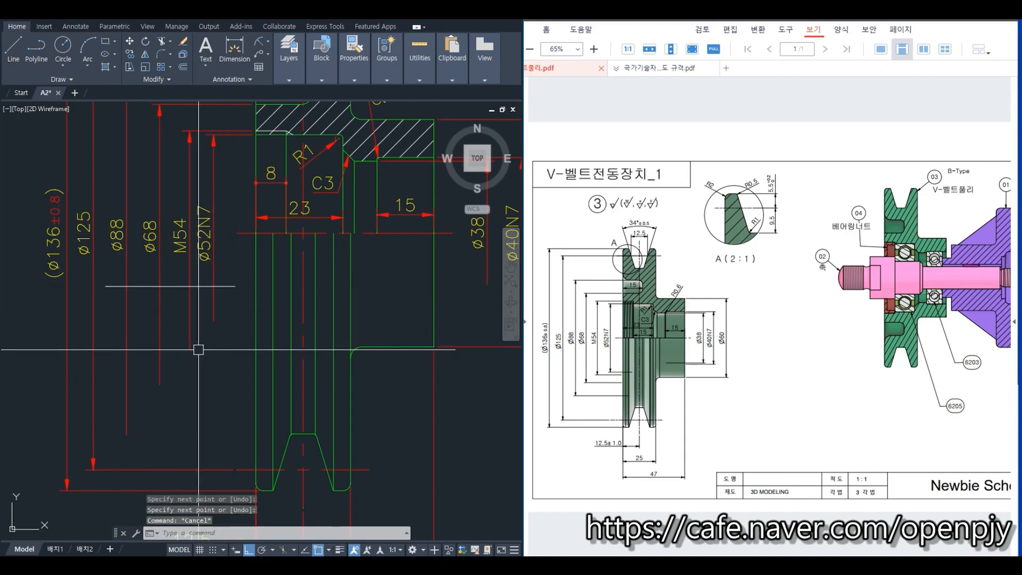
# - Trim the ø88, ø68, M54 and ø52N7 dimension lines below the temporary line, and erase that line
pyautogui.write('tr')
pyautogui.press('Return')
pyautogui.click(174, 287)
pyautogui.press('Return')
pyautogui.click(232, 313)
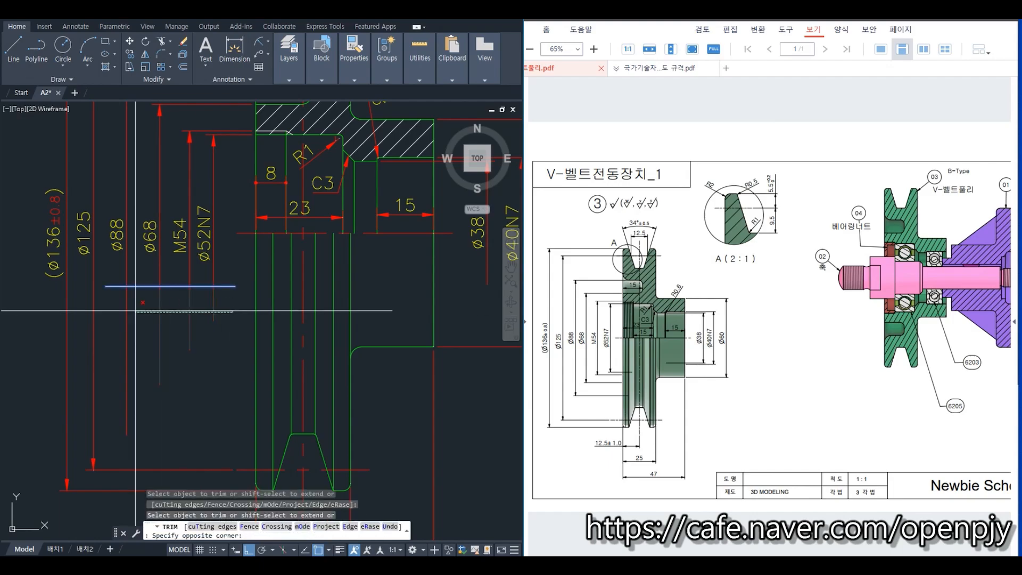
pyautogui.click(117, 307)
pyautogui.press('Escape')
pyautogui.click(137, 286)
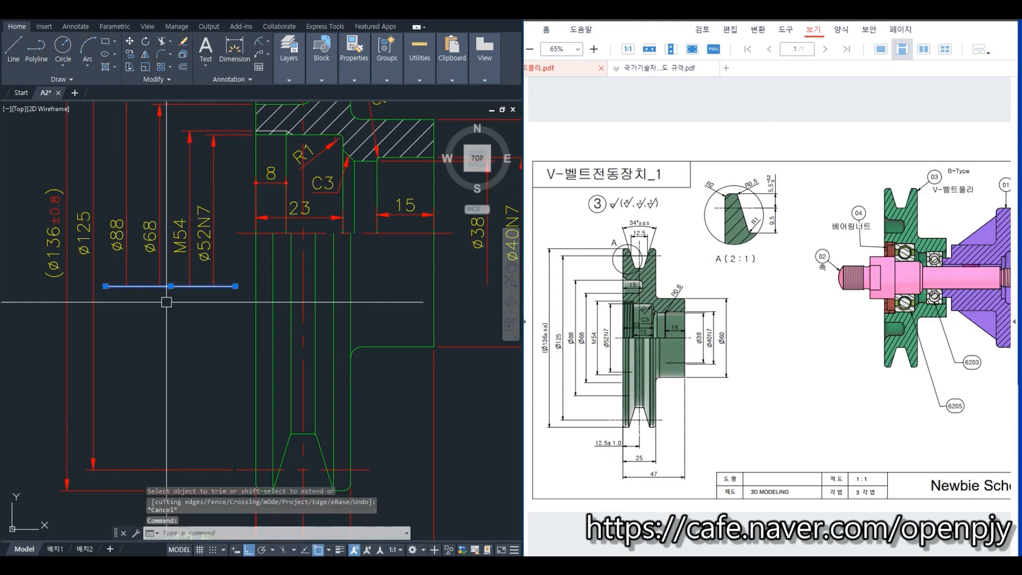
pyautogui.press('Delete')
pyautogui.scroll(-3, 203, 336)
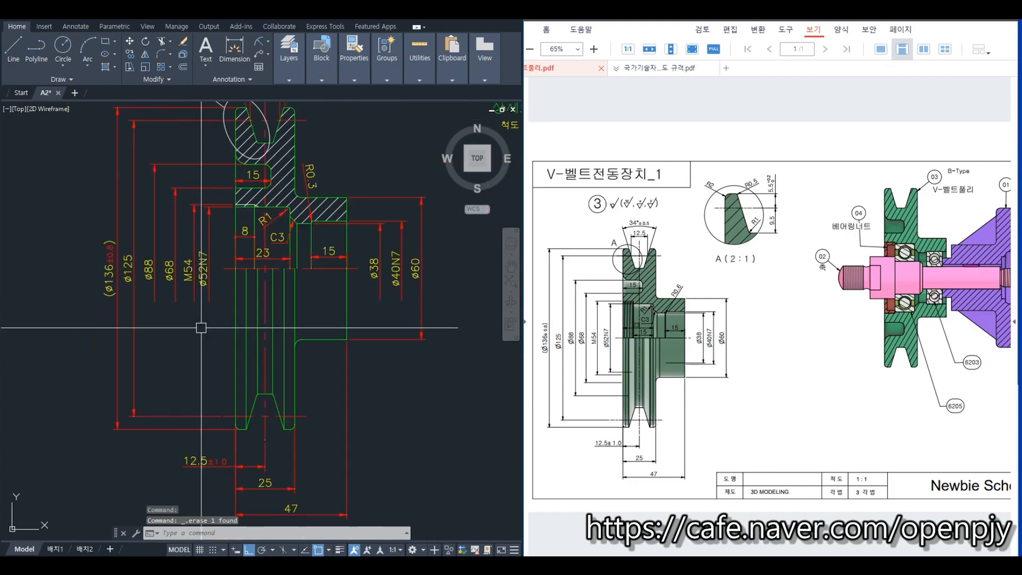
pyautogui.moveTo(202, 335); pyautogui.dragTo(244, 358, button='middle')
pyautogui.scroll(-2, 244, 358)
pyautogui.moveTo(352, 371); pyautogui.dragTo(291, 370, button='middle')
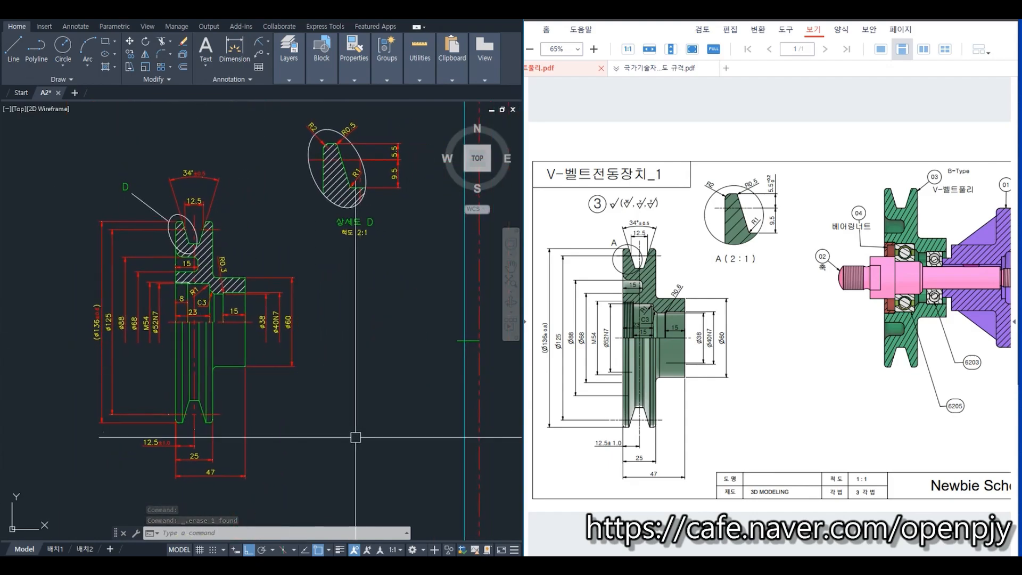